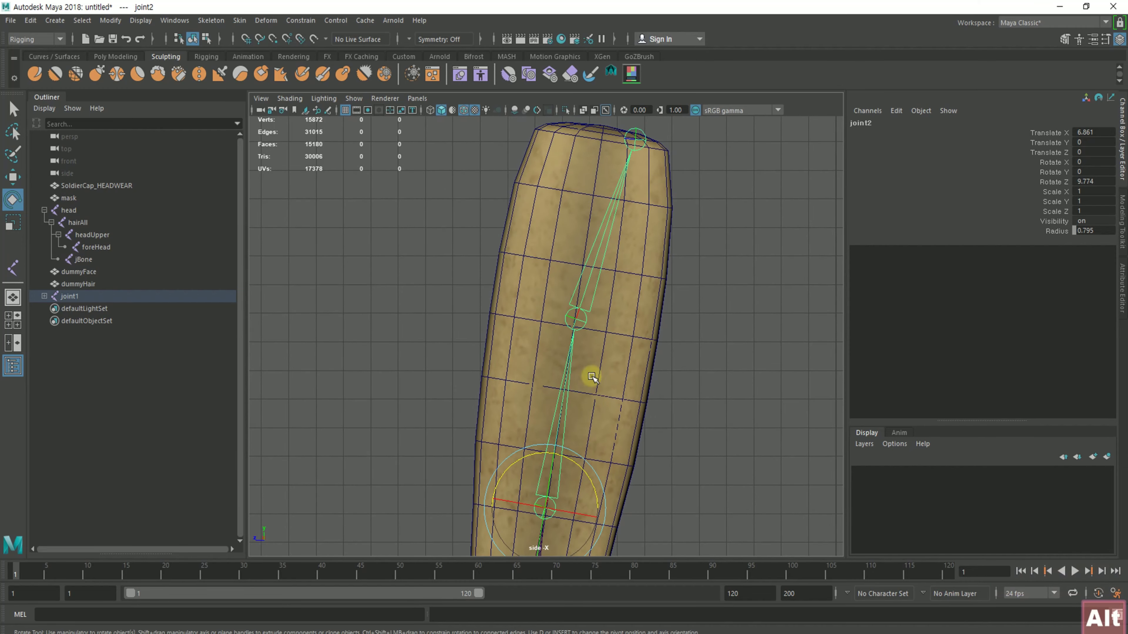
Rotate joint3 about Z to 10.664 so the chain follows the plume's bend
click(590, 301)
click(666, 470)
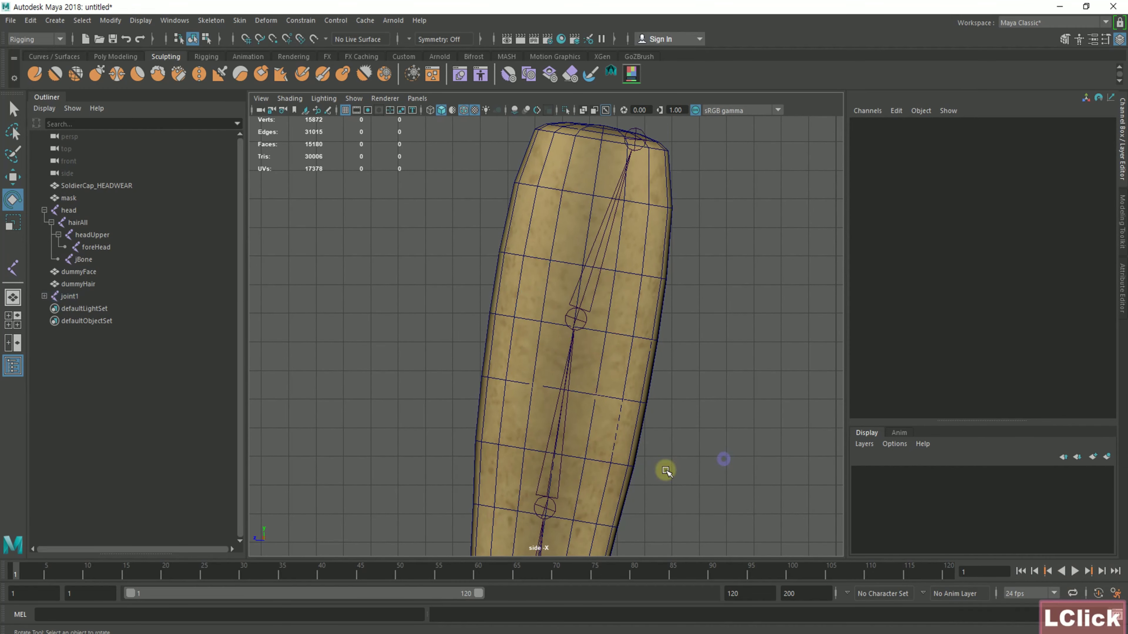
click(555, 509)
click(715, 421)
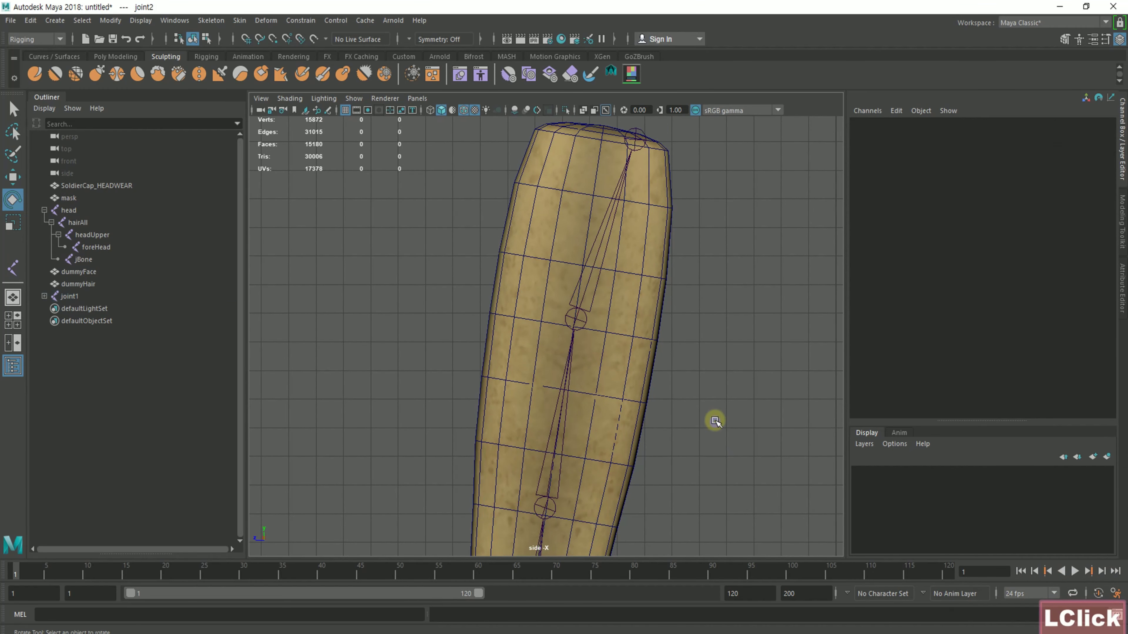
click(566, 400)
click(595, 288)
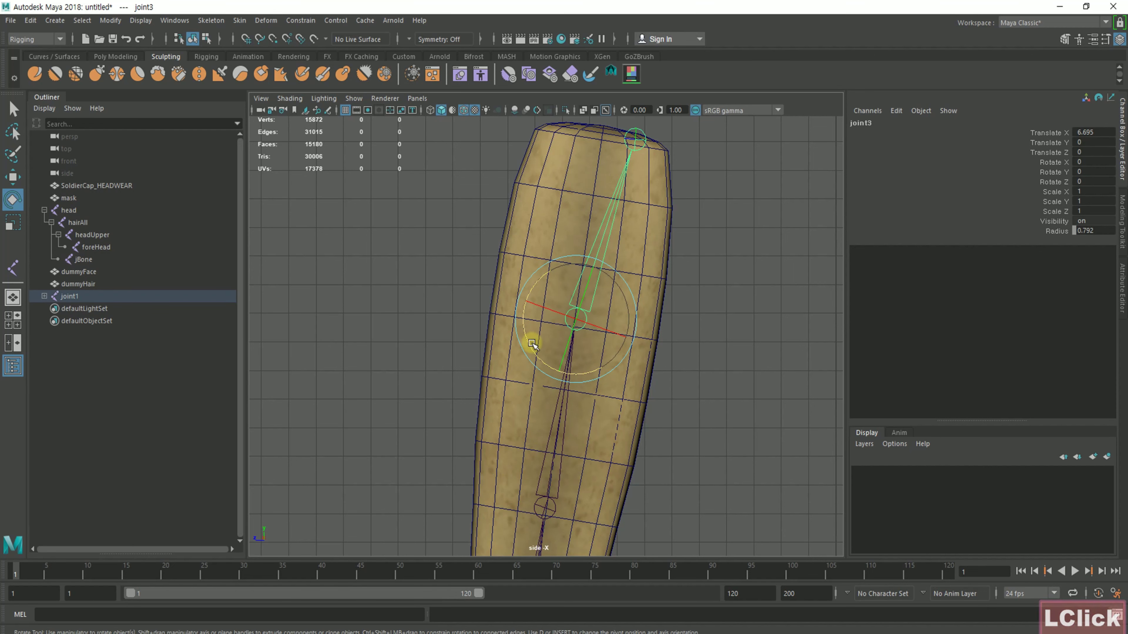
drag(531, 343, 542, 352)
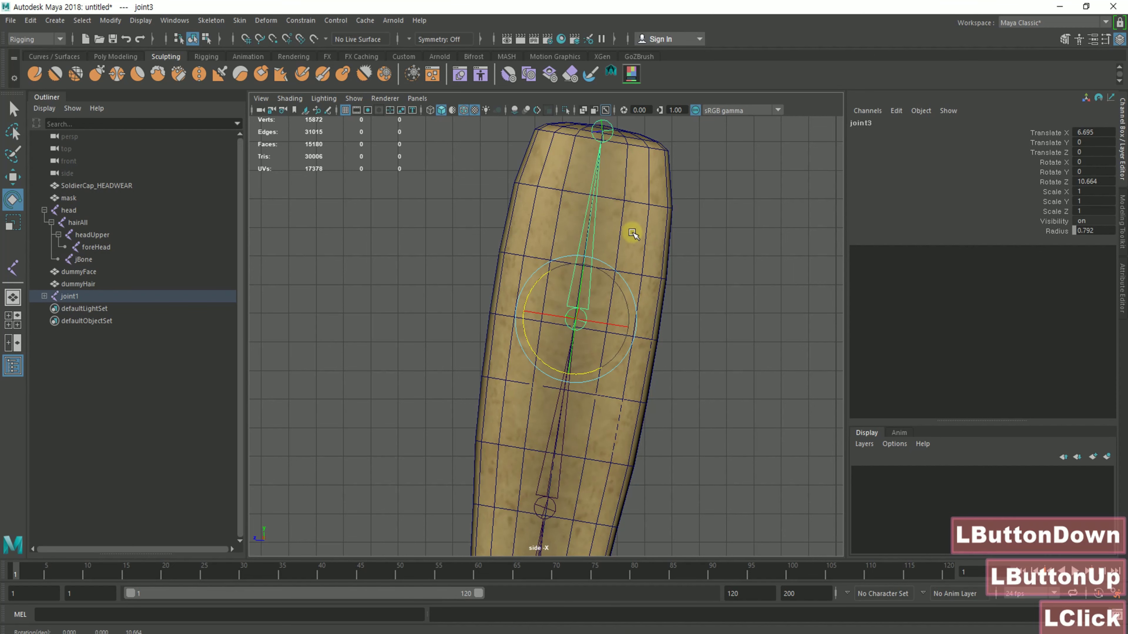
Move joint4 up to the plume's tip in the side view
alt+middle_drag(632, 233, 660, 279)
click(604, 217)
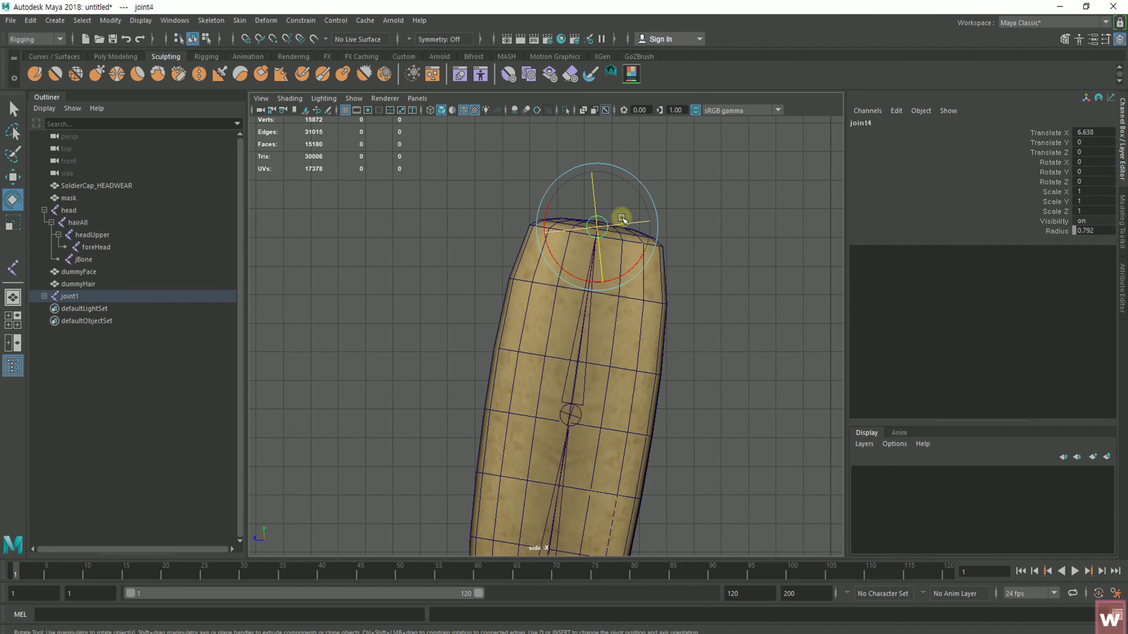
key(w)
drag(551, 192, 541, 214)
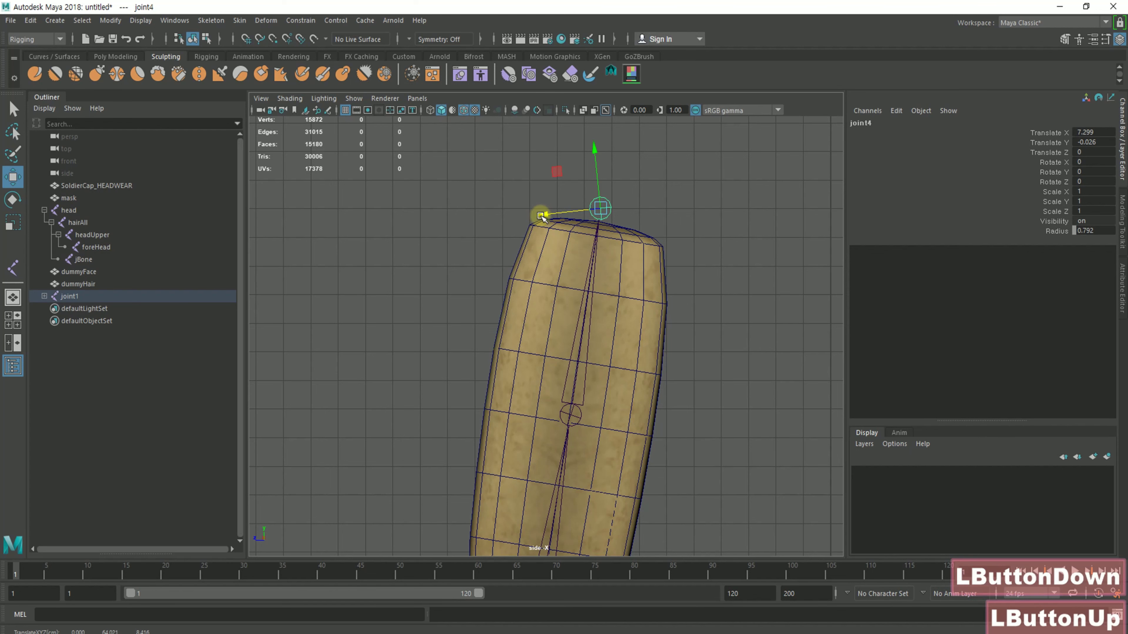
Switch the viewport to the perspective camera and orbit to a front view of the cap
key(space)
right_click(639, 240)
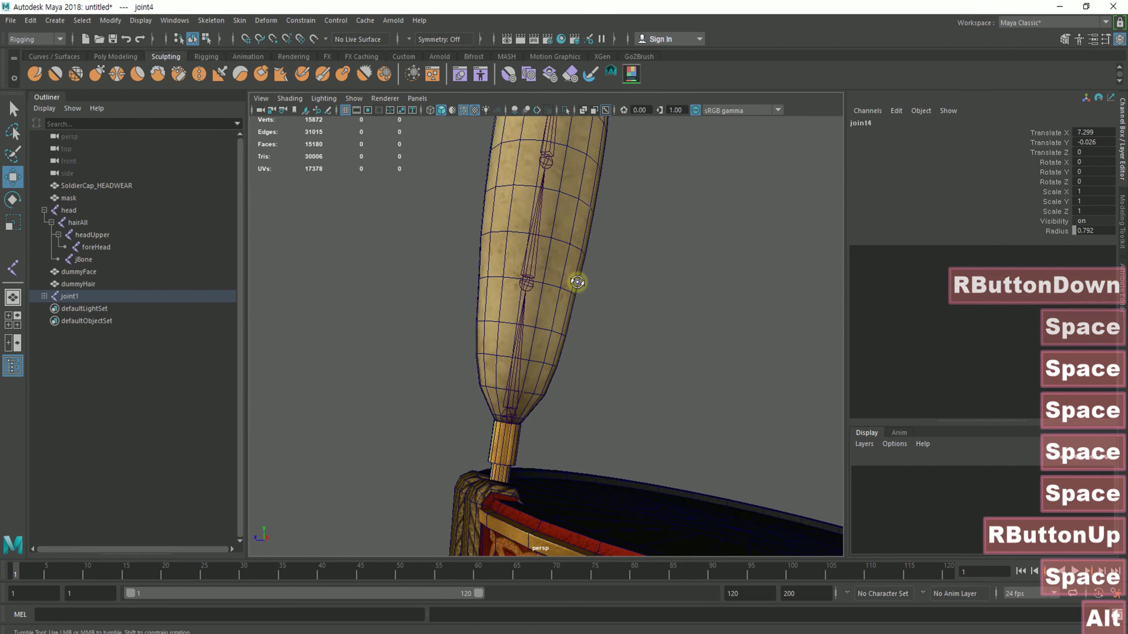
alt+drag(634, 306, 636, 334)
alt+drag(640, 408, 577, 323)
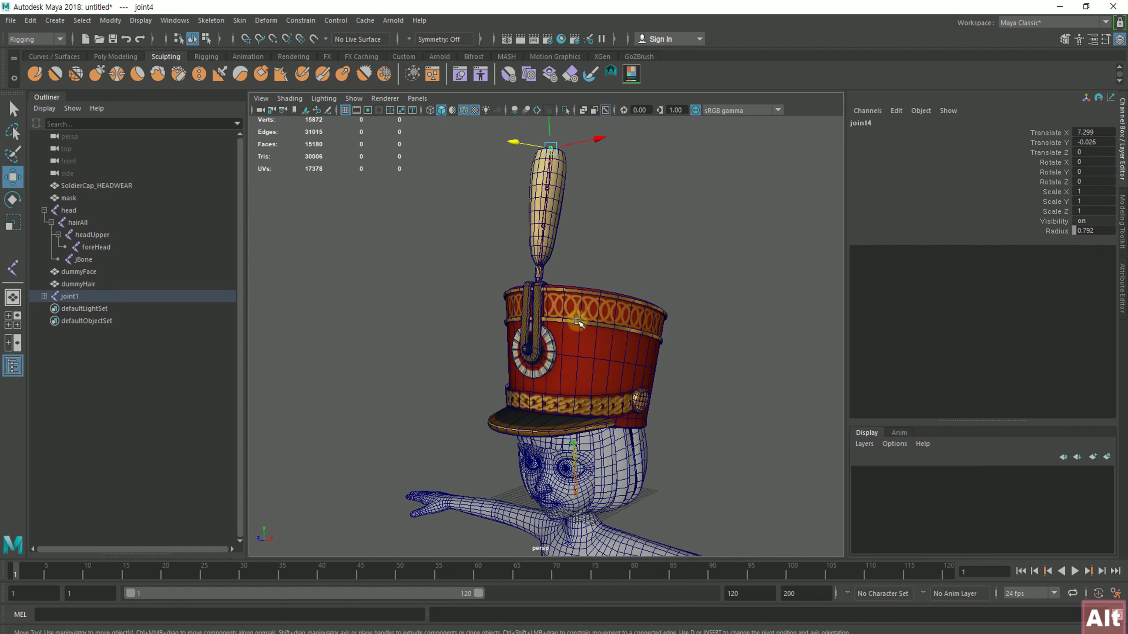
Parent joint1, the plume chain's root, under the head joint
click(69, 211)
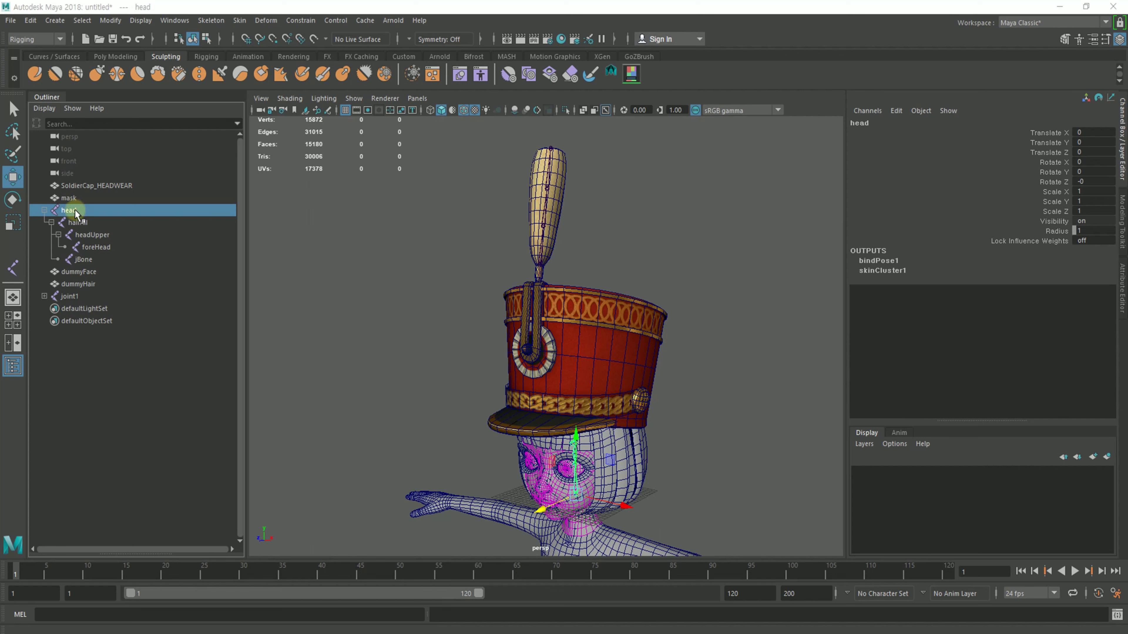
click(68, 297)
click(79, 213)
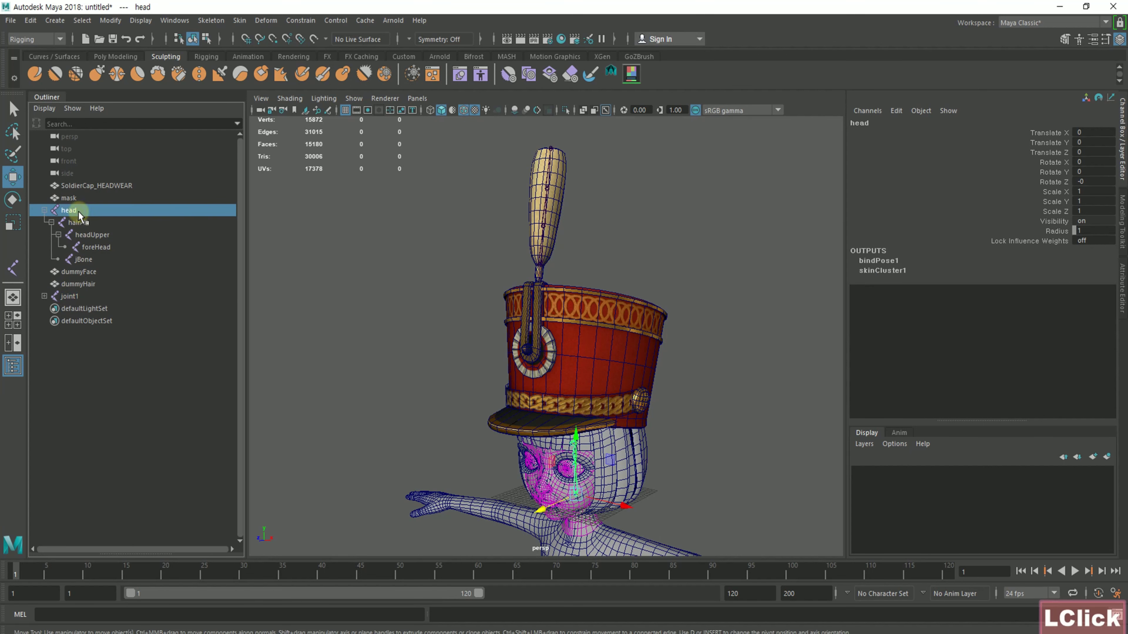
click(68, 297)
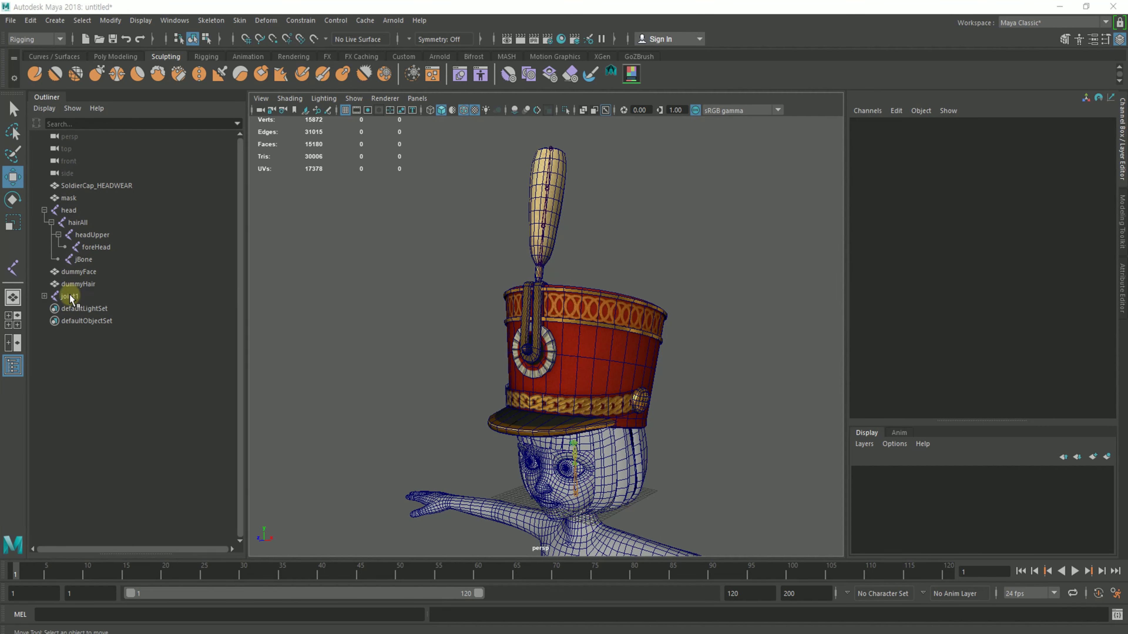
click(71, 297)
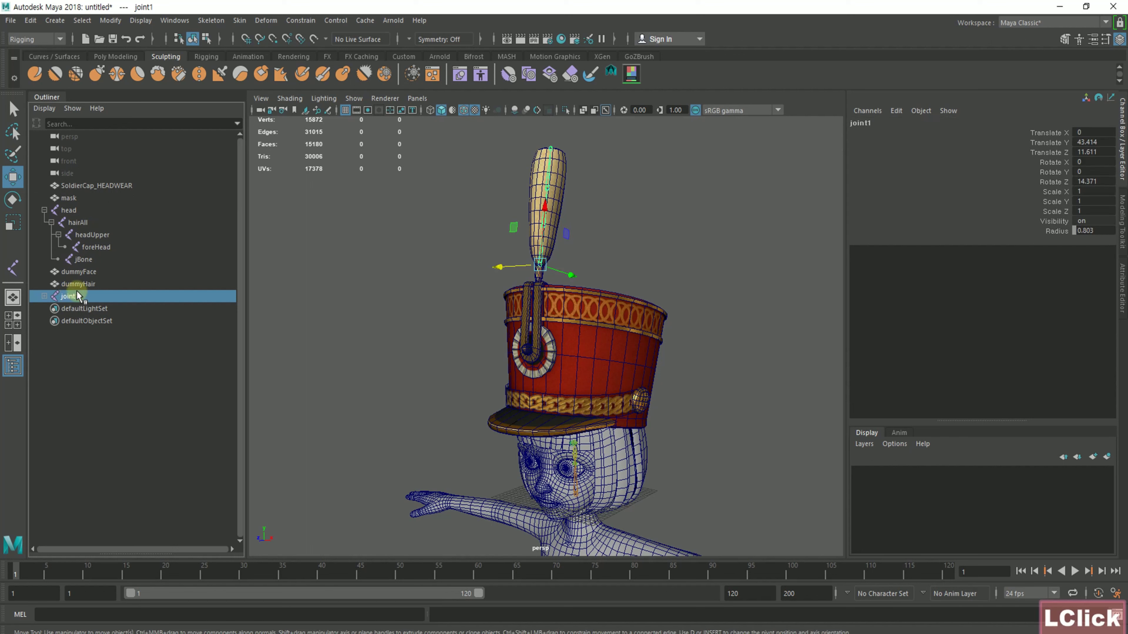
ctrl+click(71, 213)
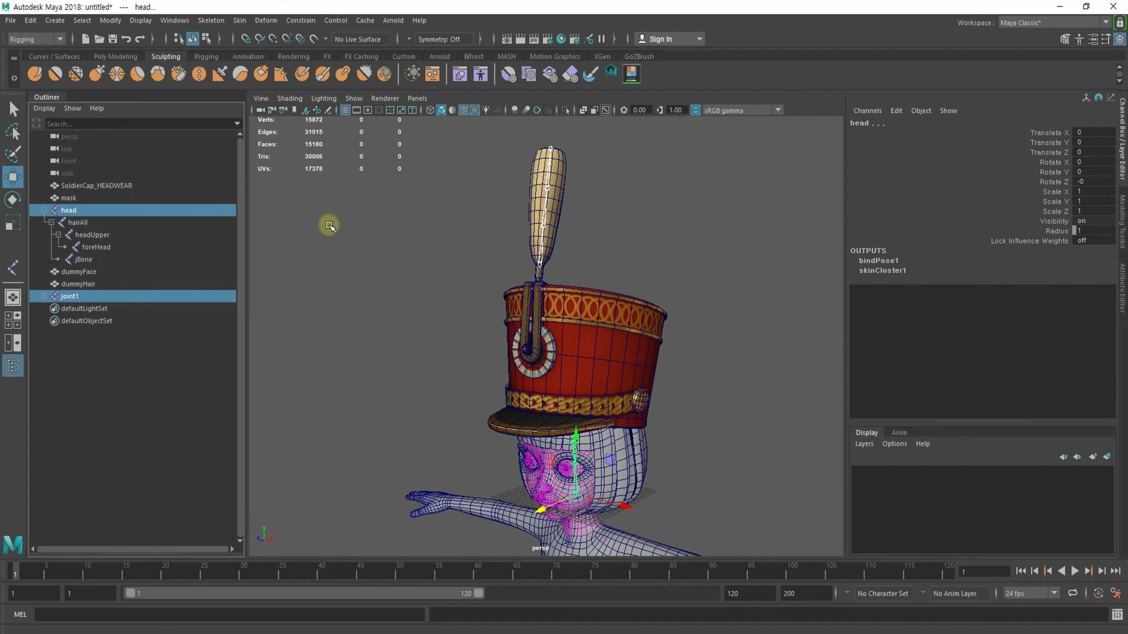
key(p)
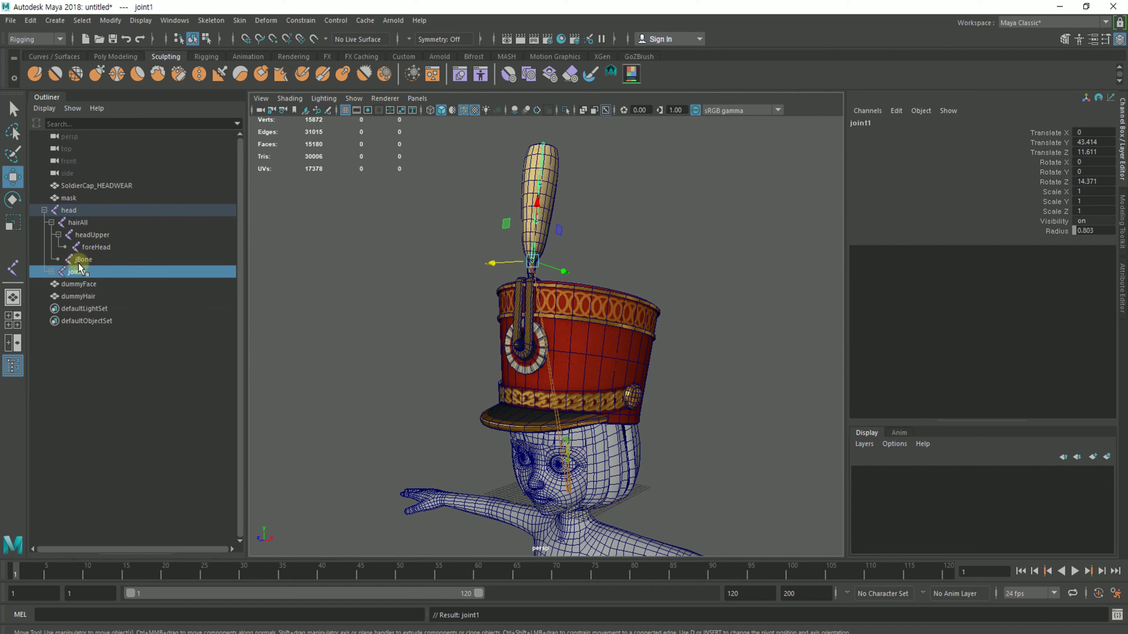
Select the joints from head through joint4 together with the soldier cap mesh
shift+click(50, 272)
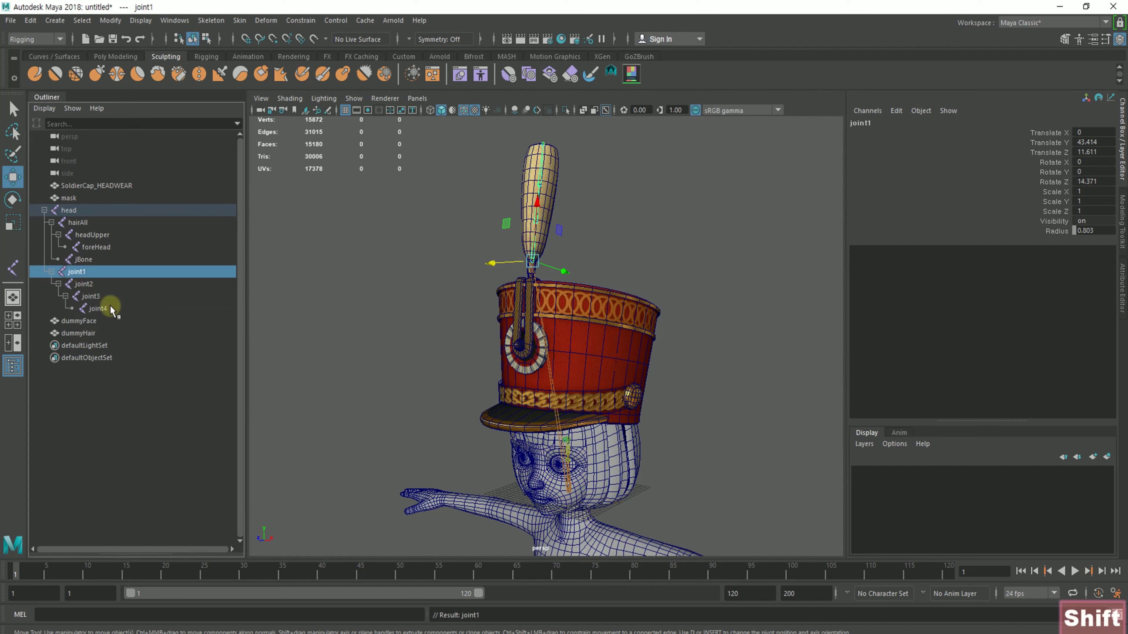
click(624, 367)
mouse_move(624, 368)
alt+mouse_down()
mouse_move(555, 364)
mouse_move(611, 358)
alt+mouse_up()
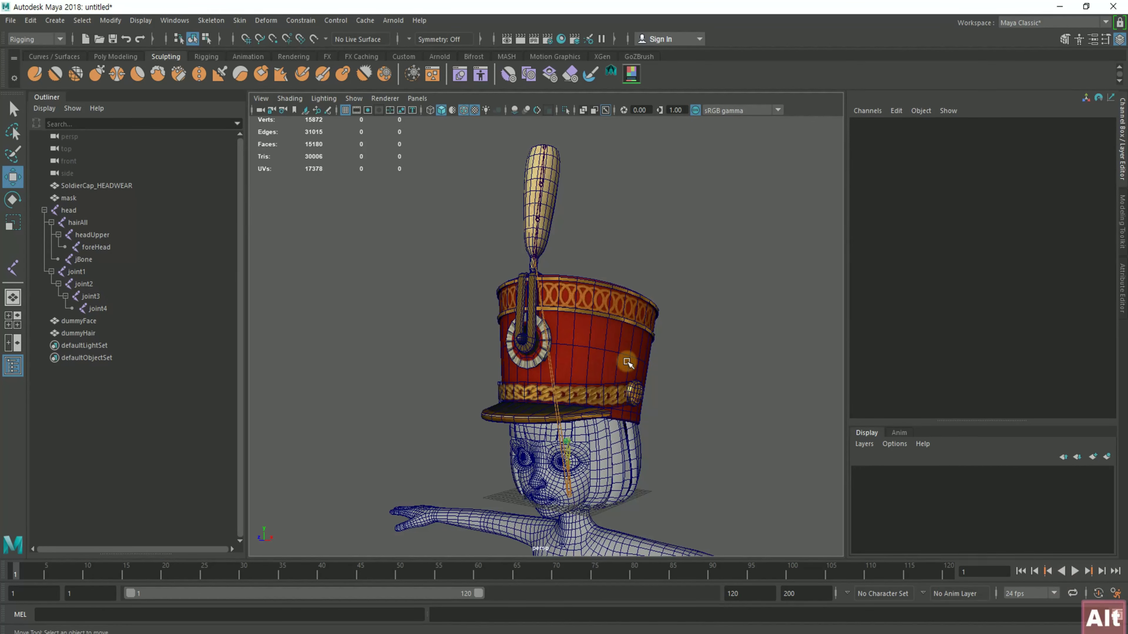
click(609, 357)
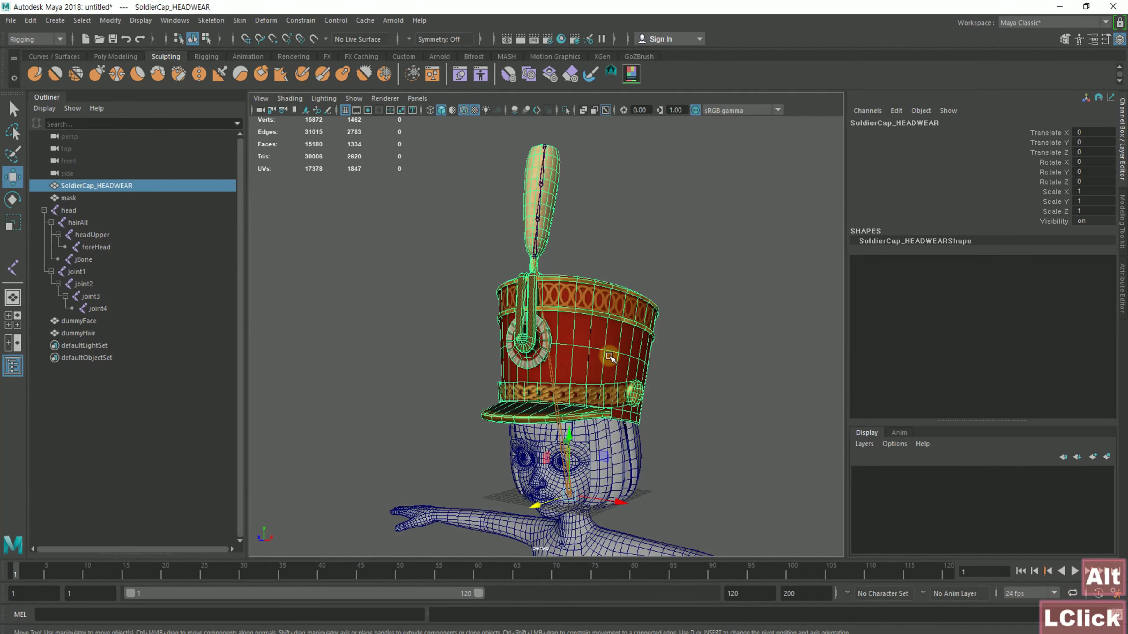
click(99, 309)
shift+click(84, 210)
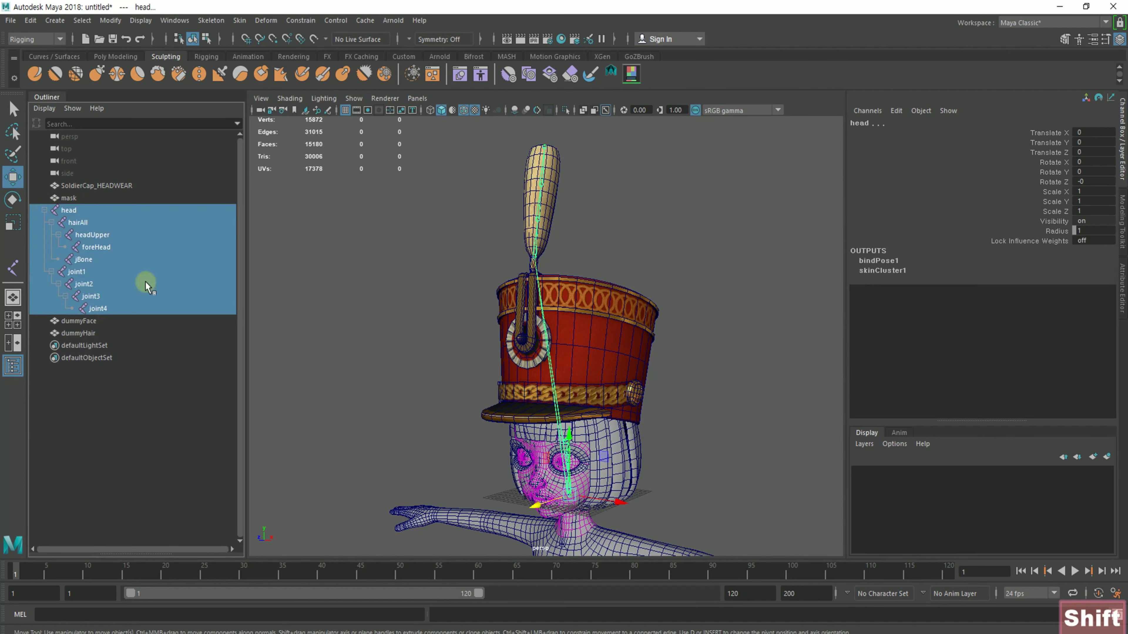
ctrl+shift+click(599, 310)
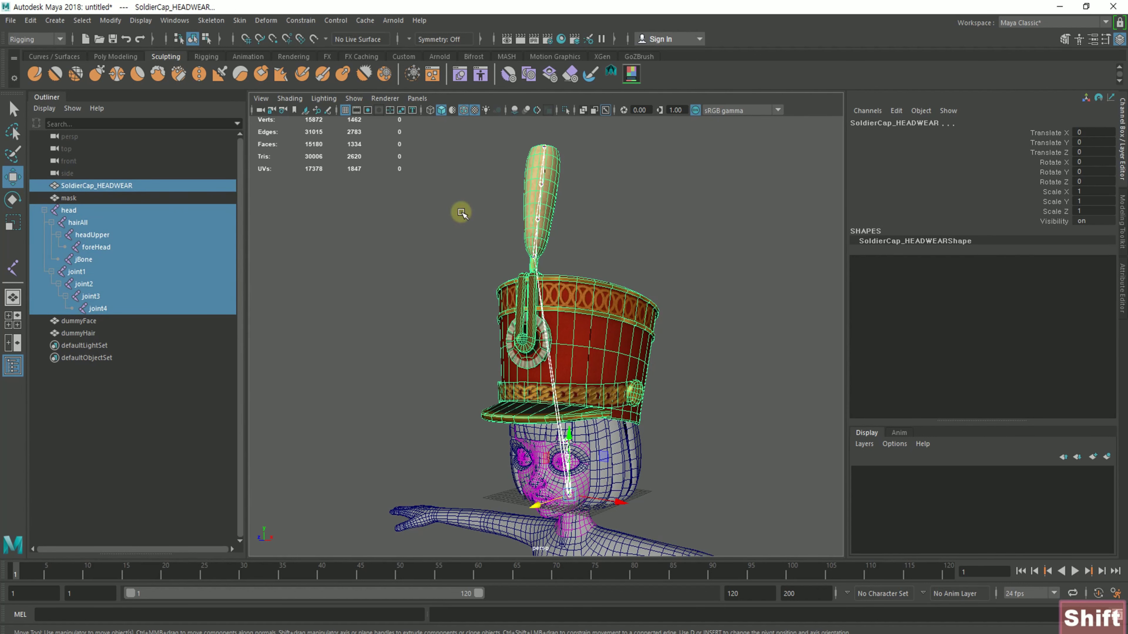
Bind the soldier cap to the selected head-to-joint4 skeleton with Bind Skin
click(239, 20)
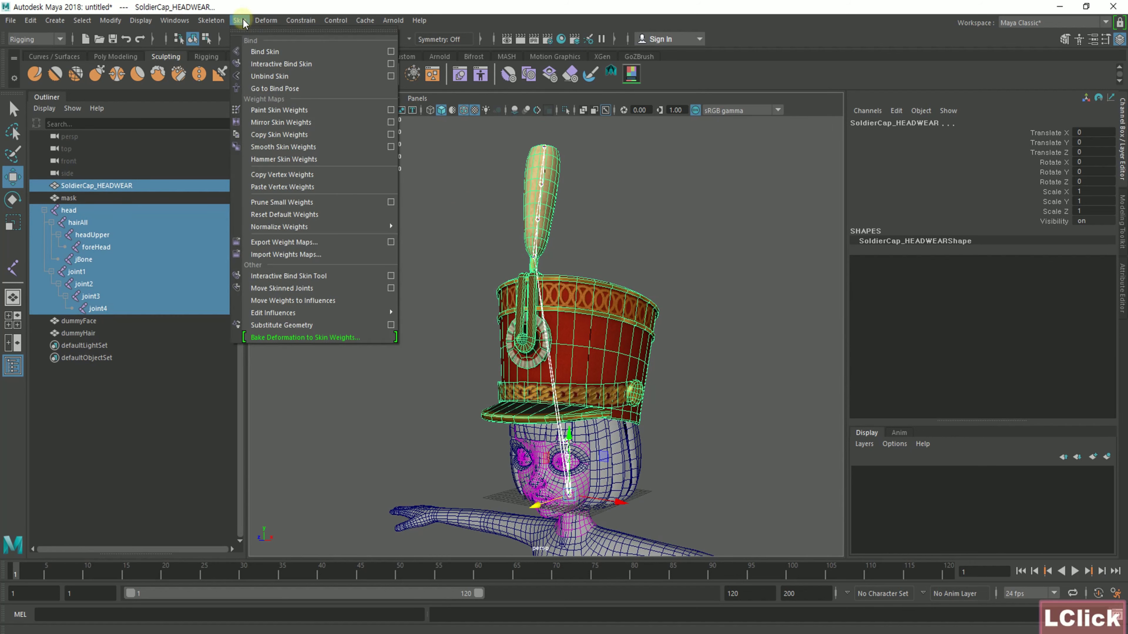
click(268, 52)
click(313, 335)
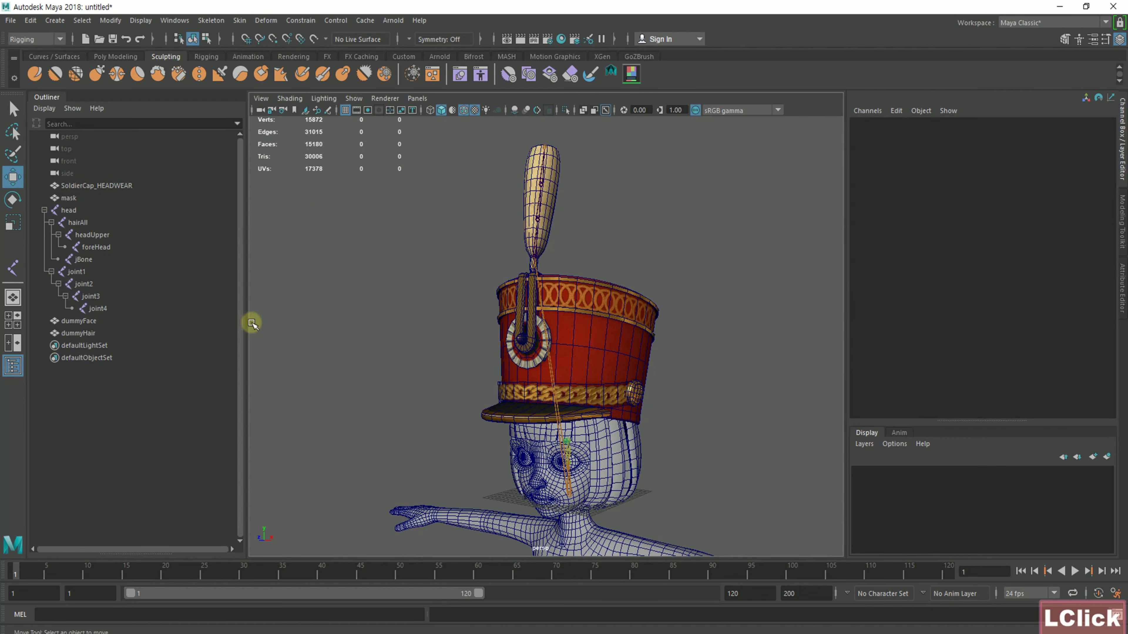
Copy the dummyFace mesh's skin weights onto the soldier cap
click(82, 324)
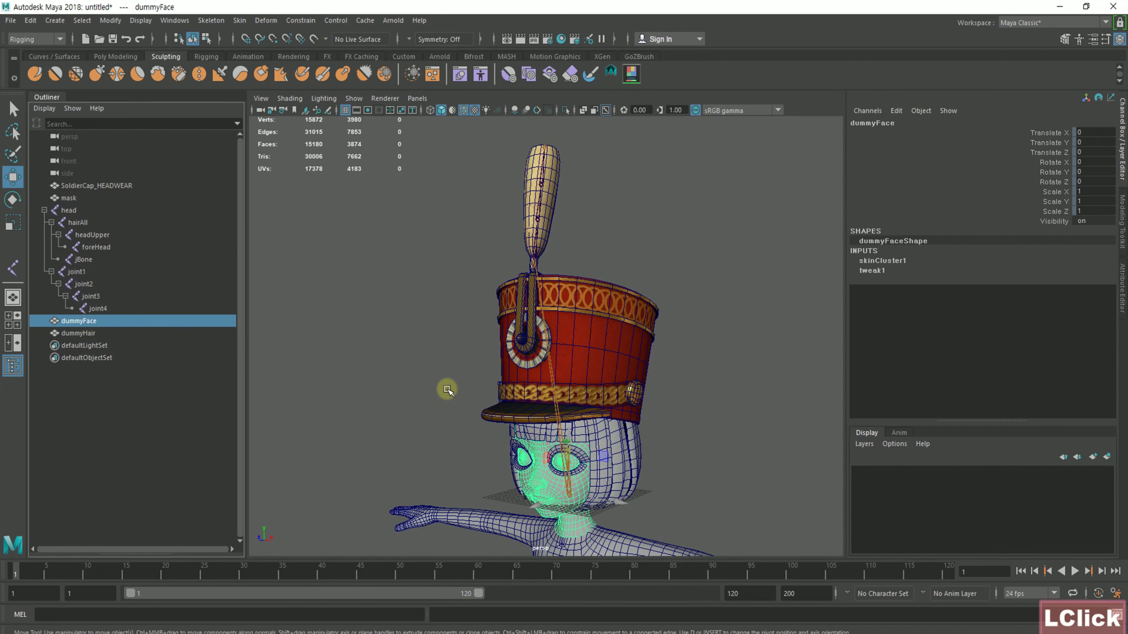
ctrl+click(73, 186)
click(239, 20)
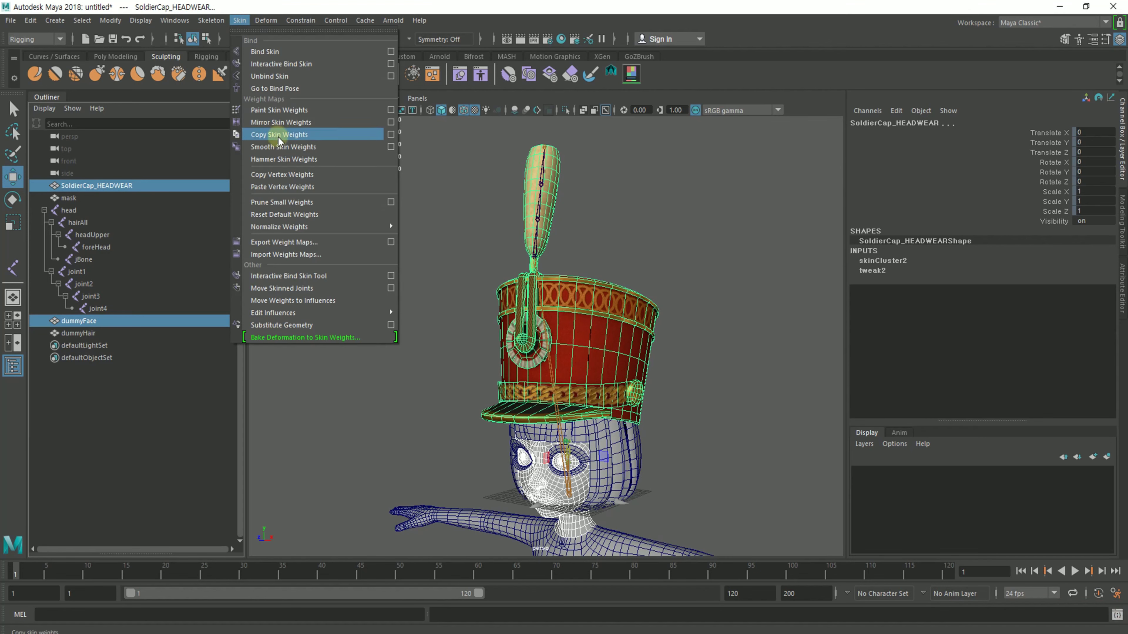
click(279, 134)
Open Paint Skin Weights with only the soldier cap selected
click(424, 170)
click(650, 324)
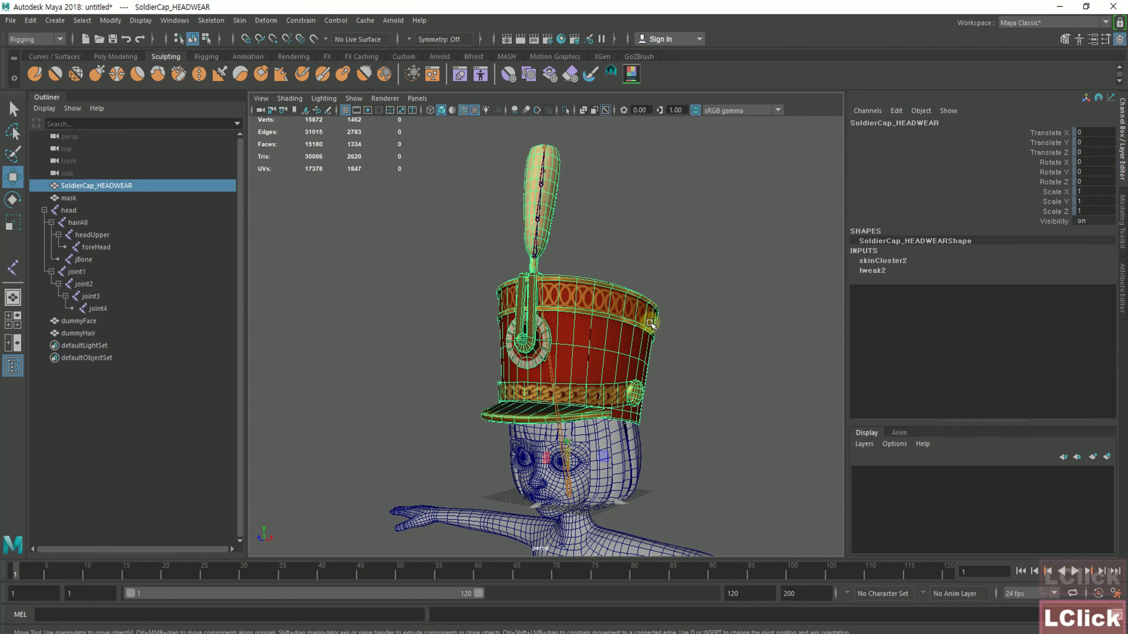
click(239, 20)
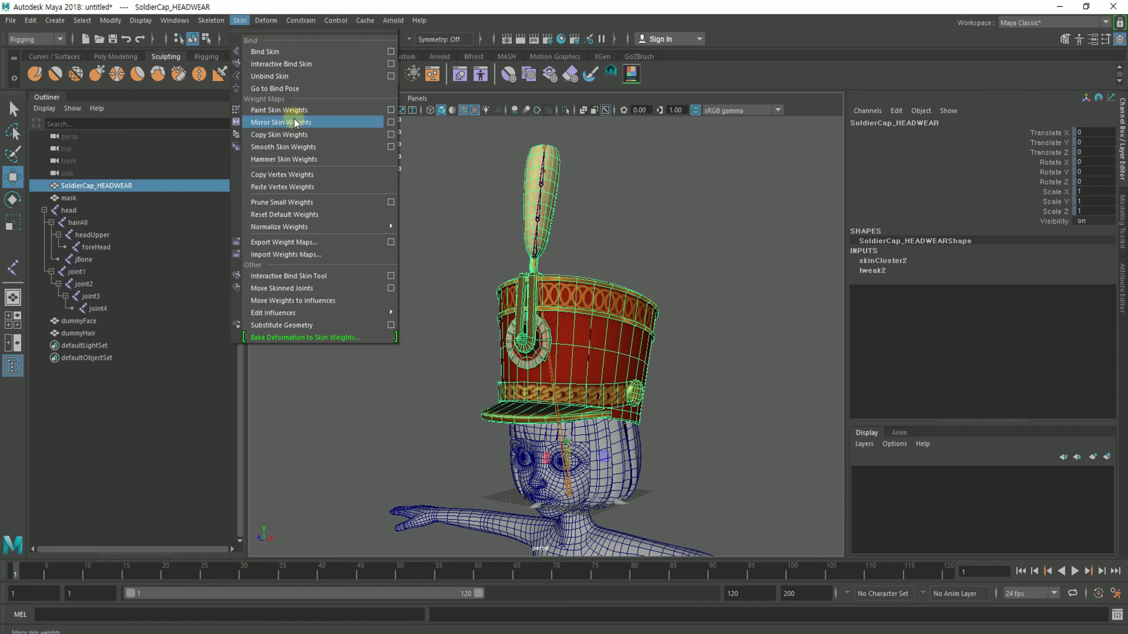
click(390, 110)
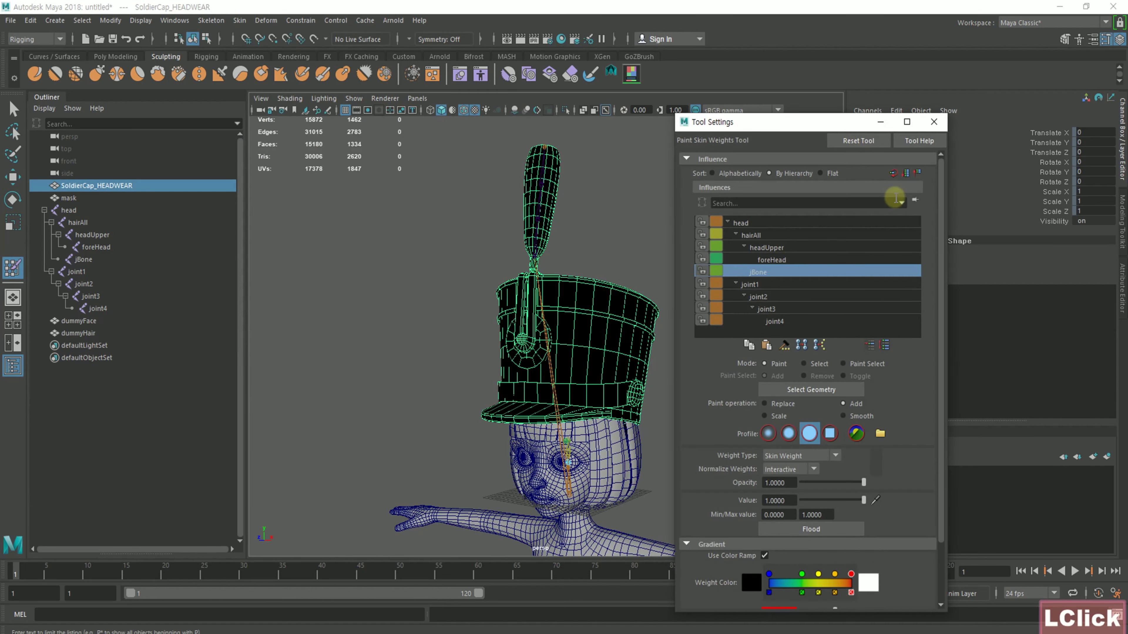
Step through hairAll, headUpper, foreHead, jBone and joint1–joint4 to view their weights on the cap
click(756, 235)
click(763, 249)
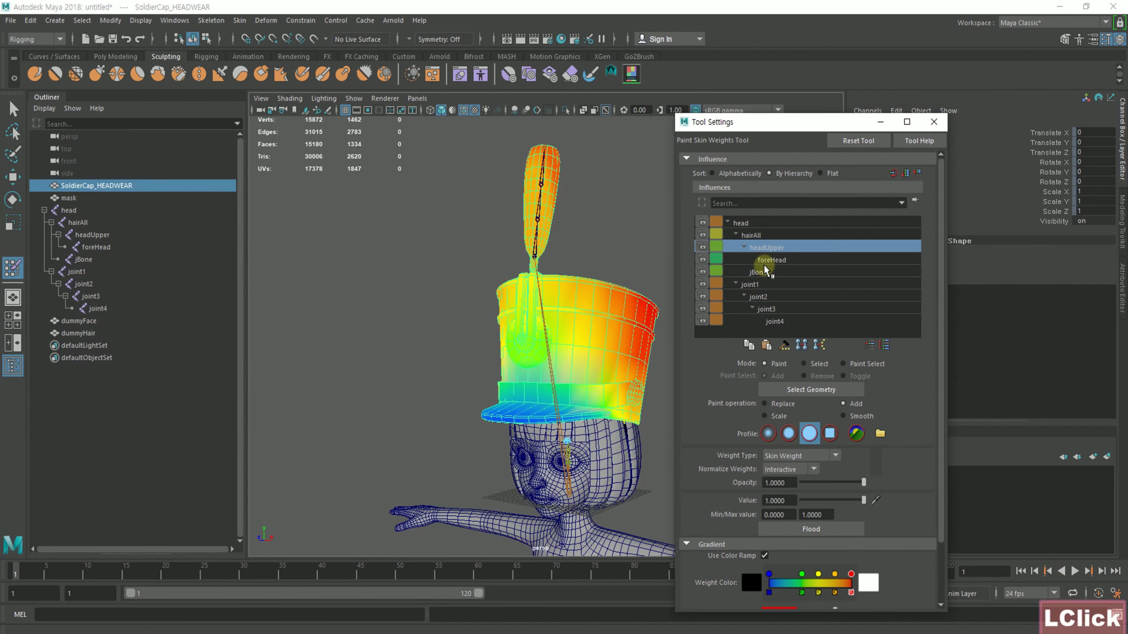
click(763, 260)
click(760, 272)
click(755, 284)
click(762, 296)
click(766, 309)
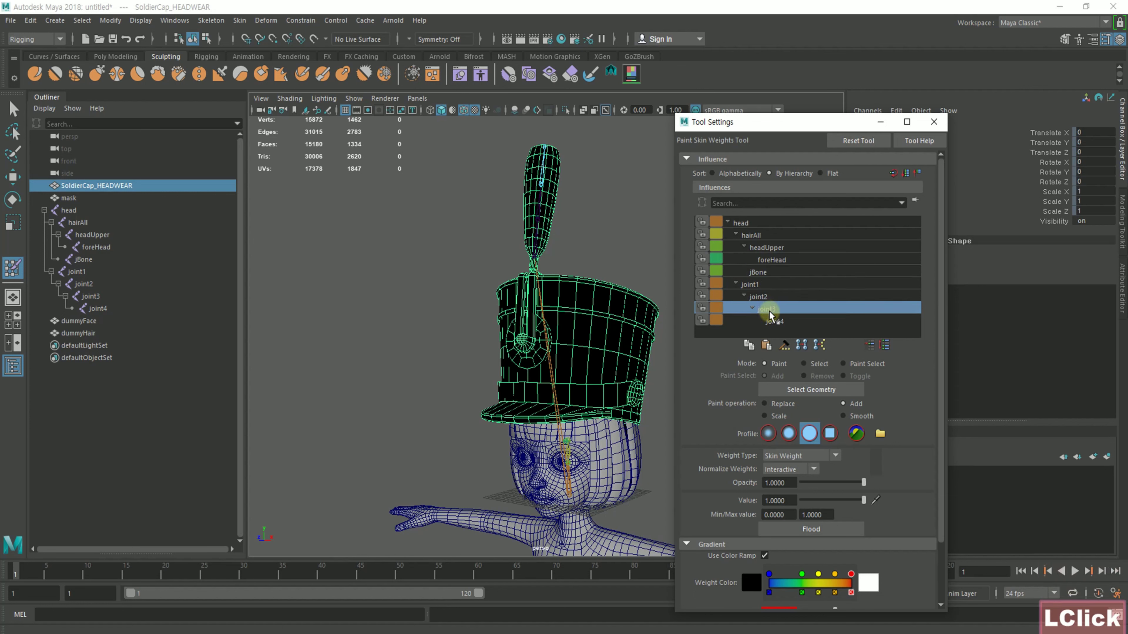
click(773, 321)
click(767, 309)
click(768, 285)
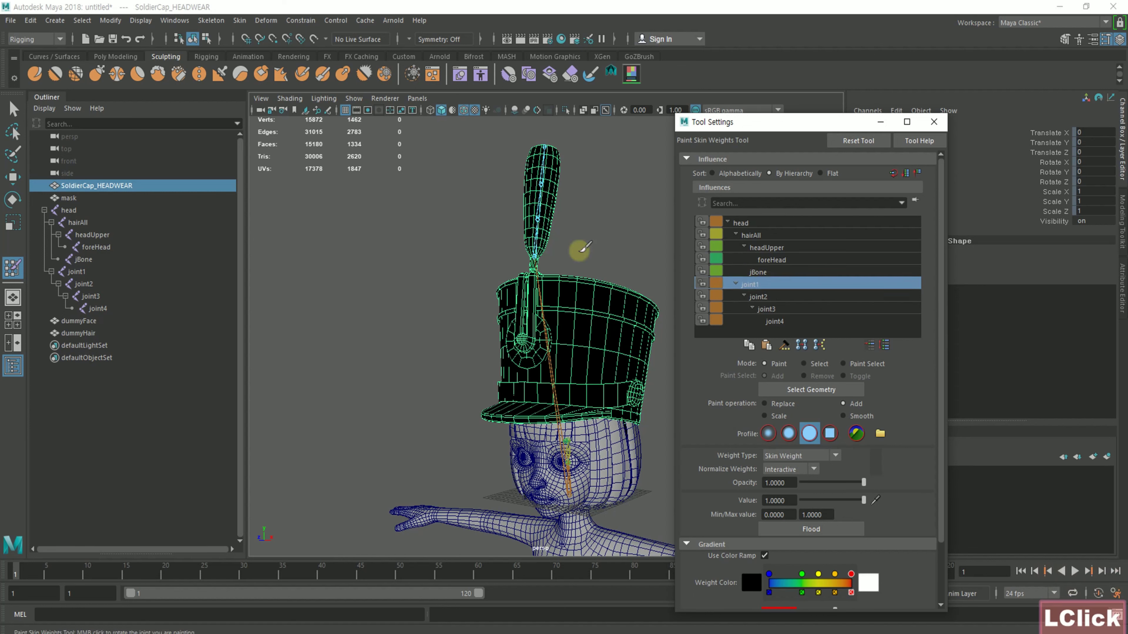
mouse_move(562, 242)
alt+mouse_down()
mouse_move(533, 220)
mouse_move(542, 239)
alt+mouse_up()
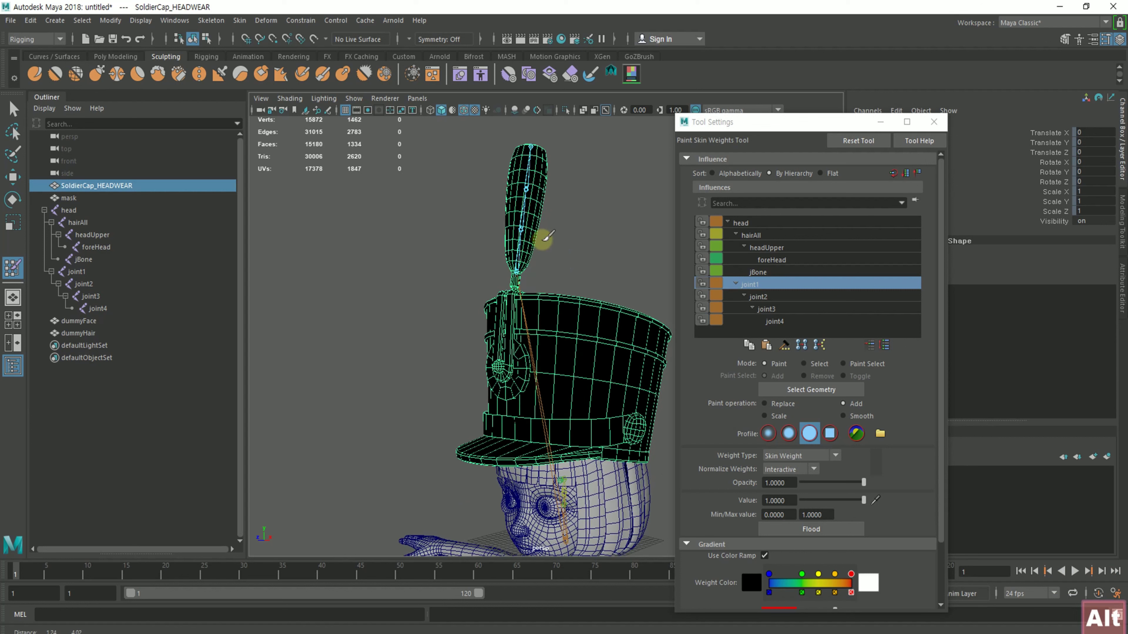
Recheck the jBone and joint1–joint4 weights on the plume
click(781, 298)
click(764, 272)
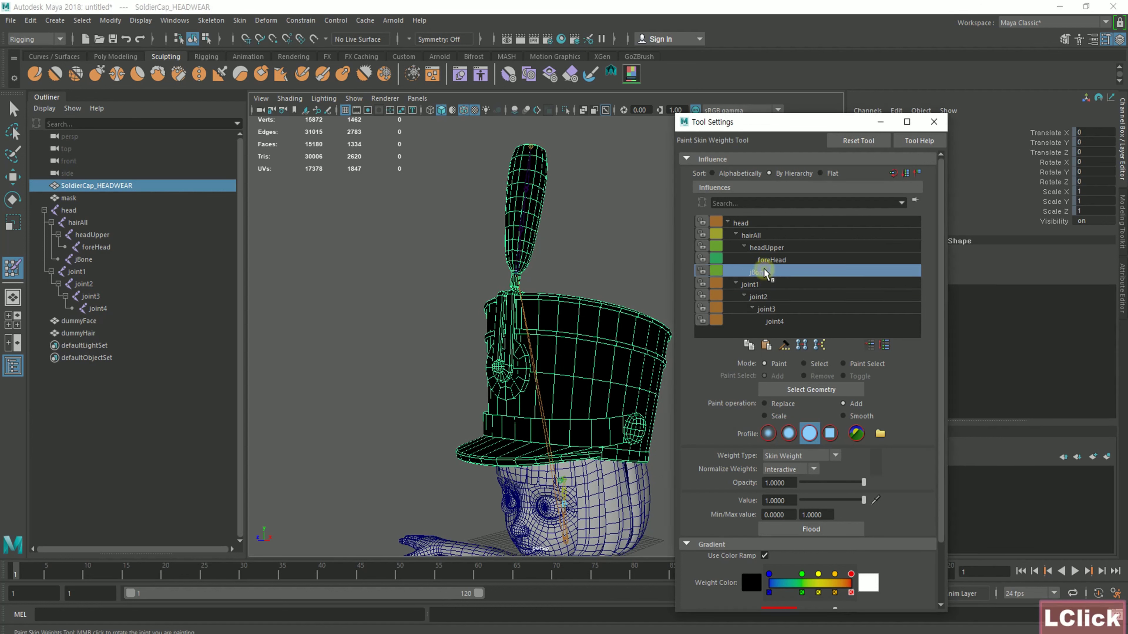
click(771, 287)
click(765, 296)
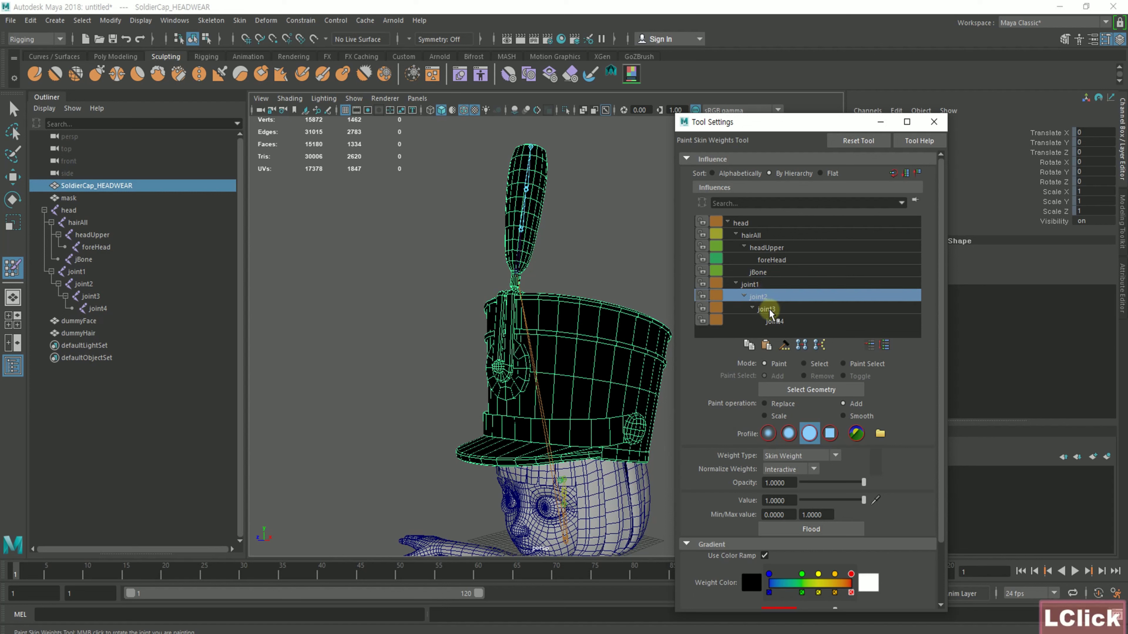
click(768, 309)
click(774, 322)
click(761, 284)
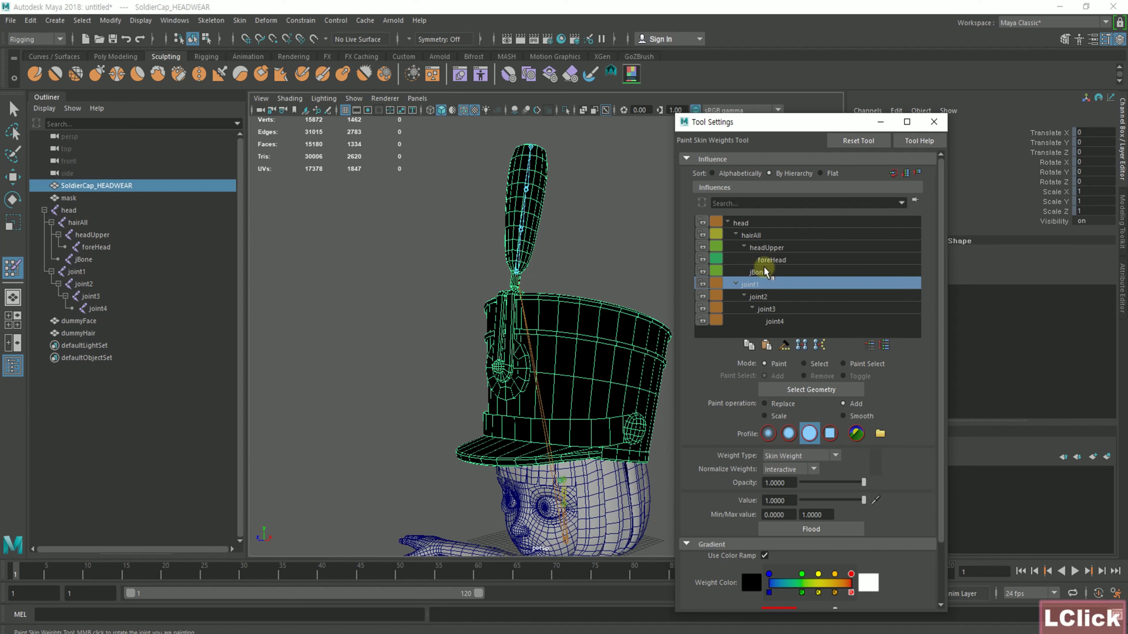
click(762, 271)
Review every influence from head through joint4 once more on the cap
click(762, 224)
click(762, 236)
click(767, 248)
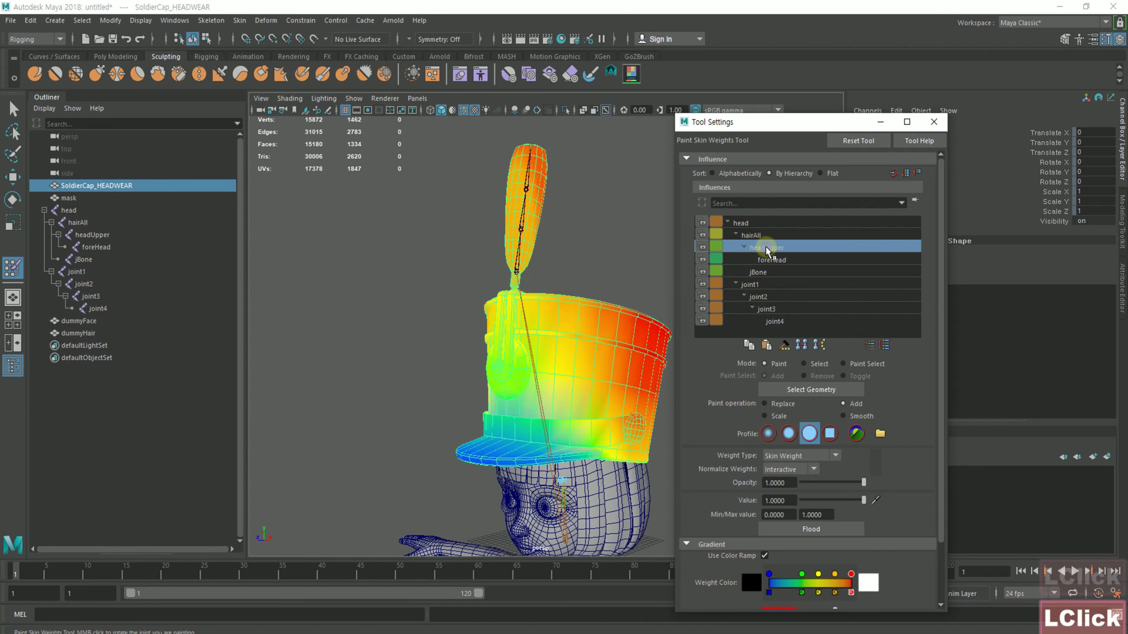
click(771, 259)
click(762, 272)
click(763, 285)
click(763, 297)
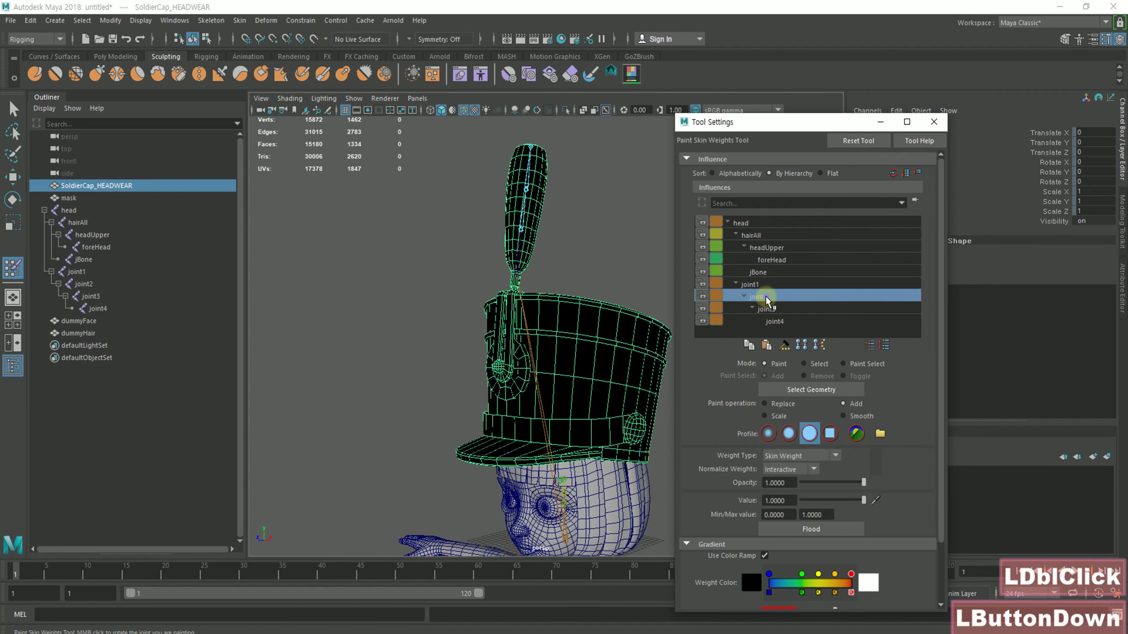
click(768, 308)
click(773, 320)
Make joint1 the painting influence and zoom in close on the plume
click(757, 285)
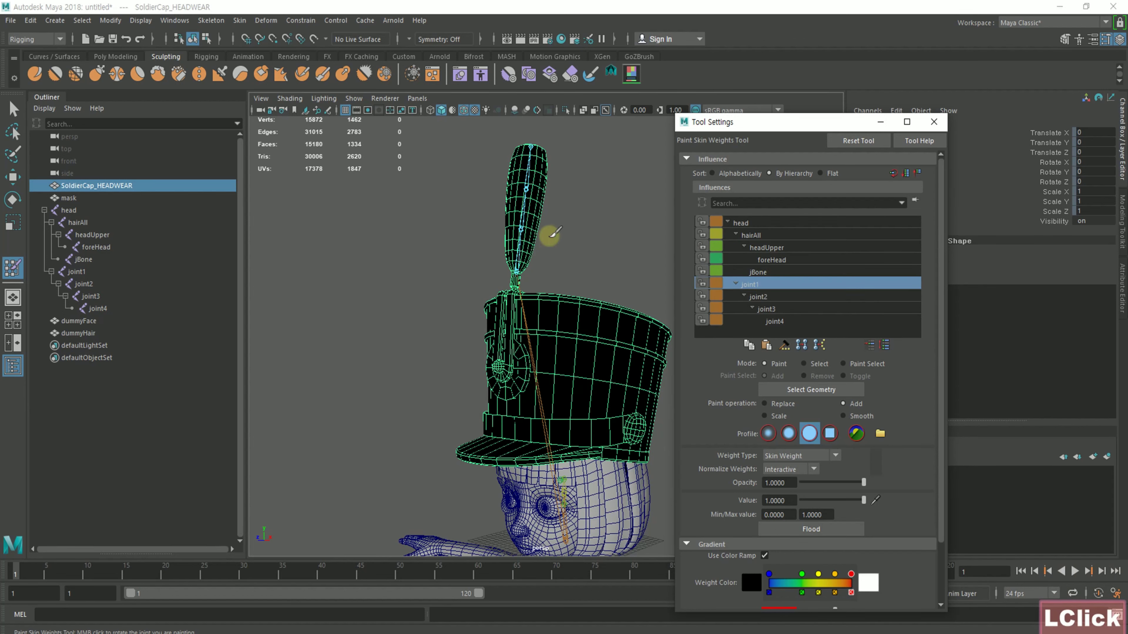
alt+drag(471, 245, 510, 200)
alt+middle_drag(506, 196, 496, 229)
alt+right_drag(496, 230, 549, 236)
alt+middle_drag(548, 236, 550, 279)
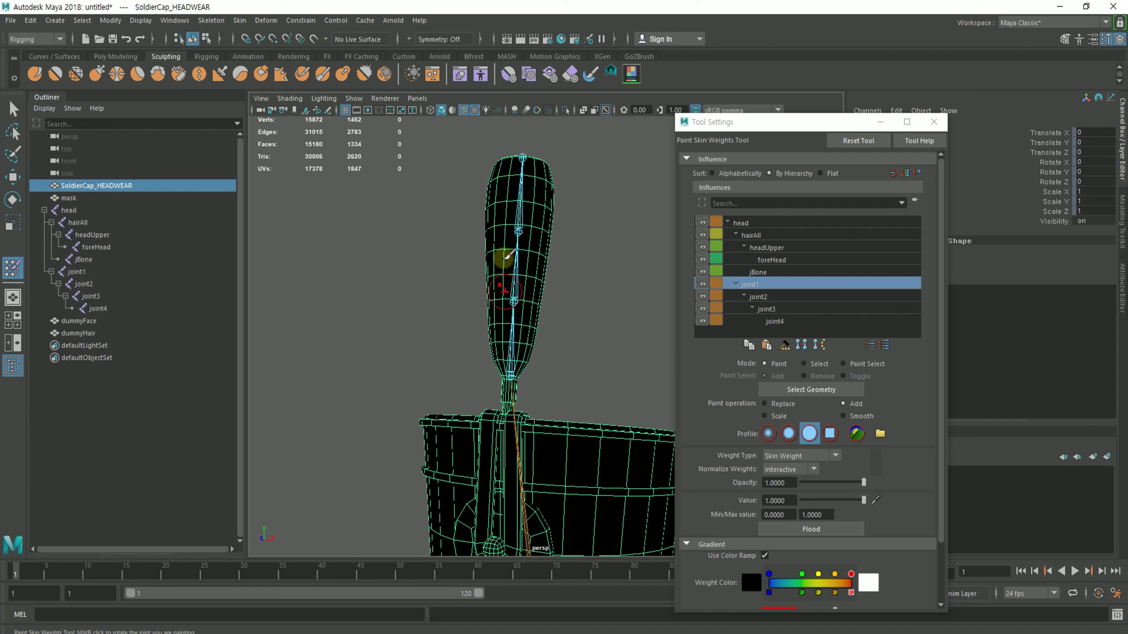
Check joint2, return to joint1, and set the paint operation to Replace
click(765, 295)
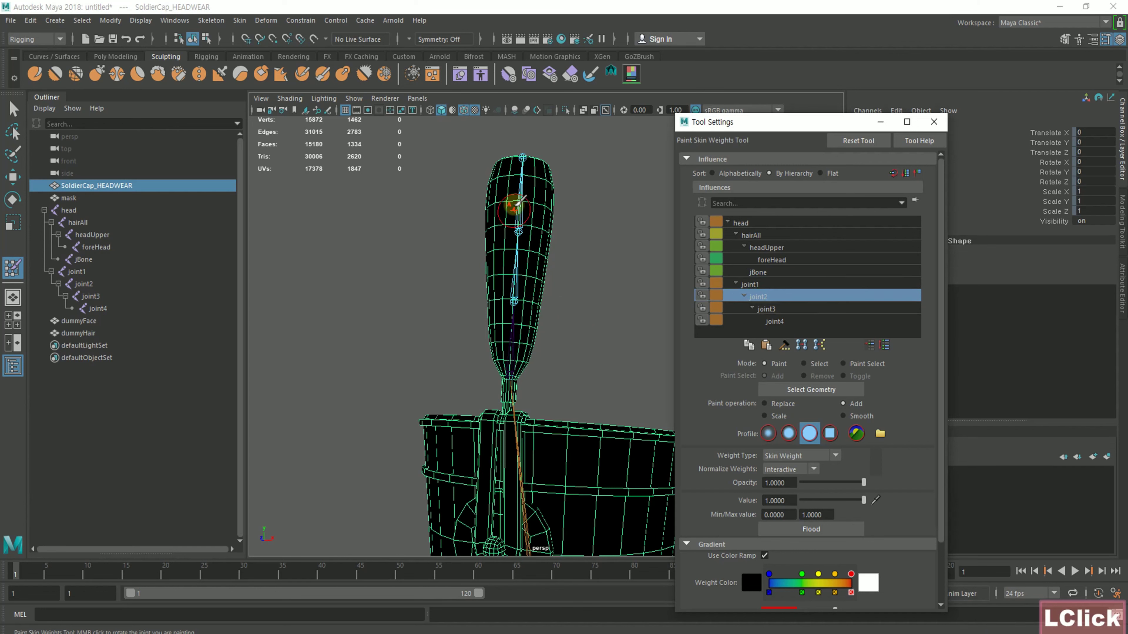
scroll(830, 477, down, 2)
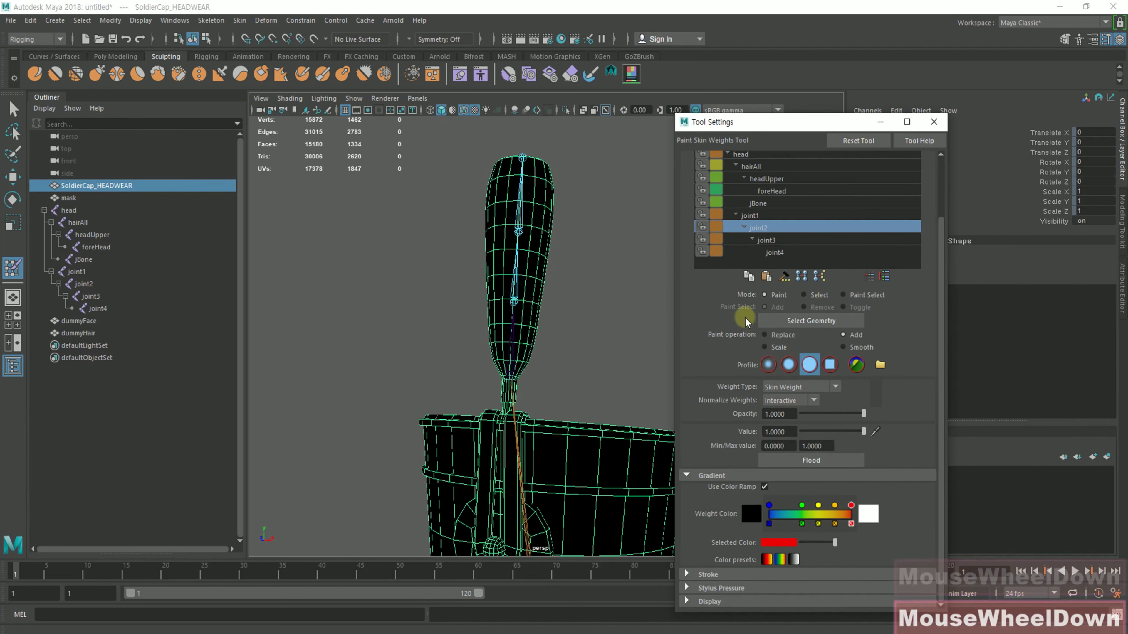
click(755, 217)
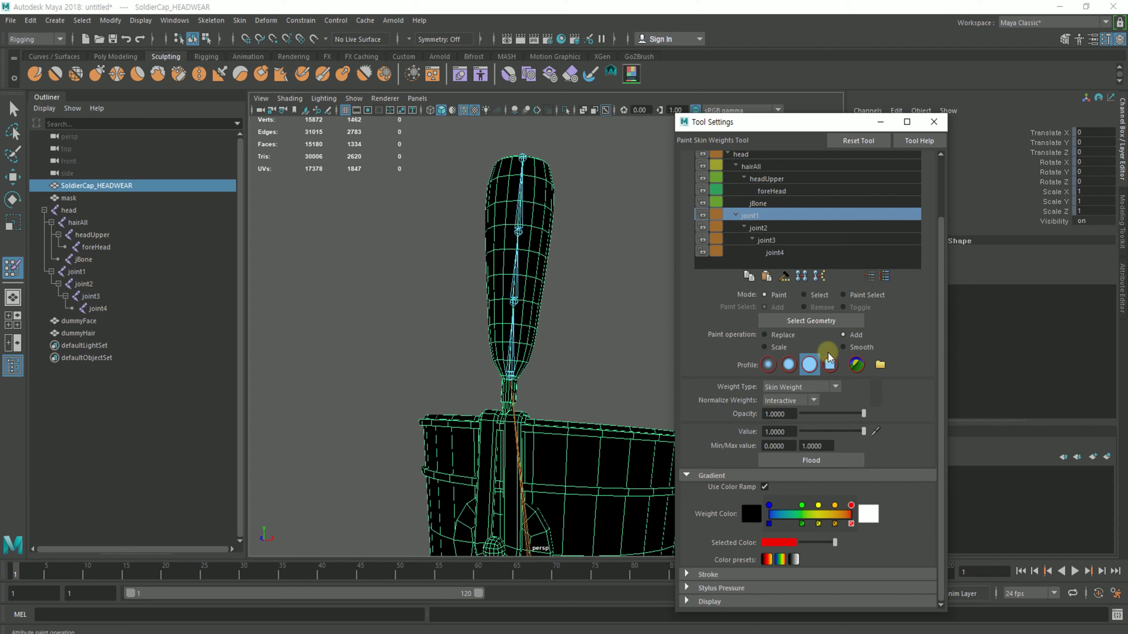
click(767, 336)
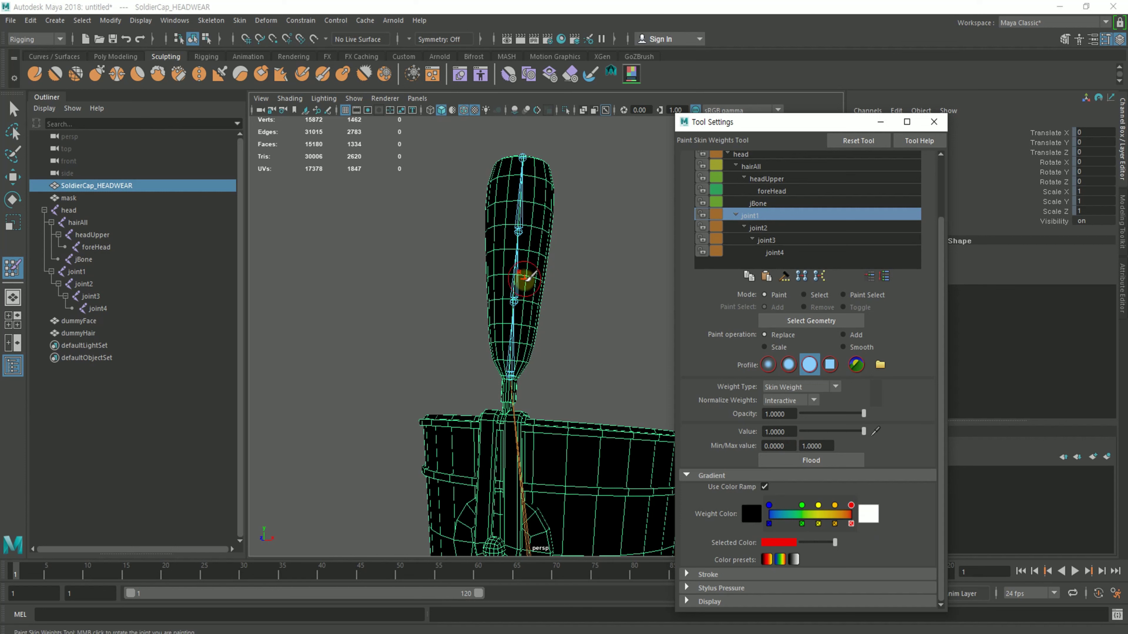
Select the plume's 226 vertices (vtx[360:585]) in vertex mode and return to Paint Skin Weights
key(w)
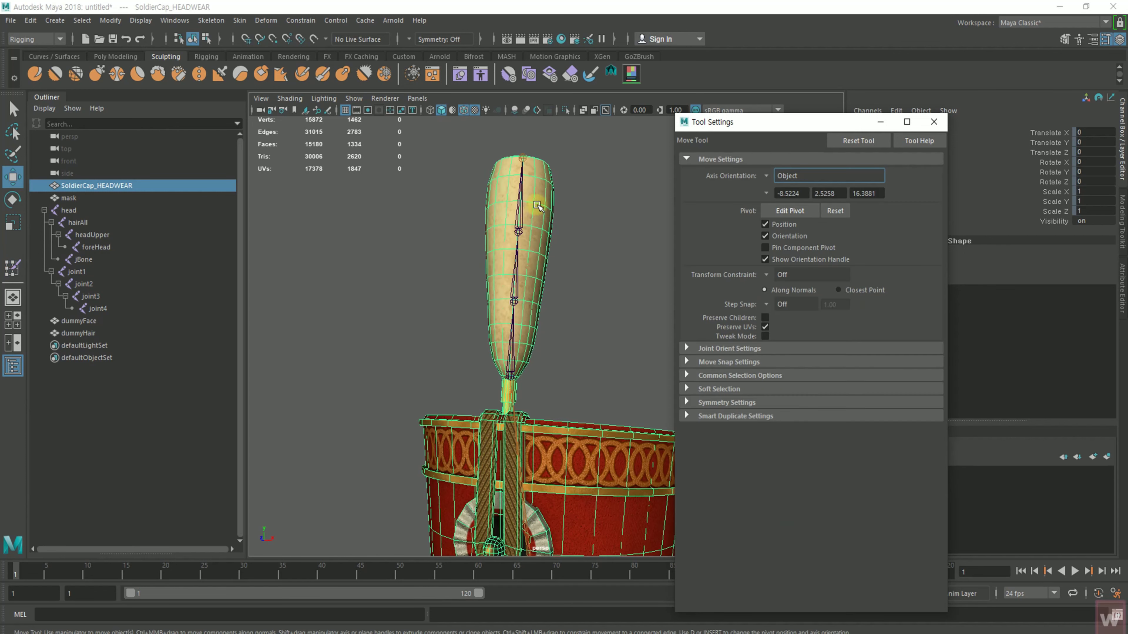
right_drag(537, 207, 469, 203)
double_click(536, 203)
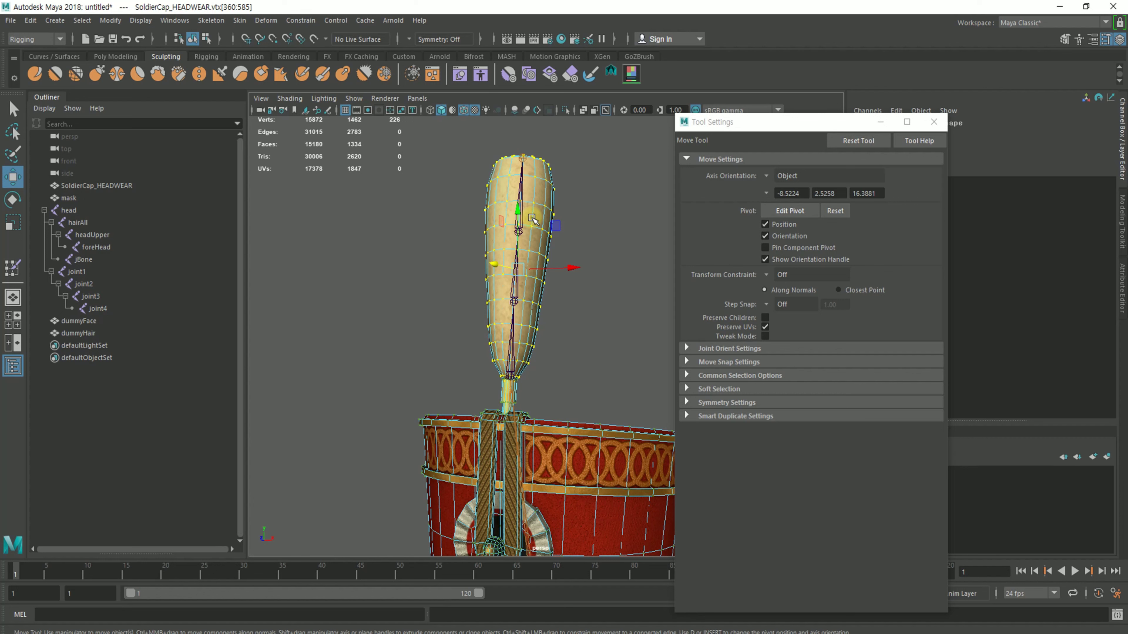
click(577, 185)
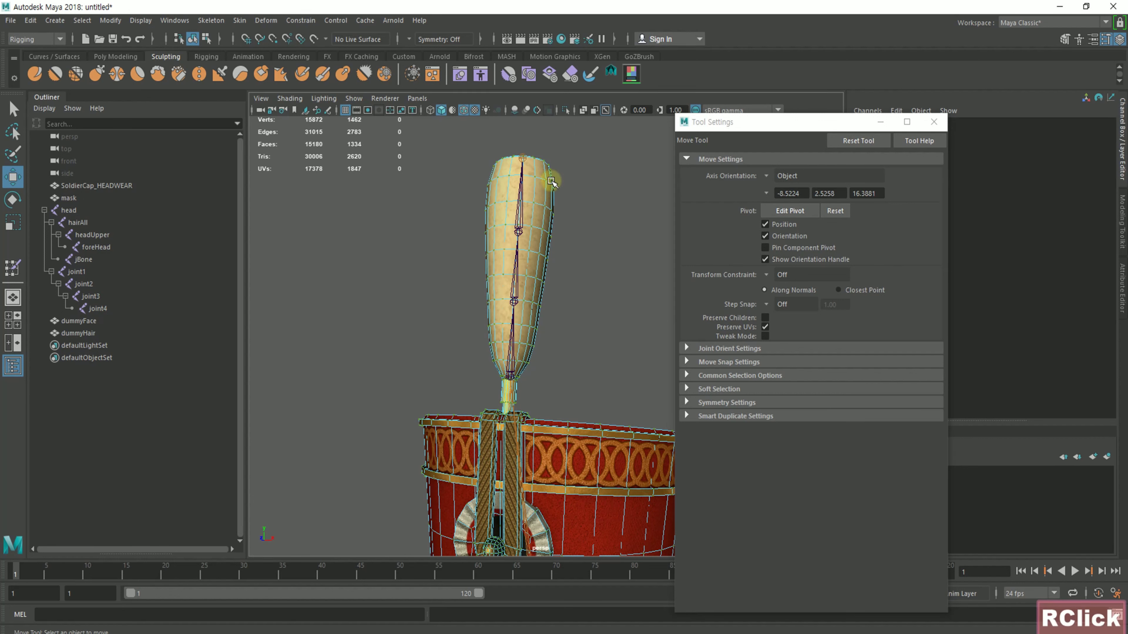
double_click(551, 182)
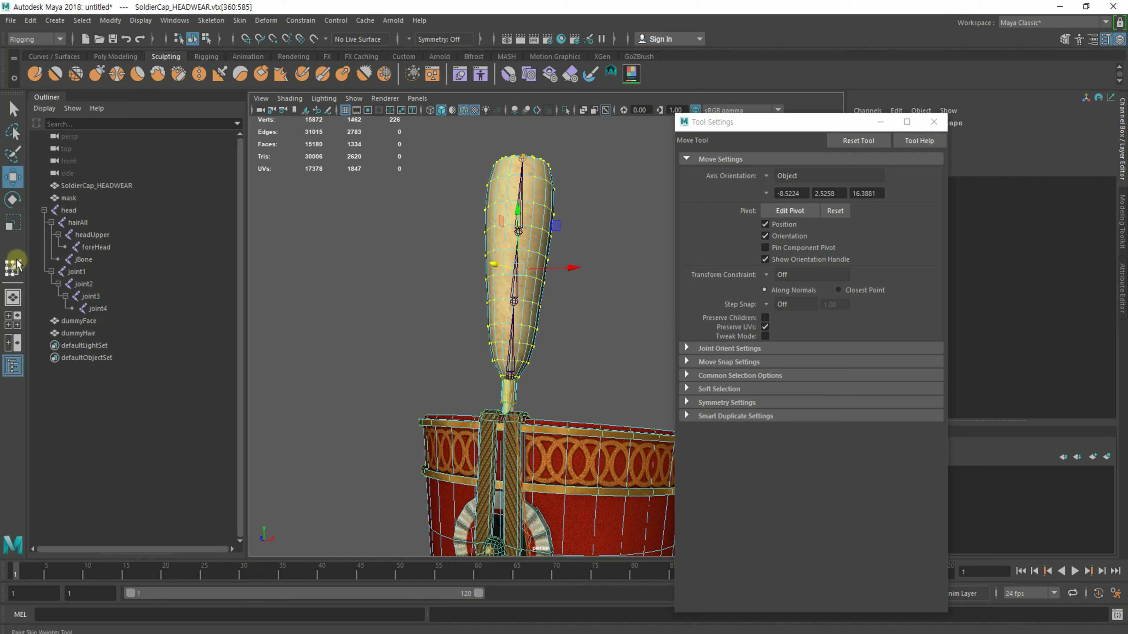
click(13, 270)
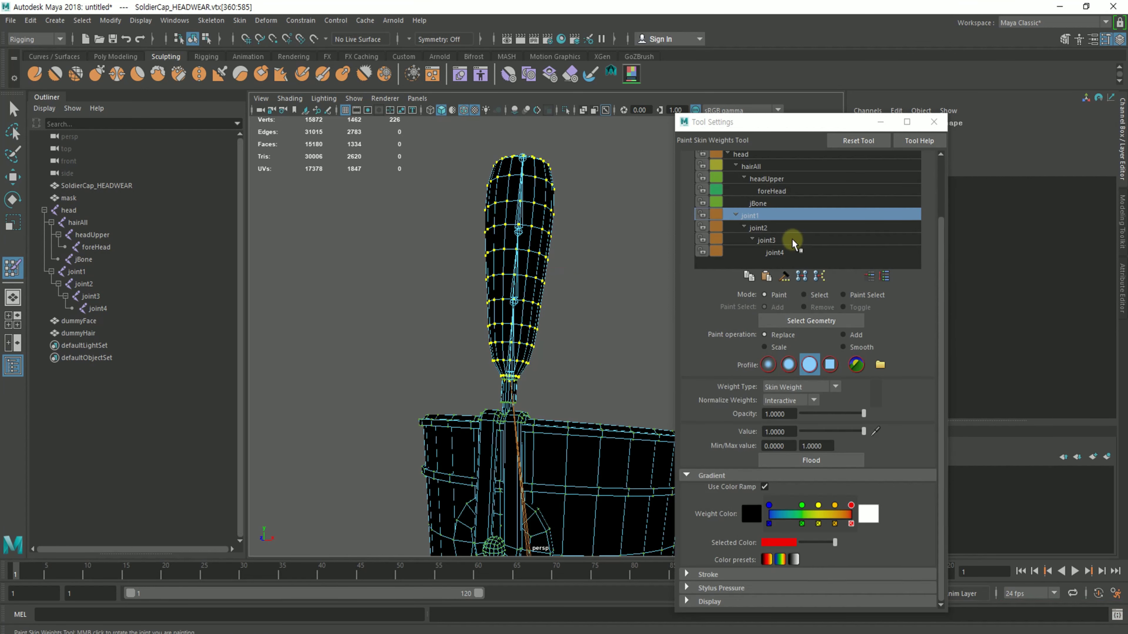
Set the paint value to 1 and flood the plume vertices with full joint1 weight
scroll(866, 431, down, 1)
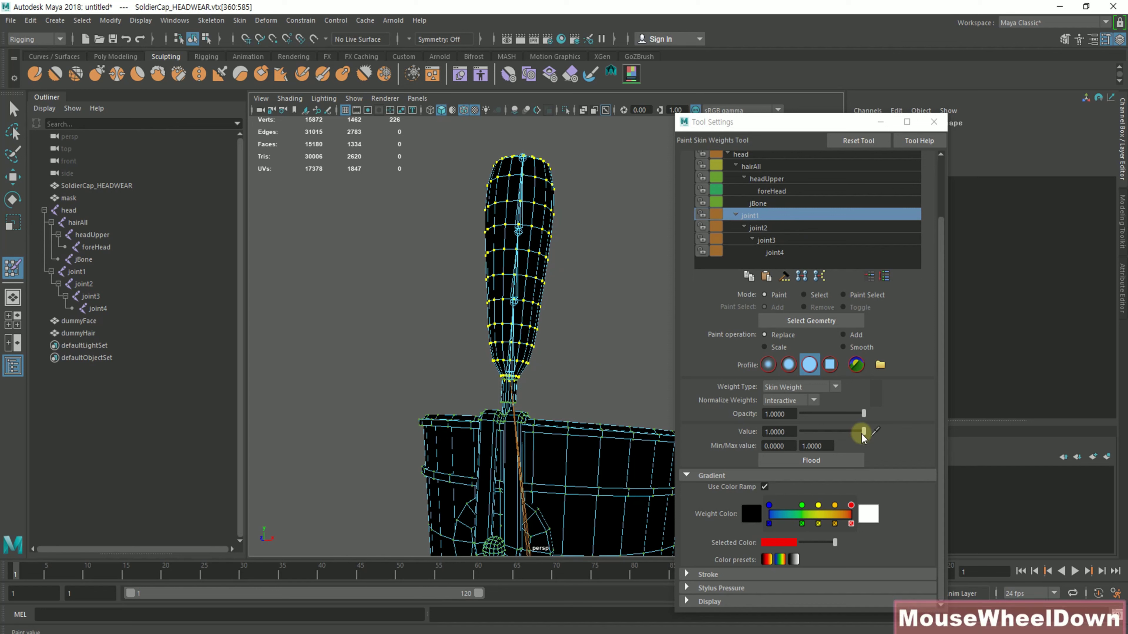
drag(862, 437, 797, 430)
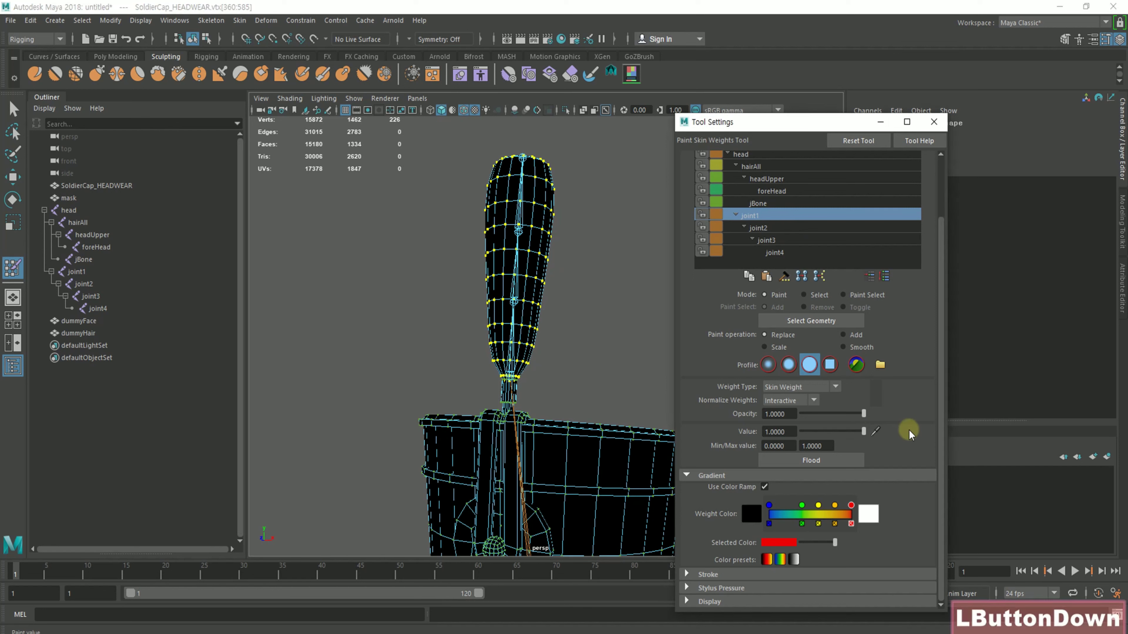
drag(909, 430, 904, 431)
click(819, 463)
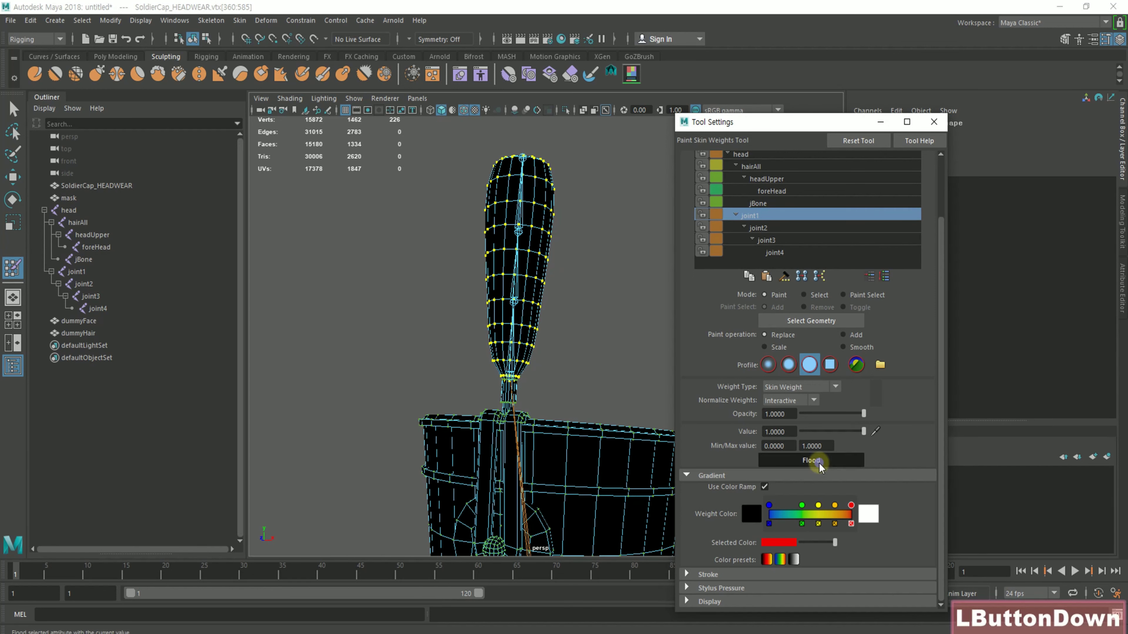
Make joint2 the active influence with the Add operation and a solid brush profile
click(760, 229)
click(753, 216)
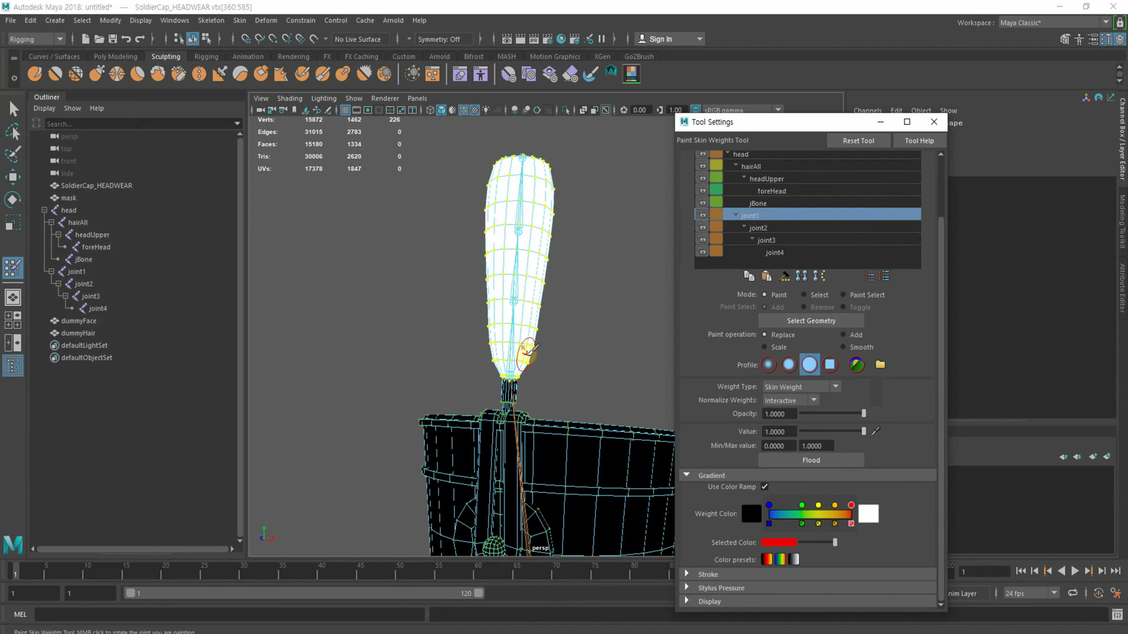
click(759, 229)
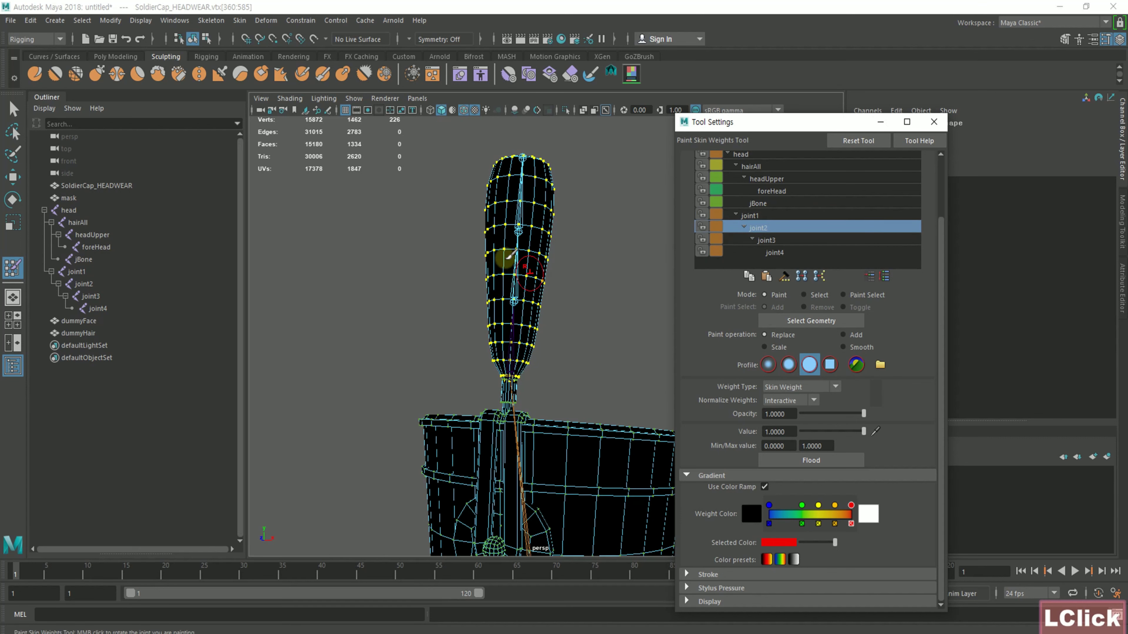
alt+drag(564, 270, 572, 311)
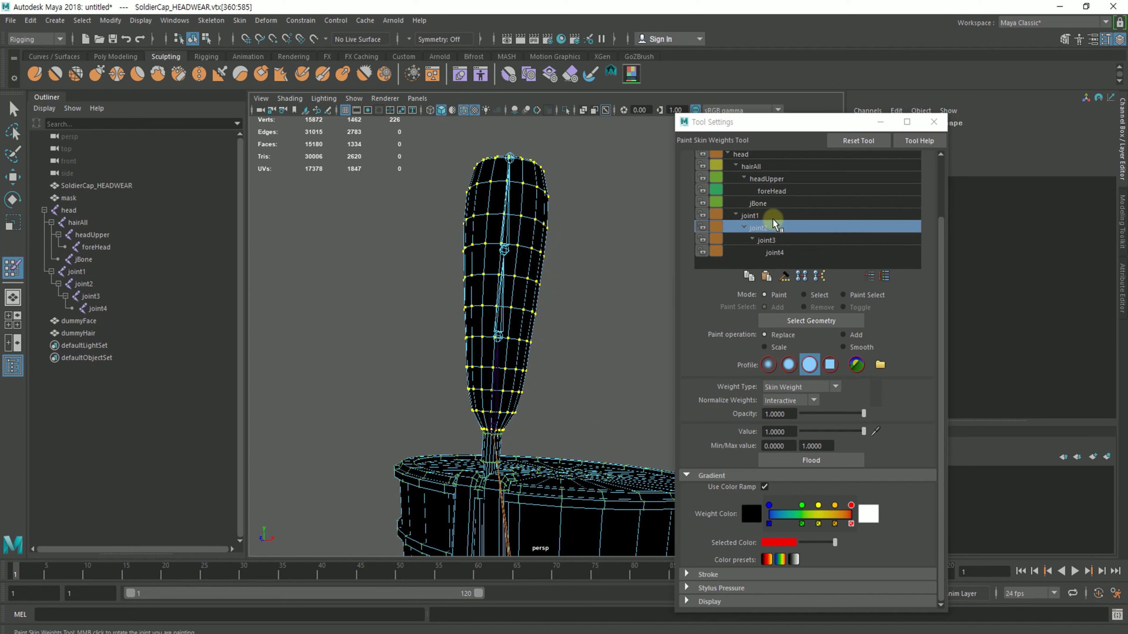
click(760, 217)
click(762, 228)
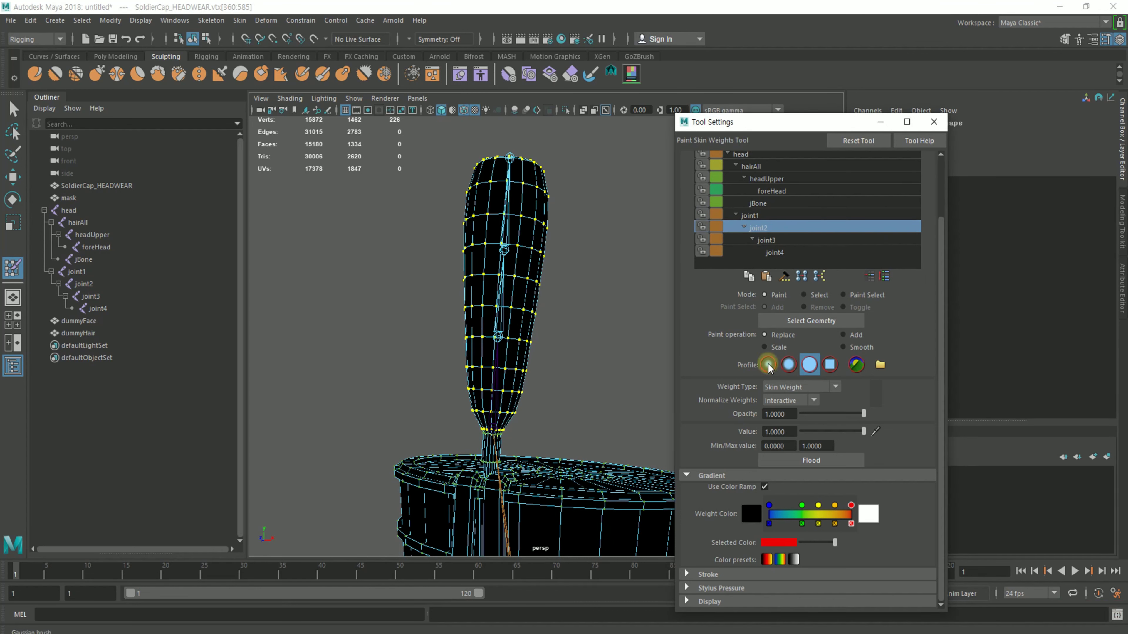
click(846, 335)
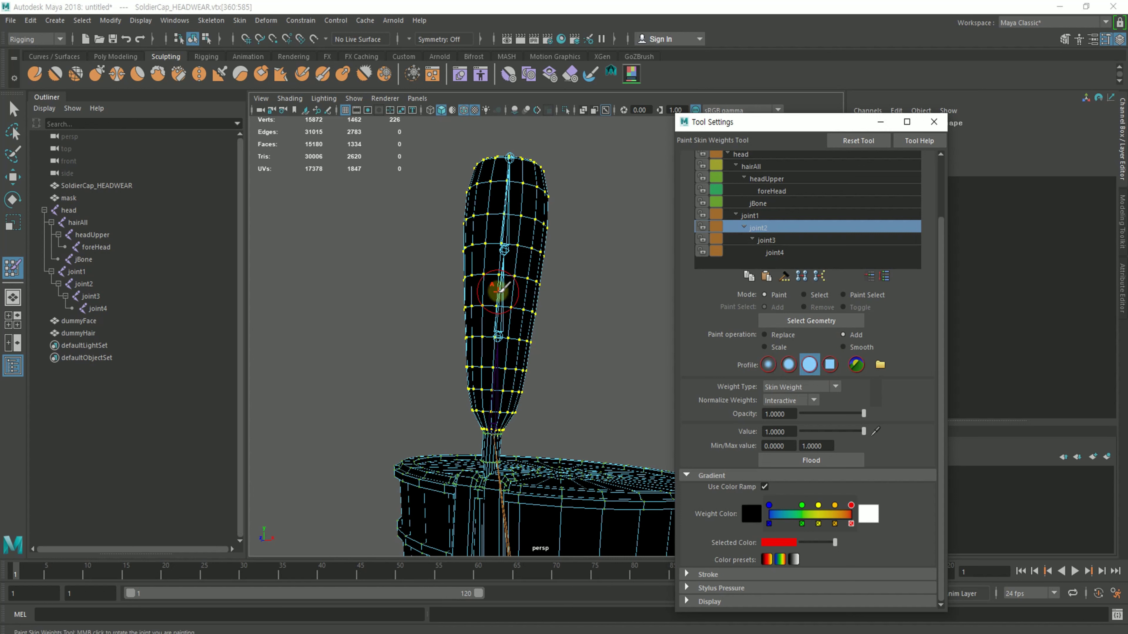
alt+drag(504, 322, 644, 352)
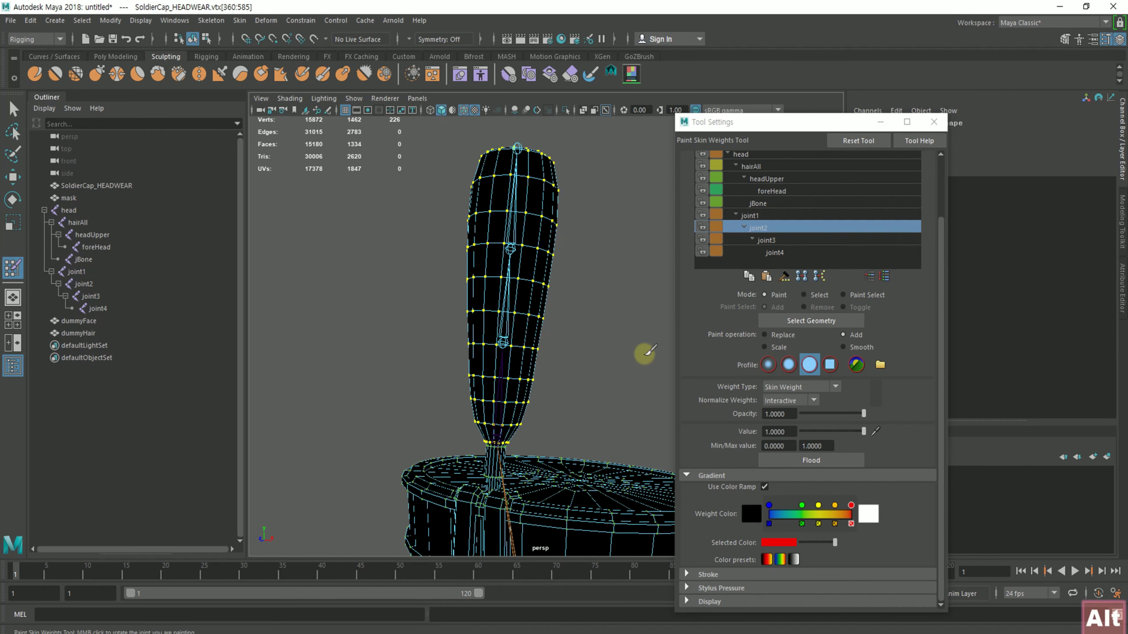
click(810, 368)
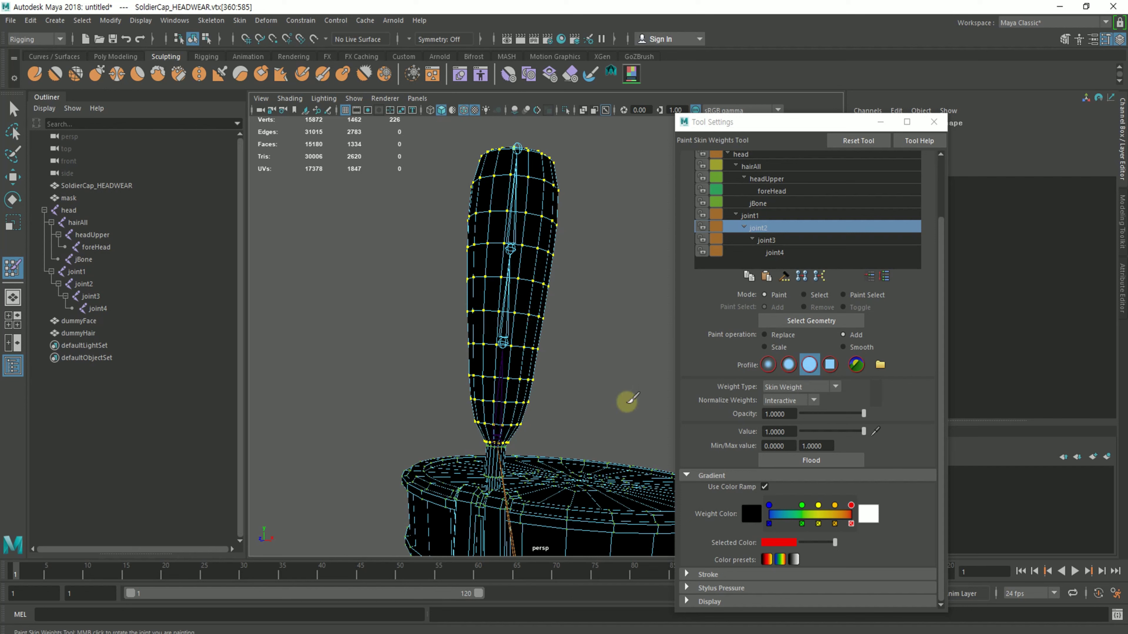
Paint a full-weight joint2 band around the plume's middle, then select joint3
drag(491, 294, 550, 295)
mouse_move(517, 309)
alt+mouse_down()
mouse_move(552, 310)
mouse_move(532, 294)
mouse_move(498, 302)
alt+mouse_up()
mouse_move(490, 317)
alt+mouse_down()
mouse_move(593, 318)
mouse_move(523, 324)
alt+mouse_up()
alt+drag(459, 339, 517, 343)
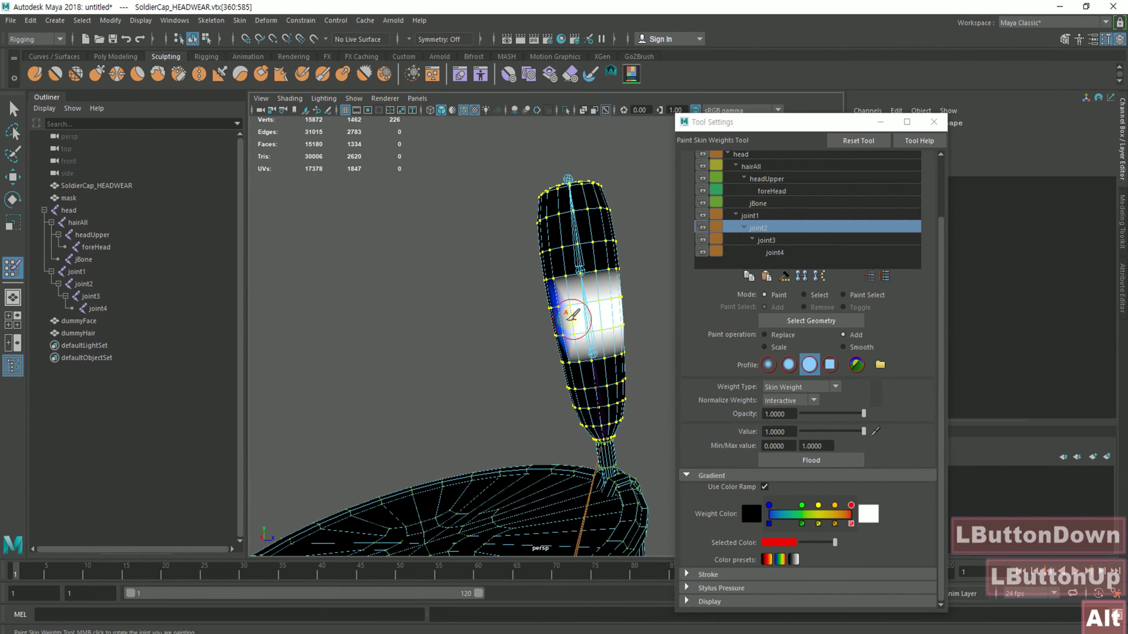
mouse_move(573, 316)
alt+mouse_down()
mouse_move(584, 320)
mouse_move(516, 329)
mouse_move(599, 323)
mouse_move(535, 319)
alt+mouse_up()
mouse_move(538, 320)
alt+mouse_down()
mouse_move(579, 319)
mouse_move(593, 307)
mouse_move(539, 312)
alt+mouse_up()
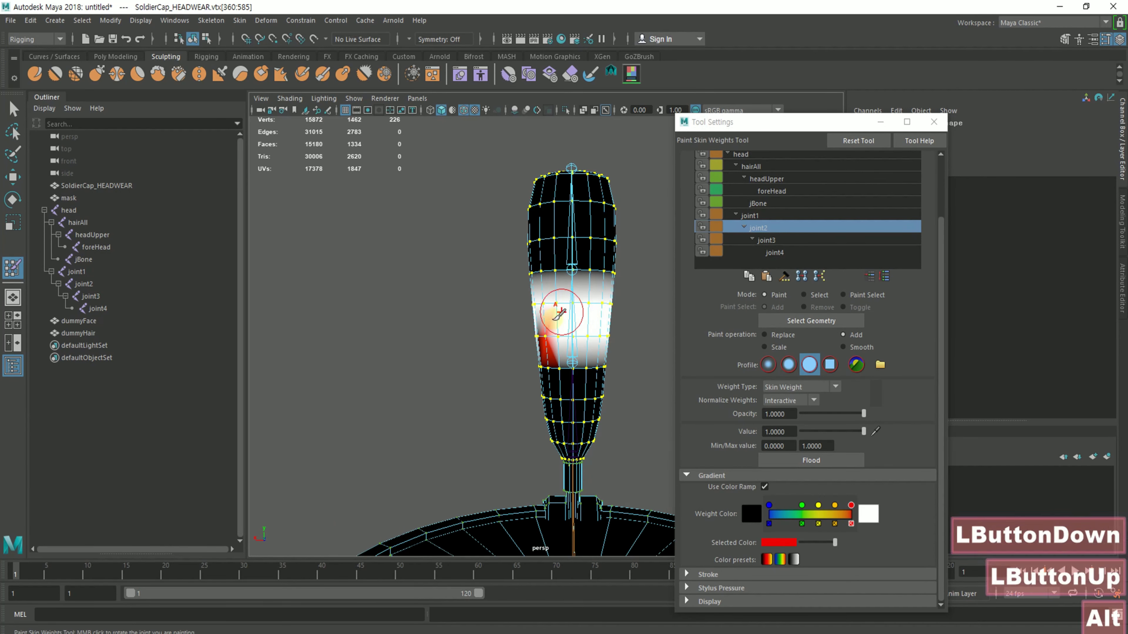
click(557, 315)
alt+drag(452, 330, 660, 346)
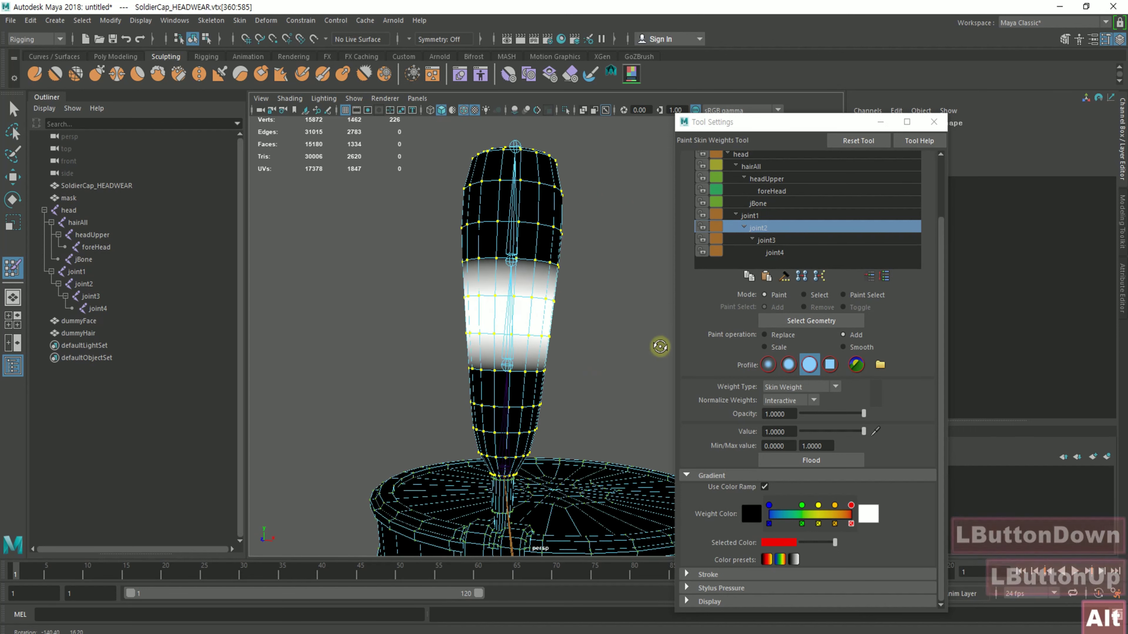
click(752, 216)
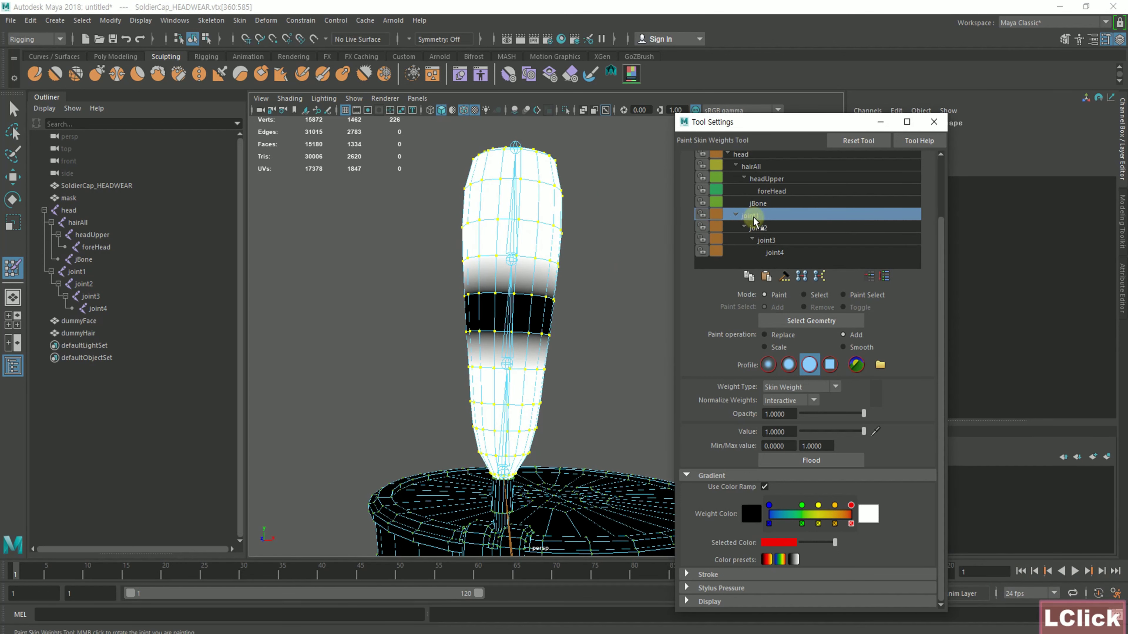
click(780, 240)
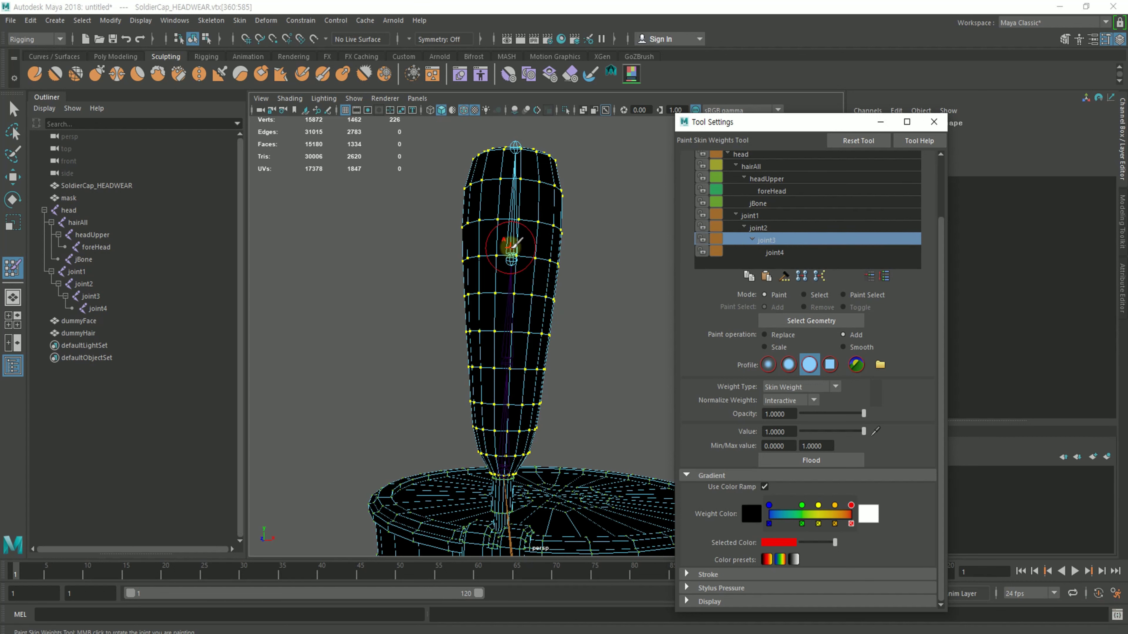
Paint joint3 weight across the upper plume
mouse_move(507, 245)
alt+mouse_down()
mouse_move(536, 270)
mouse_move(460, 268)
alt+mouse_up()
mouse_move(460, 268)
alt+mouse_down()
mouse_move(516, 267)
mouse_move(493, 254)
mouse_move(561, 262)
alt+mouse_up()
mouse_move(513, 272)
alt+mouse_down()
mouse_move(586, 259)
mouse_move(503, 267)
mouse_move(568, 266)
mouse_move(524, 240)
mouse_move(536, 259)
mouse_move(657, 284)
mouse_move(453, 263)
mouse_move(485, 280)
mouse_move(449, 297)
alt+mouse_up()
click(771, 253)
click(768, 240)
scroll(452, 266, up, 3)
Fill the plume's top and remaining black faces with full joint3 weight
alt+drag(448, 296, 524, 297)
mouse_move(431, 302)
mouse_down()
mouse_move(439, 256)
mouse_move(415, 250)
mouse_move(512, 333)
mouse_up()
mouse_move(488, 277)
mouse_down()
mouse_move(488, 253)
mouse_move(502, 245)
mouse_up()
alt+drag(439, 306, 509, 307)
mouse_move(592, 317)
mouse_down()
mouse_move(531, 315)
mouse_move(545, 246)
mouse_up()
alt+drag(512, 307, 594, 305)
mouse_move(615, 320)
mouse_down()
mouse_move(594, 245)
mouse_move(581, 253)
mouse_up()
mouse_move(530, 301)
alt+mouse_down()
mouse_move(626, 296)
mouse_move(537, 252)
mouse_move(569, 302)
alt+mouse_up()
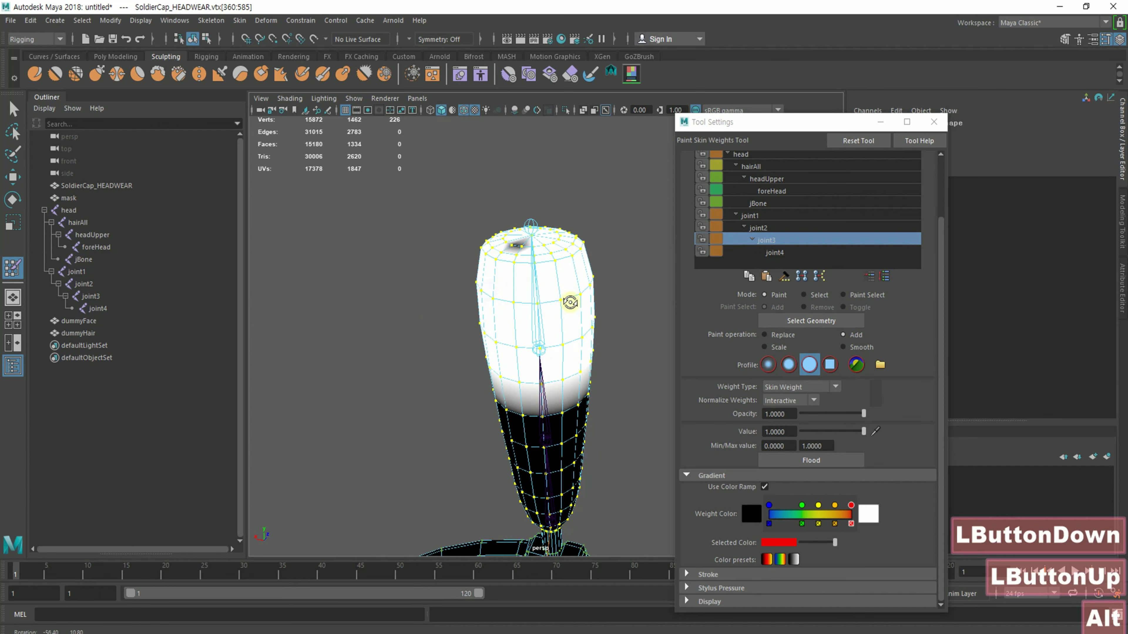
drag(515, 247, 528, 245)
mouse_move(415, 280)
alt+mouse_down()
mouse_move(509, 260)
mouse_move(597, 280)
alt+mouse_up()
alt+drag(530, 302, 526, 231)
Compare the joint2, joint3 and joint4 weights on the plume
click(771, 228)
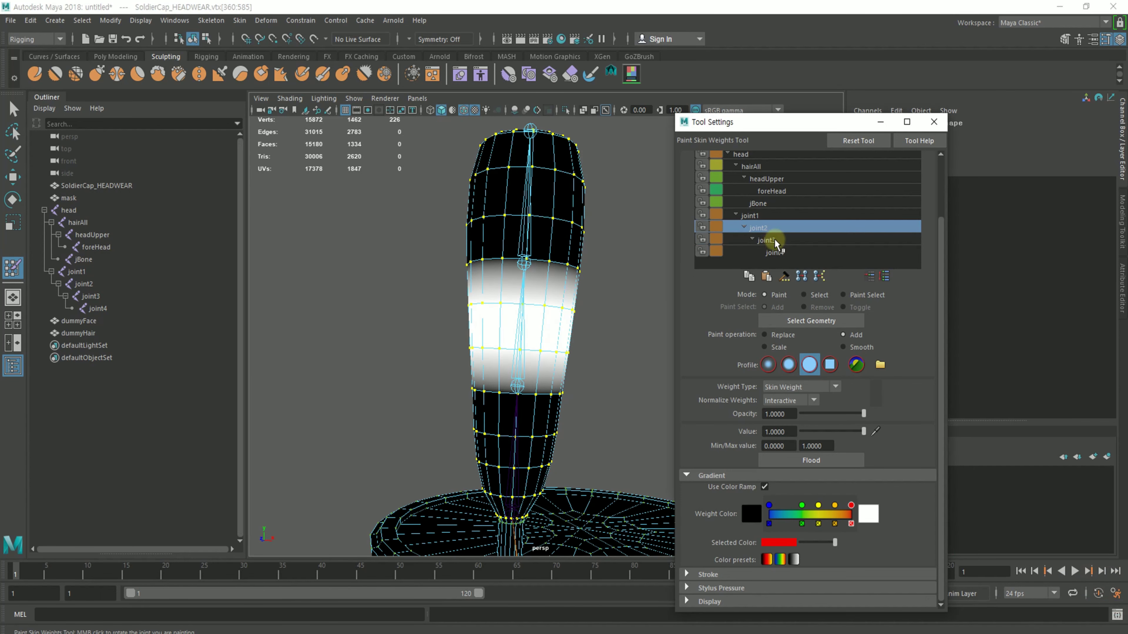
click(774, 240)
click(777, 253)
click(780, 239)
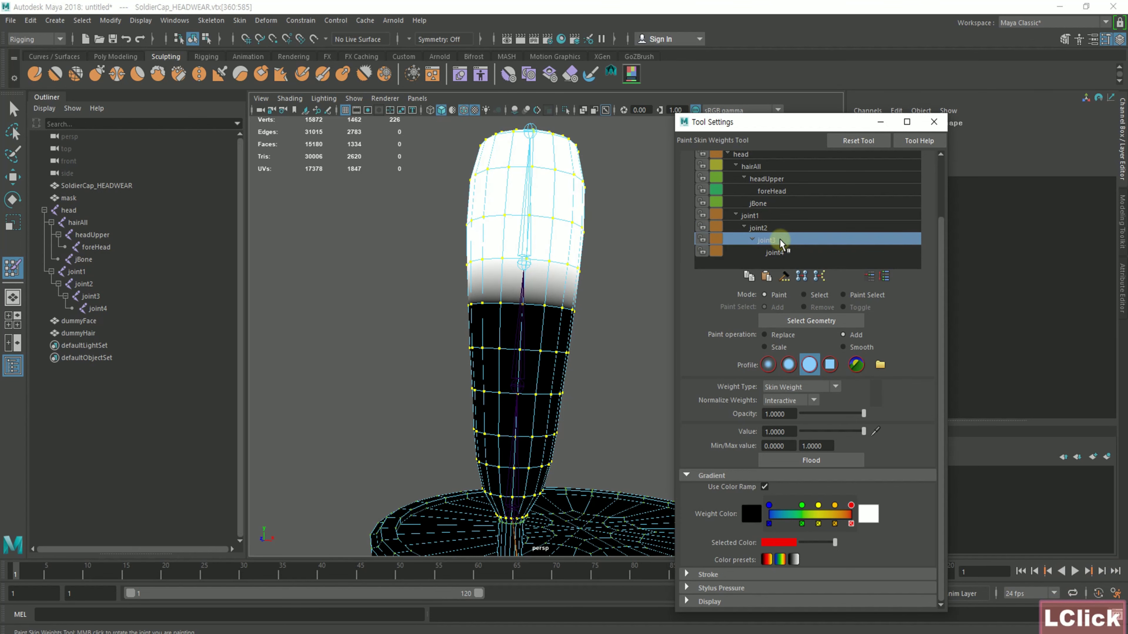
click(779, 252)
click(612, 264)
alt+drag(611, 264, 511, 287)
alt+right_drag(589, 272, 528, 280)
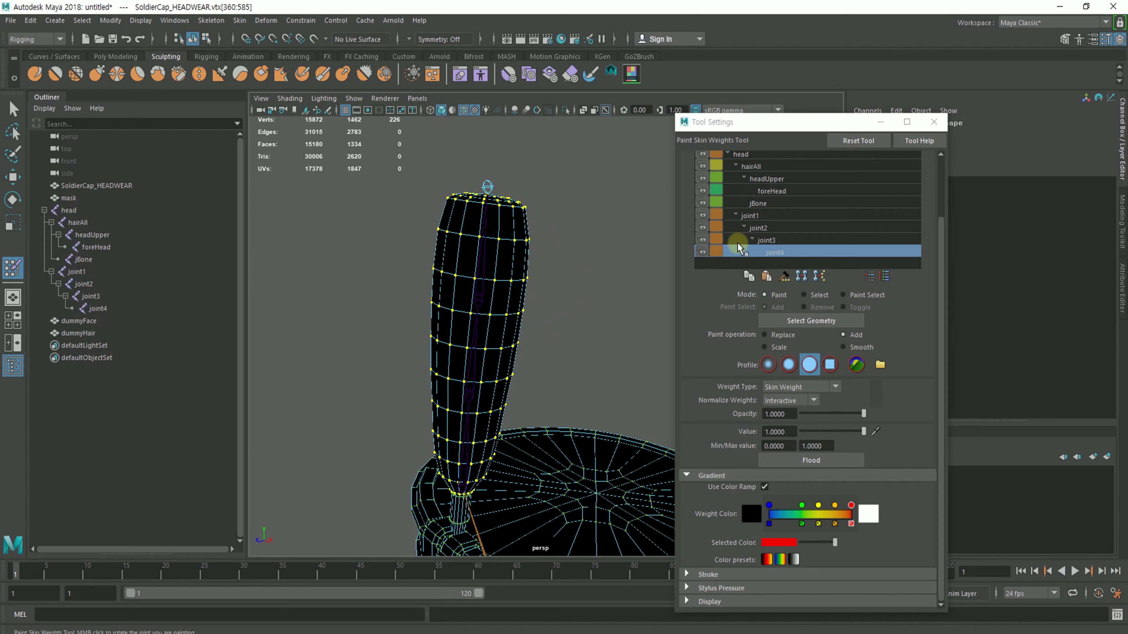
scroll(715, 246, up, 4)
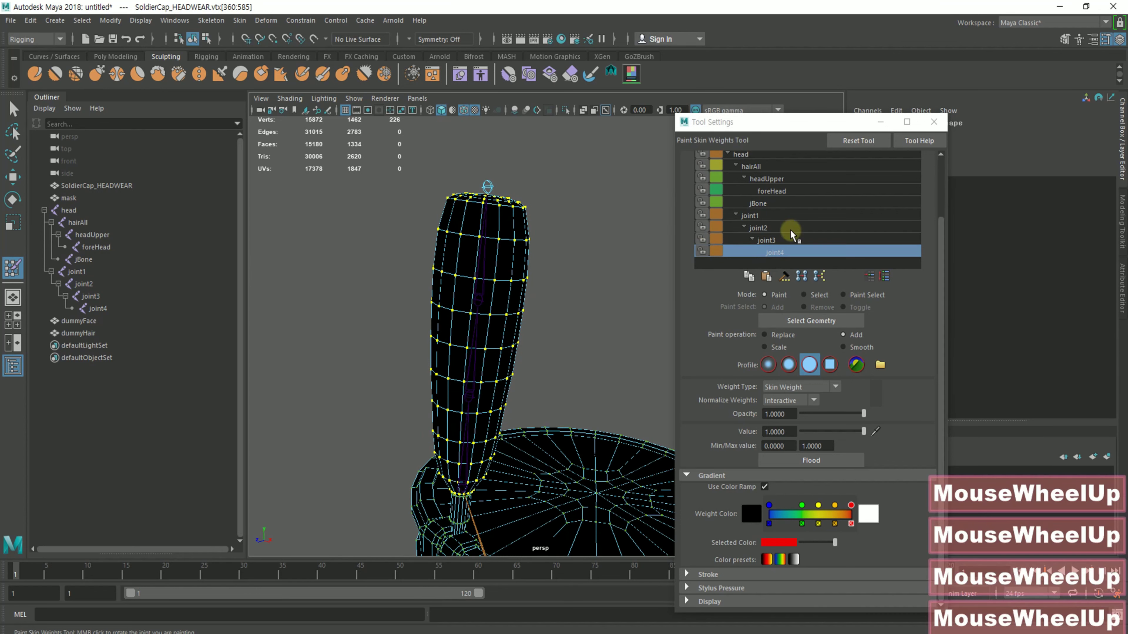
Lock joint4's weights, check joint3 and joint1, and switch to the Move Tool
click(702, 252)
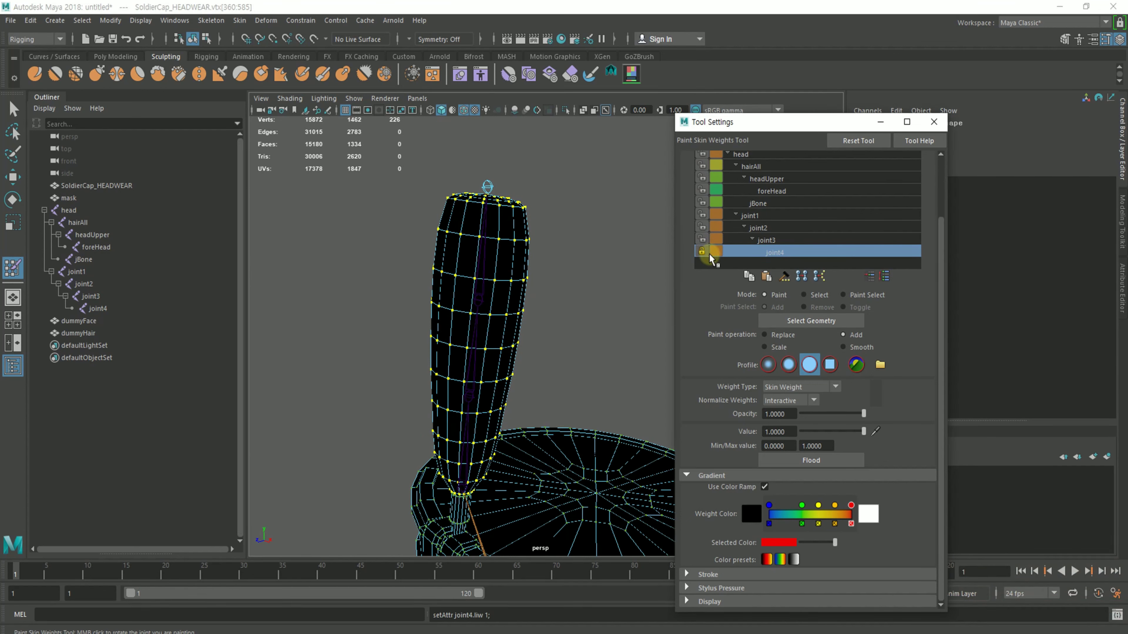
click(767, 242)
click(750, 216)
alt+drag(540, 347, 536, 310)
key(w)
Test-bend the plume by rotating joint2, then undo the rotation to restore its pose
click(536, 309)
click(489, 297)
key(e)
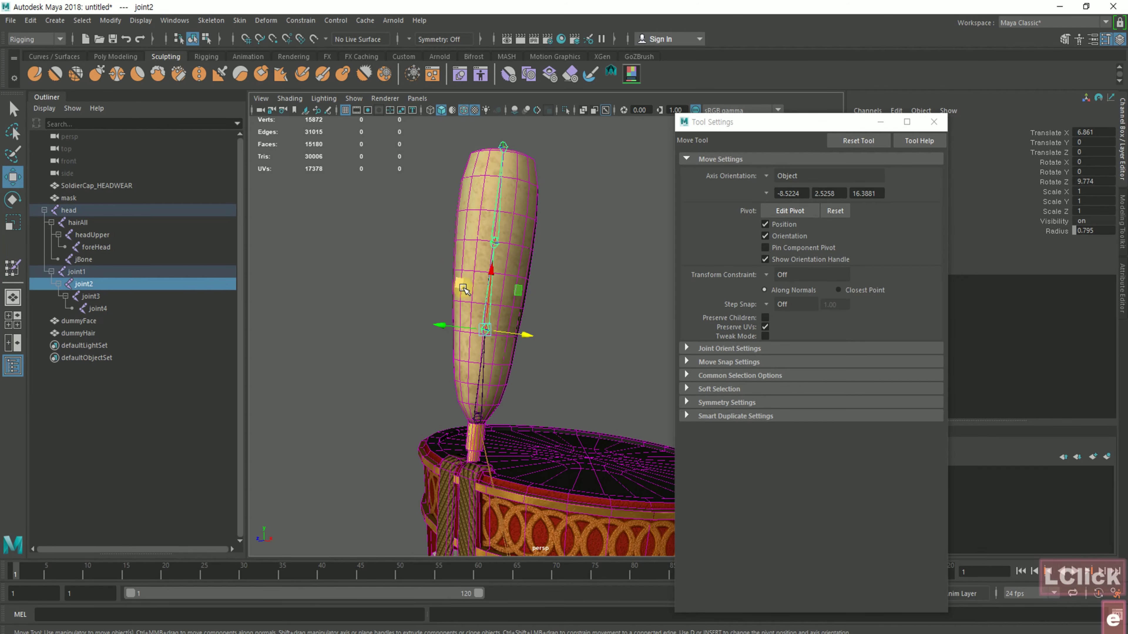
key(e)
drag(464, 289, 551, 351)
key(ctrl+z)
Select the SoldierCap_HEADWEAR mesh and reopen the Paint Skin Weights tool on it
click(556, 368)
click(487, 359)
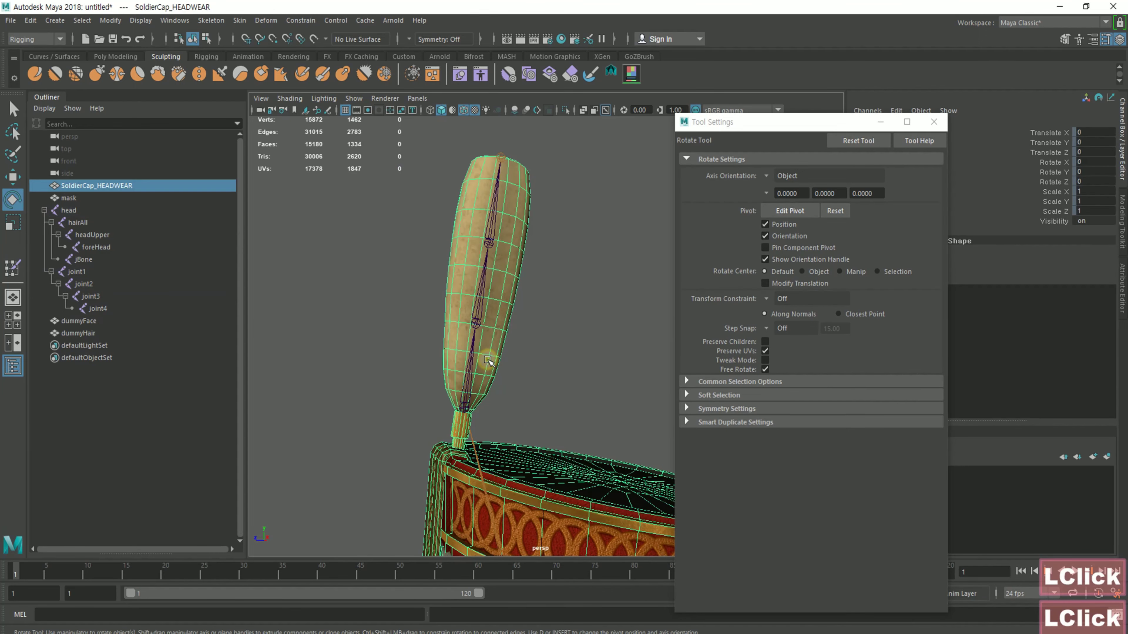
double_click(12, 271)
mouse_move(653, 253)
alt+mouse_down()
mouse_move(536, 317)
mouse_move(539, 291)
alt+mouse_up()
Show joint1's influence and set the weight brush to the Gaussian profile with Add operation
click(775, 229)
click(755, 216)
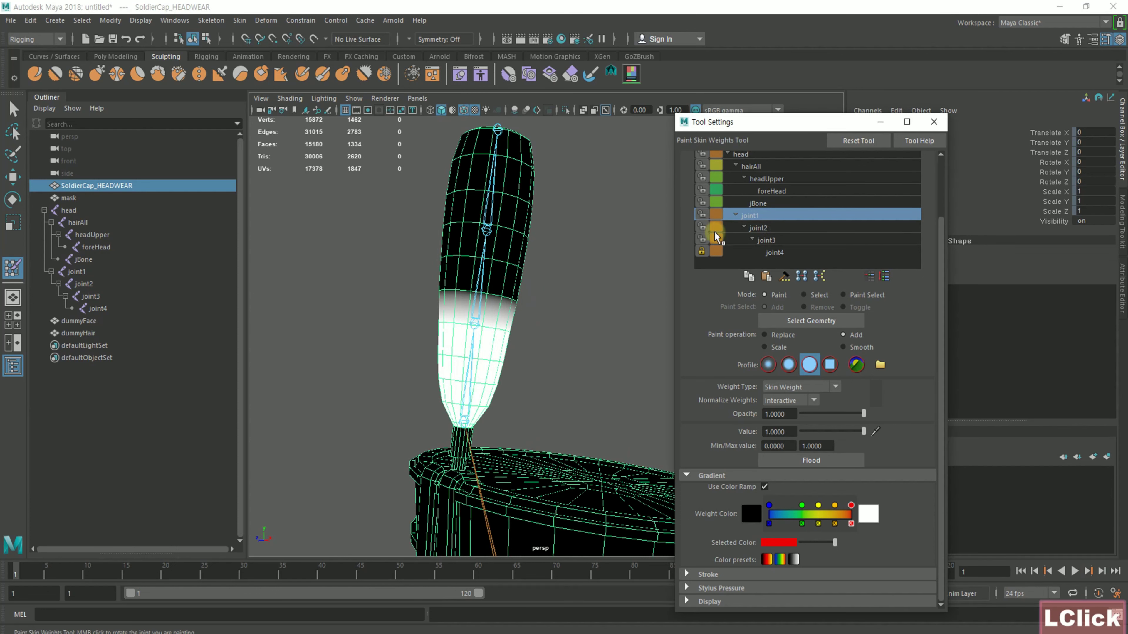
alt+drag(568, 358, 571, 347)
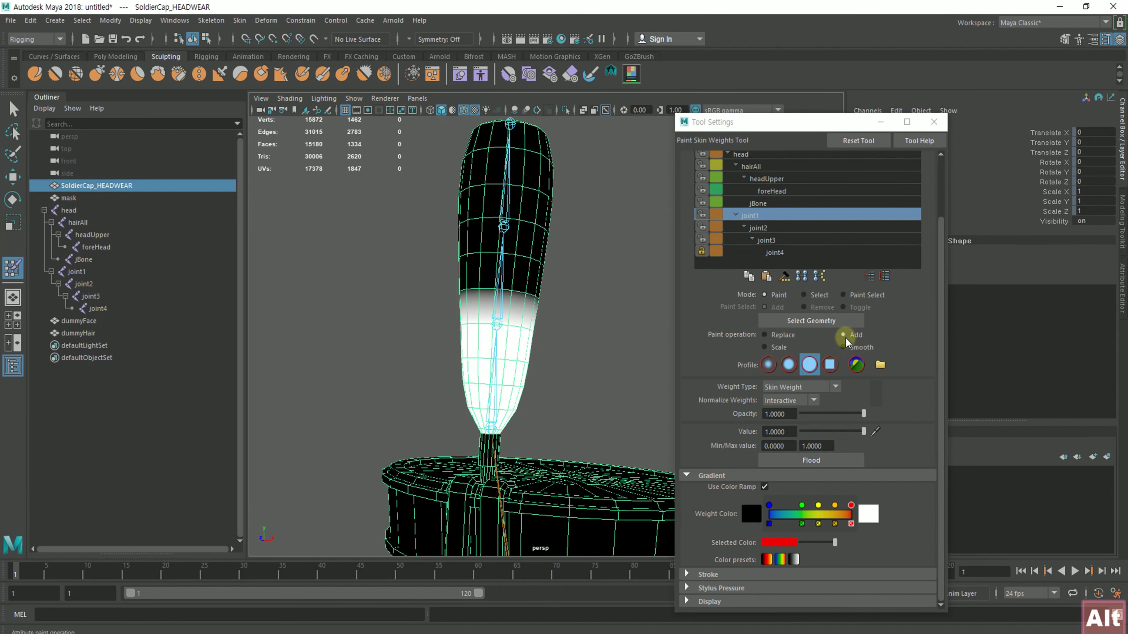
click(789, 365)
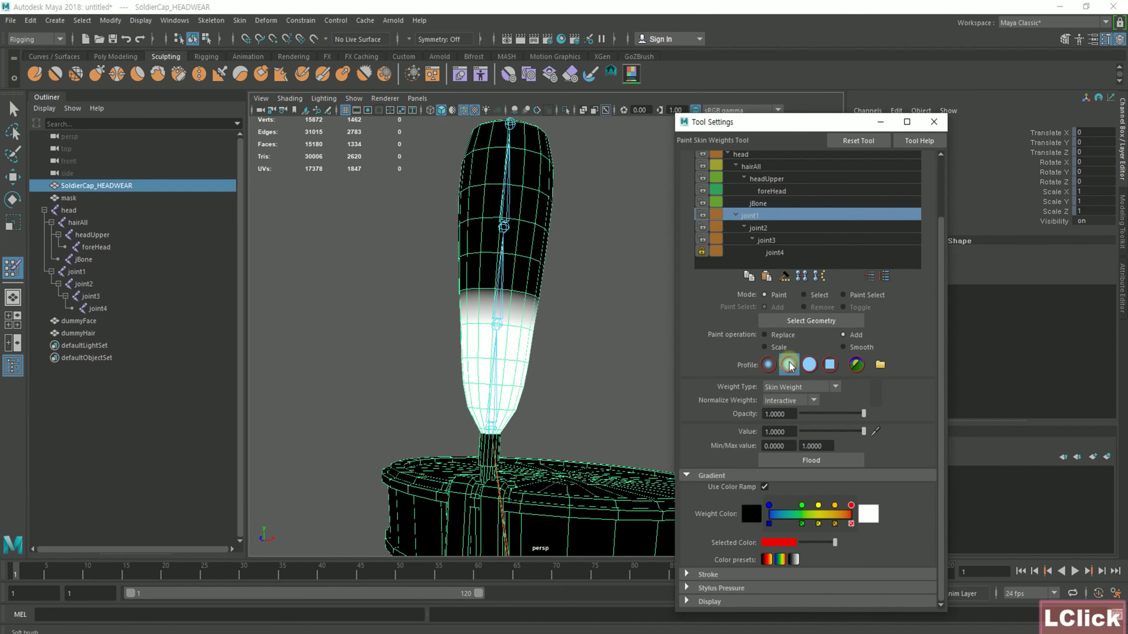
click(770, 365)
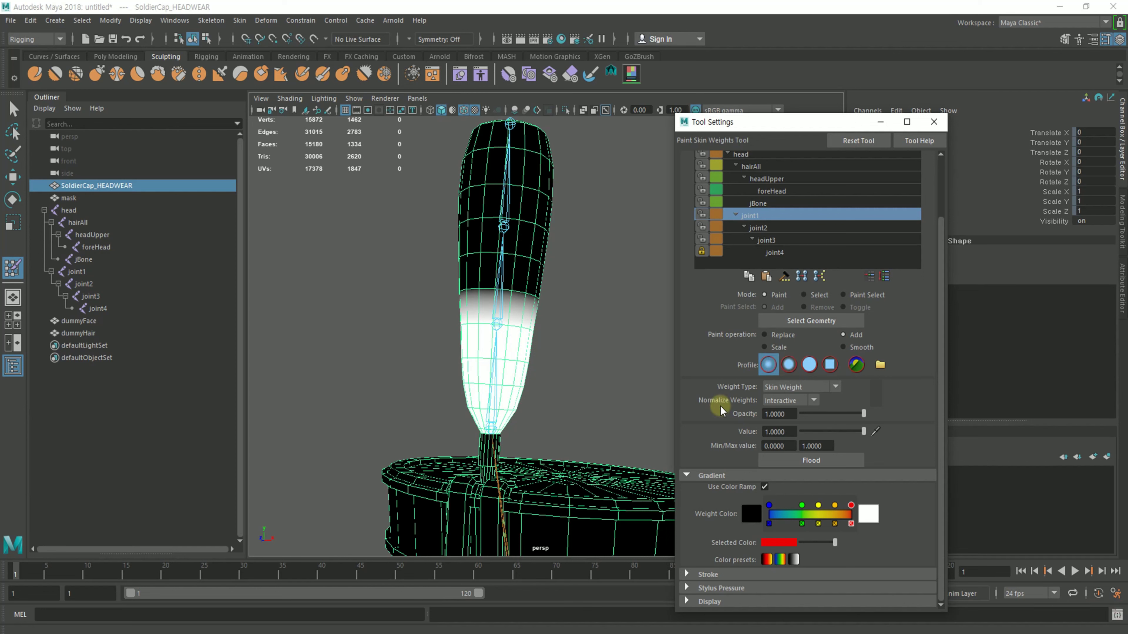
alt+drag(577, 336, 604, 307)
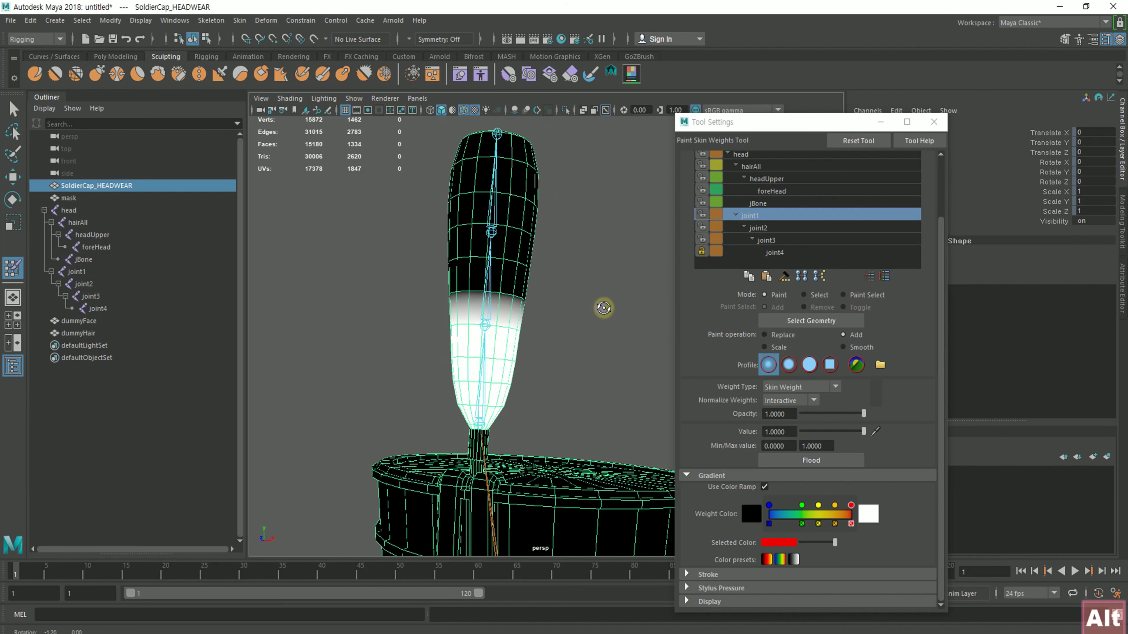
click(844, 335)
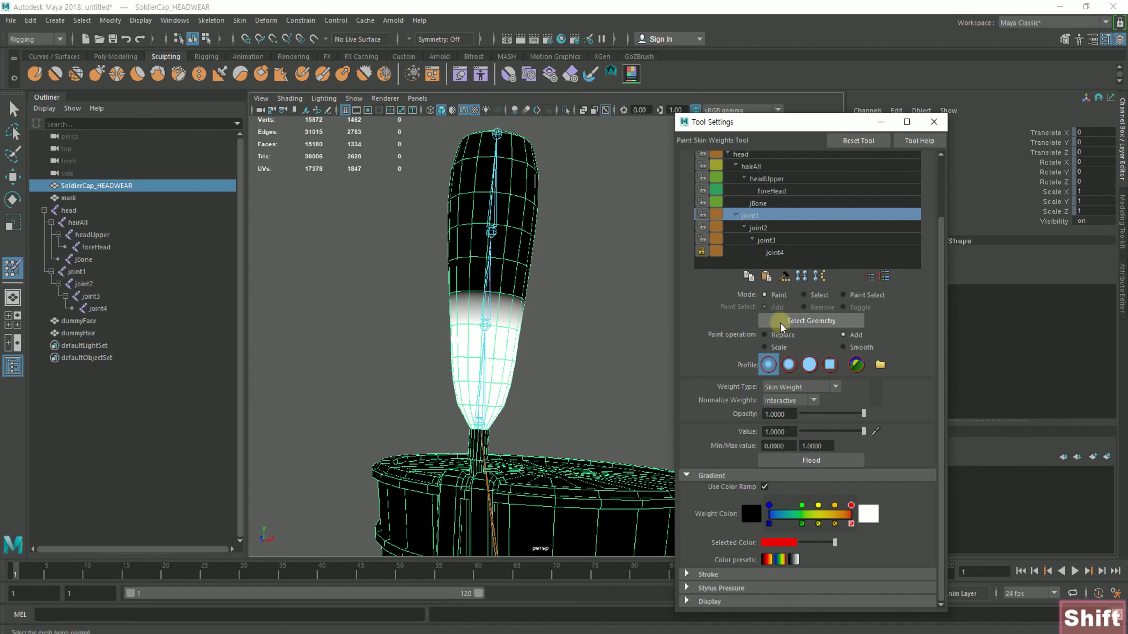
Switch the paint operation to Smooth and set brush opacity to 0.5
click(843, 346)
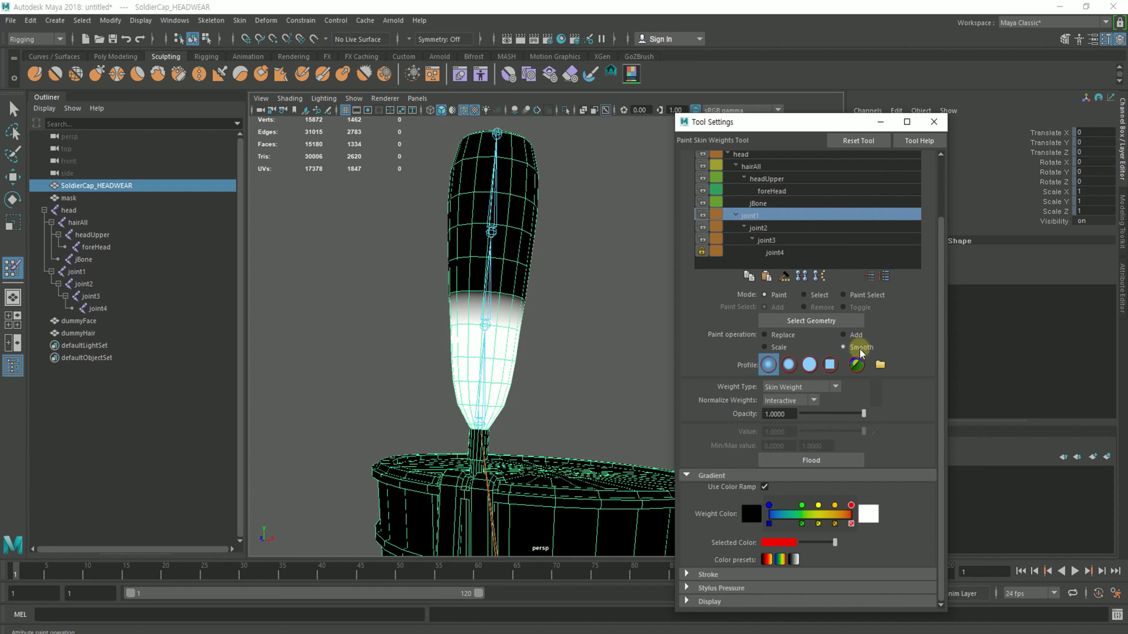
drag(825, 414, 828, 414)
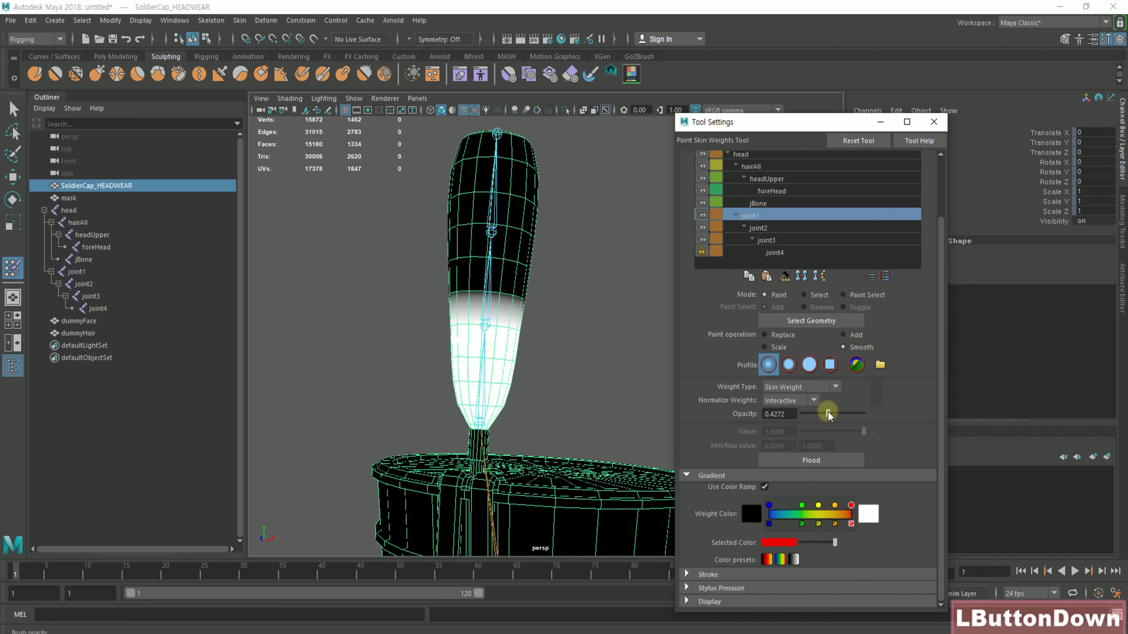
double_click(792, 416)
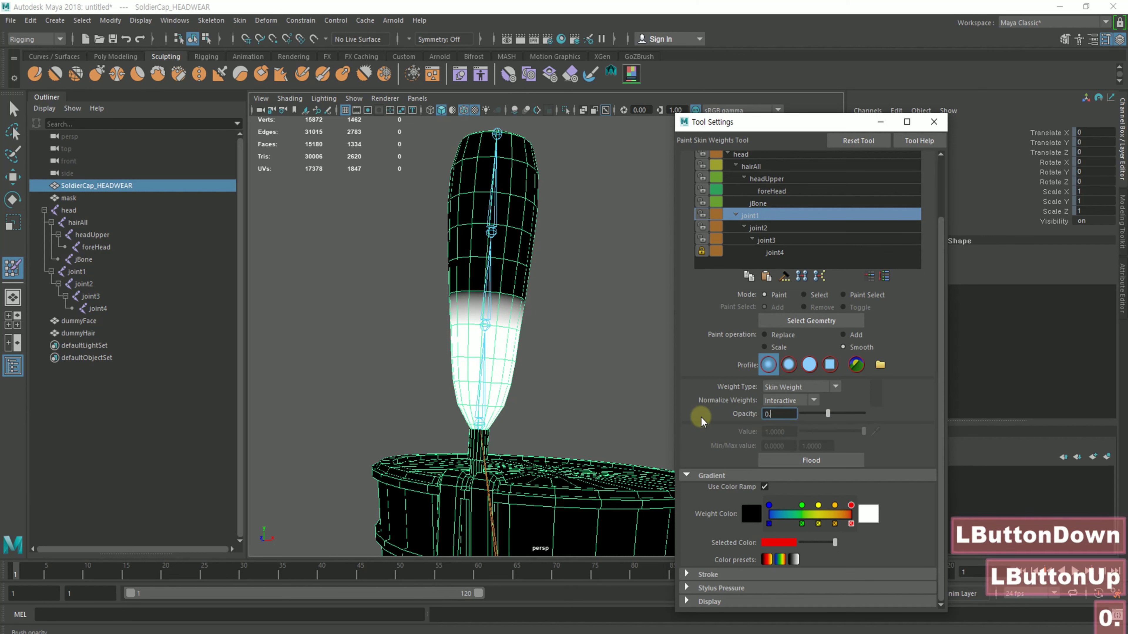
text(0.5)
key(Return)
Smooth joint1's weight band across the upper plume, briefly checking it in greyscale
mouse_move(433, 313)
alt+mouse_down()
mouse_move(592, 308)
mouse_move(460, 304)
mouse_move(529, 308)
alt+mouse_up()
alt+drag(577, 309, 486, 306)
mouse_move(555, 305)
mouse_down()
mouse_move(491, 302)
mouse_move(571, 307)
mouse_move(480, 312)
mouse_up()
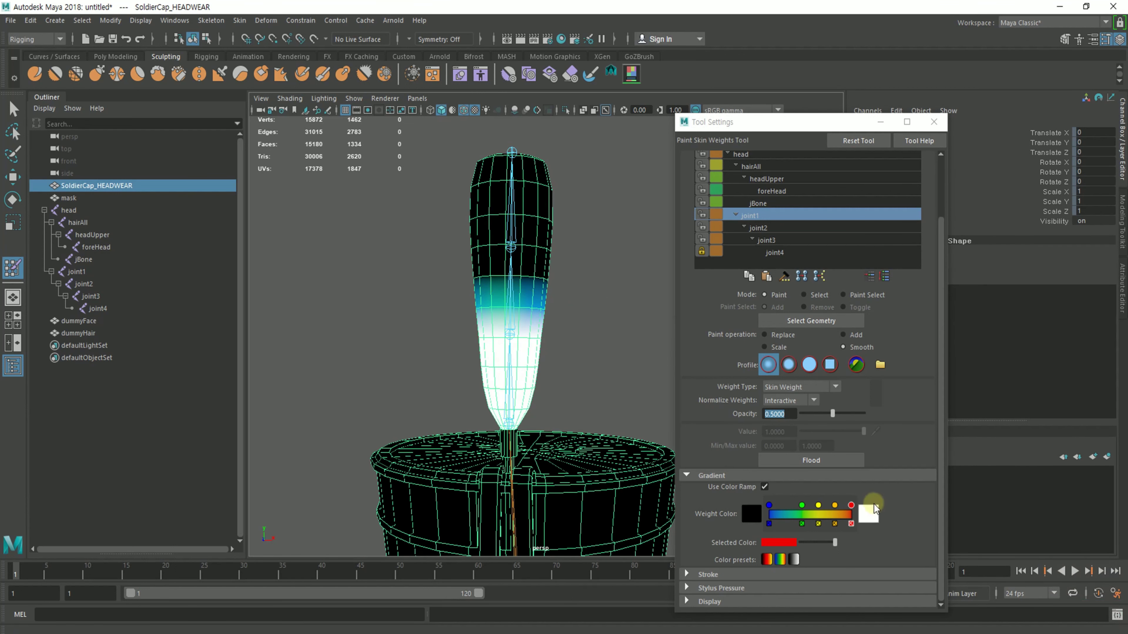
scroll(740, 494, down, 3)
click(765, 488)
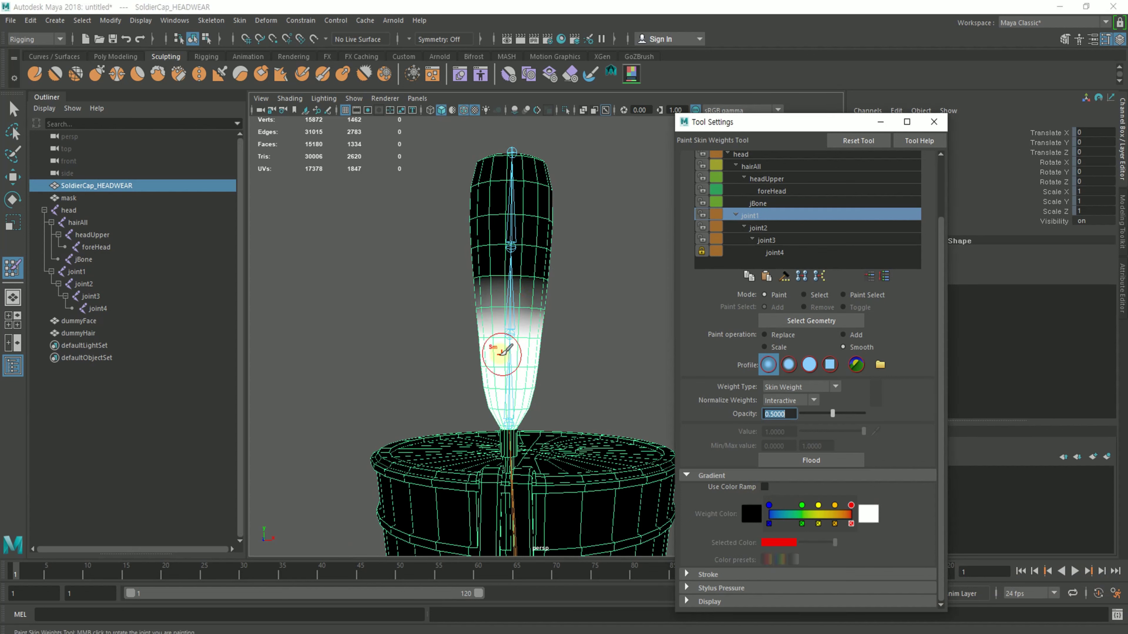
alt+right_drag(501, 355, 521, 323)
mouse_move(521, 323)
alt+mouse_down()
mouse_move(548, 377)
mouse_move(464, 331)
alt+mouse_up()
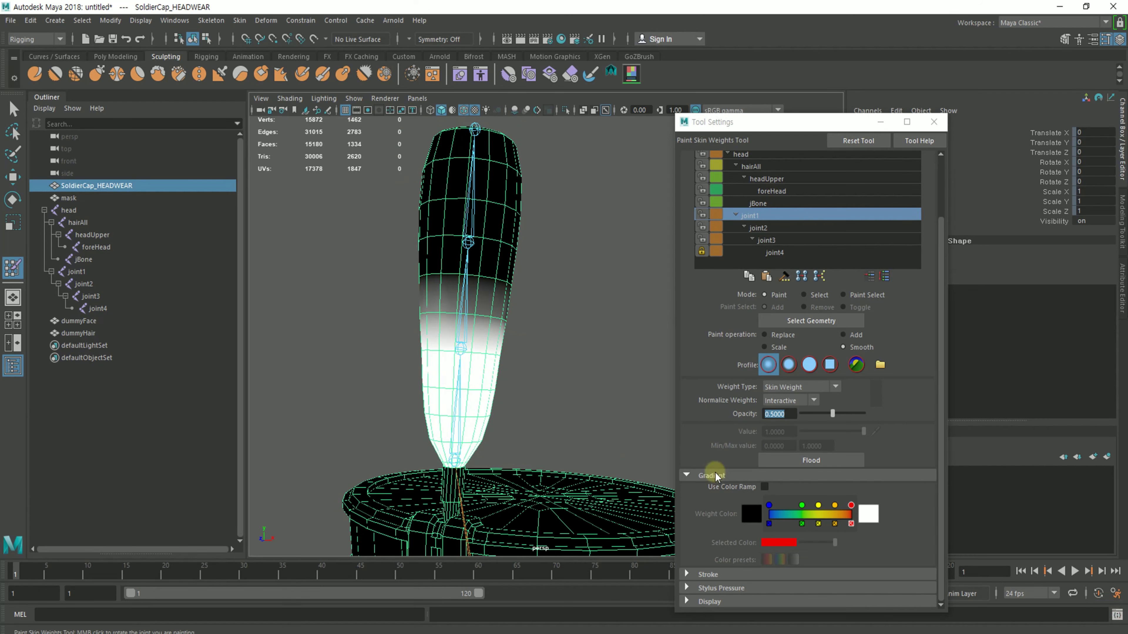
click(764, 487)
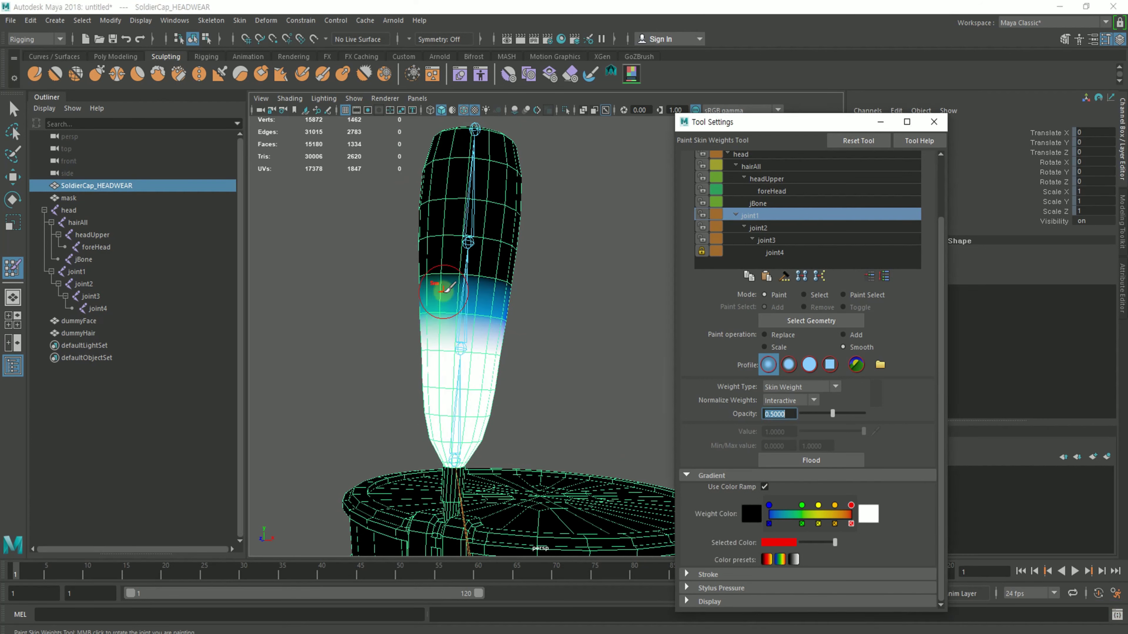
Keep smoothing joint1's weights so they spread gradually further up the plume
click(448, 331)
mouse_move(448, 331)
alt+mouse_down()
mouse_move(539, 319)
mouse_move(636, 282)
mouse_move(370, 323)
mouse_move(594, 300)
mouse_move(475, 313)
mouse_move(541, 335)
mouse_move(428, 323)
mouse_move(485, 367)
mouse_move(493, 331)
mouse_move(458, 354)
alt+mouse_up()
click(633, 284)
click(586, 297)
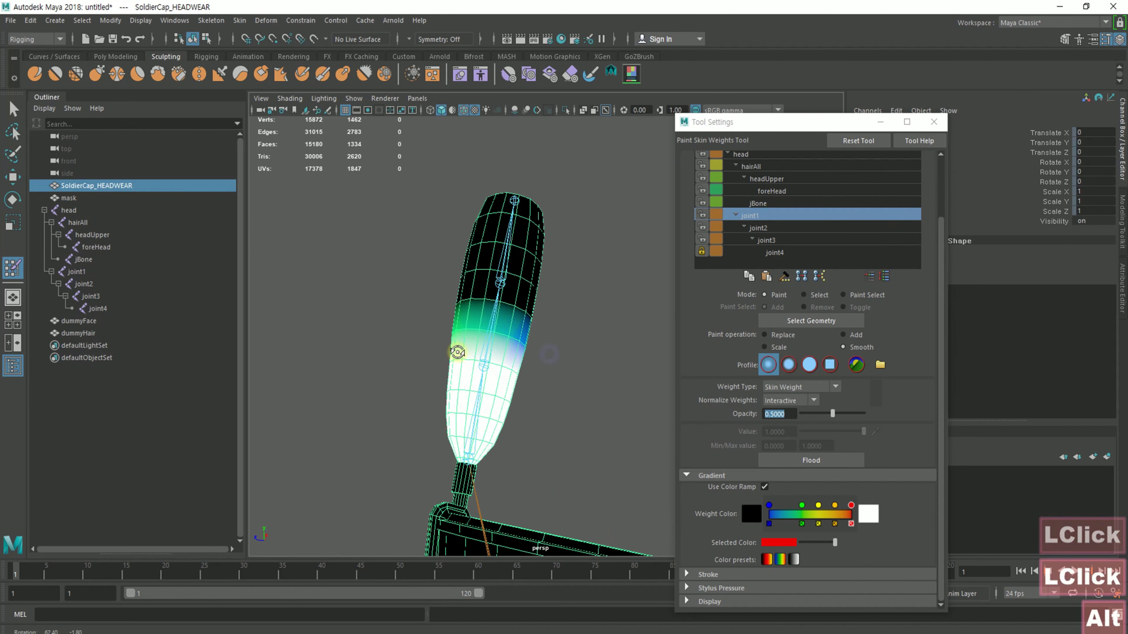
mouse_move(530, 351)
alt+mouse_down()
mouse_move(501, 361)
mouse_move(587, 350)
mouse_move(489, 348)
mouse_move(492, 312)
mouse_move(533, 291)
mouse_move(534, 276)
mouse_move(459, 322)
mouse_move(511, 307)
mouse_move(424, 317)
mouse_move(599, 297)
mouse_move(538, 318)
mouse_move(560, 318)
alt+mouse_up()
click(524, 300)
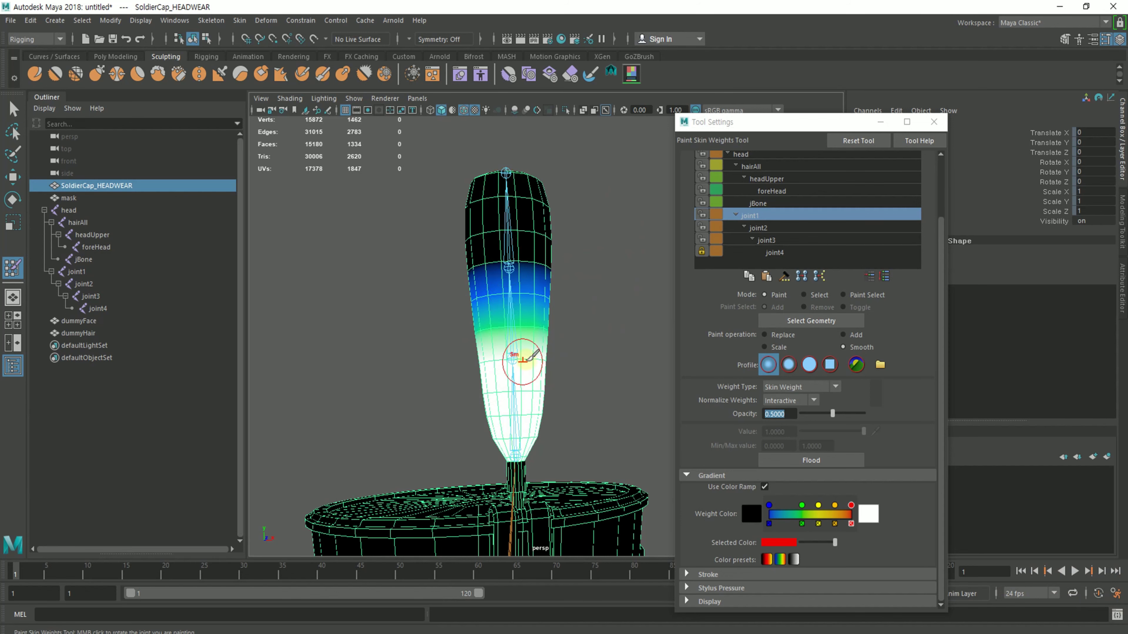
mouse_move(529, 358)
alt+mouse_down()
mouse_move(531, 281)
mouse_move(516, 289)
mouse_move(516, 383)
mouse_move(501, 307)
mouse_move(472, 287)
mouse_move(408, 347)
alt+mouse_up()
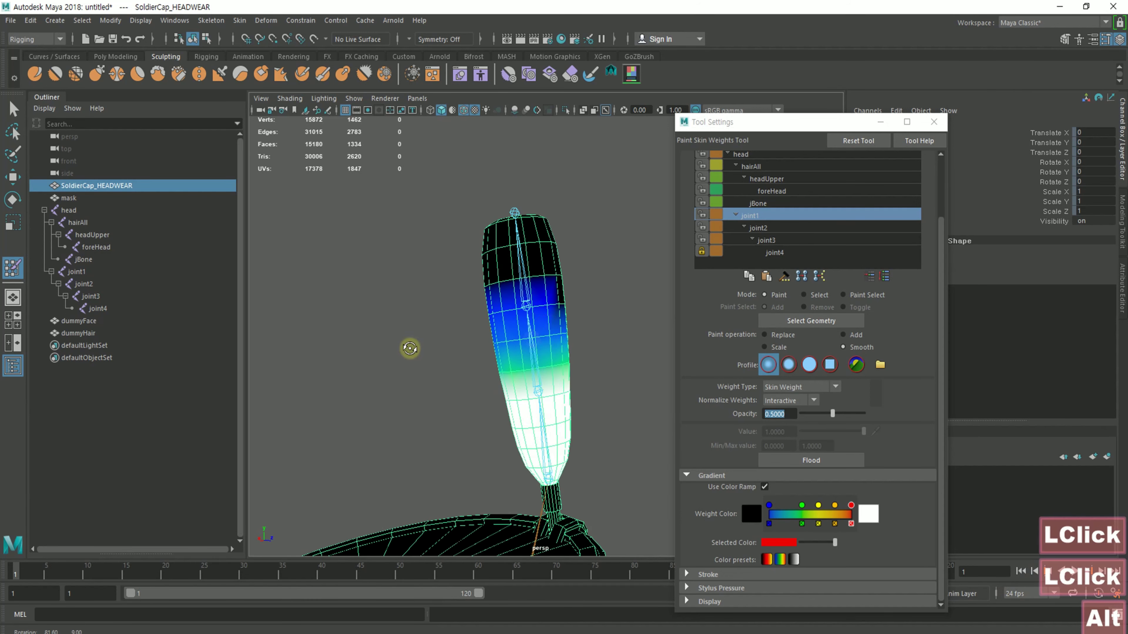
alt+drag(568, 378, 533, 319)
alt+drag(499, 369, 507, 278)
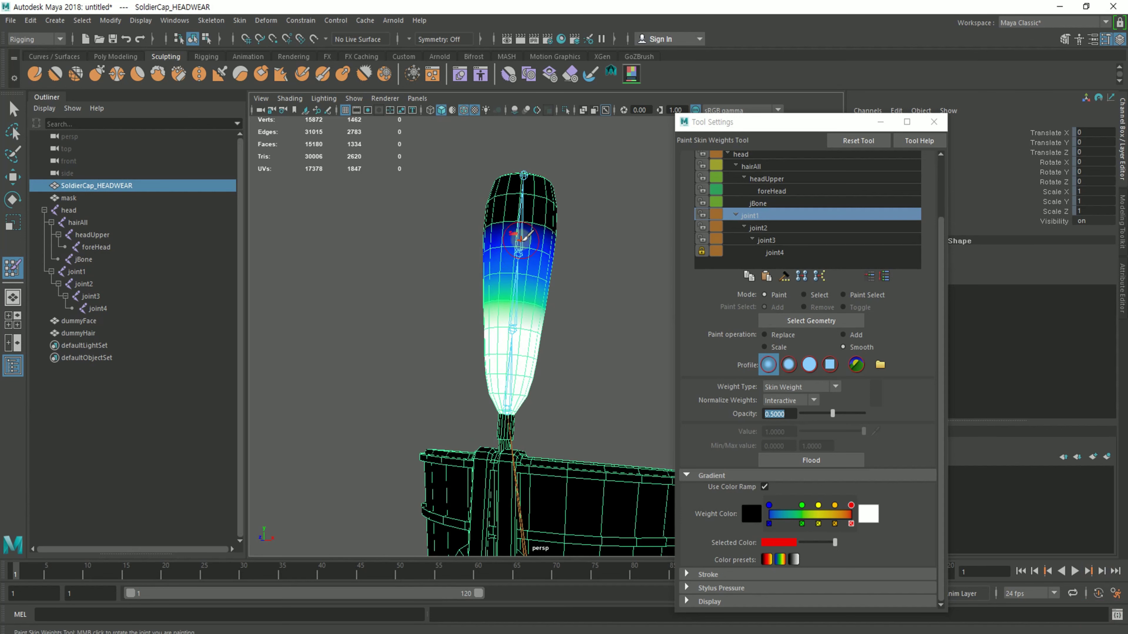
alt+drag(525, 237, 547, 273)
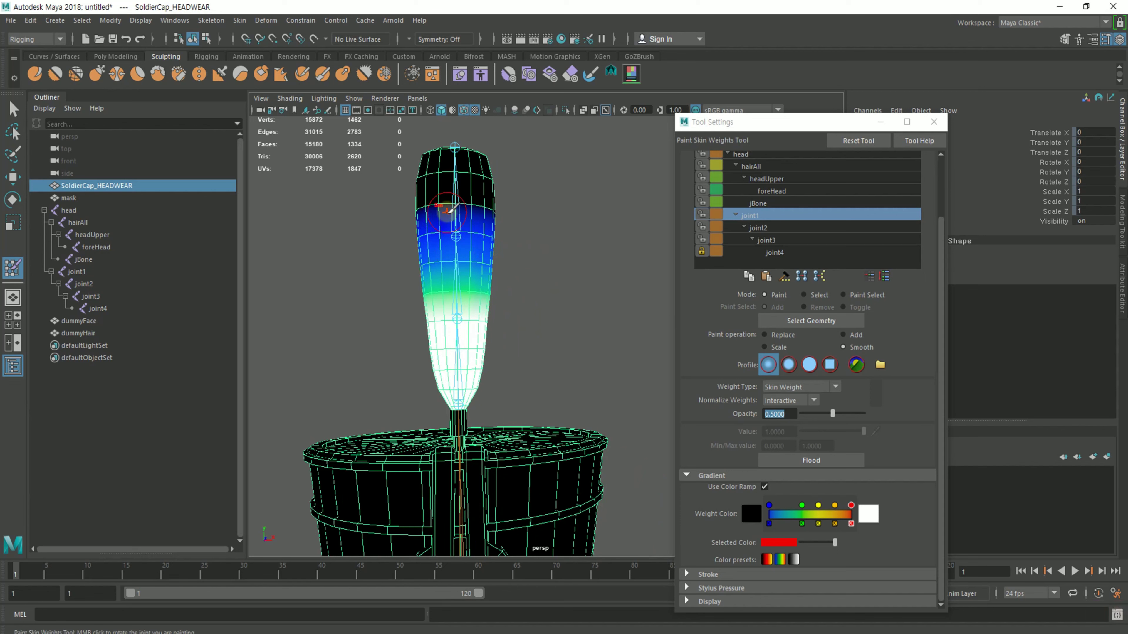
alt+drag(450, 218, 503, 327)
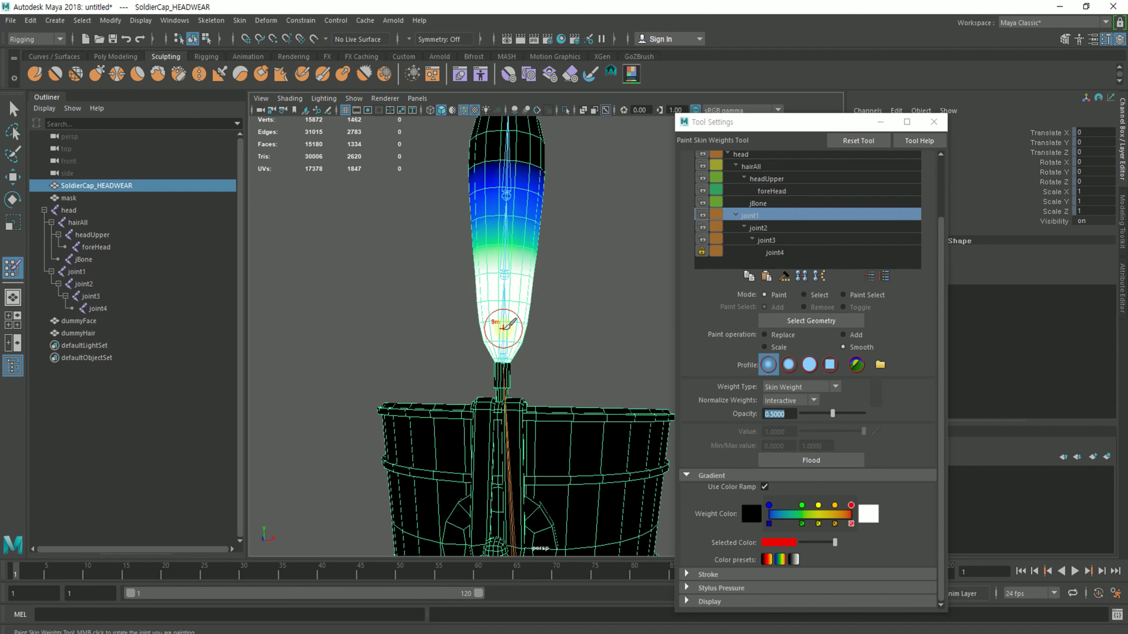
alt+middle_drag(526, 256, 539, 267)
click(767, 229)
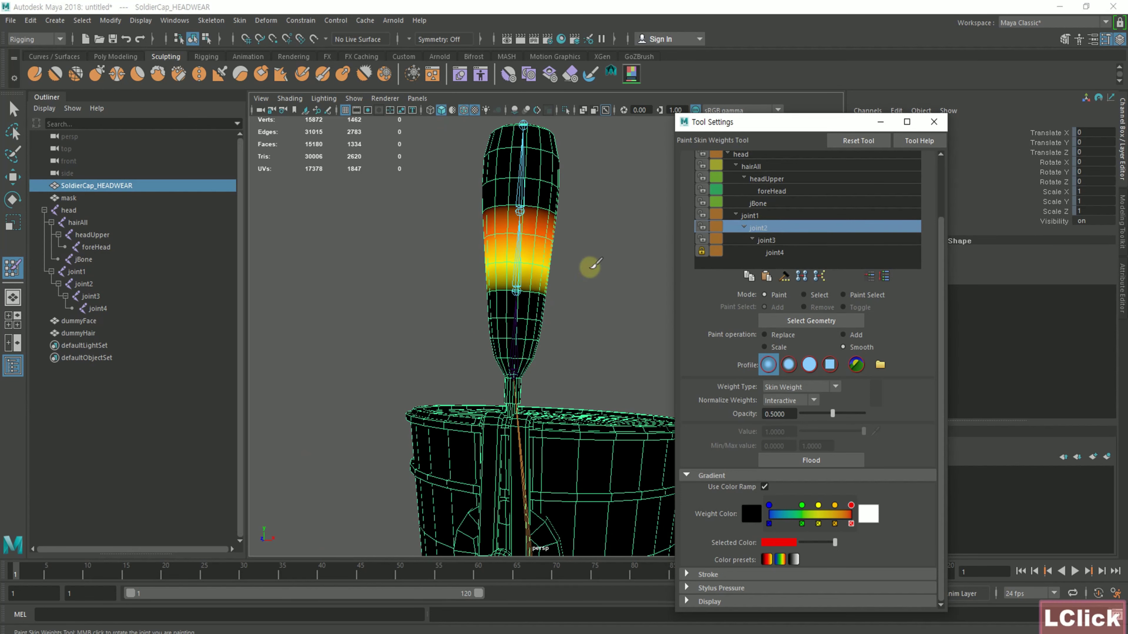
Smooth joint2's weights on the lower band, near the upper joint and along the plume's right edge
alt+drag(589, 267, 613, 269)
mouse_move(523, 266)
alt+mouse_down()
mouse_move(486, 287)
mouse_move(520, 317)
mouse_move(506, 309)
alt+mouse_up()
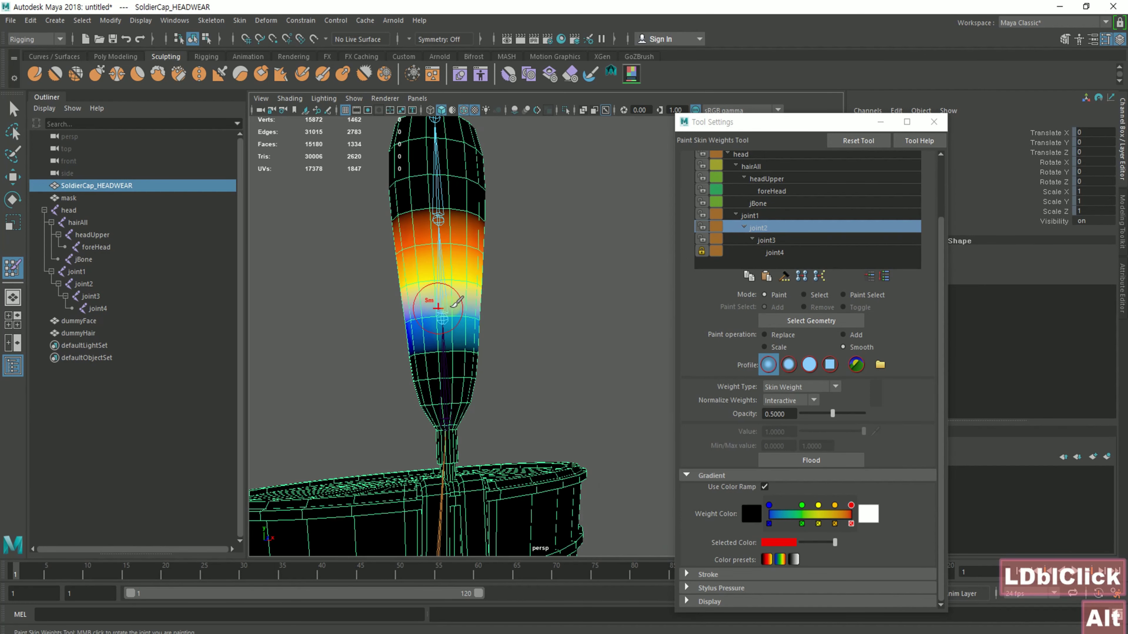
drag(434, 311, 427, 325)
drag(408, 213, 437, 214)
drag(469, 216, 413, 229)
click(406, 247)
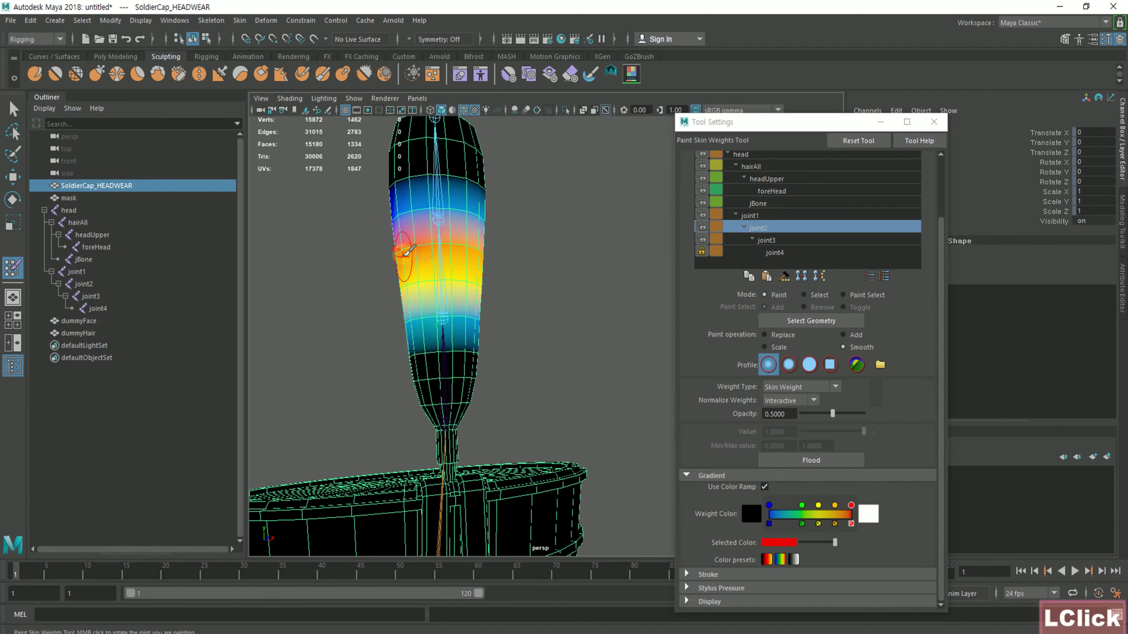
alt+drag(408, 284, 467, 296)
drag(587, 231, 580, 284)
mouse_move(516, 306)
alt+mouse_down()
mouse_move(458, 320)
mouse_move(502, 307)
alt+mouse_up()
mouse_move(589, 242)
mouse_down()
mouse_move(585, 298)
mouse_move(552, 294)
mouse_move(558, 347)
mouse_up()
alt+drag(609, 315, 440, 345)
Even out joint2's upper and lower weight bands across the plume
mouse_move(551, 284)
mouse_down()
mouse_move(553, 297)
mouse_move(567, 285)
mouse_up()
mouse_move(564, 300)
mouse_down()
mouse_move(519, 294)
mouse_move(517, 284)
mouse_up()
drag(533, 277, 591, 285)
alt+middle_drag(592, 373, 519, 363)
mouse_move(521, 362)
alt+mouse_down()
mouse_move(493, 361)
mouse_move(588, 379)
alt+mouse_up()
drag(564, 378, 592, 382)
mouse_move(586, 379)
mouse_down()
mouse_move(551, 375)
mouse_move(526, 336)
mouse_move(440, 317)
mouse_up()
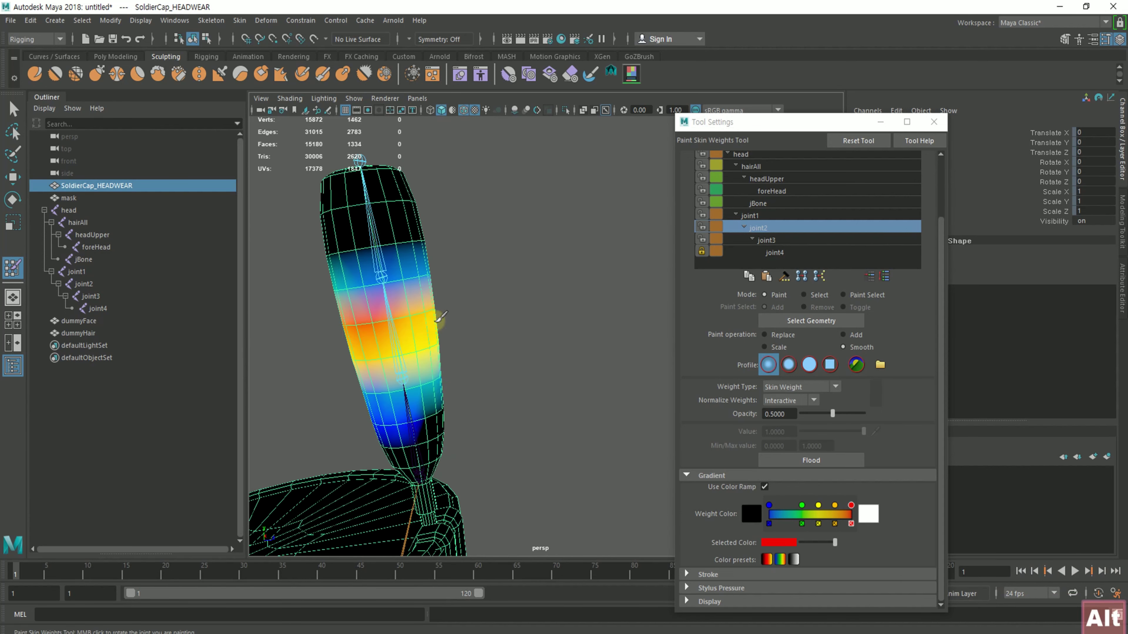
mouse_move(360, 322)
mouse_down()
mouse_move(417, 272)
mouse_move(471, 330)
mouse_move(404, 349)
mouse_move(491, 327)
mouse_move(390, 345)
mouse_move(429, 334)
mouse_move(383, 314)
mouse_move(360, 350)
mouse_move(471, 385)
mouse_move(430, 322)
mouse_up()
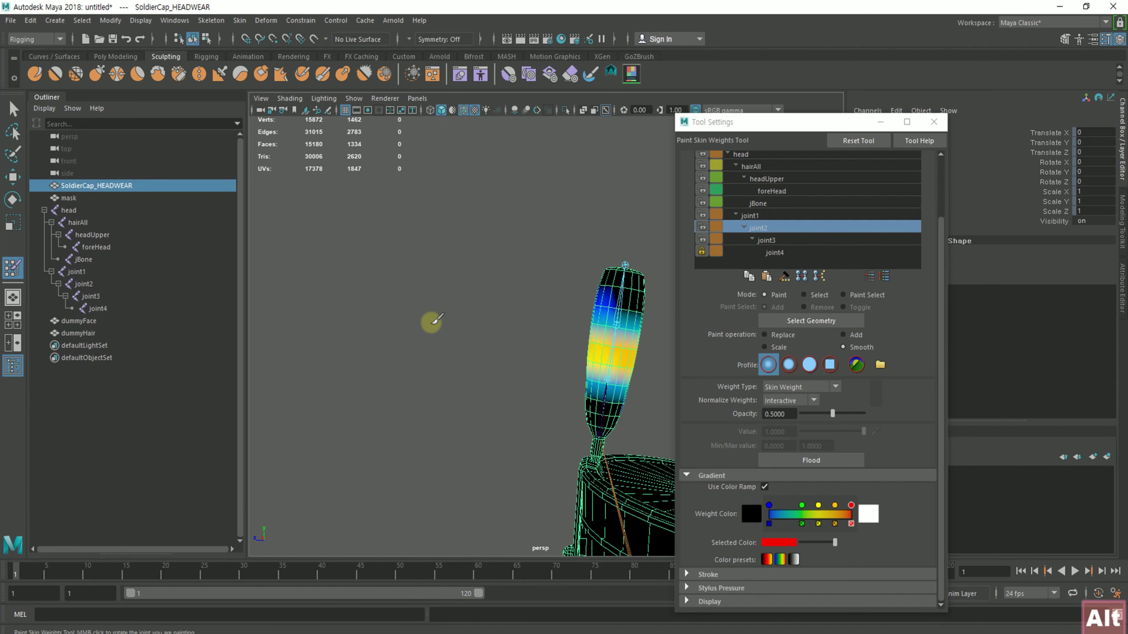
alt+right_drag(430, 322, 564, 410)
alt+middle_drag(417, 373, 301, 363)
Smooth the remaining blue bands of joint2's weights until the plume blends evenly
drag(524, 284, 582, 286)
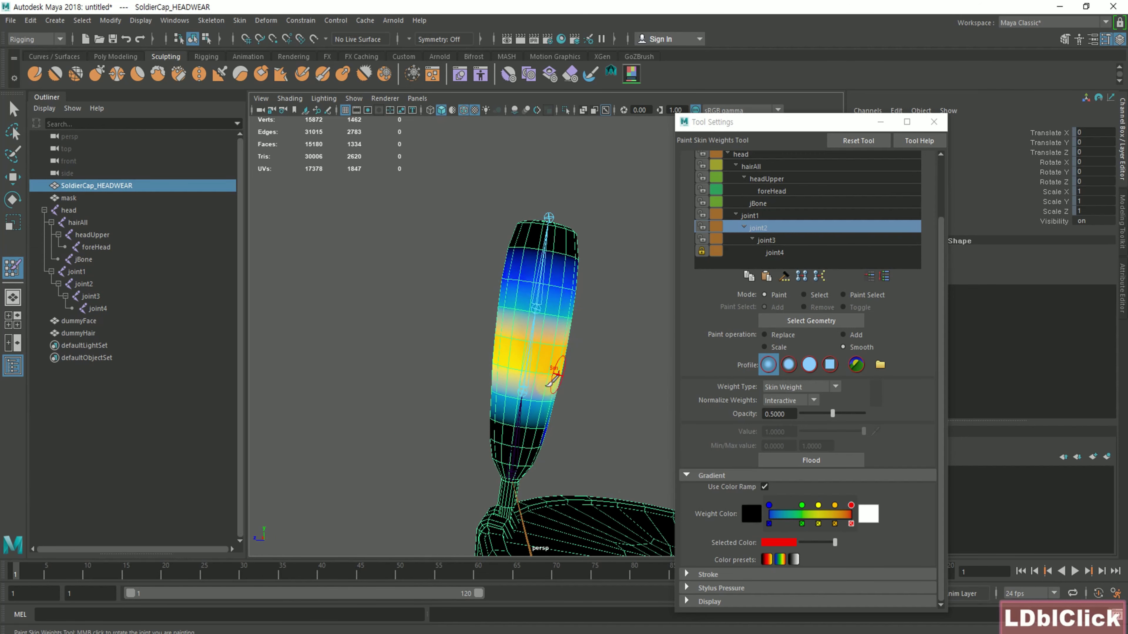
mouse_move(553, 378)
alt+mouse_down()
mouse_move(456, 400)
mouse_move(418, 320)
mouse_move(471, 245)
mouse_move(495, 257)
mouse_move(390, 360)
mouse_move(605, 378)
mouse_move(559, 403)
mouse_move(485, 336)
alt+mouse_up()
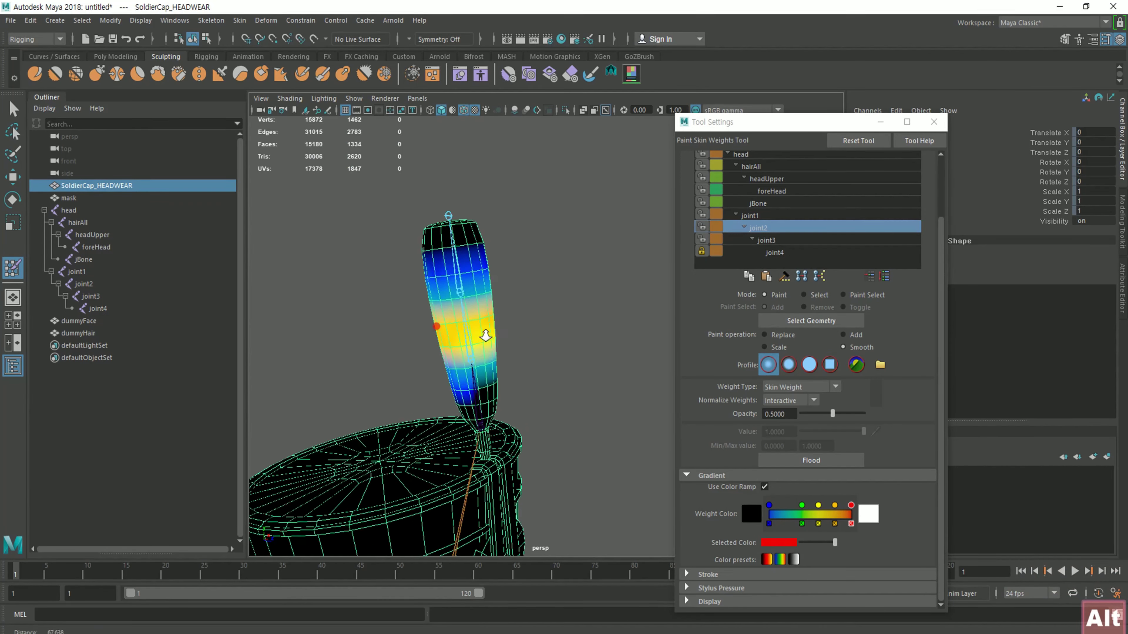
alt+right_drag(485, 337, 508, 349)
drag(394, 262, 415, 248)
mouse_move(410, 329)
alt+mouse_down()
mouse_move(415, 410)
mouse_move(461, 383)
mouse_move(352, 338)
alt+mouse_up()
click(429, 378)
alt+right_drag(352, 338, 415, 380)
mouse_move(295, 360)
mouse_down()
mouse_move(332, 360)
mouse_move(355, 328)
mouse_move(536, 327)
mouse_move(519, 386)
mouse_move(284, 335)
mouse_move(403, 378)
mouse_move(425, 361)
mouse_up()
click(606, 276)
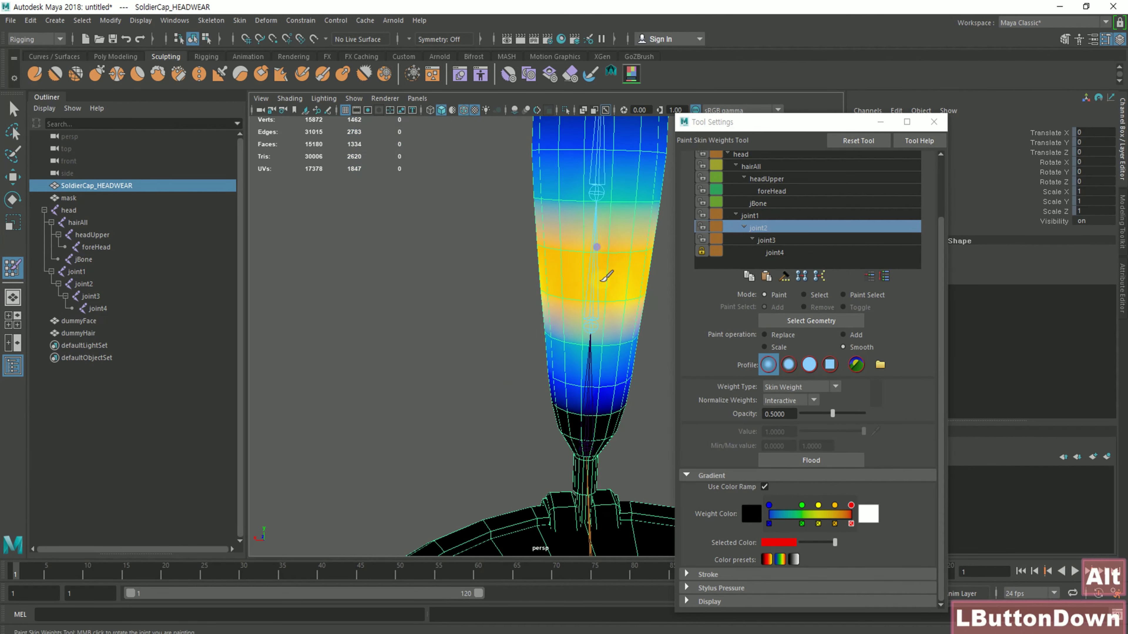
alt+drag(606, 276, 526, 323)
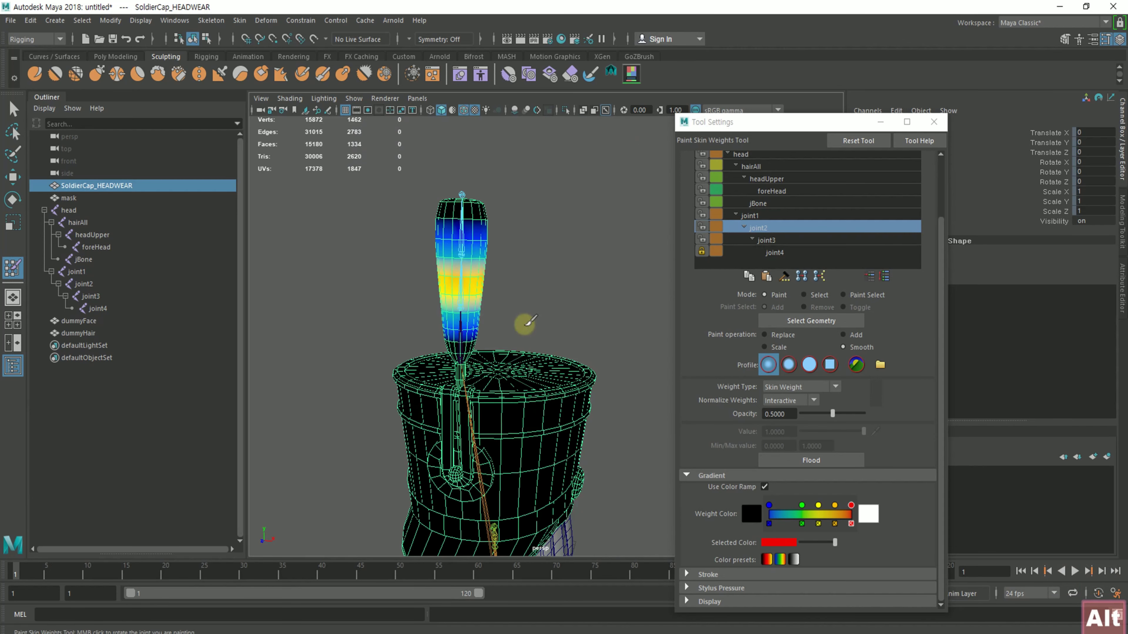
Select joint3 and flood-smooth its weights over the whole plume
click(772, 242)
mouse_move(511, 267)
alt+mouse_down()
mouse_move(526, 305)
mouse_move(454, 371)
alt+mouse_up()
alt+drag(467, 330, 440, 267)
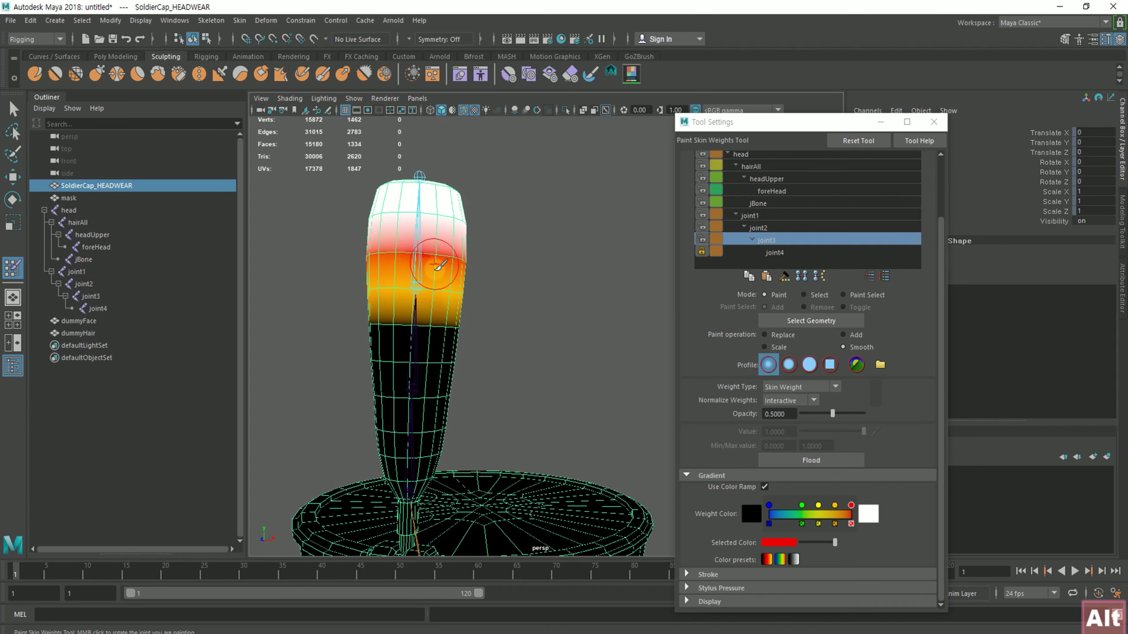
alt+drag(547, 289, 522, 312)
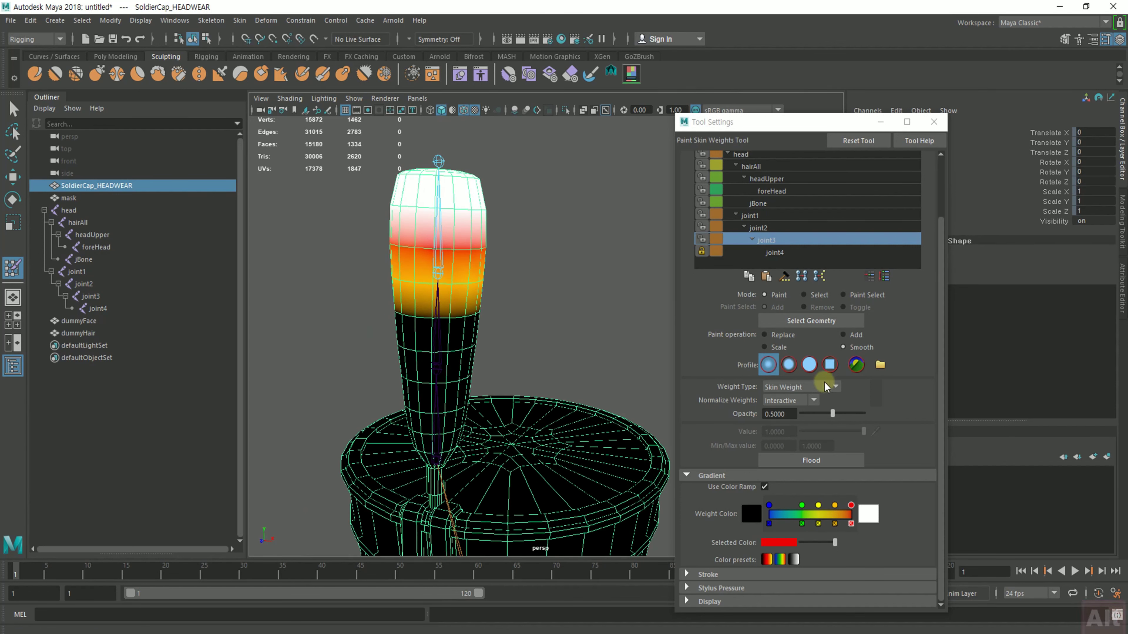
click(815, 462)
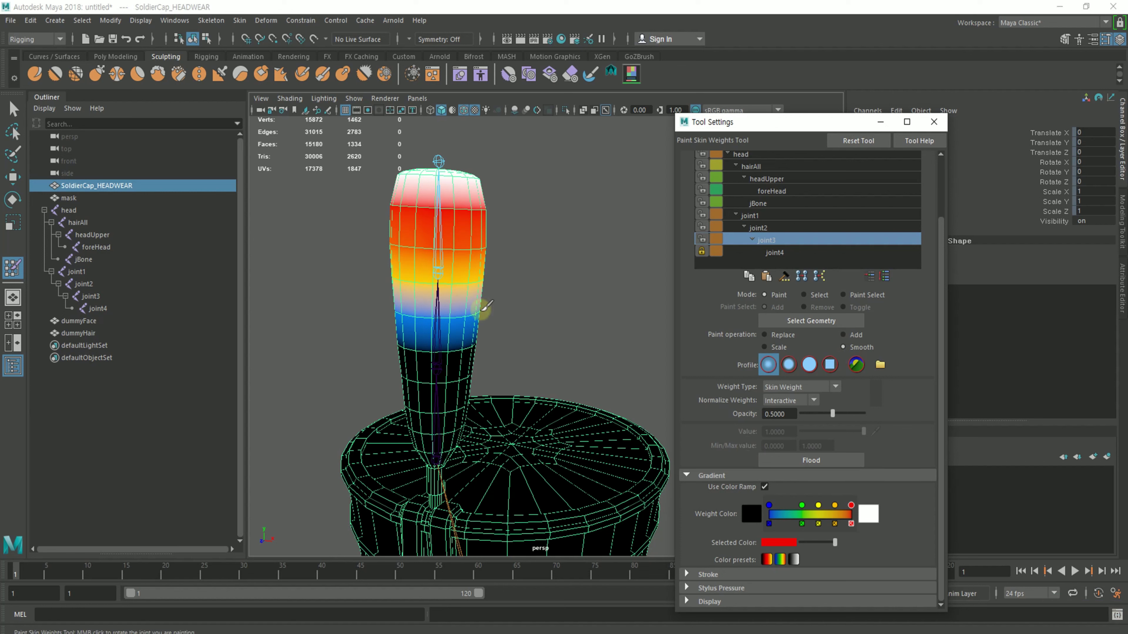
Review joint4, joint3, joint2 and joint1 weights in turn, ending on joint1
click(775, 253)
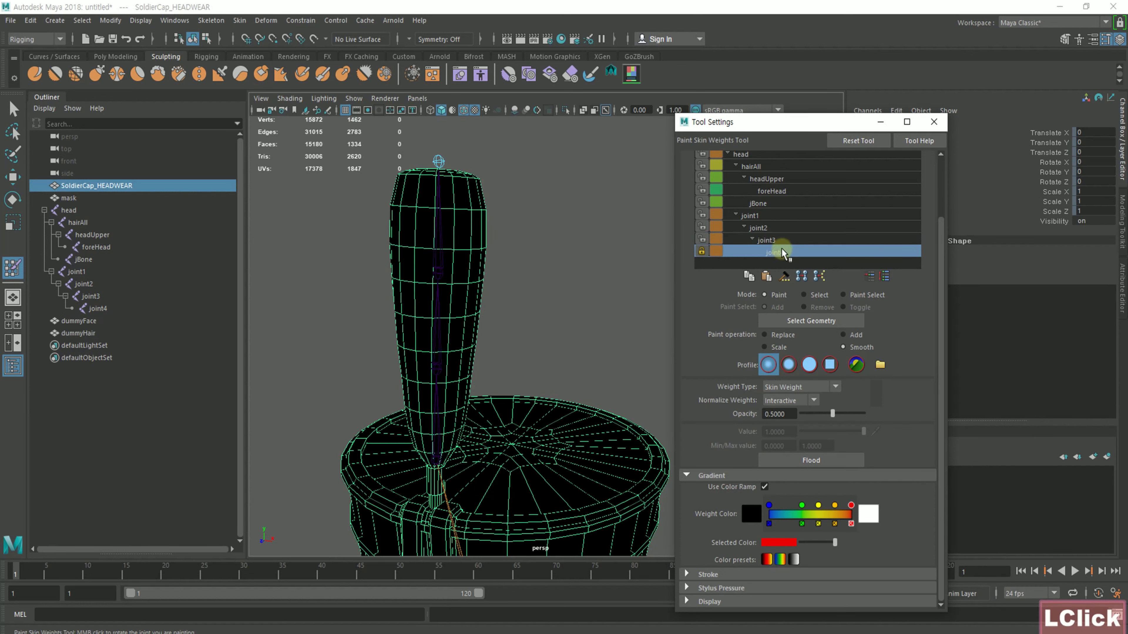
click(778, 240)
click(778, 227)
click(777, 217)
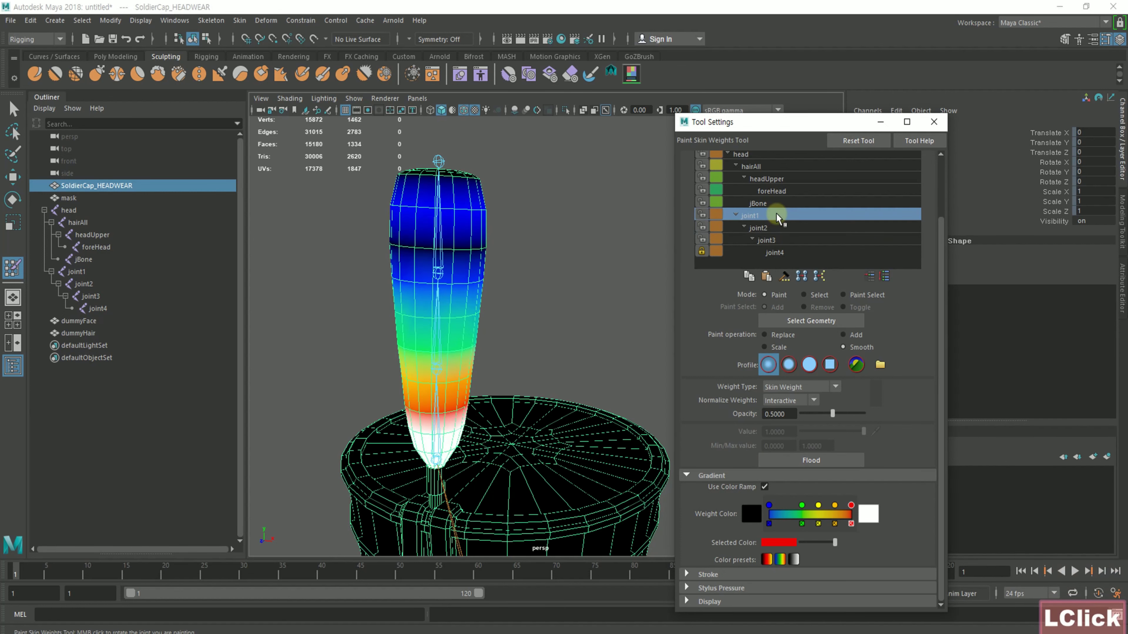
Set the paint operation to Replace with value 0 and a soft brush, testing a stroke on the plume top
alt+drag(583, 333, 444, 287)
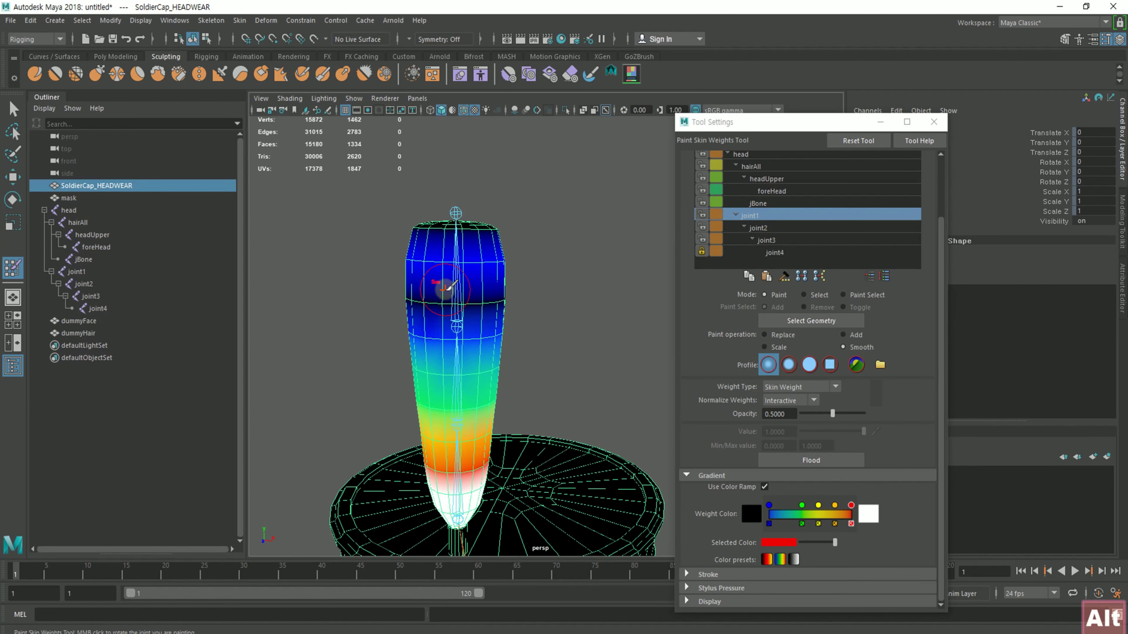
click(765, 335)
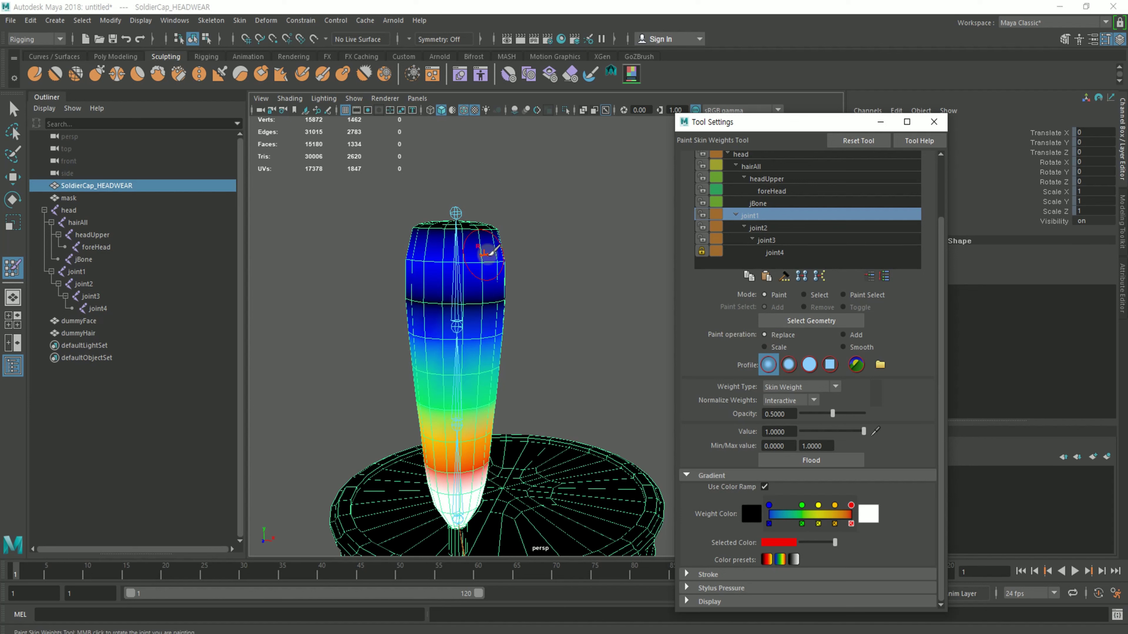
alt+drag(550, 330, 535, 333)
drag(863, 431, 860, 432)
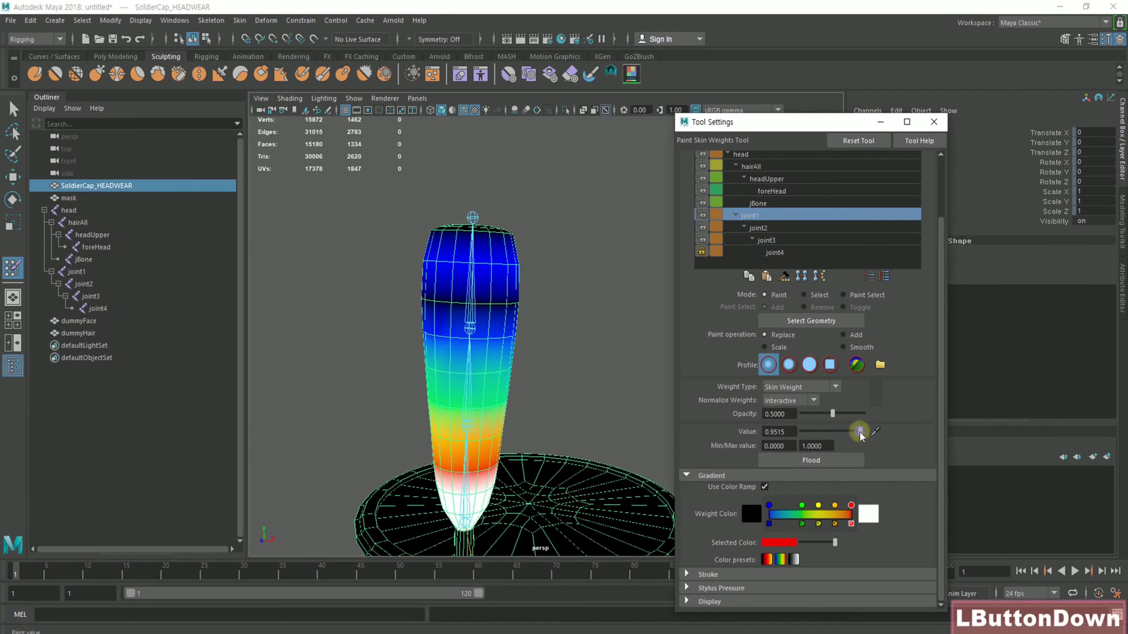
mouse_move(564, 282)
alt+mouse_down()
mouse_move(516, 278)
mouse_move(553, 365)
mouse_move(551, 292)
alt+mouse_up()
drag(802, 432, 866, 431)
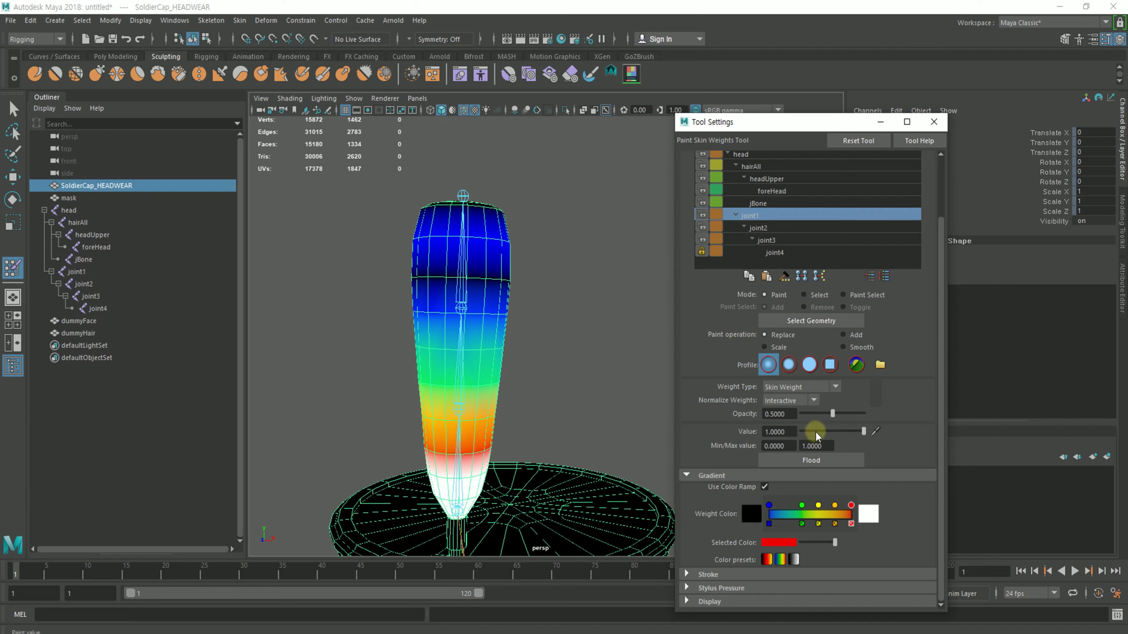
drag(815, 431, 786, 430)
click(809, 364)
drag(437, 229, 460, 237)
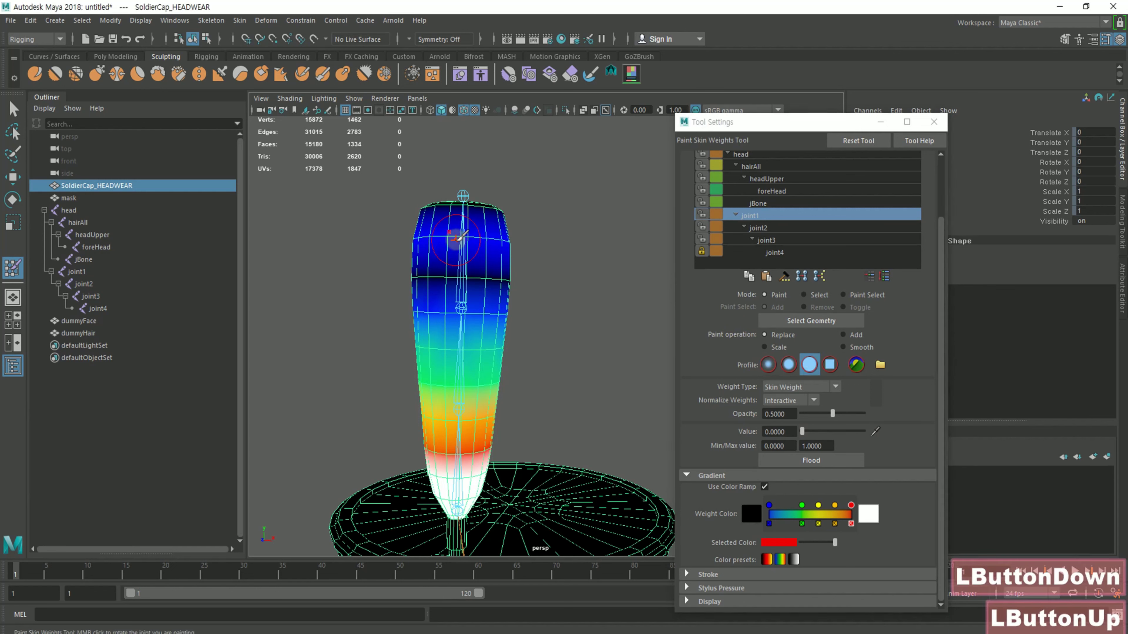
alt+drag(531, 259, 525, 262)
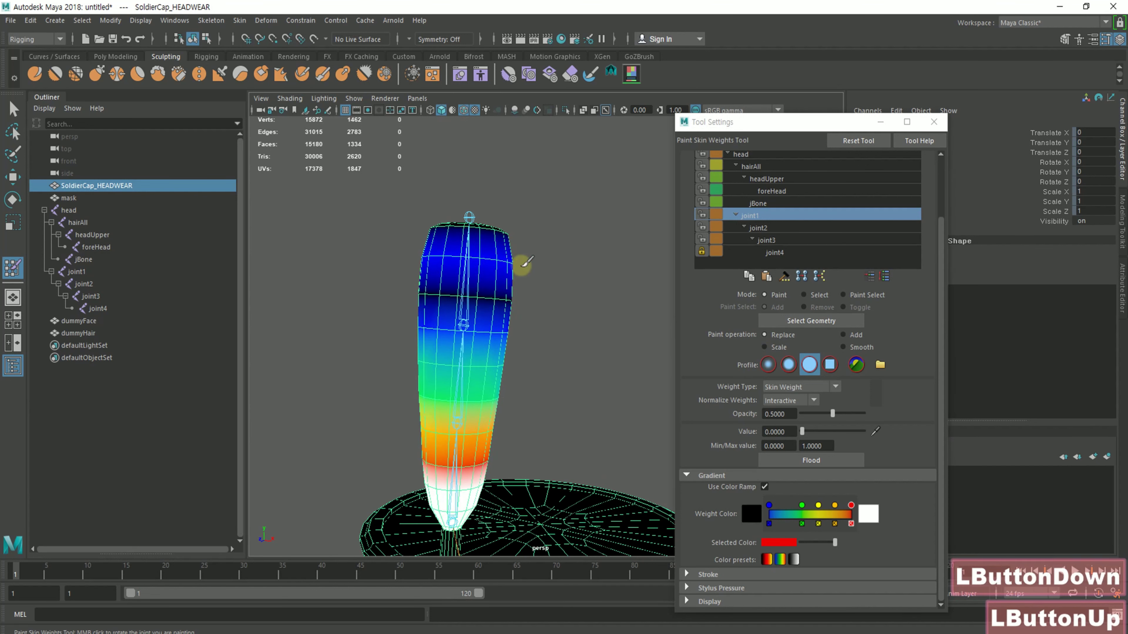
Raise brush opacity to 1.0 and paint joint1's weights to zero across the plume tip
double_click(13, 269)
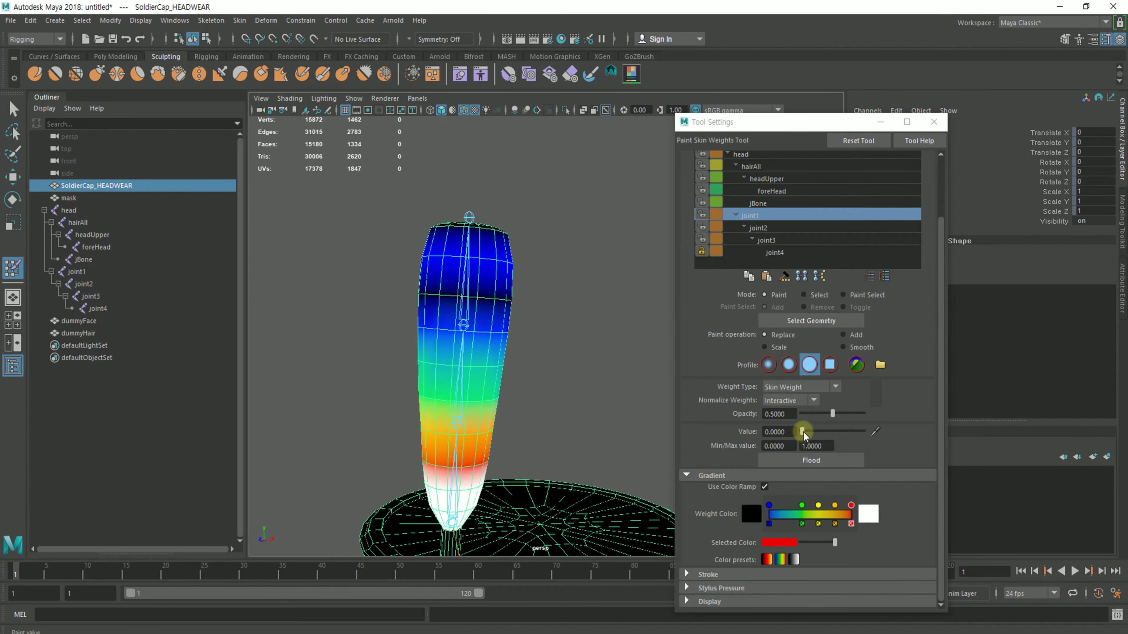
drag(842, 415, 888, 415)
drag(515, 252, 453, 255)
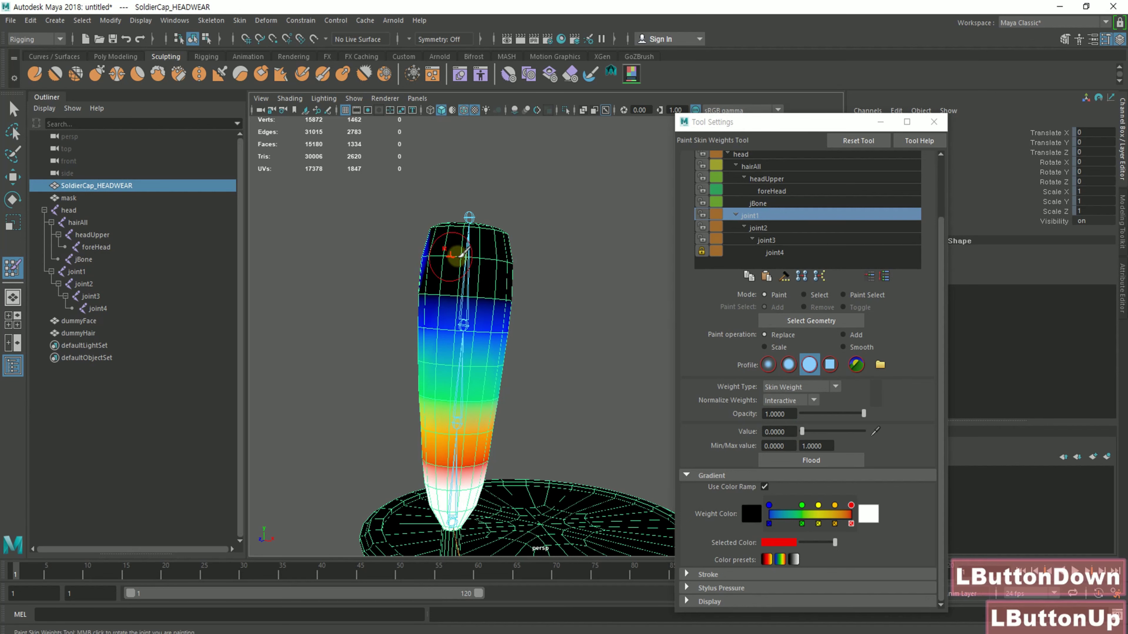
mouse_move(339, 259)
alt+mouse_down()
mouse_move(436, 262)
mouse_move(368, 261)
alt+mouse_up()
alt+right_drag(478, 282, 351, 285)
alt+middle_drag(344, 285, 478, 285)
mouse_move(592, 291)
mouse_down()
mouse_move(524, 294)
mouse_move(575, 286)
mouse_move(587, 305)
mouse_move(506, 312)
mouse_move(629, 312)
mouse_move(574, 315)
mouse_move(595, 293)
mouse_up()
Cycle through joint1 to joint4 weights to review each one's influence on the plume
click(766, 228)
click(771, 241)
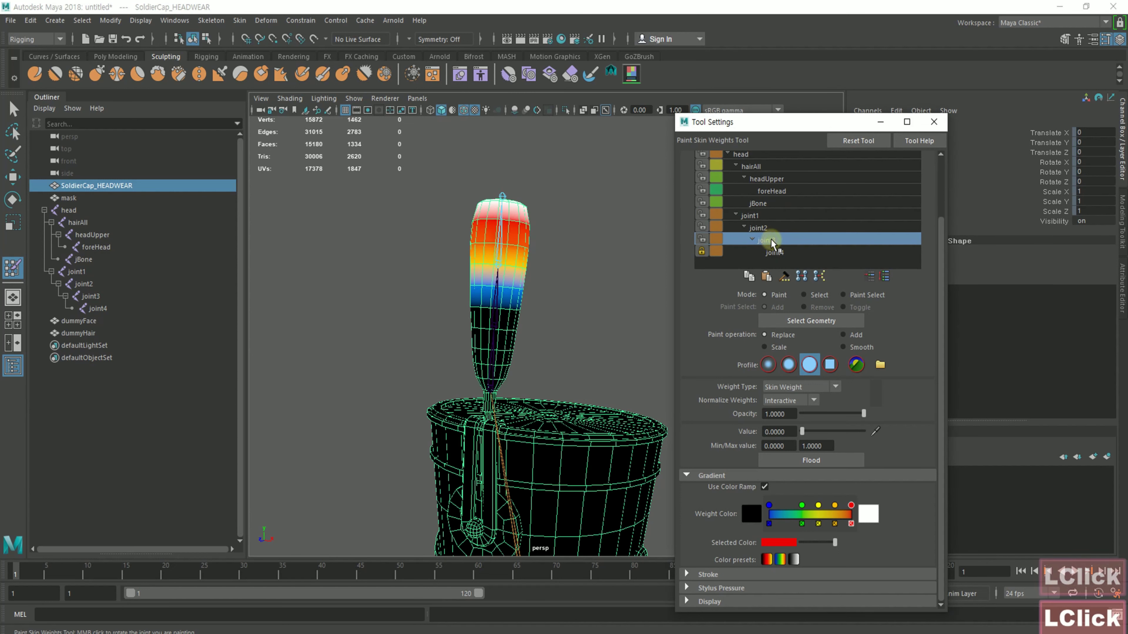
click(774, 252)
click(755, 216)
click(760, 229)
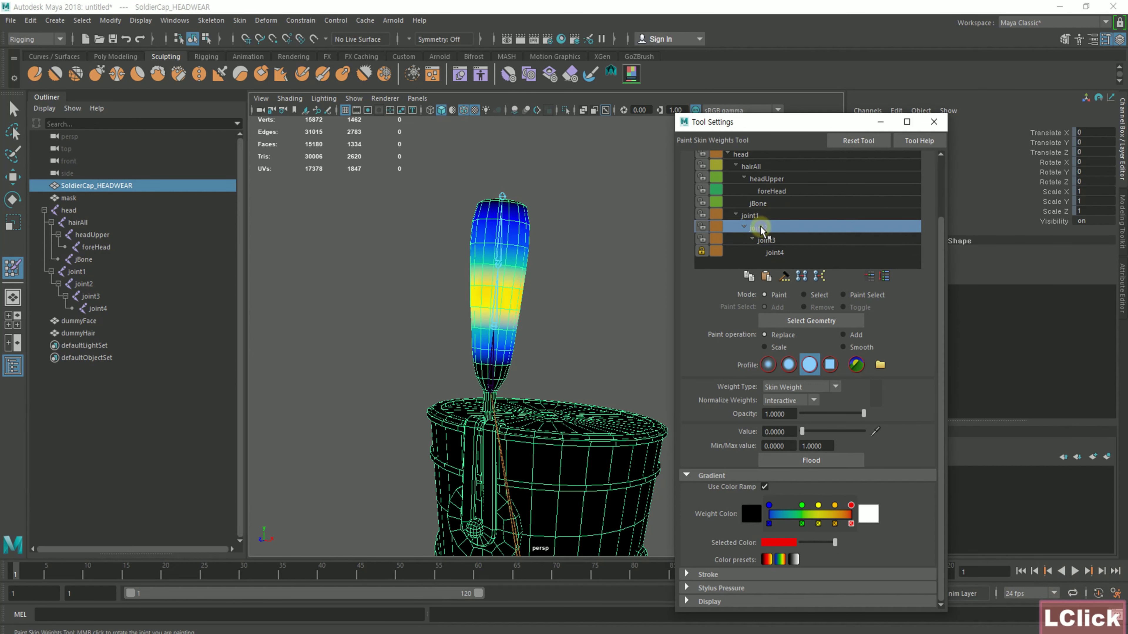
click(767, 242)
click(774, 253)
click(758, 217)
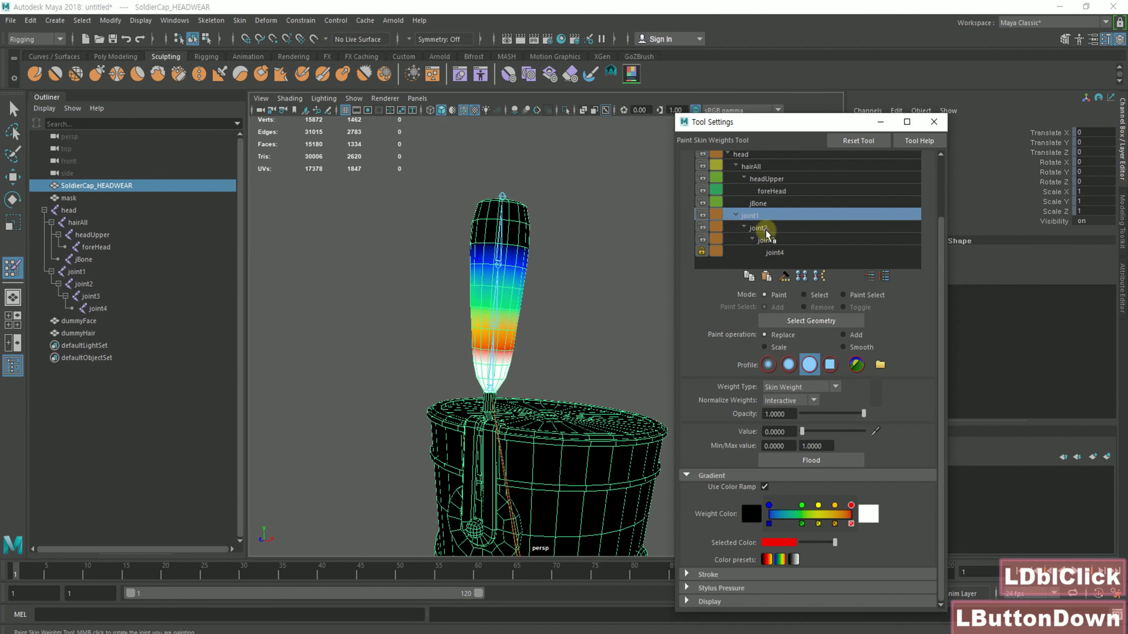
click(765, 229)
click(772, 241)
click(773, 252)
Test-bend the plume by rotating joint2 and joint3, then undo to restore it upright
key(w)
click(586, 360)
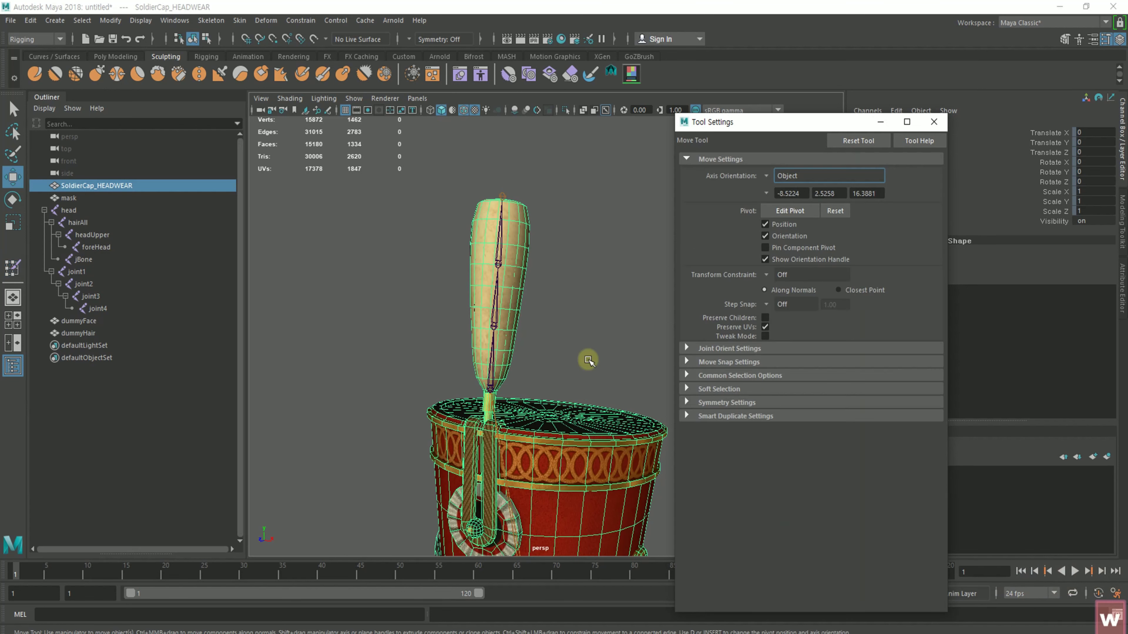
click(497, 351)
alt+drag(497, 351, 542, 391)
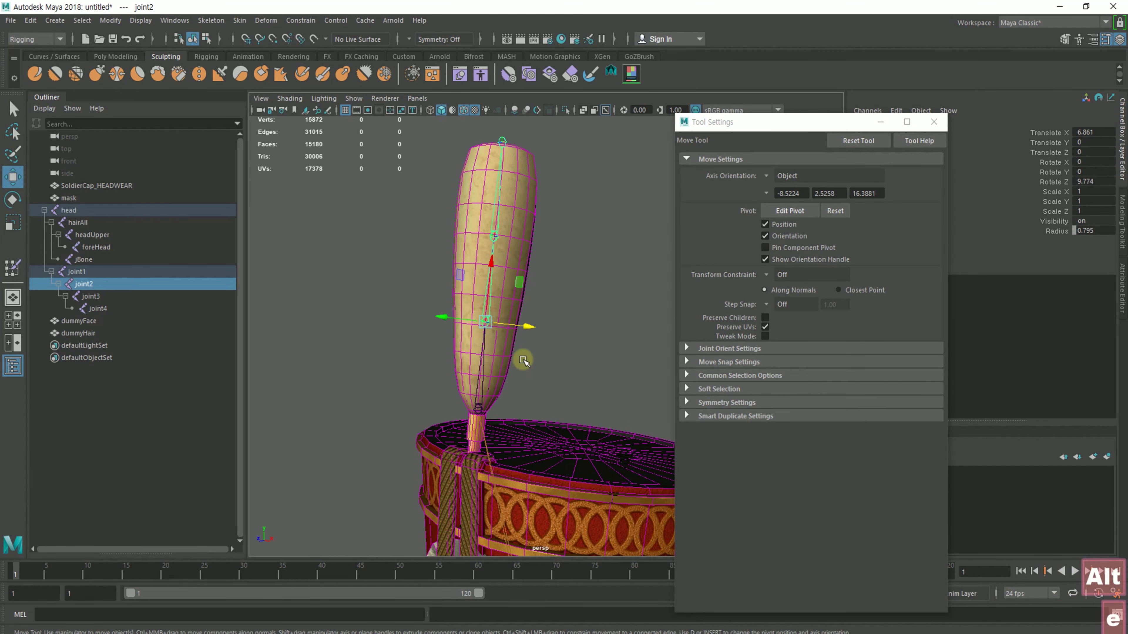
key(e)
drag(463, 289, 431, 319)
click(440, 218)
drag(439, 217, 410, 222)
key(ctrl+z)
key(ctrl+z)
key(ctrl+z)
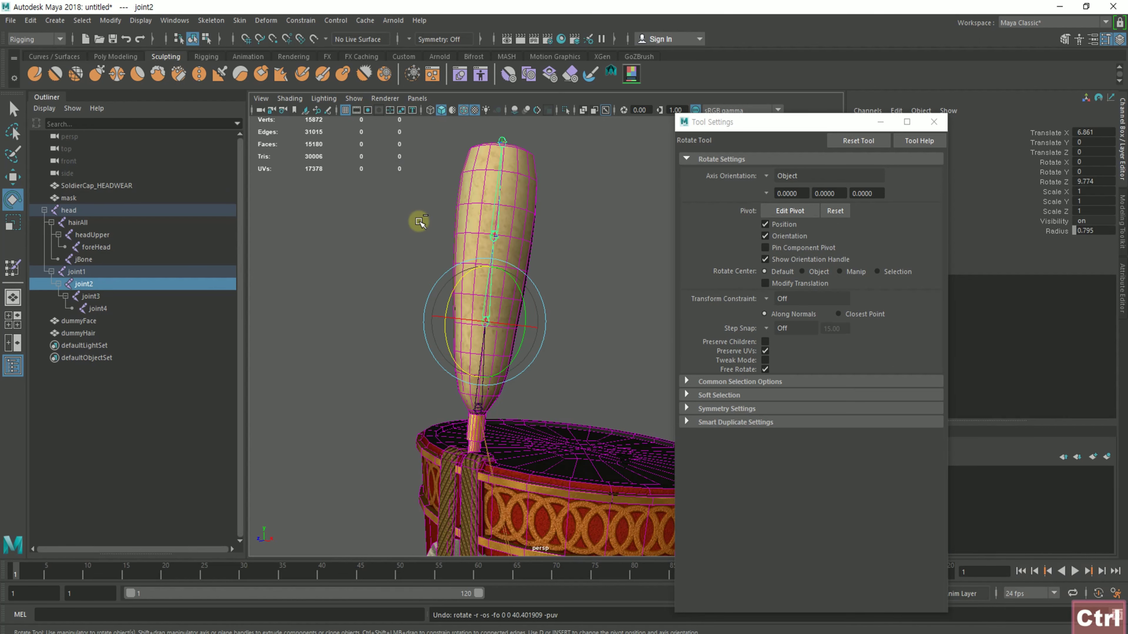
Reselect the SoldierCap_HEADWEAR mesh and resume the Paint Skin Weights tool
click(580, 233)
scroll(573, 337, down, 3)
alt+drag(572, 350, 592, 285)
alt+right_drag(592, 284, 528, 319)
alt+middle_drag(519, 391, 531, 257)
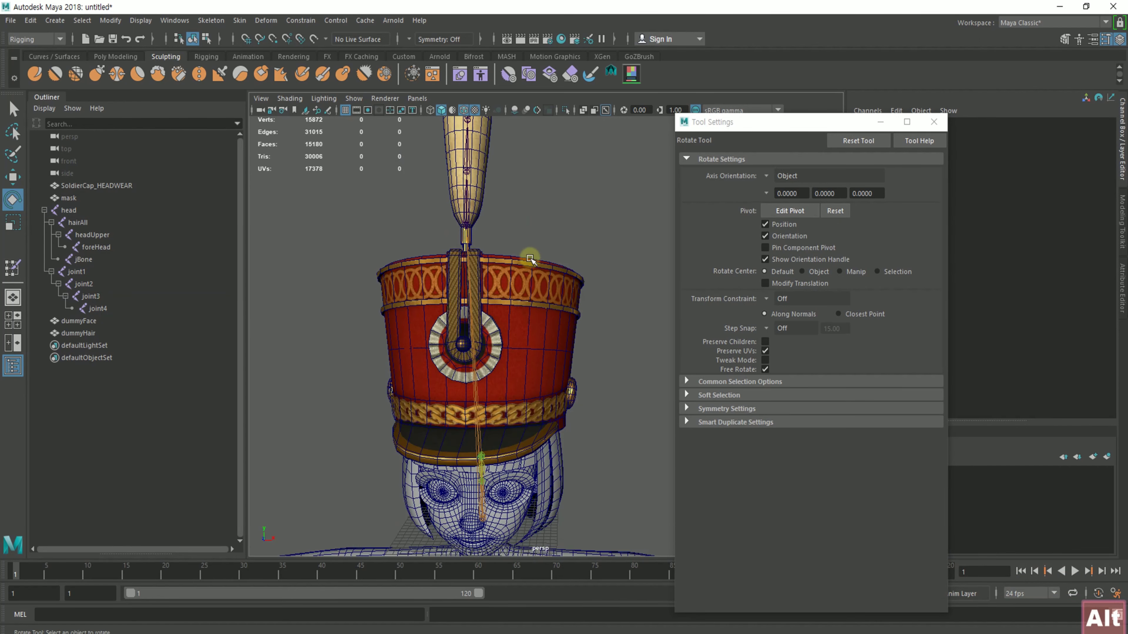
click(543, 306)
click(12, 267)
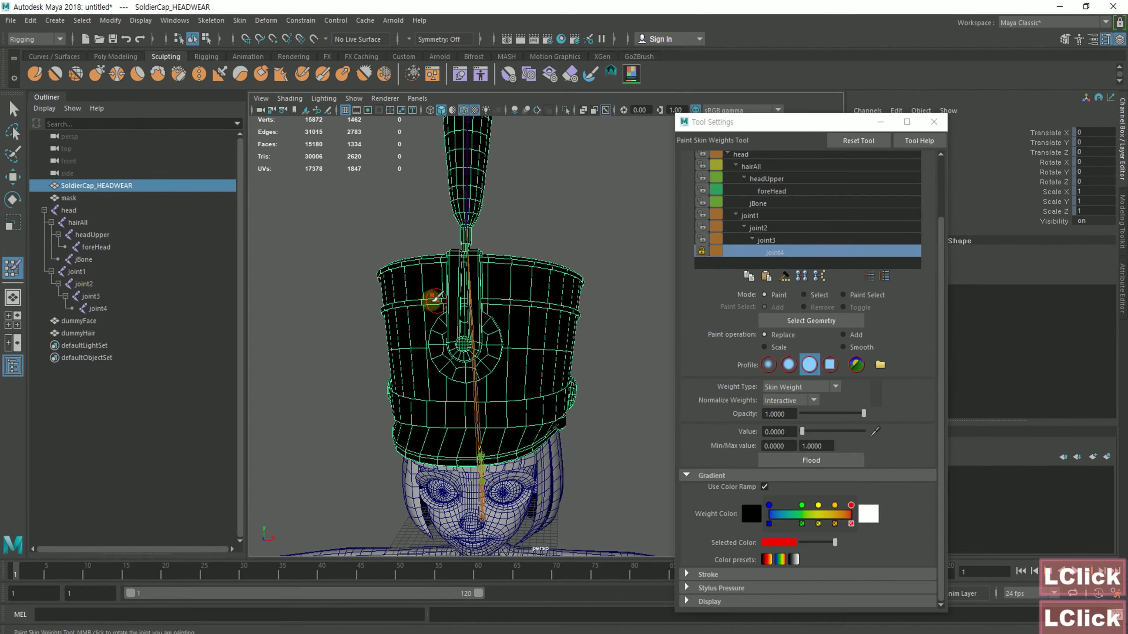
Select the head influence and flood its weights on the cap to 0
scroll(595, 257, down, 3)
scroll(799, 191, up, 2)
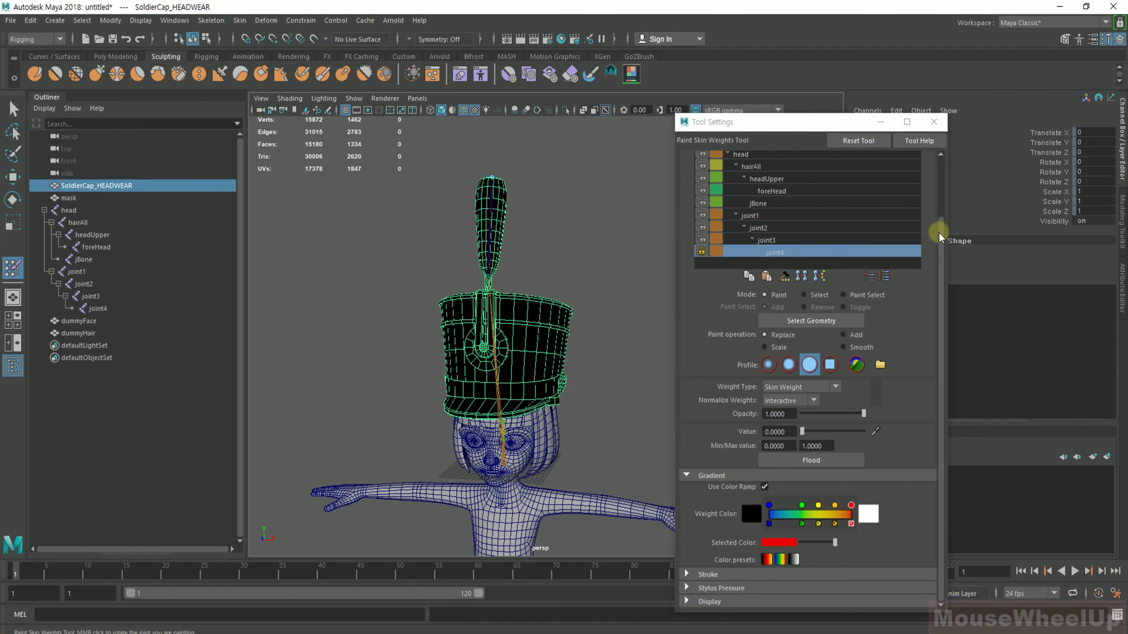
drag(940, 234, 940, 171)
click(799, 224)
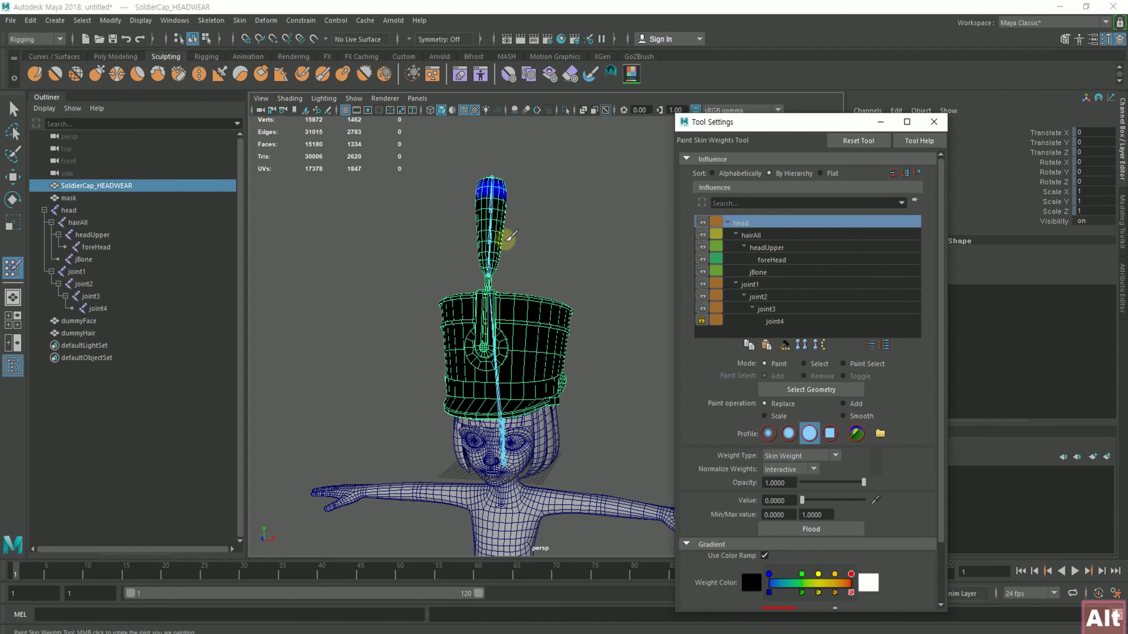
mouse_move(500, 239)
alt+mouse_down()
mouse_move(515, 209)
mouse_move(539, 258)
mouse_move(497, 253)
alt+mouse_up()
alt+right_drag(498, 254, 529, 257)
alt+drag(529, 257, 526, 228)
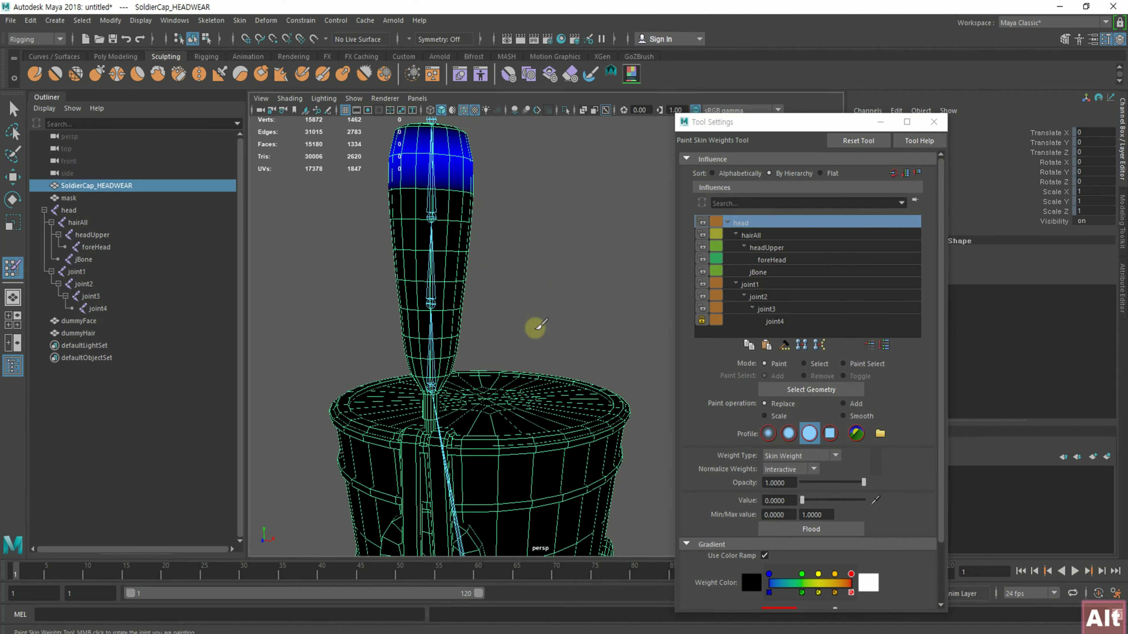
alt+right_drag(536, 328, 502, 262)
alt+middle_drag(531, 234, 509, 187)
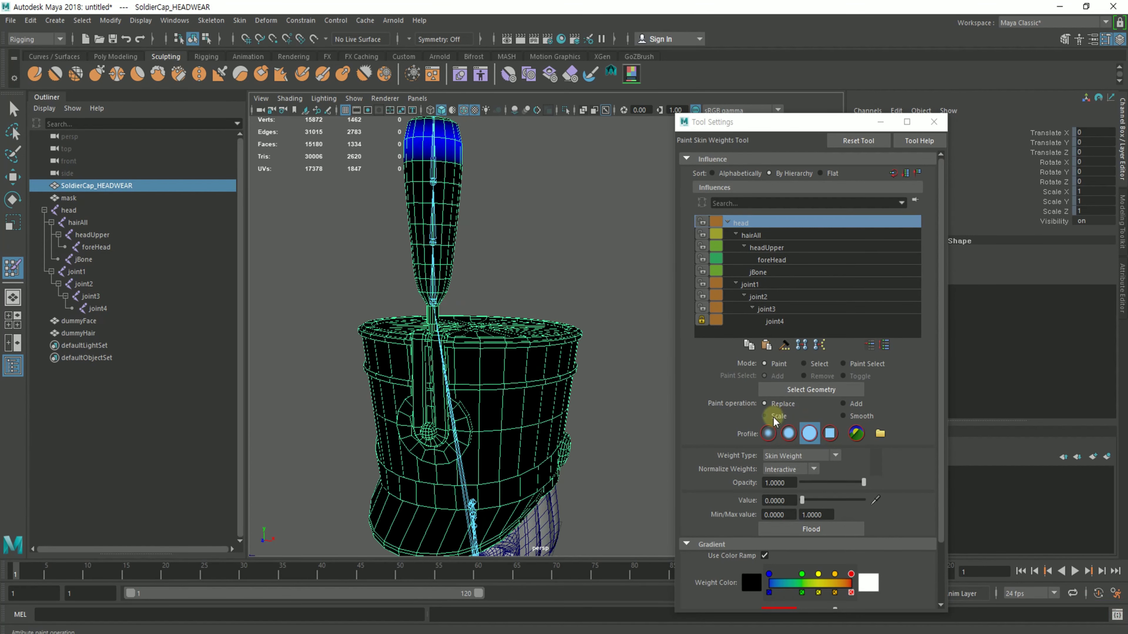
click(800, 528)
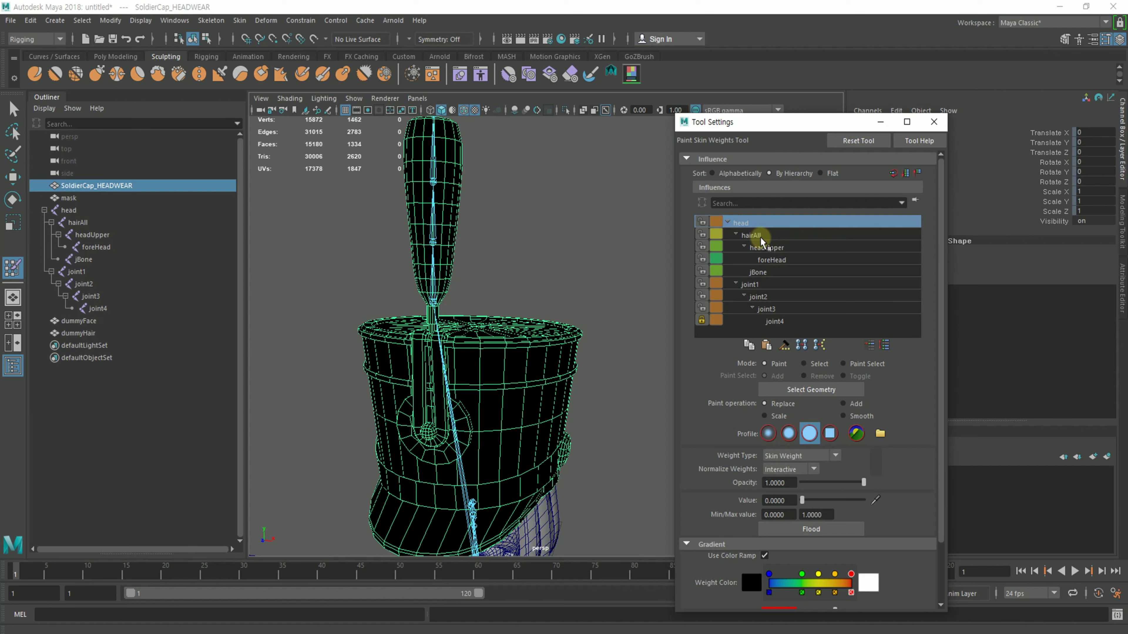
Switch to headUpper and paint the plume's remaining blue areas to zero weight
click(777, 234)
alt+drag(626, 319, 749, 263)
click(755, 249)
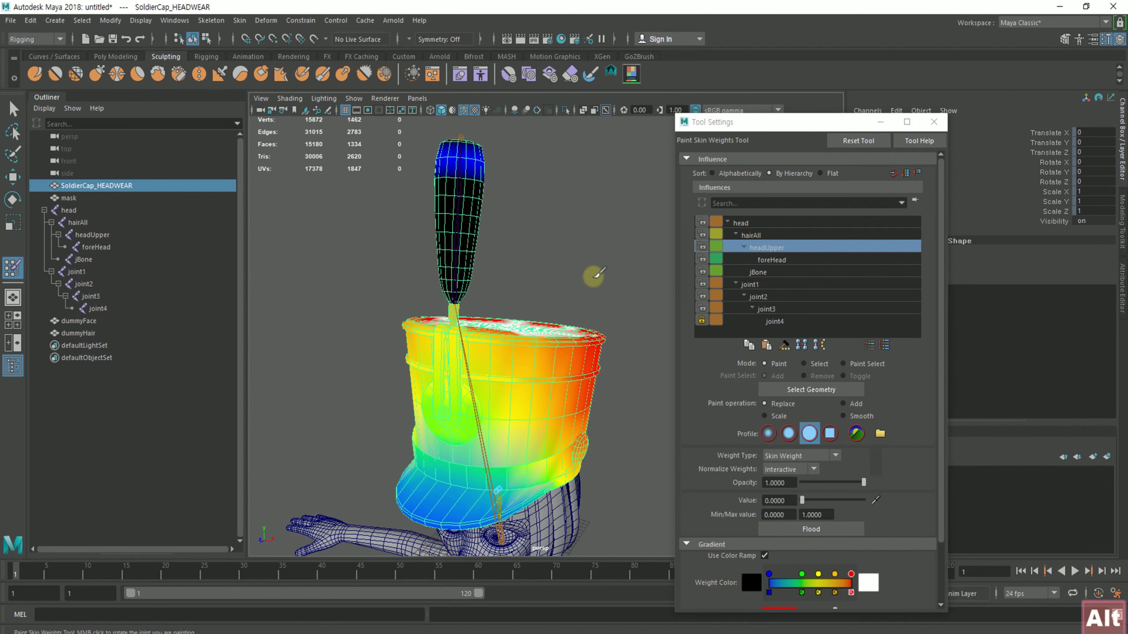
alt+drag(500, 208, 521, 277)
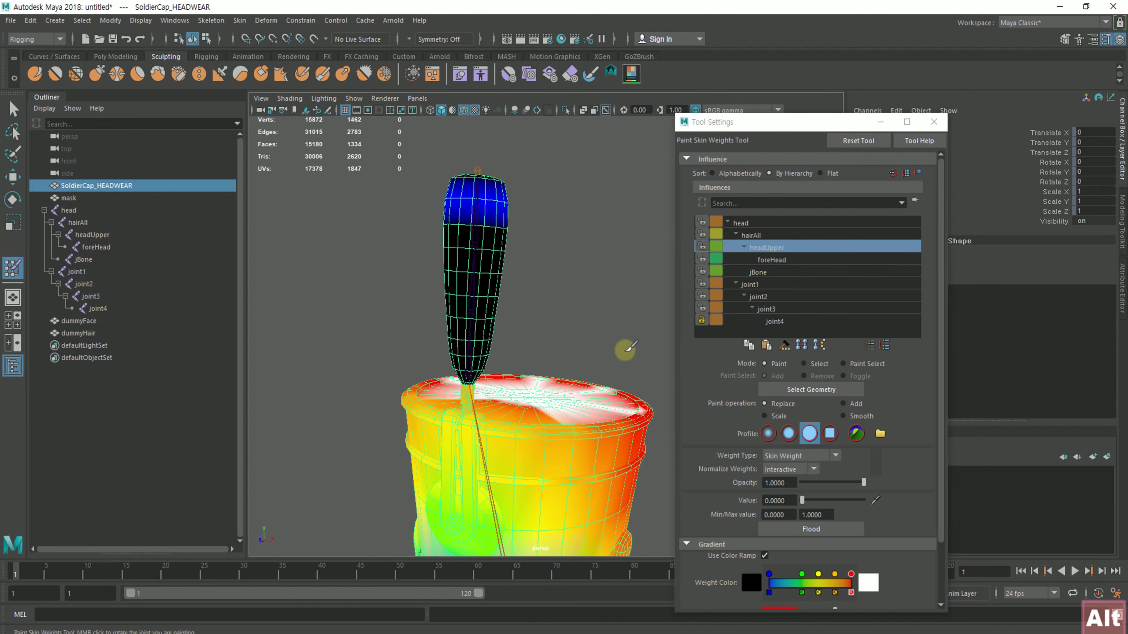
mouse_move(461, 196)
mouse_down()
mouse_move(501, 204)
mouse_move(524, 225)
mouse_move(410, 222)
mouse_up()
alt+drag(410, 228, 546, 233)
drag(595, 205, 506, 223)
mouse_move(470, 245)
alt+mouse_down()
mouse_move(577, 244)
mouse_move(581, 256)
alt+mouse_up()
alt+middle_drag(564, 266, 443, 252)
alt+drag(443, 253, 607, 230)
Inspect the foreHead, jBone and joint1–joint4 influence weights, then go back to head
click(773, 261)
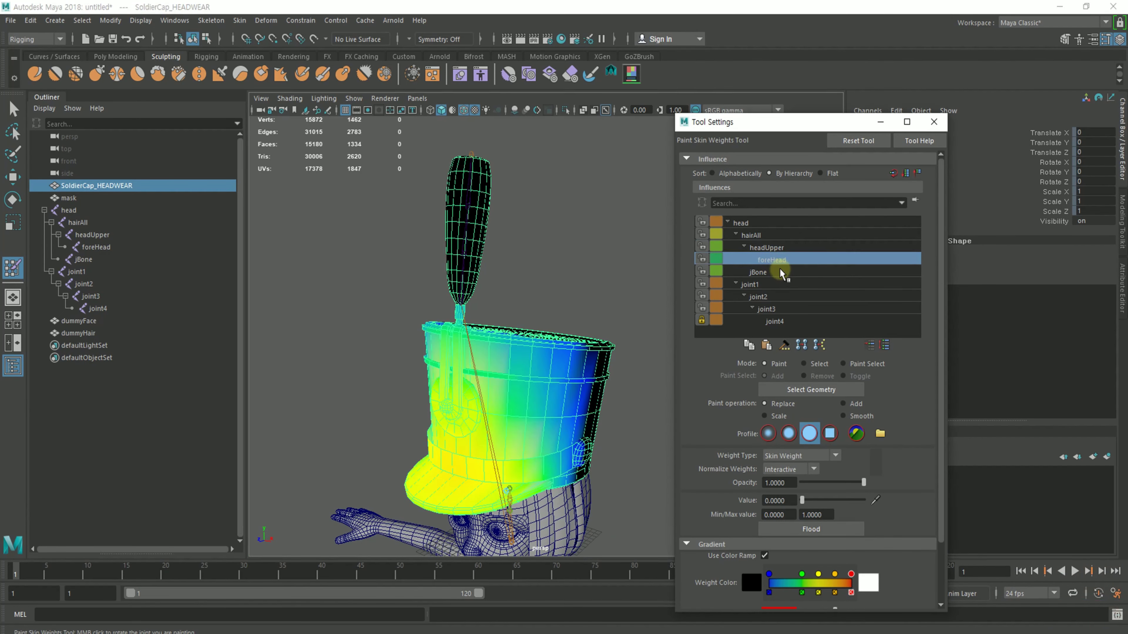
click(780, 269)
click(780, 283)
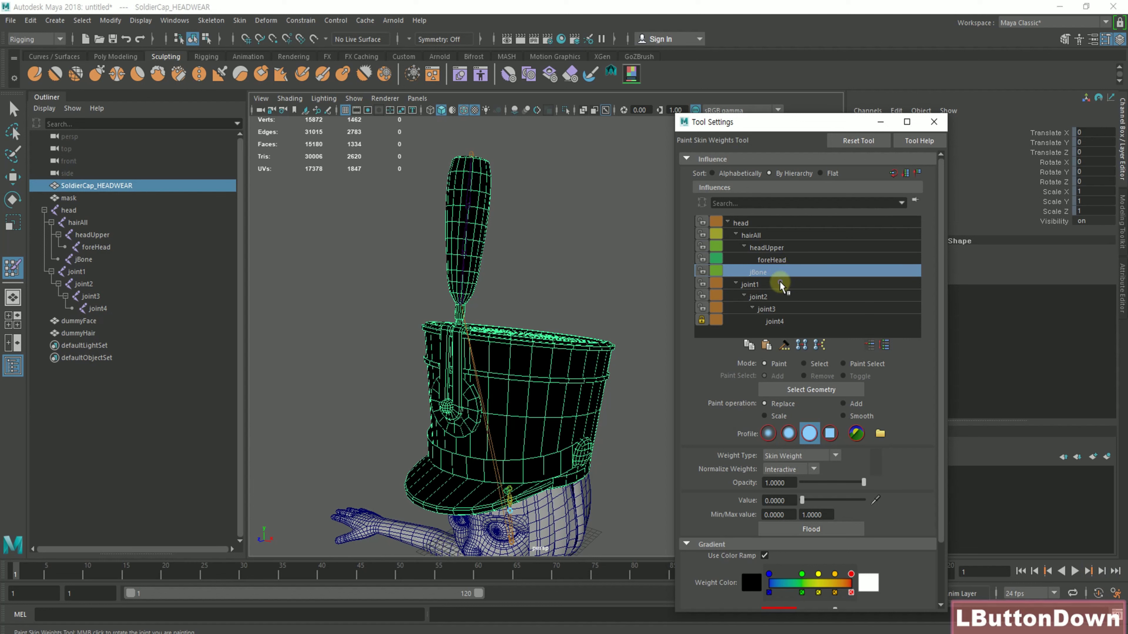
click(780, 295)
click(781, 310)
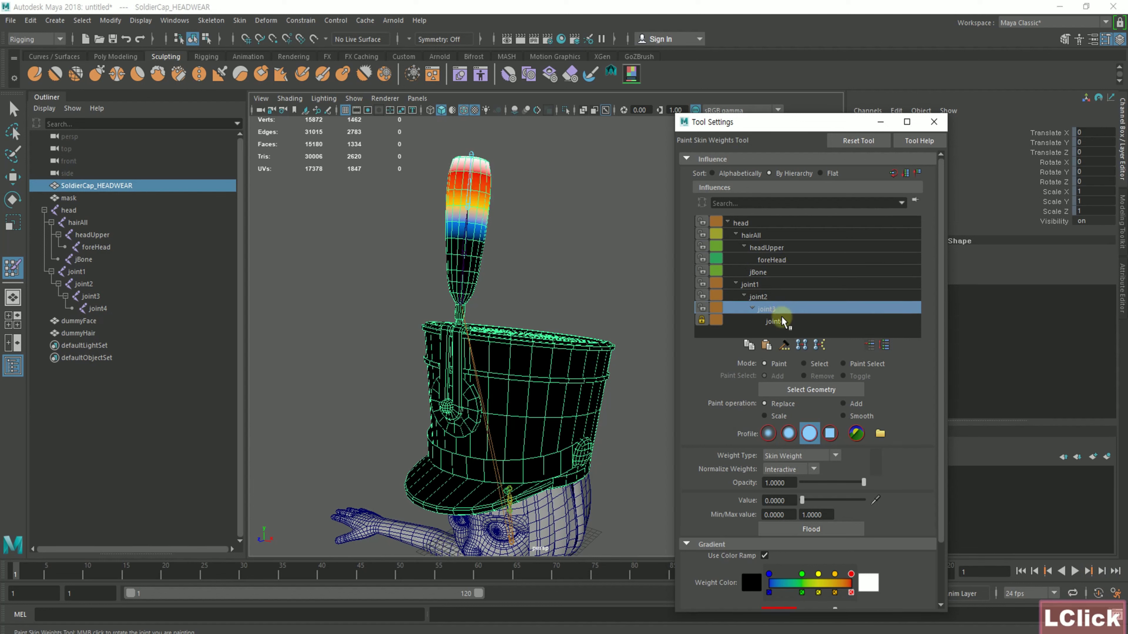
click(780, 320)
click(781, 223)
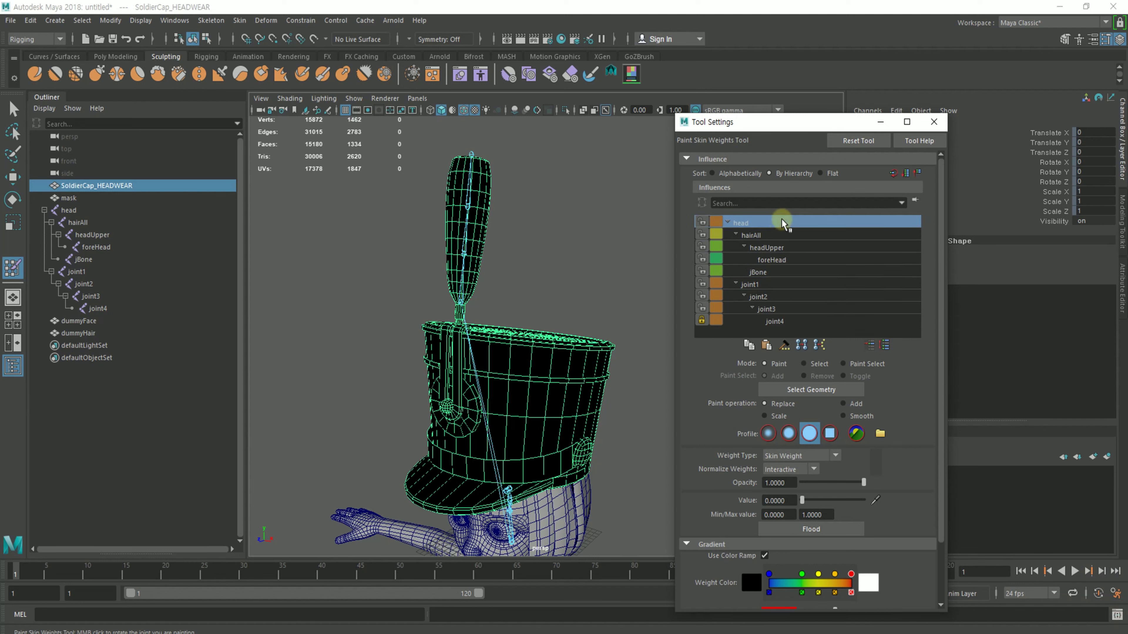
Recheck the hairAll, headUpper, foreHead, jBone and joint1–joint3 weights, ending on foreHead
click(767, 236)
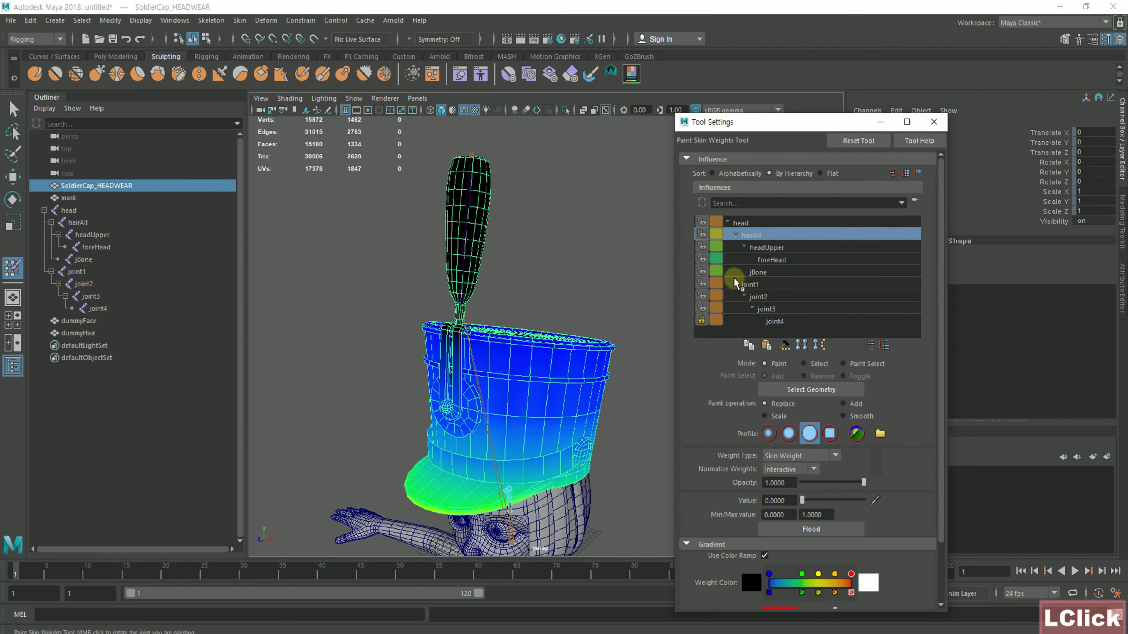
click(775, 248)
click(784, 261)
click(782, 273)
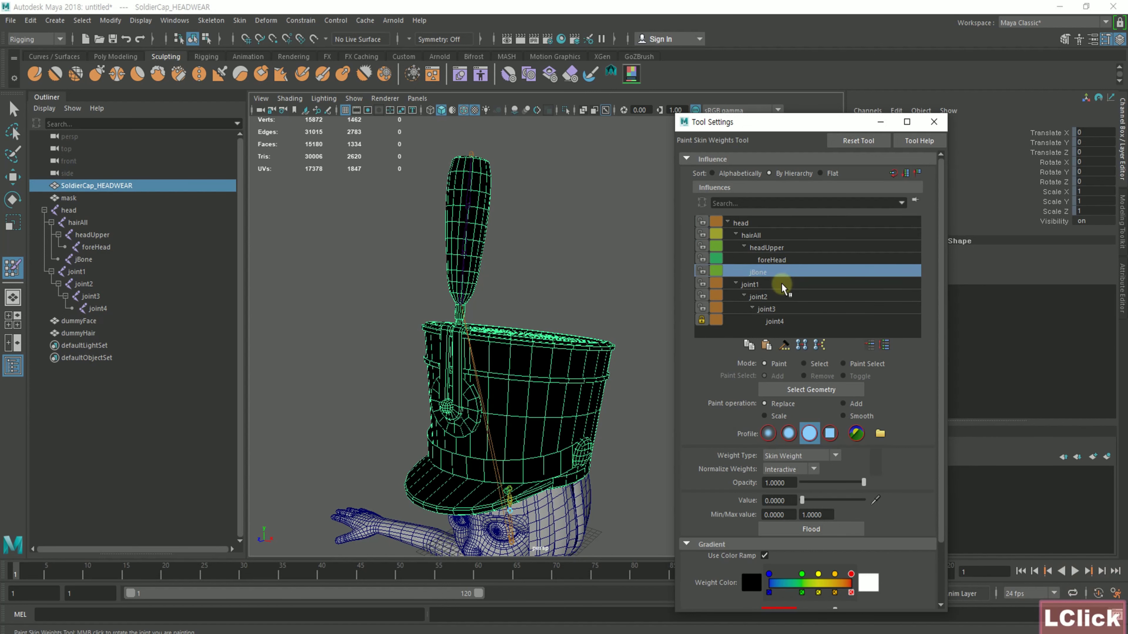
click(784, 285)
click(784, 296)
click(786, 310)
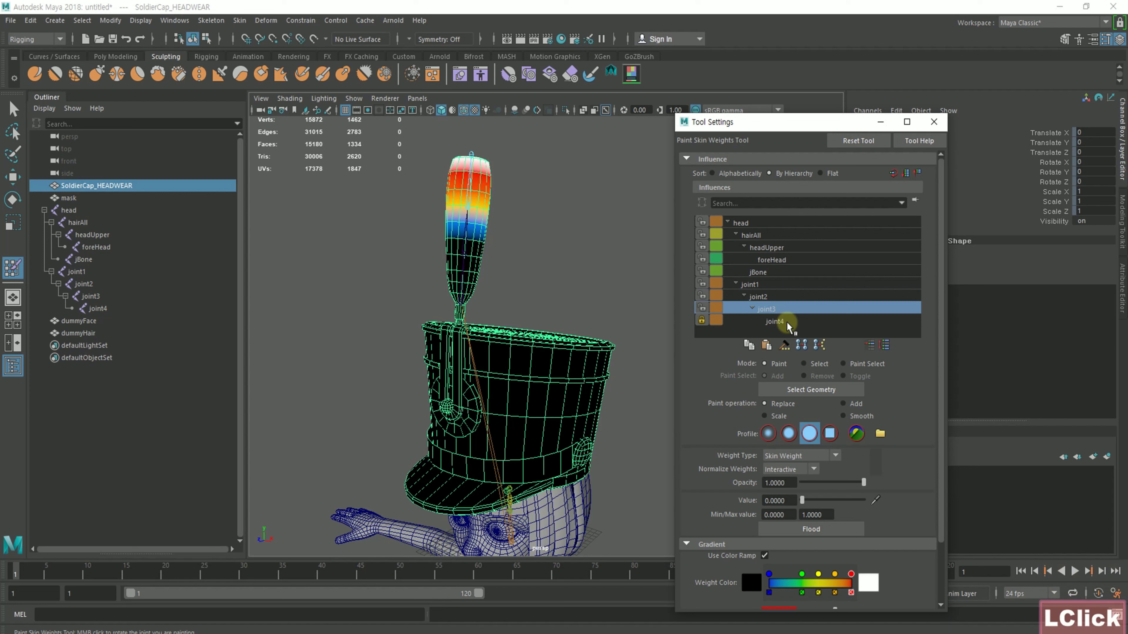
click(774, 232)
click(774, 219)
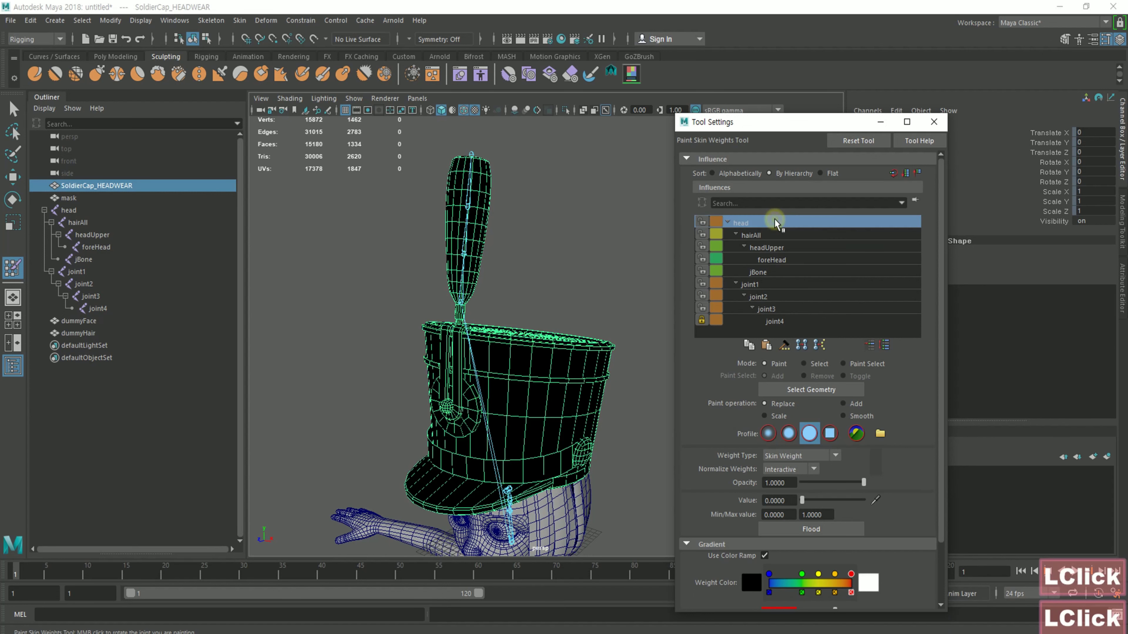
click(773, 233)
key(Down)
key(Down)
key(Down)
key(Down)
key(Down)
key(Down)
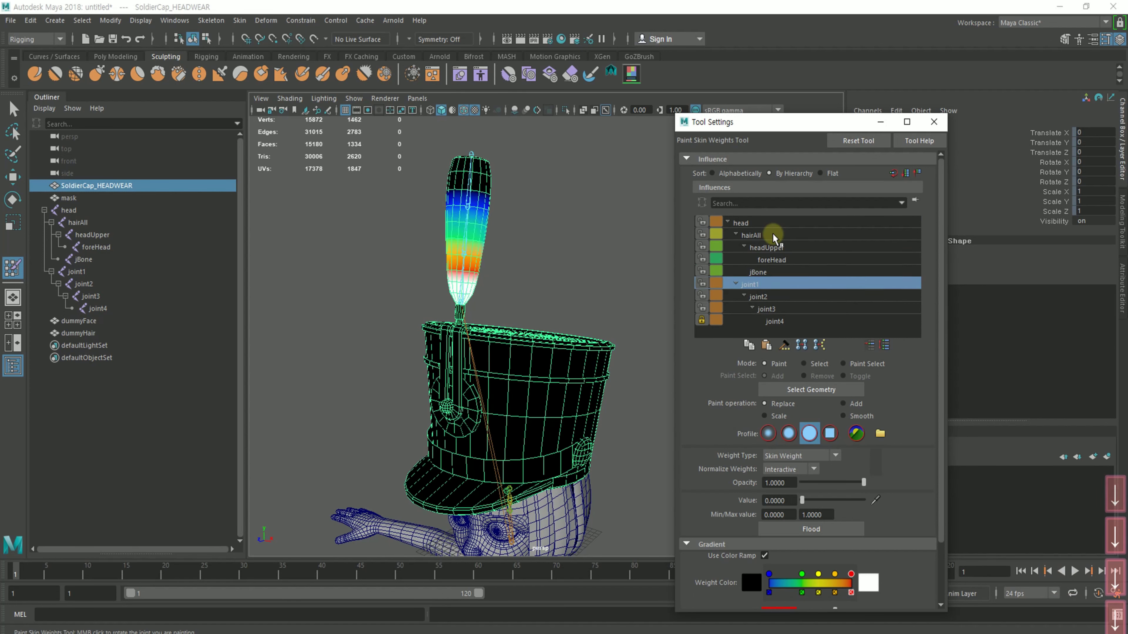
scroll(773, 234, down, 1)
key(Up)
key(Up)
key(Up)
key(Up)
key(Up)
key(Up)
key(Up)
key(Up)
key(Up)
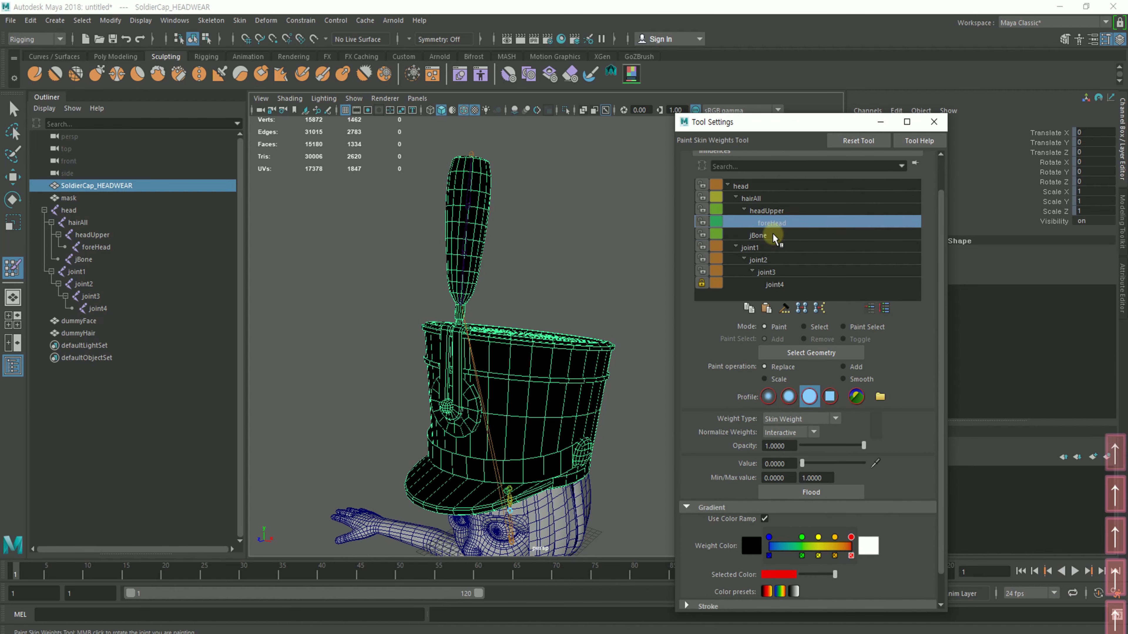
key(Down)
key(Down)
key(Down)
key(Down)
key(Down)
key(Down)
key(Down)
key(Down)
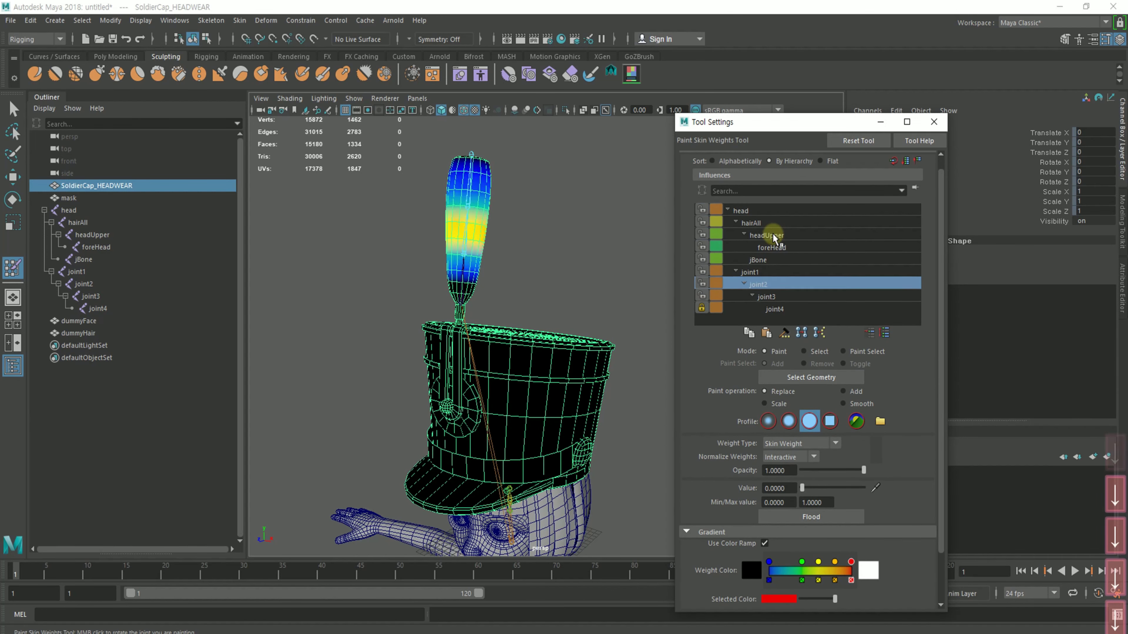
Switch to the Move Tool, close Tool Settings and view the cap from the front
key(w)
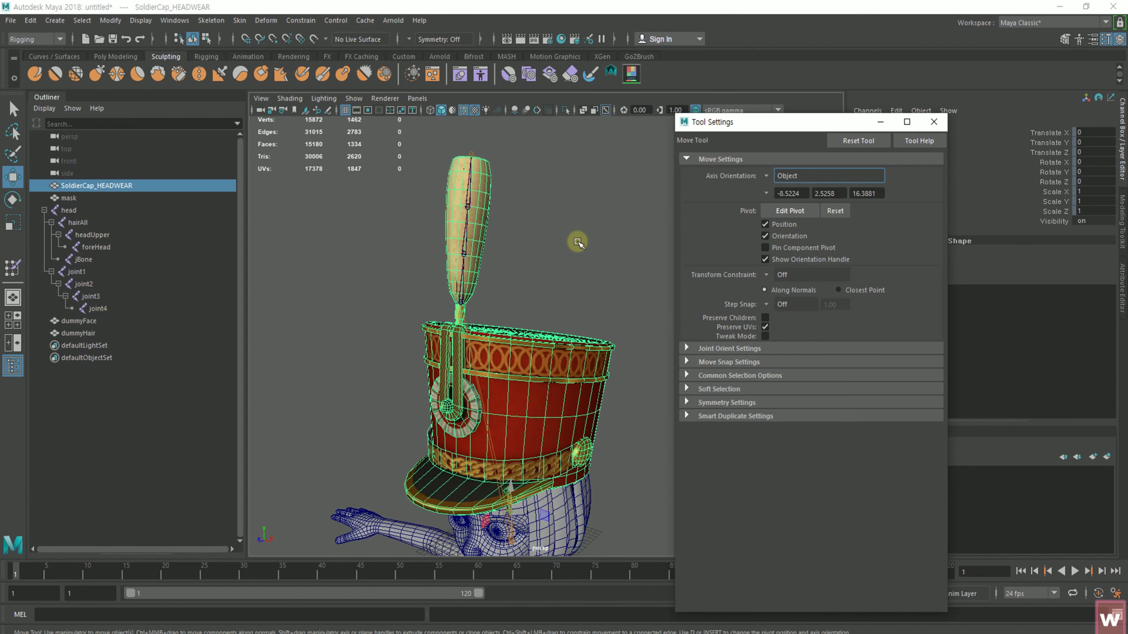
click(577, 241)
click(529, 384)
alt+middle_drag(526, 428, 511, 380)
scroll(522, 382, down, 1)
alt+drag(524, 382, 561, 343)
click(933, 122)
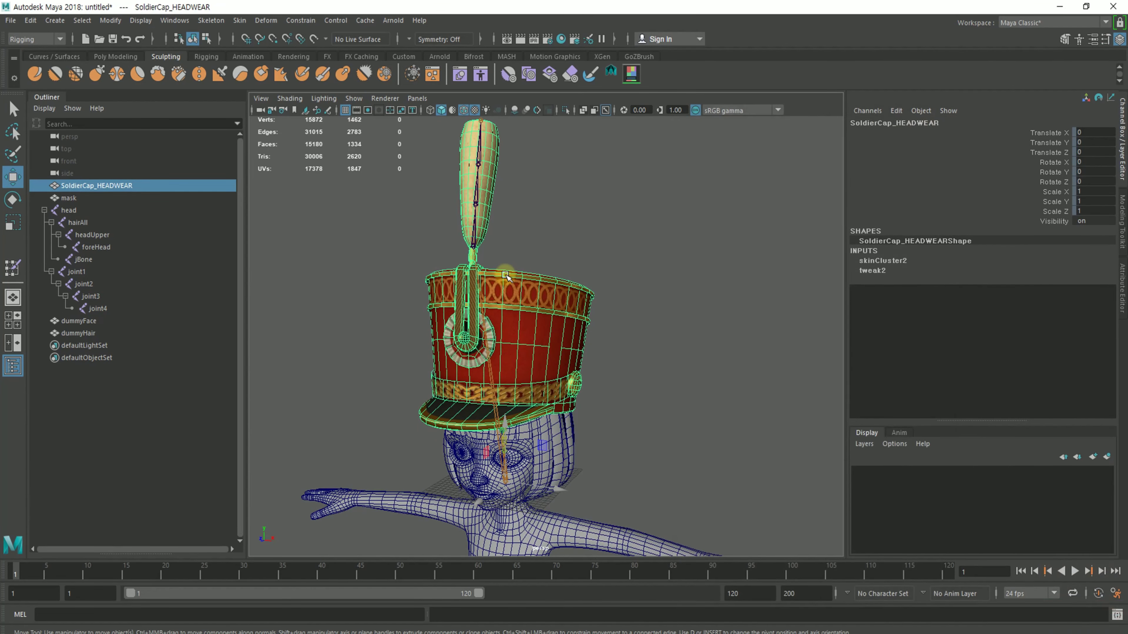
alt+drag(511, 283, 648, 351)
click(680, 351)
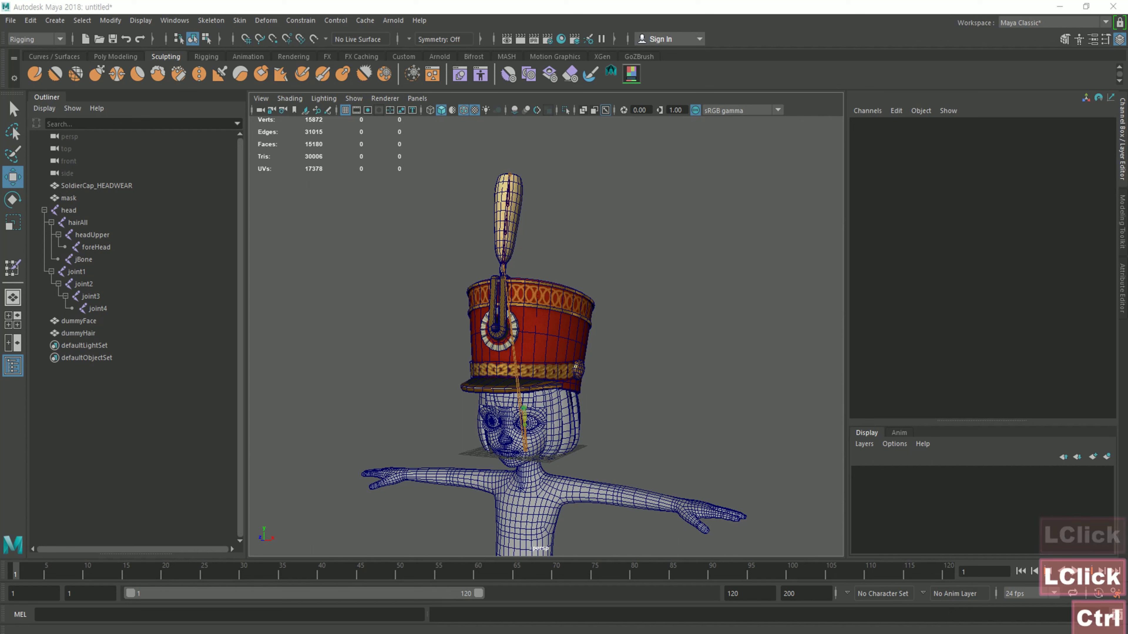
Select joint1 in the Outliner and begin renaming it
click(433, 281)
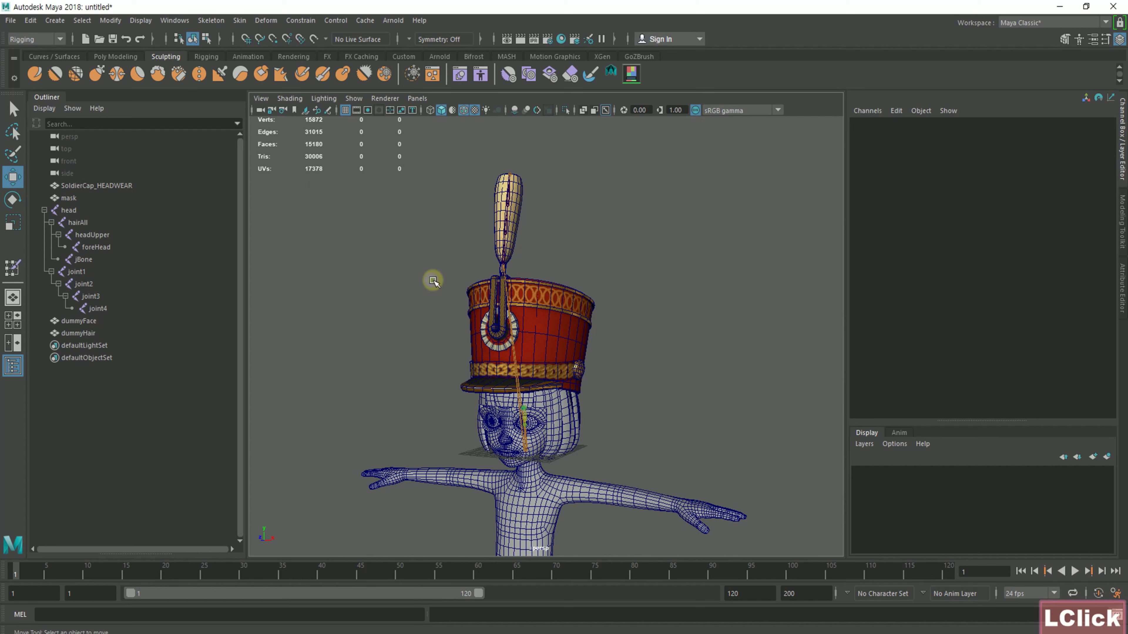
click(86, 231)
click(78, 271)
double_click(80, 272)
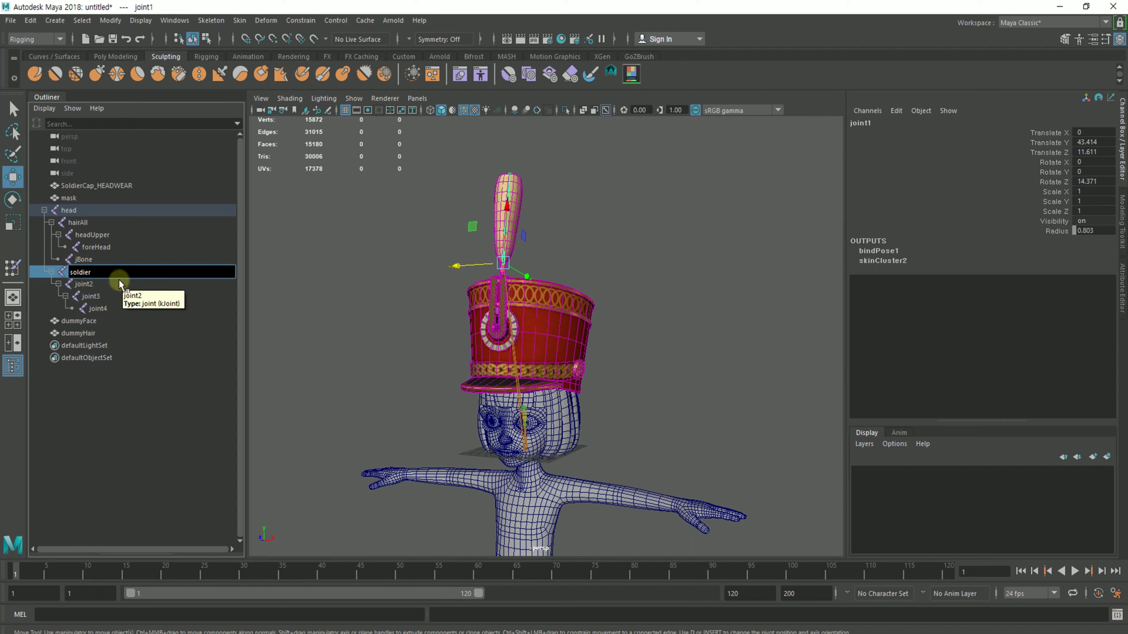
Commit joint1's new name 'soldier' and frame the whole plume on the hat
click(79, 283)
click(77, 273)
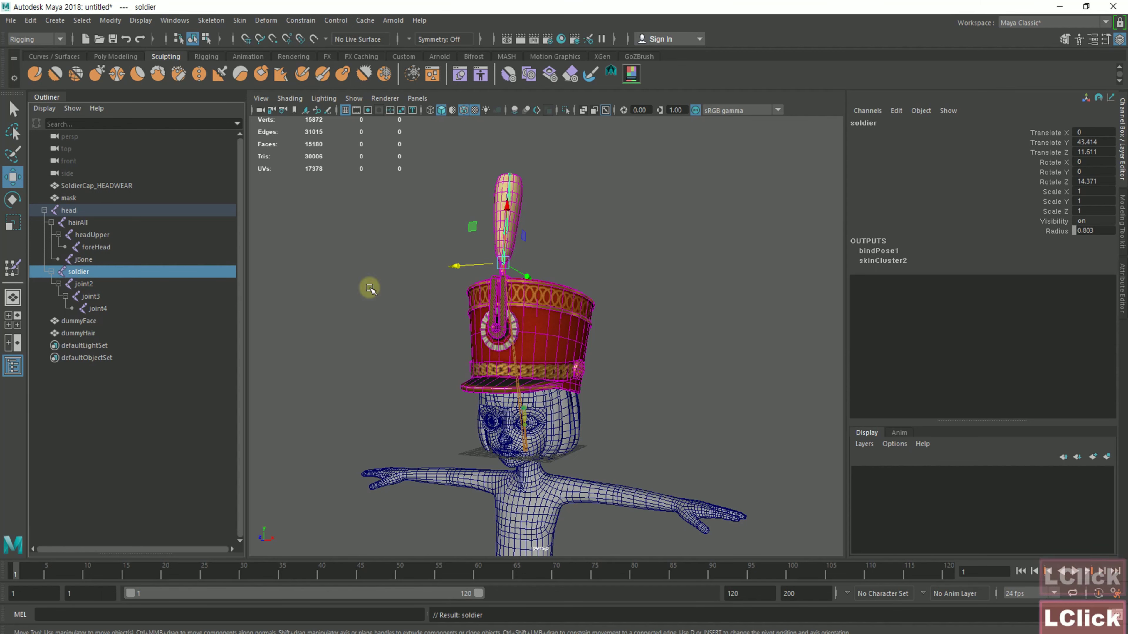
alt+middle_drag(484, 313, 498, 355)
alt+right_drag(497, 354, 568, 367)
alt+middle_drag(545, 293, 536, 366)
alt+drag(536, 366, 551, 365)
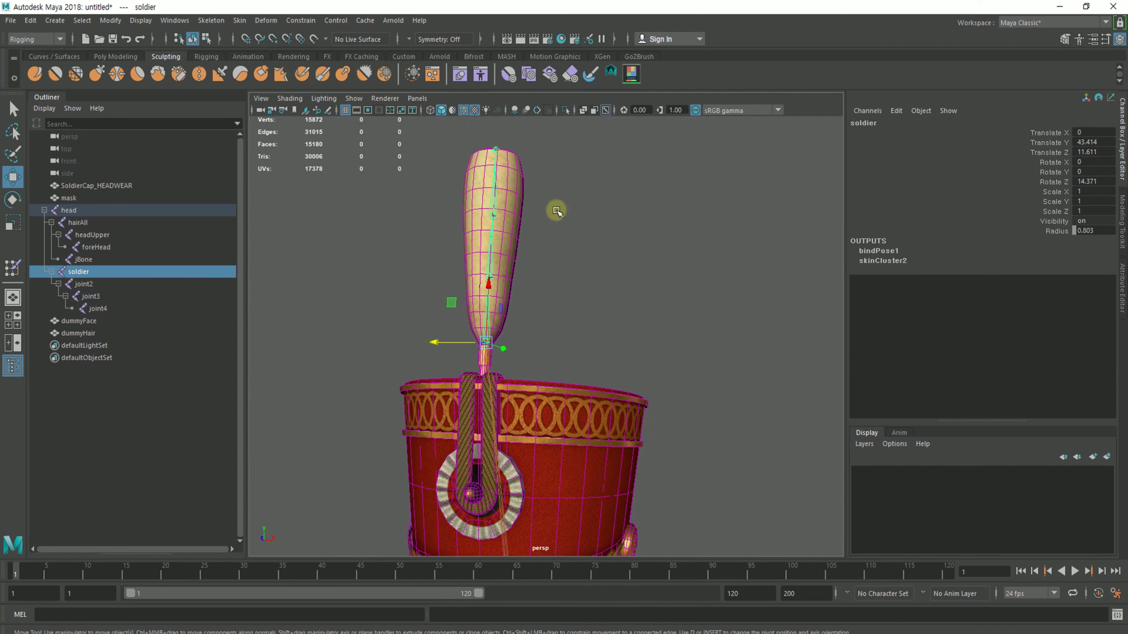
Rename joint2 to soldier1_physics_20_25_35 by pasting the prepared name
click(86, 283)
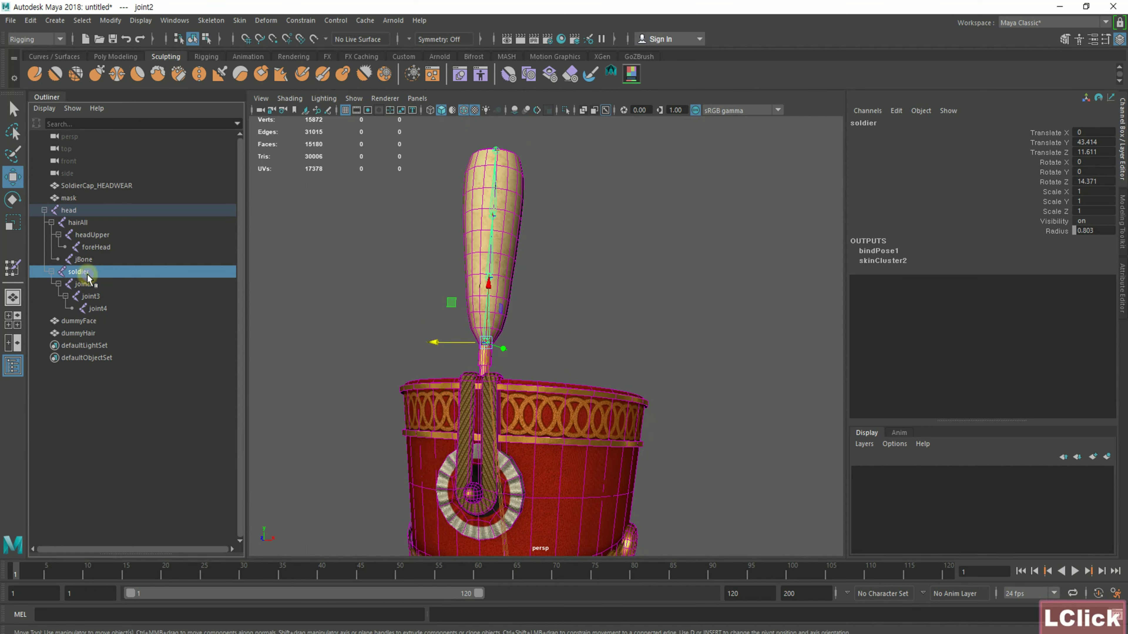
click(88, 287)
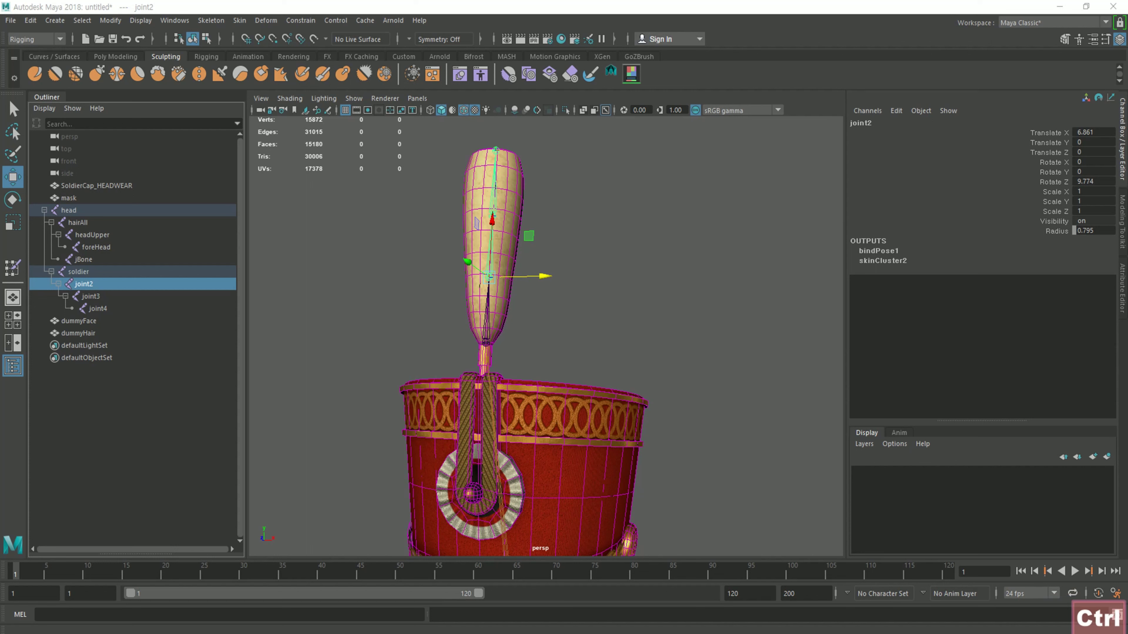
double_click(91, 285)
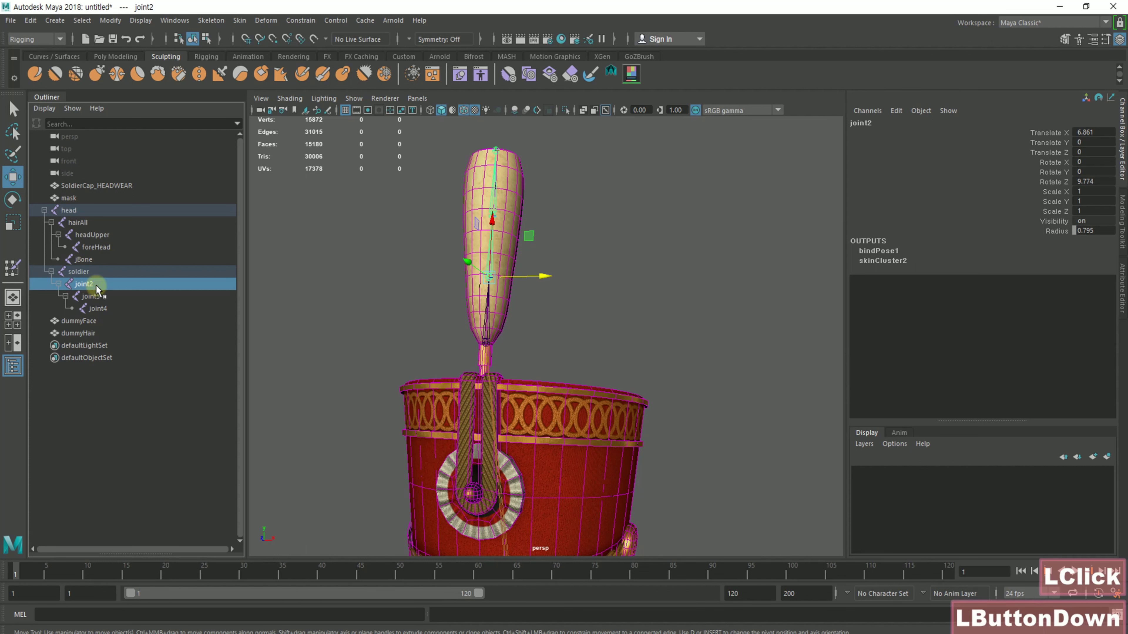
text(soldier1_physics_20_25_35)
click(101, 302)
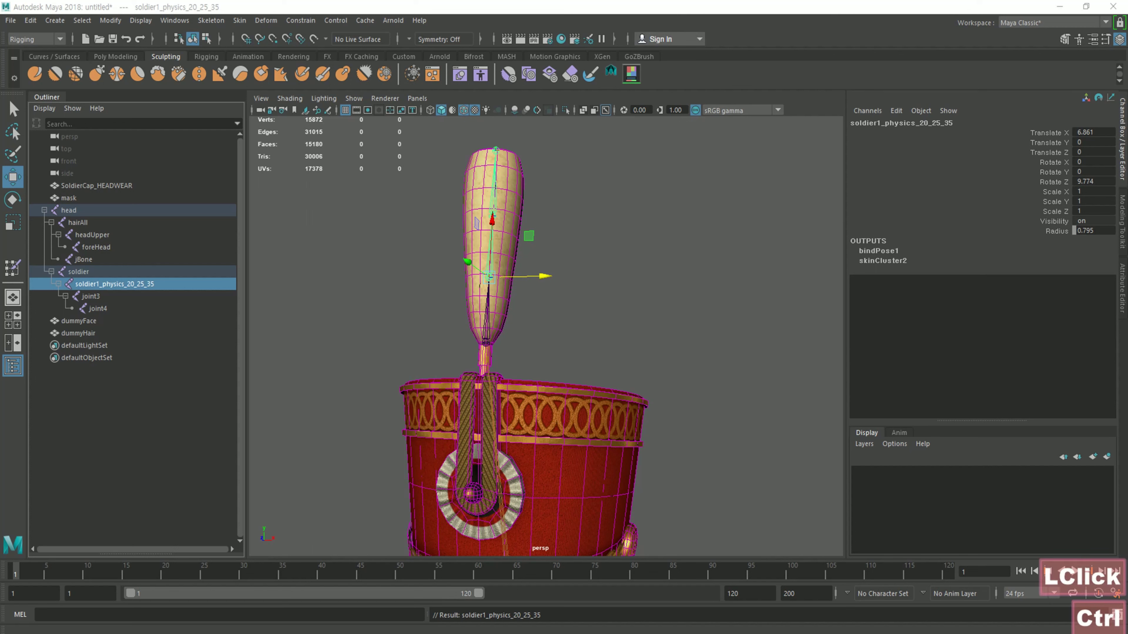
Rename joint3 to soldier2_physics_20_25_34 with the pasted physics name
click(113, 296)
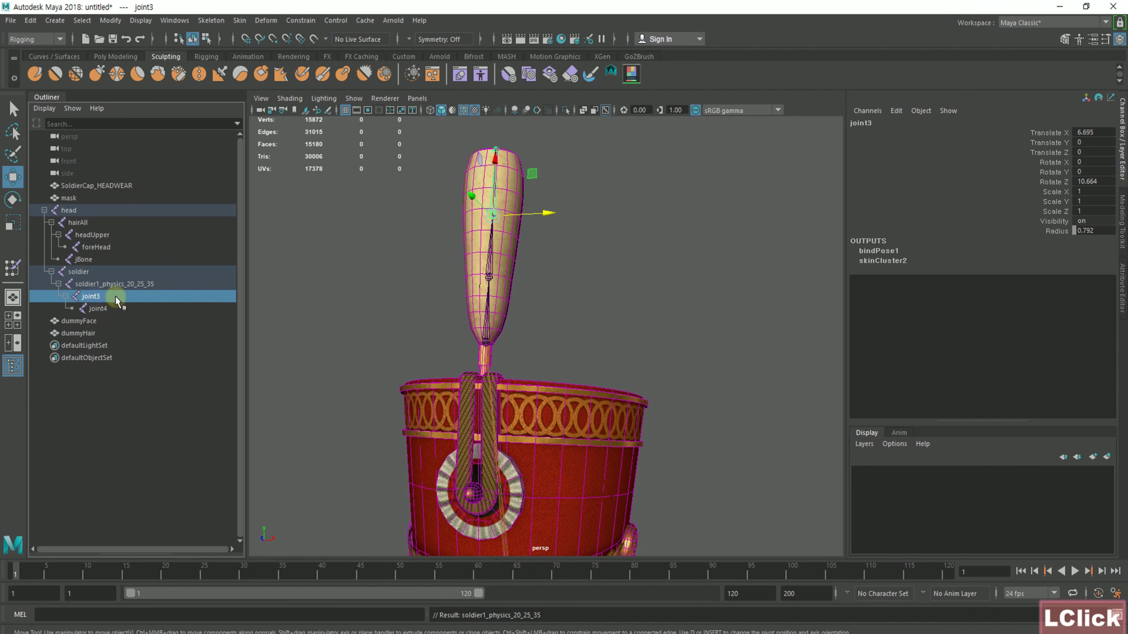
double_click(95, 297)
text(soldier2_physics_20_25_34)
click(105, 311)
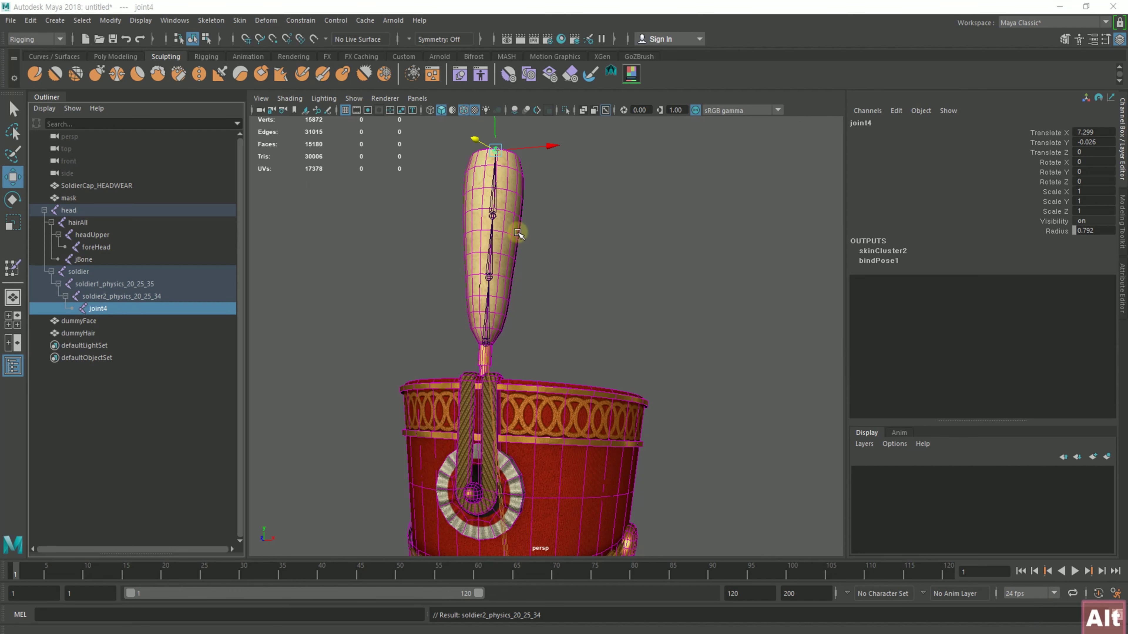
Rename joint4 to soldier3 by pasting and trimming the name
alt+middle_drag(516, 224, 514, 272)
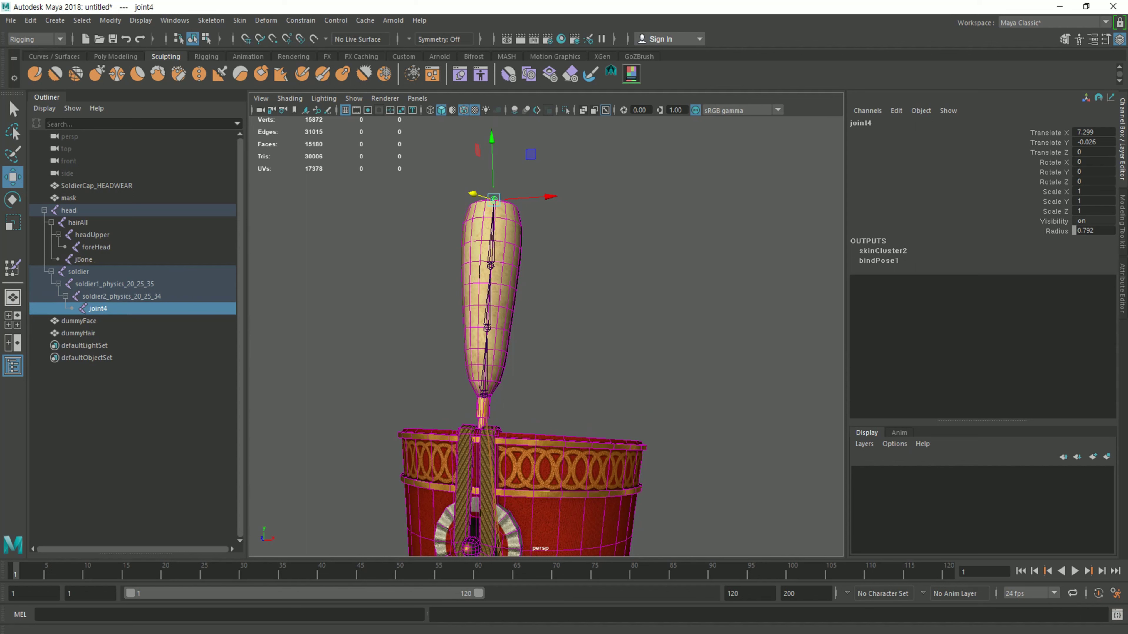
key(shift)
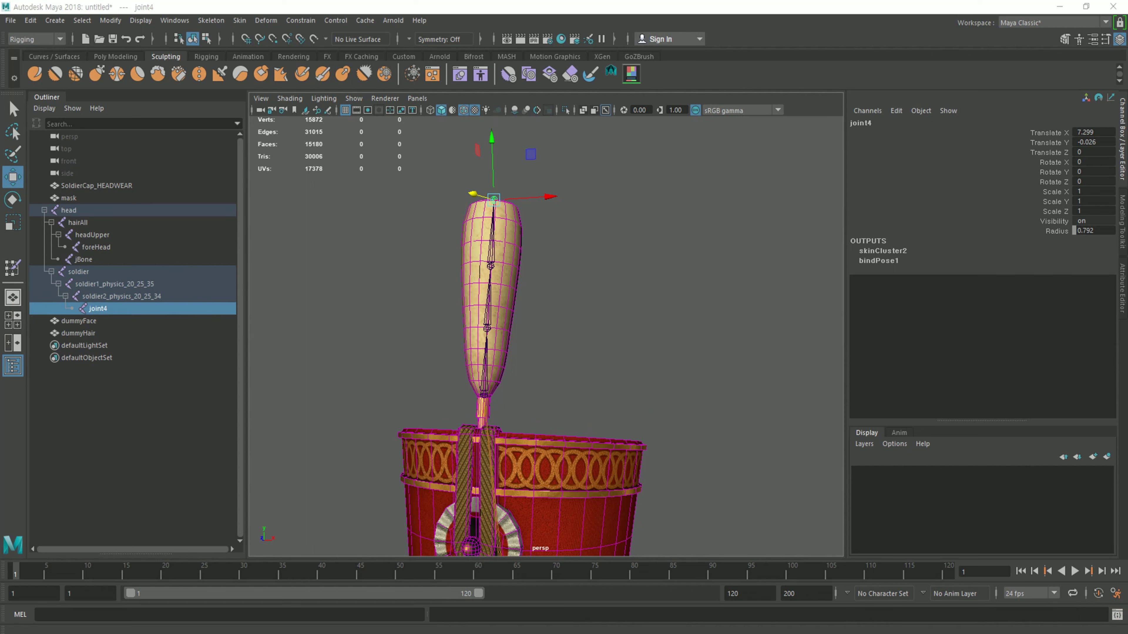
double_click(114, 312)
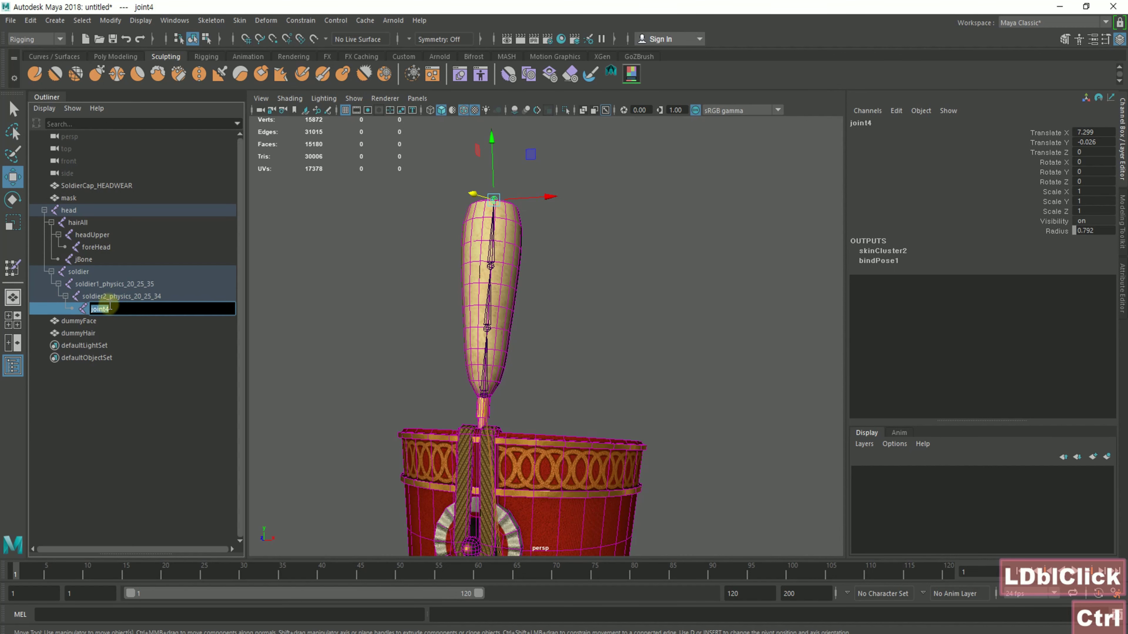
text(soldier2_physics_20_25_34)
key(BackSpace)
key(BackSpace)
key(BackSpace)
key(BackSpace)
key(BackSpace)
key(BackSpace)
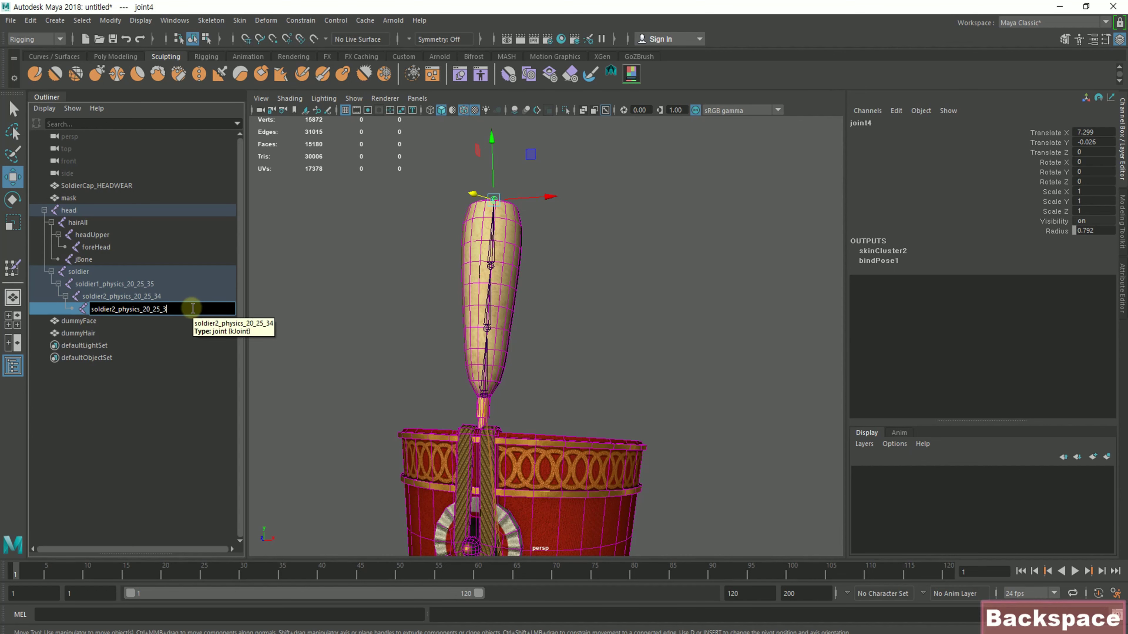
key(BackSpace)
key(BackSpace)
key(BackSpace)
key(BackSpace)
key(BackSpace)
key(BackSpace)
key(BackSpace)
key(BackSpace)
key(BackSpace)
key(BackSpace)
key(BackSpace)
key(BackSpace)
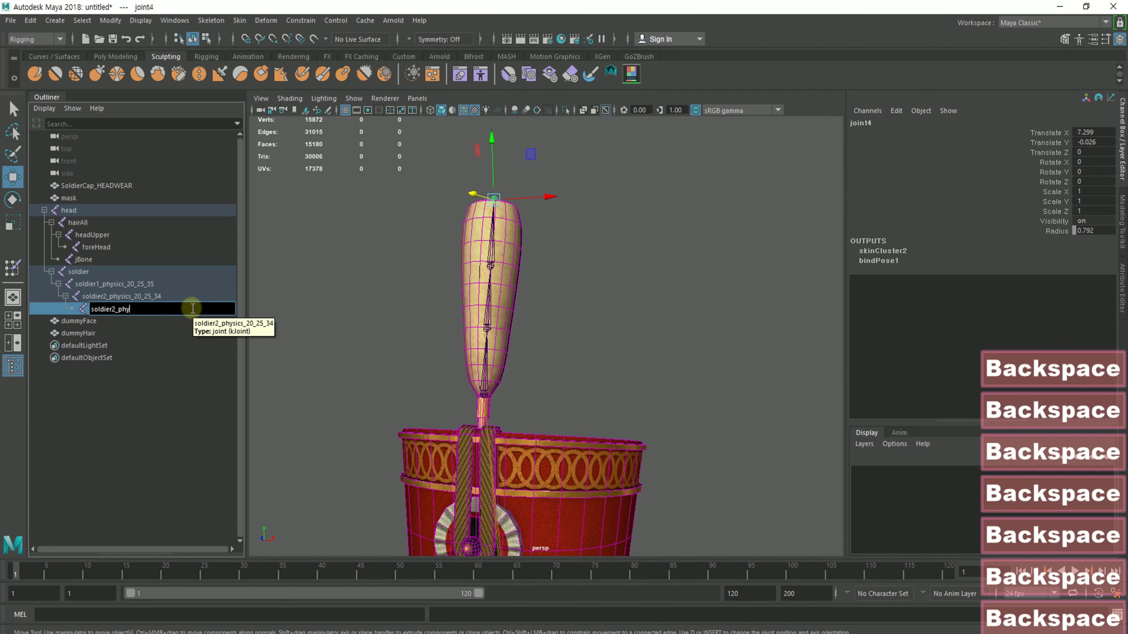
text(3)
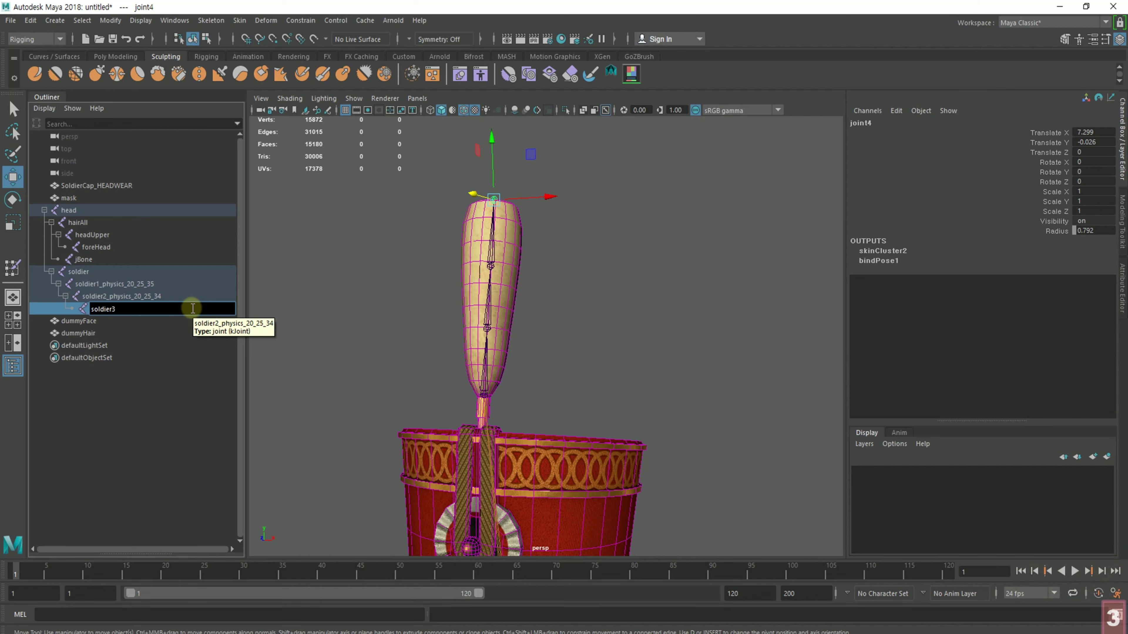
key(Return)
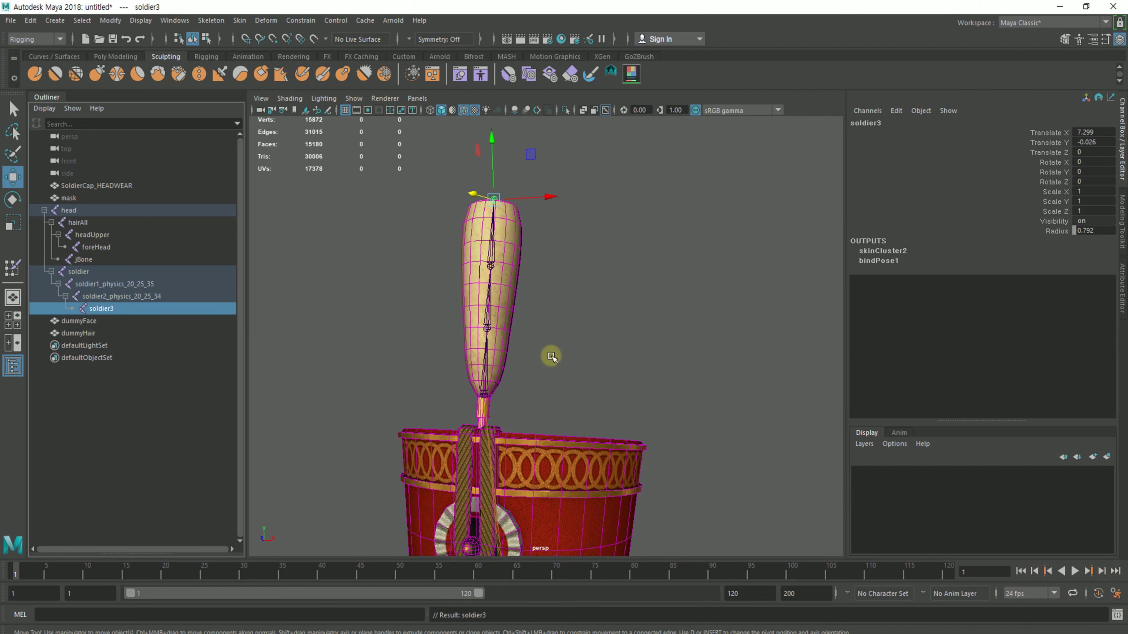
Click through the renamed soldier joints and cap to verify them, then bring up the Zepeto guide
click(582, 338)
click(493, 229)
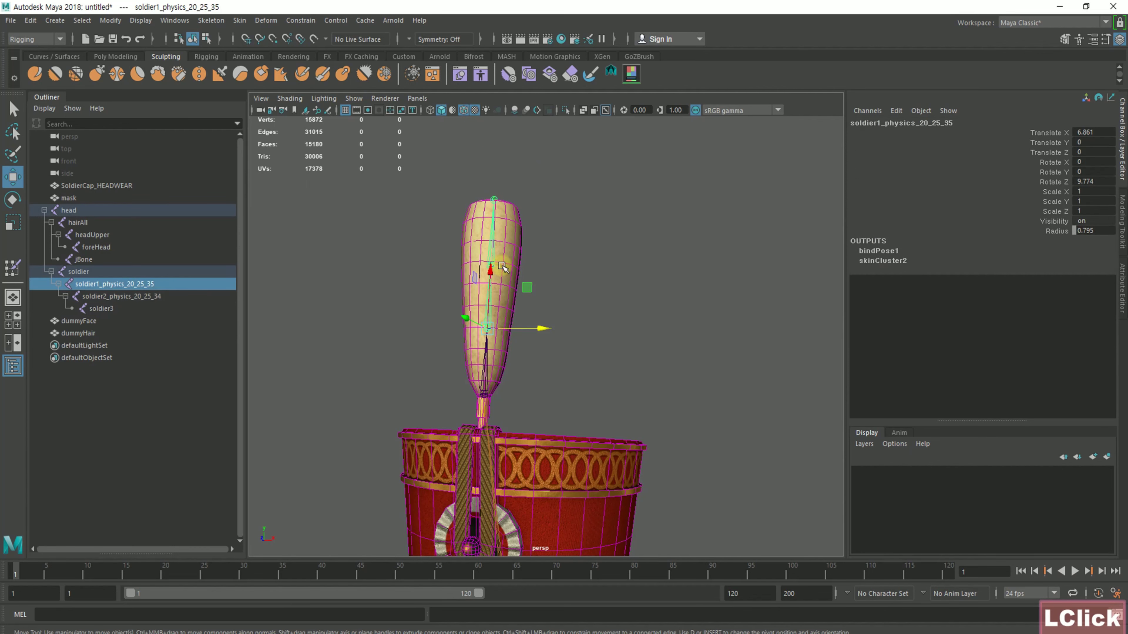
click(493, 229)
click(491, 301)
click(497, 240)
click(630, 324)
alt+middle_drag(573, 373, 574, 340)
click(157, 285)
click(151, 294)
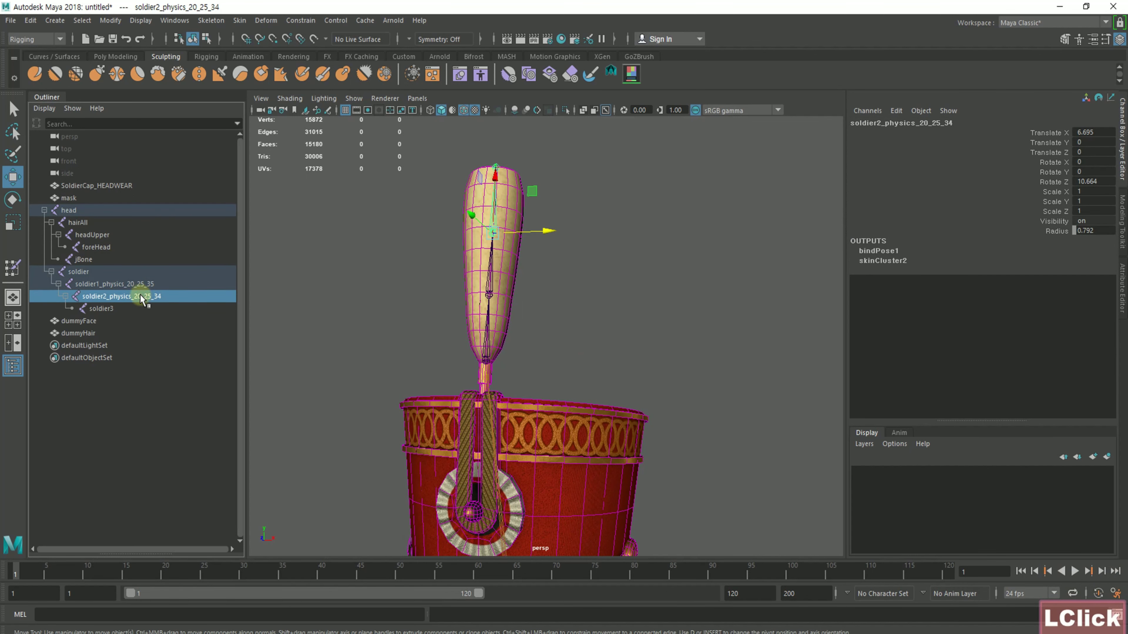
click(133, 287)
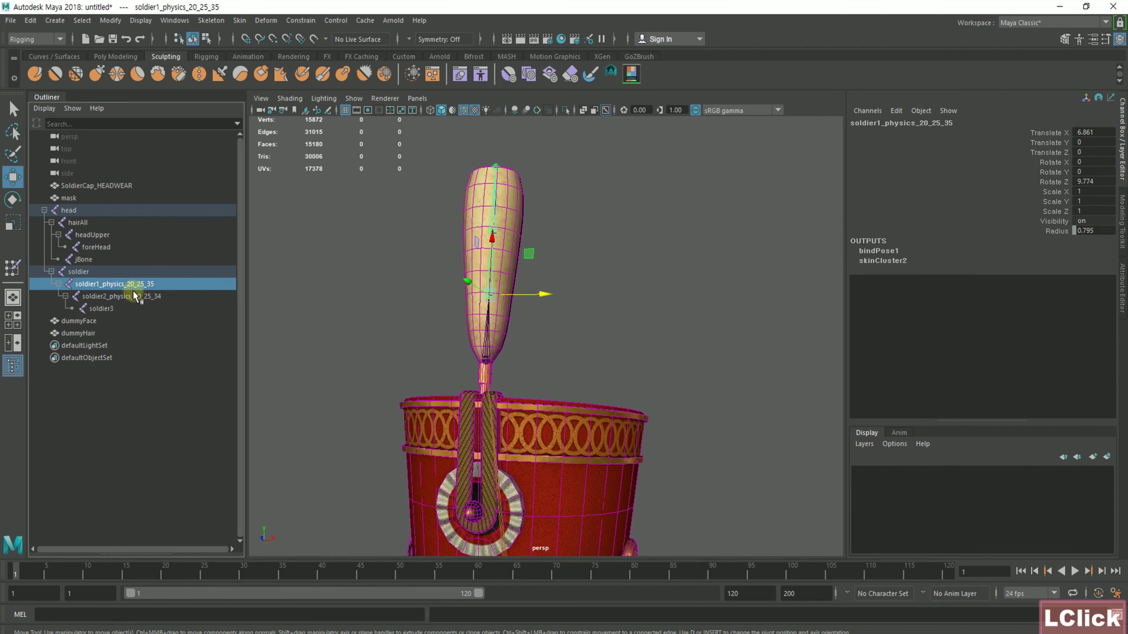
click(206, 295)
click(600, 313)
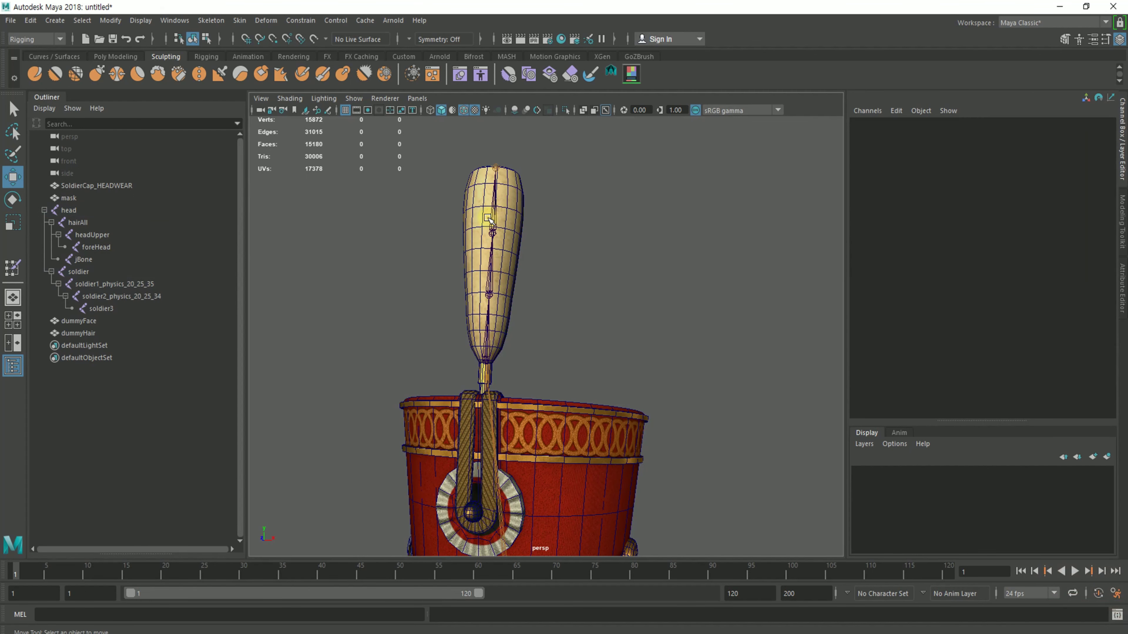
click(490, 248)
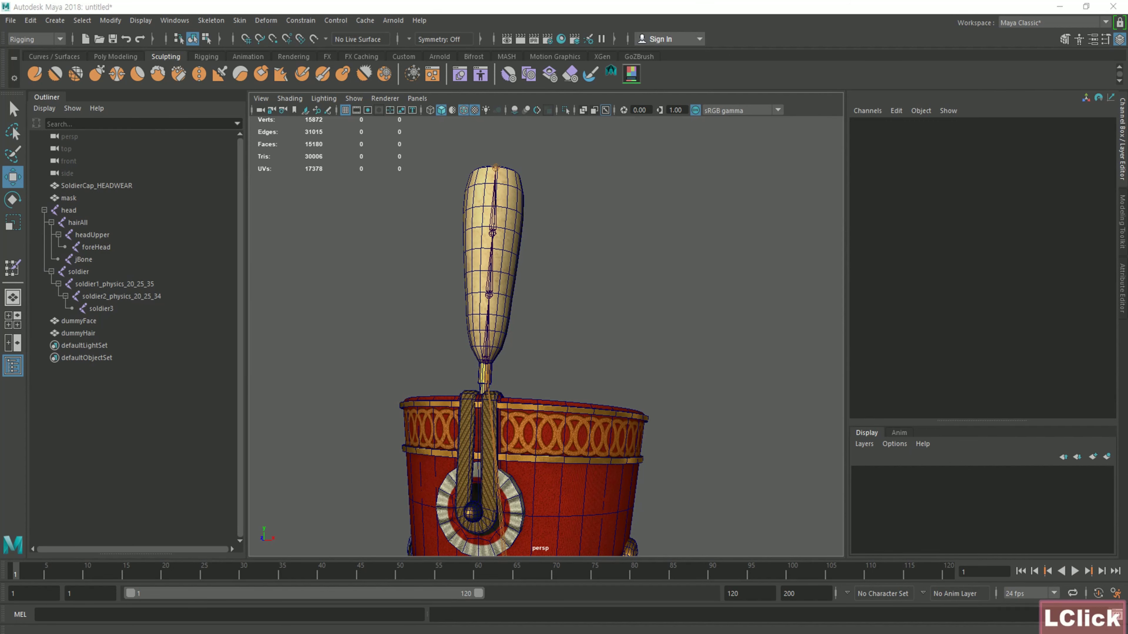
key(alt+Tab)
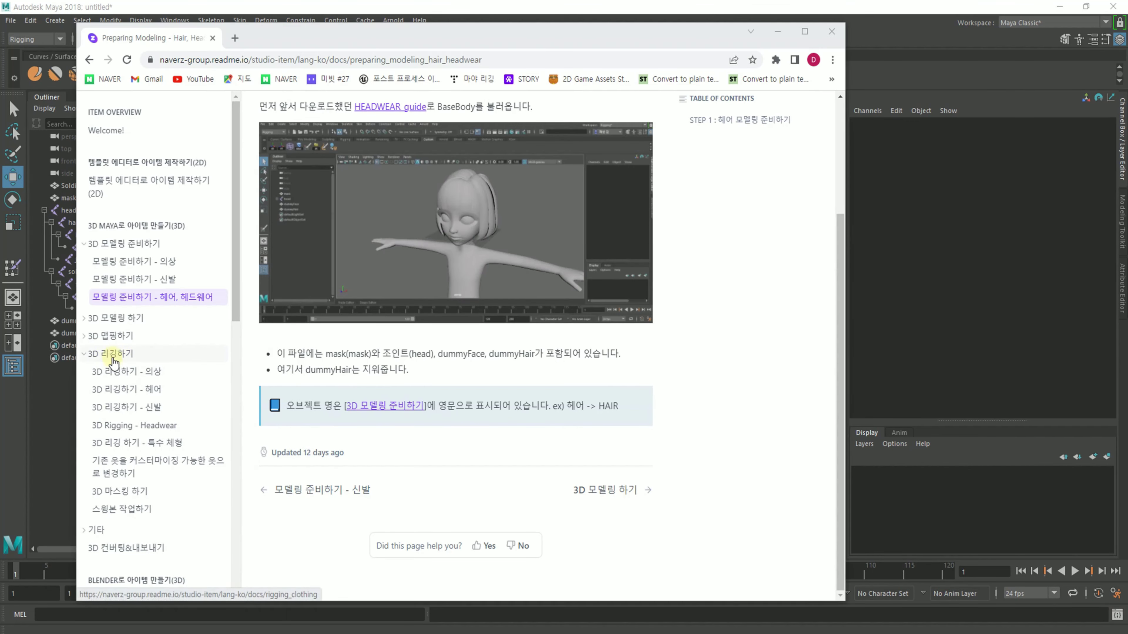
Open the clothing rigging and Swing Bones pages, scroll to the end, then minimize Chrome
click(143, 369)
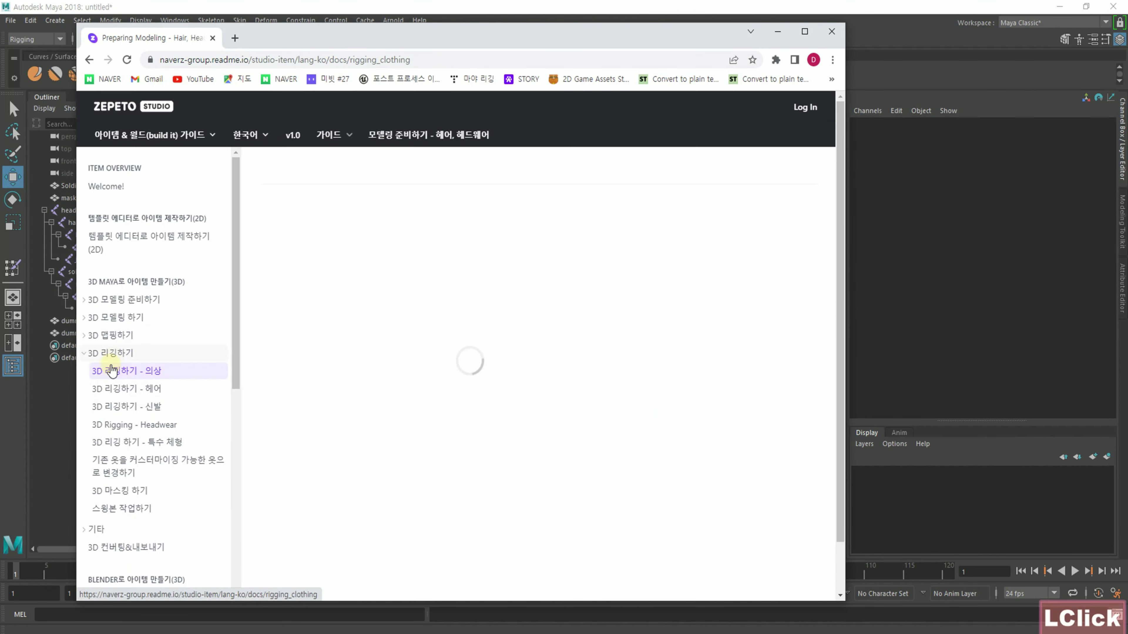
click(139, 508)
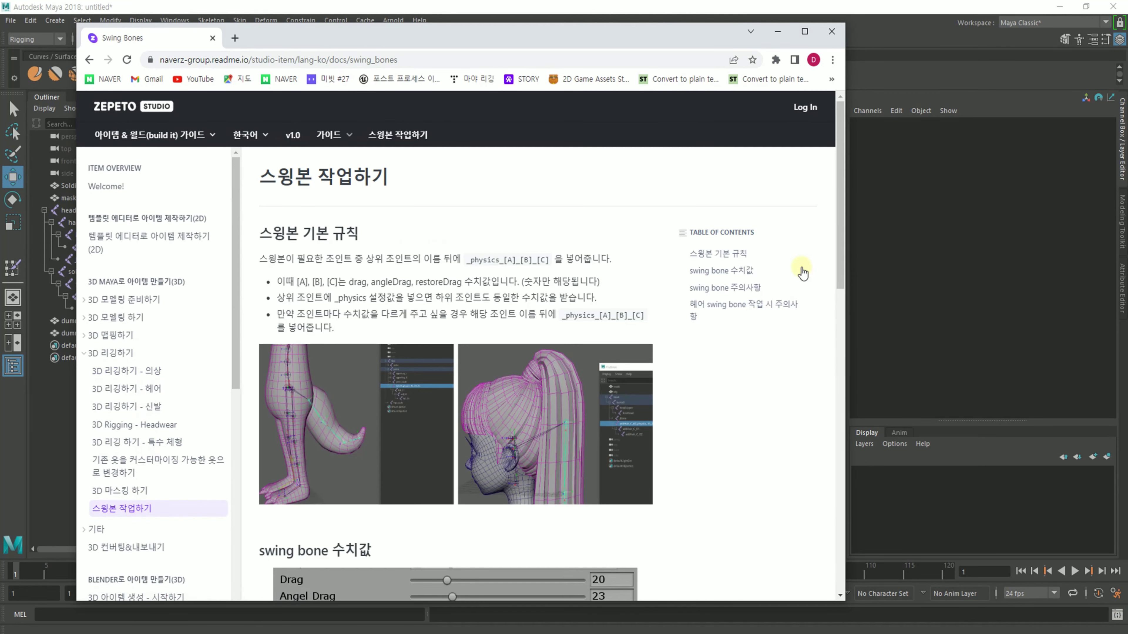
drag(841, 270, 844, 304)
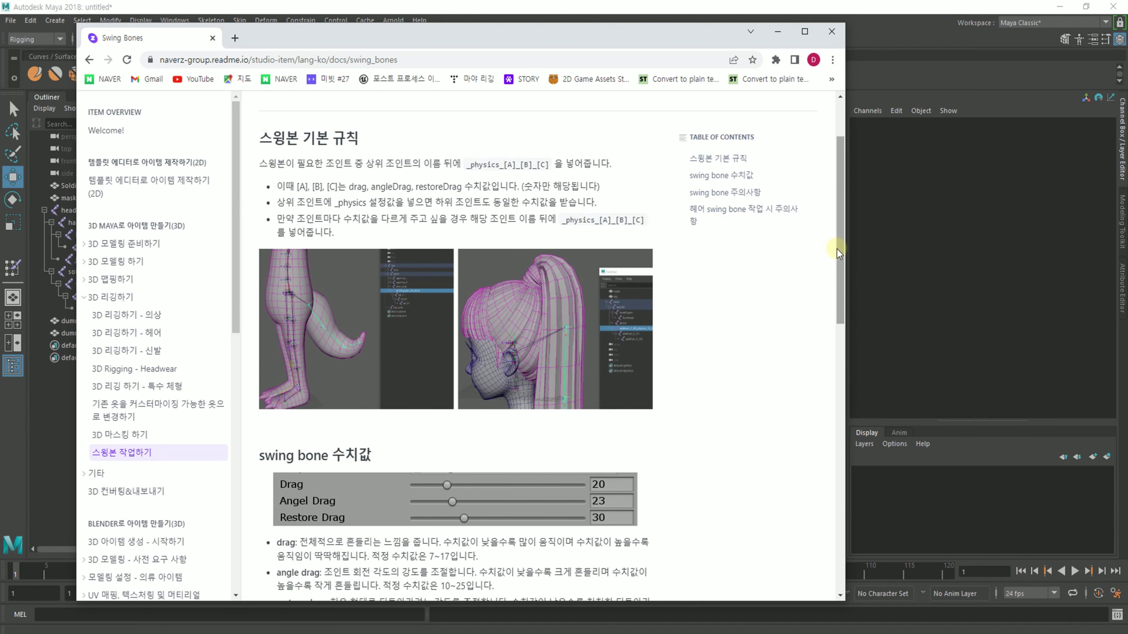
drag(838, 250, 842, 355)
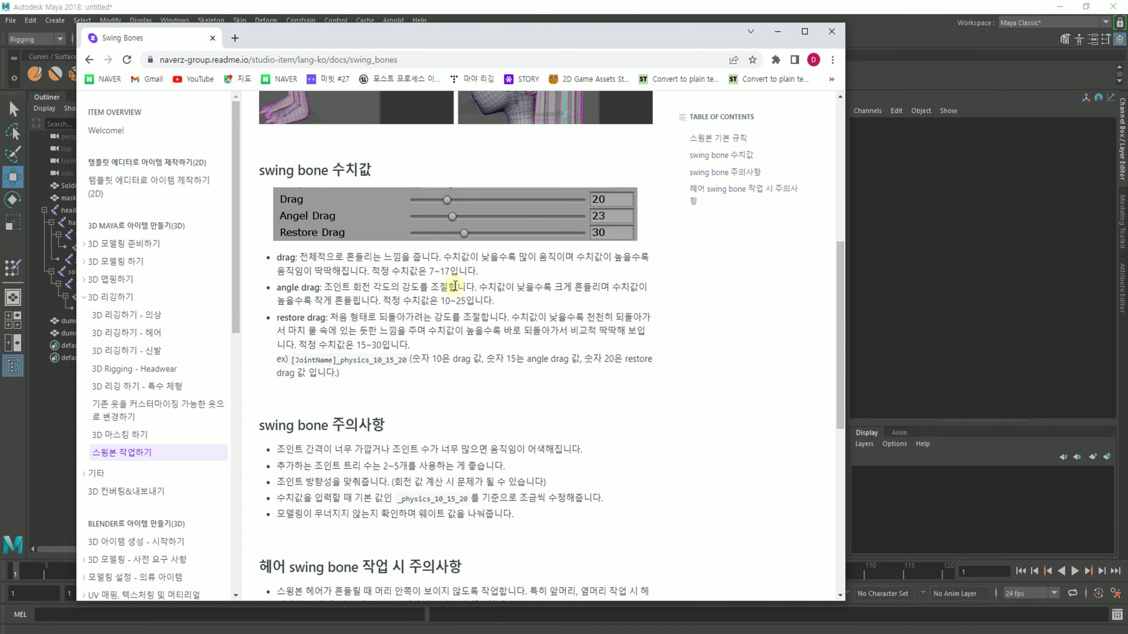
drag(838, 292, 839, 342)
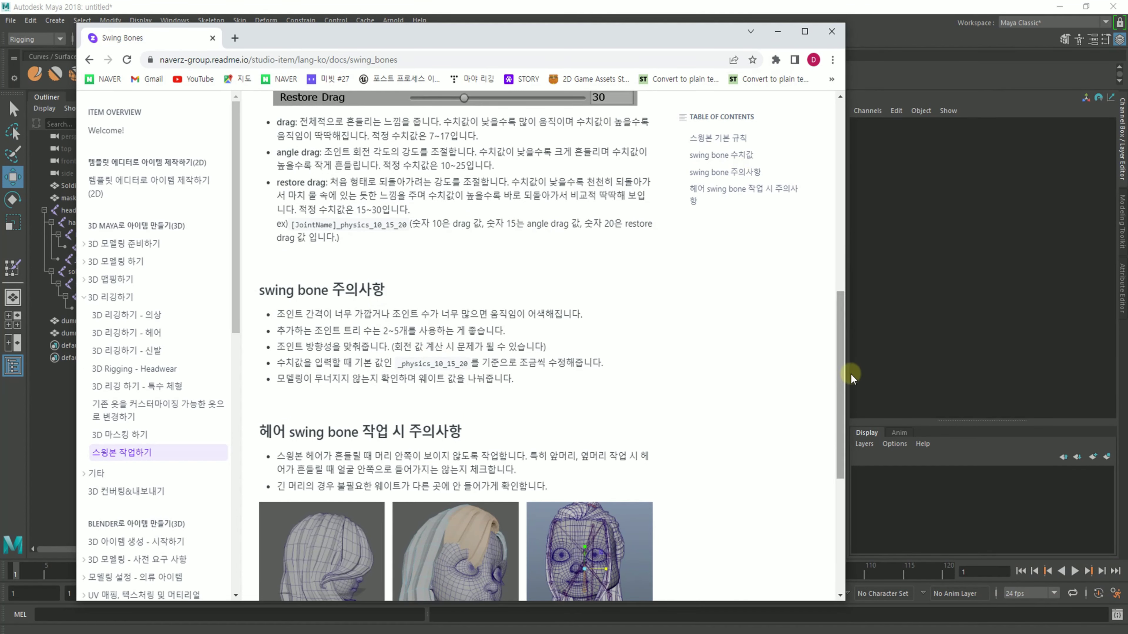
drag(840, 334, 845, 425)
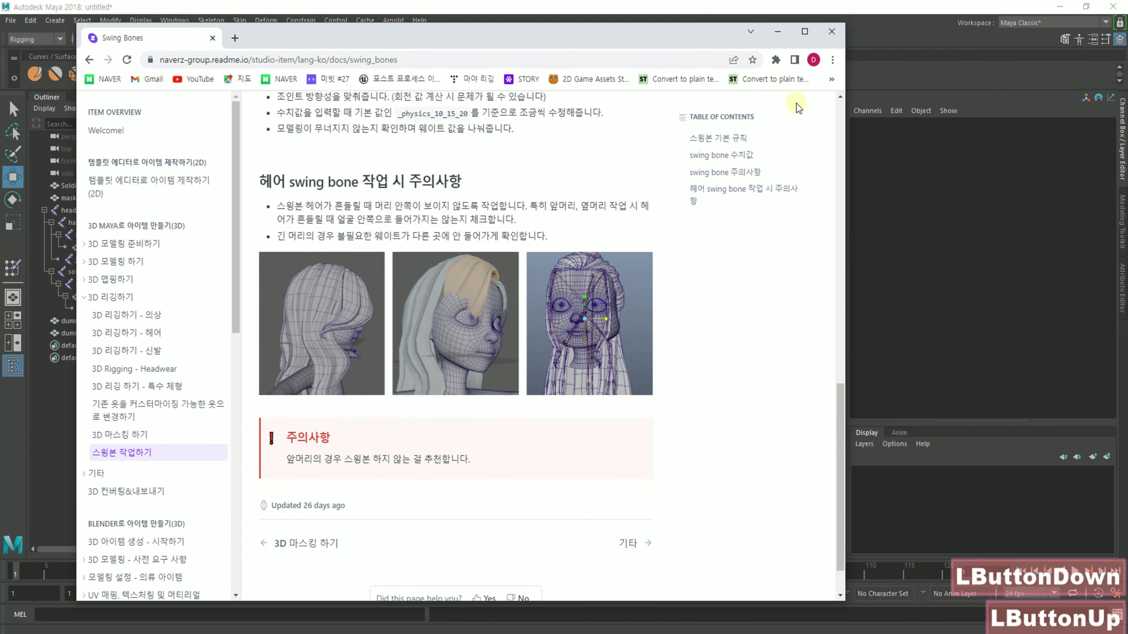
click(778, 33)
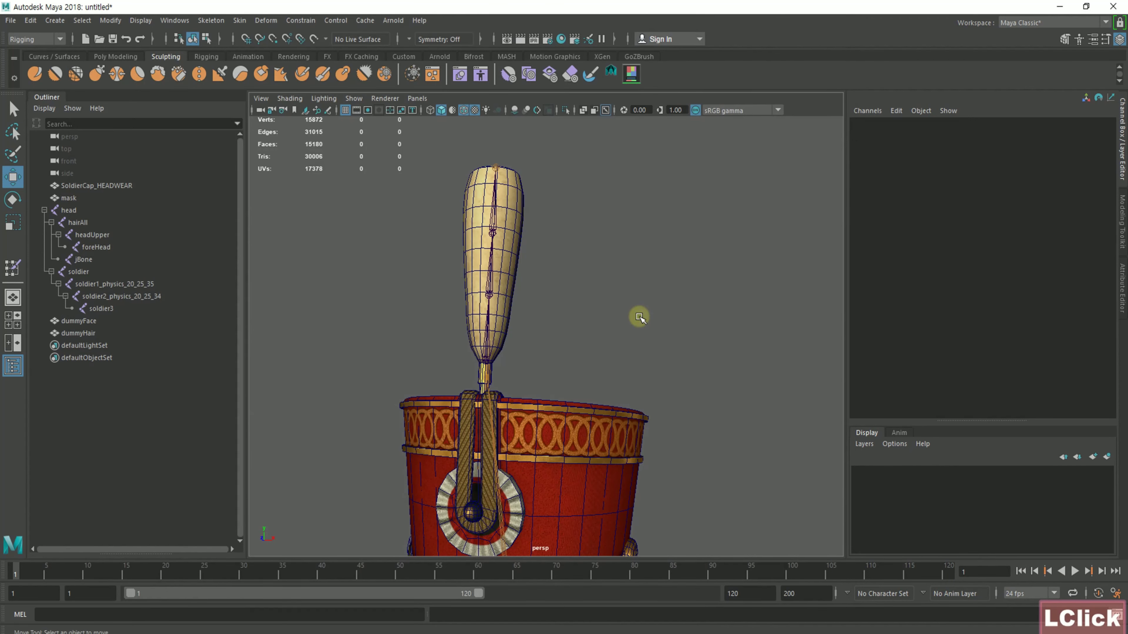
Select the head-to-soldier3 joint chain plus the mask and SoldierCap_HEADWEAR meshes
alt+middle_drag(597, 342, 589, 256)
alt+right_drag(595, 256, 549, 255)
alt+middle_drag(623, 312, 611, 196)
alt+right_drag(676, 263, 558, 279)
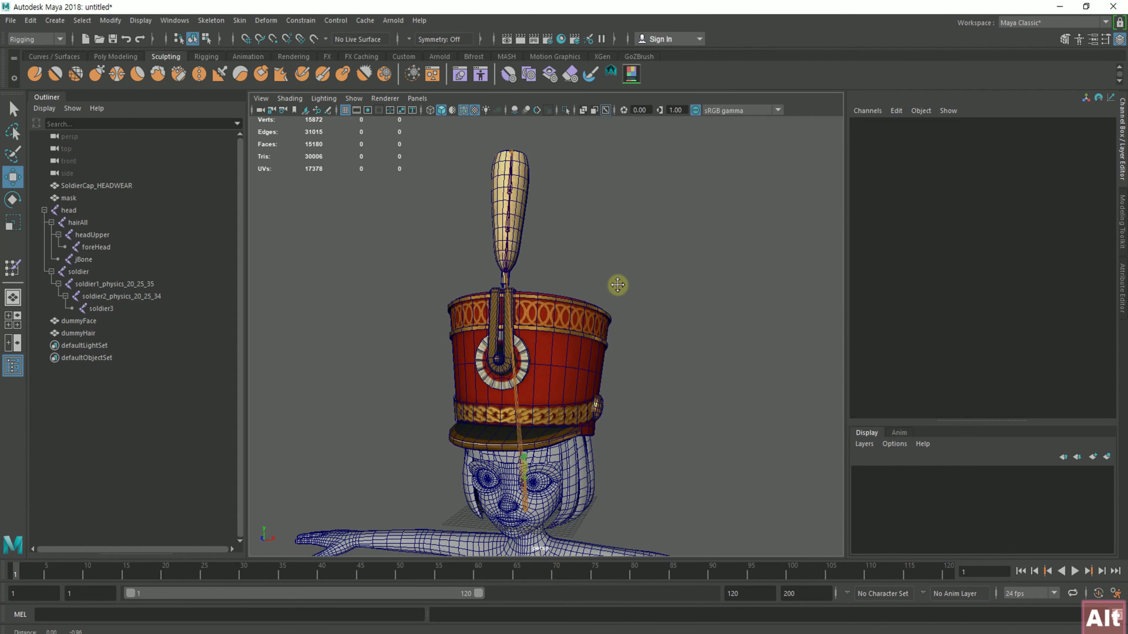
alt+drag(559, 279, 581, 288)
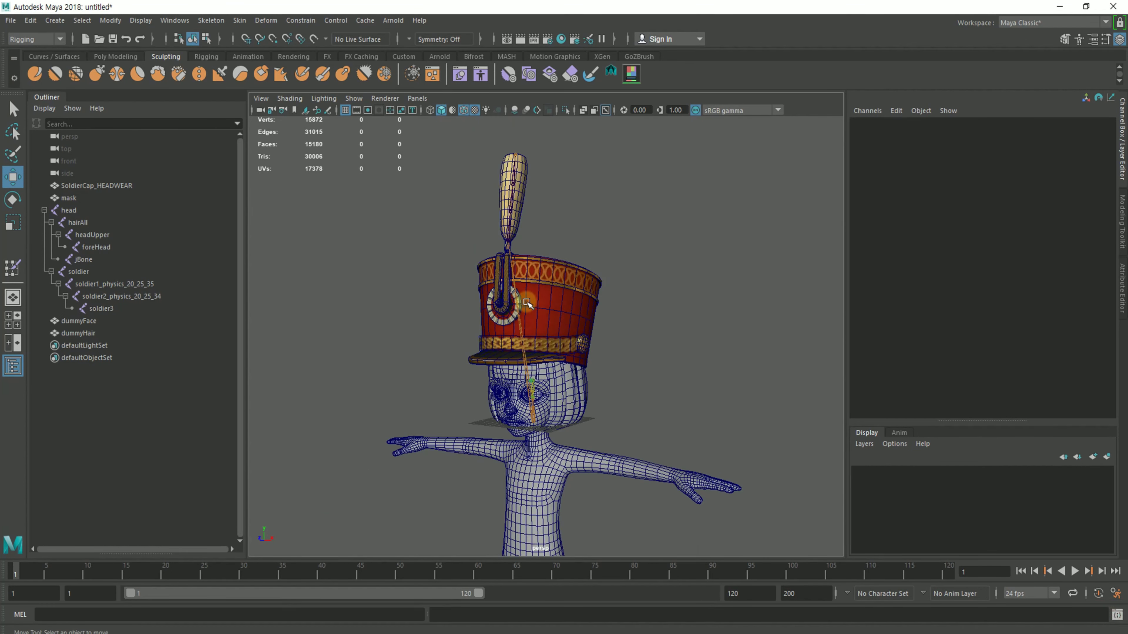
click(68, 210)
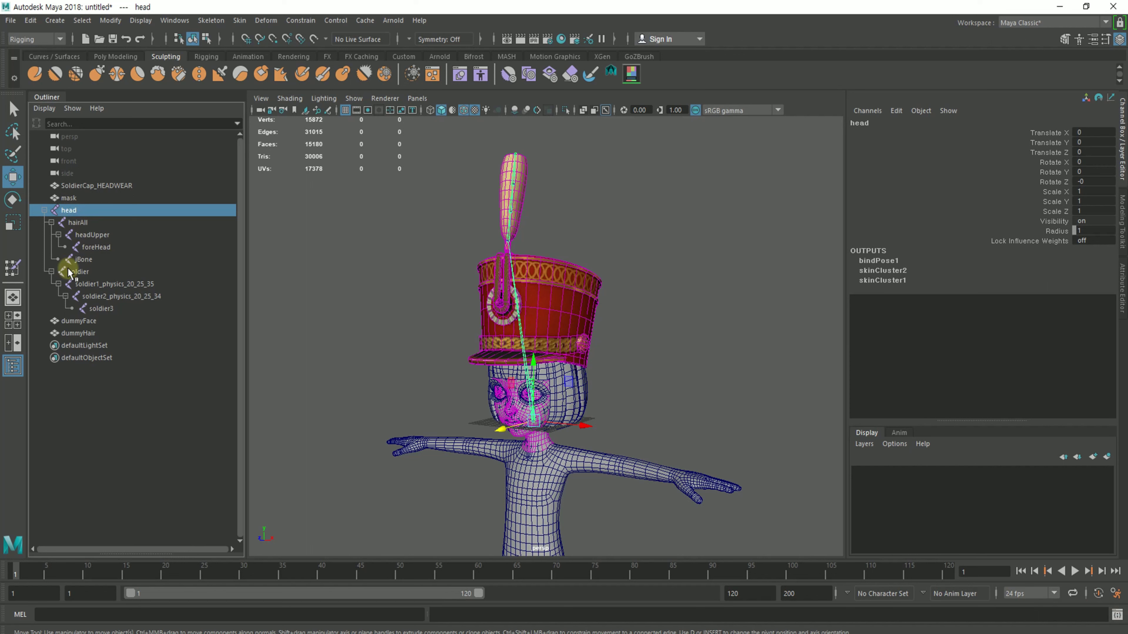
click(98, 308)
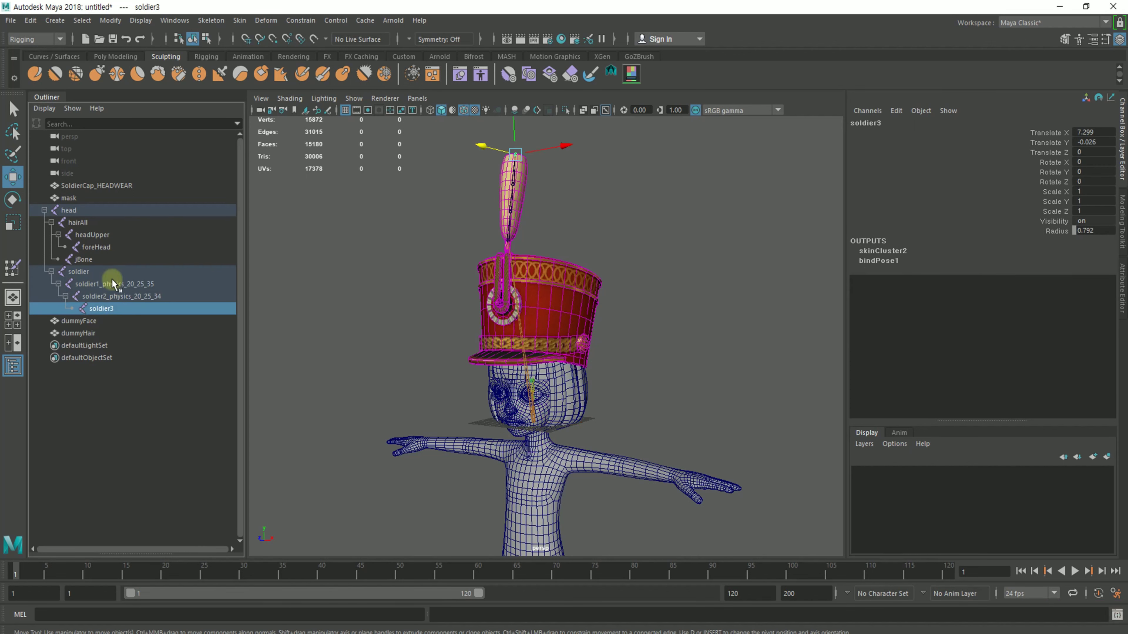
shift+click(76, 211)
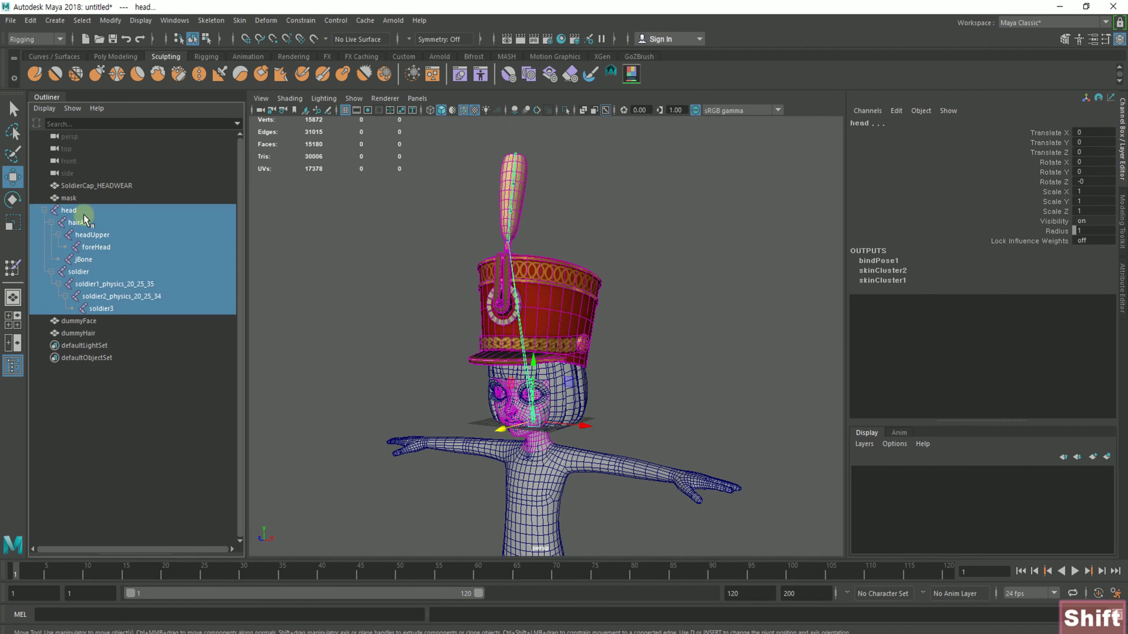
ctrl+click(70, 200)
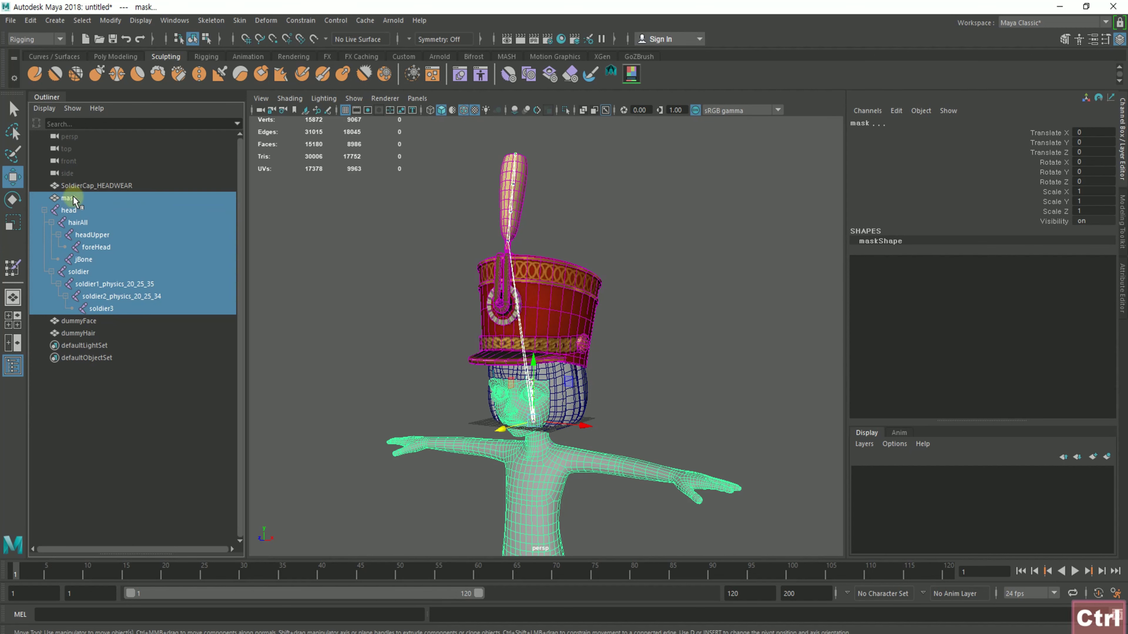
ctrl+click(111, 185)
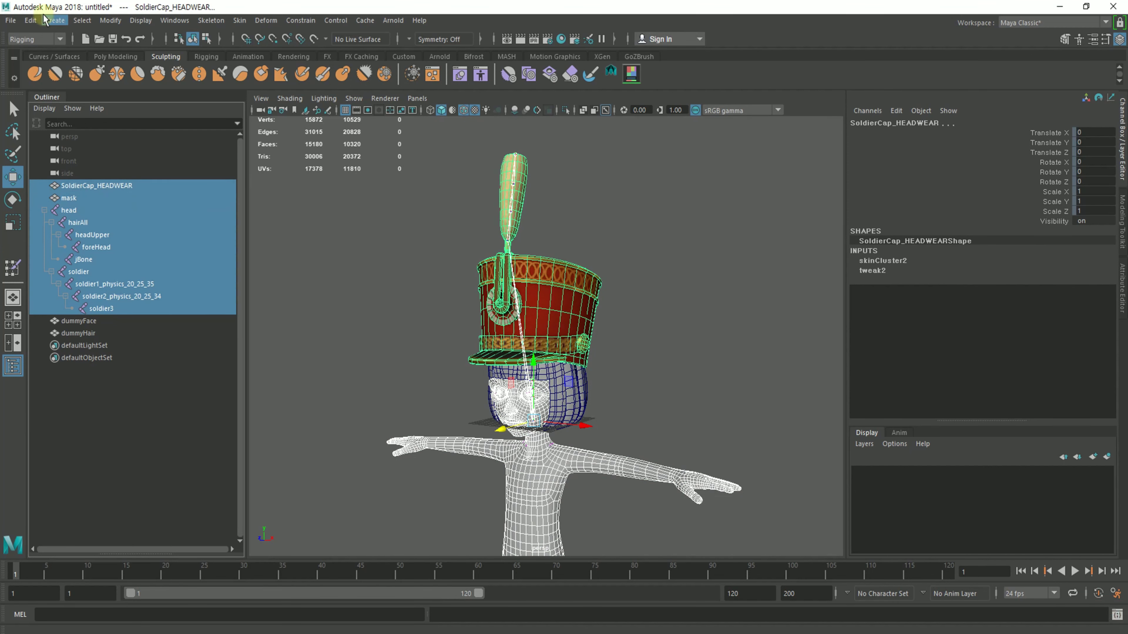
Export the selection as SoldierCap_HEADWEAR.fbx and clear the scene selection
click(11, 20)
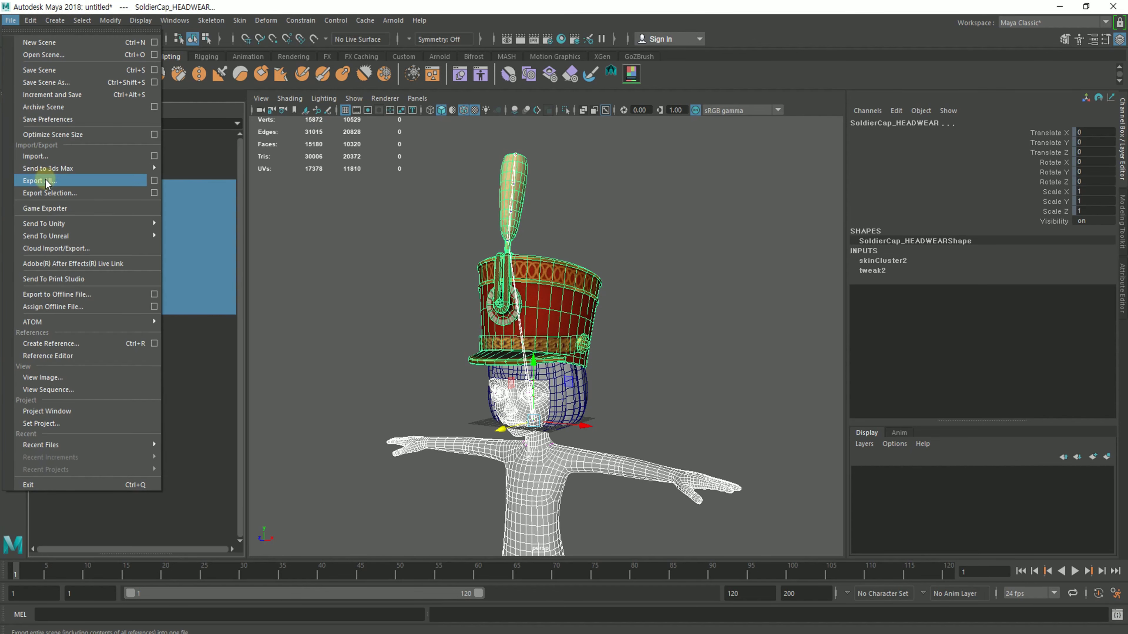
click(48, 192)
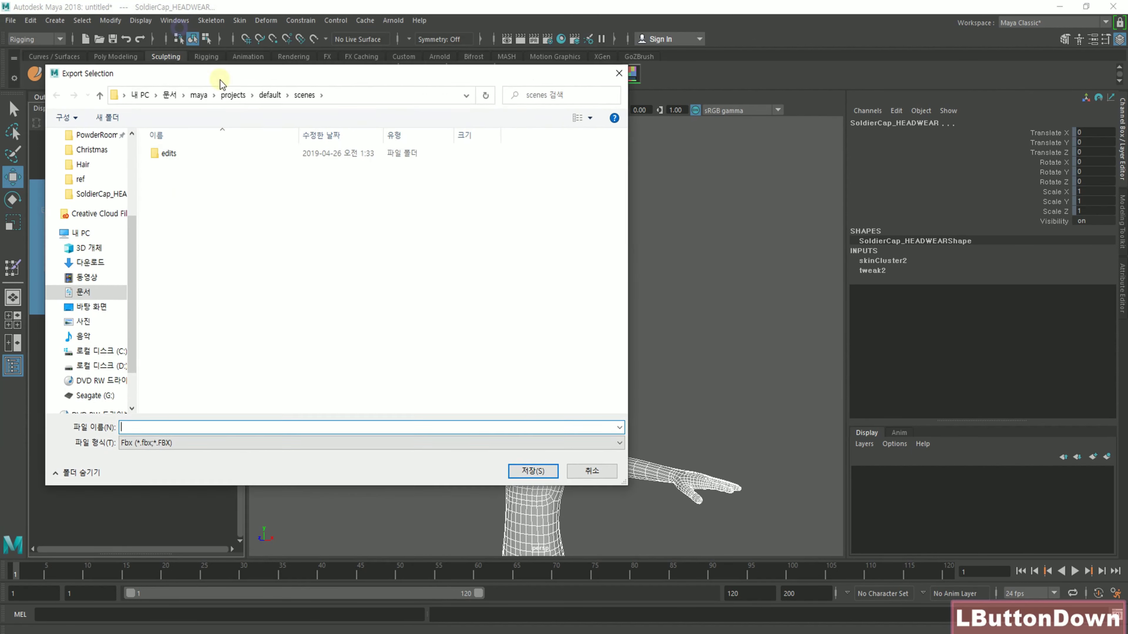
drag(219, 82, 259, 136)
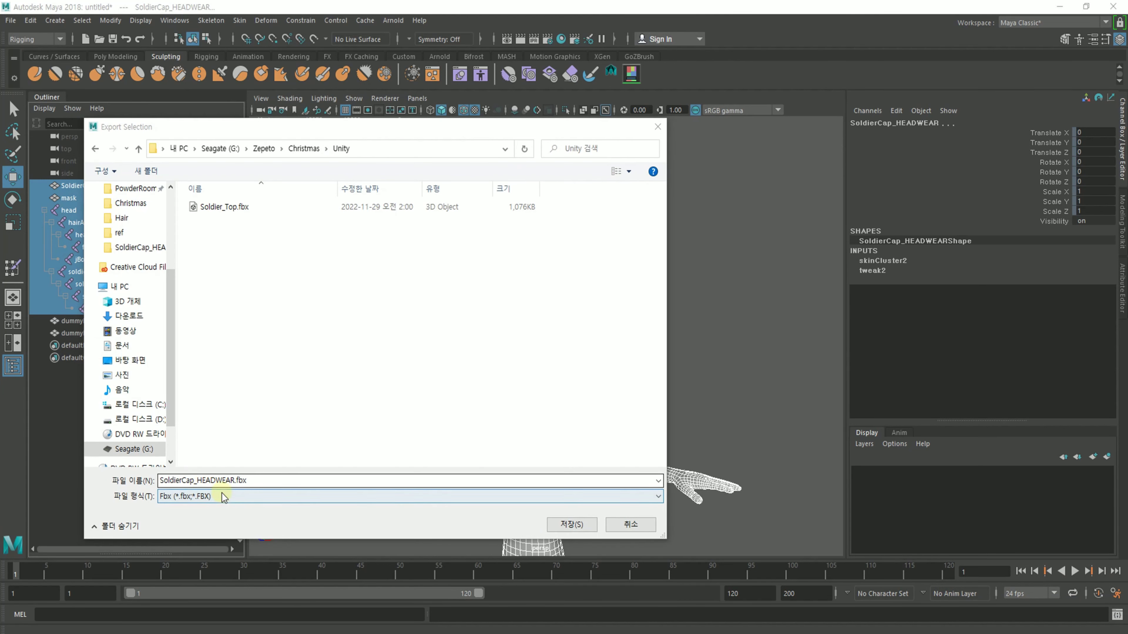
drag(380, 127, 422, 135)
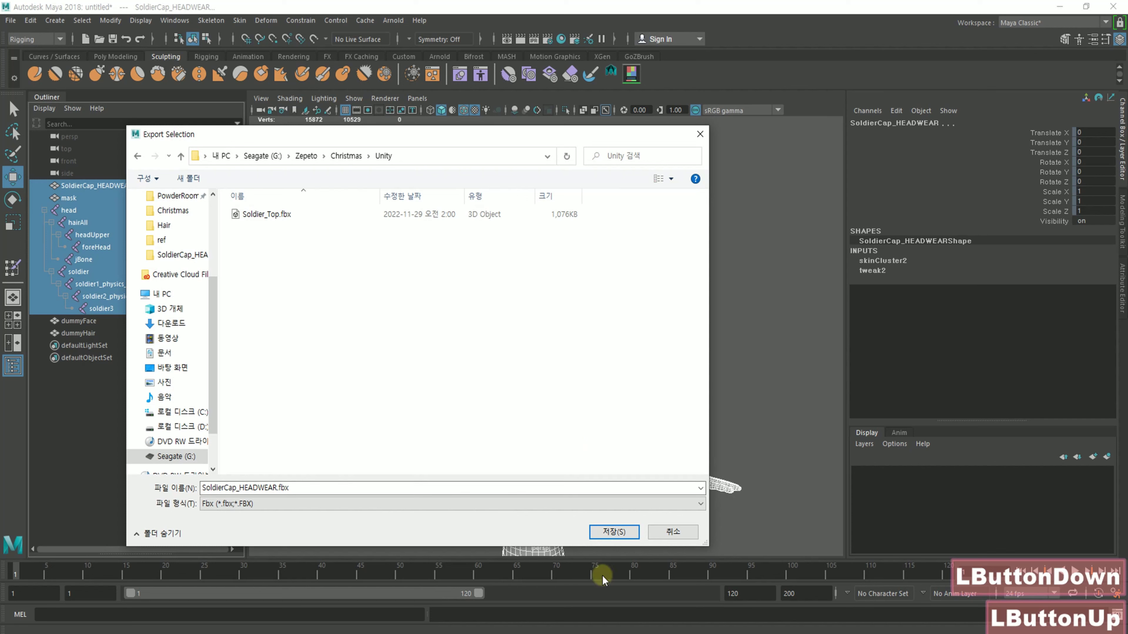
click(614, 532)
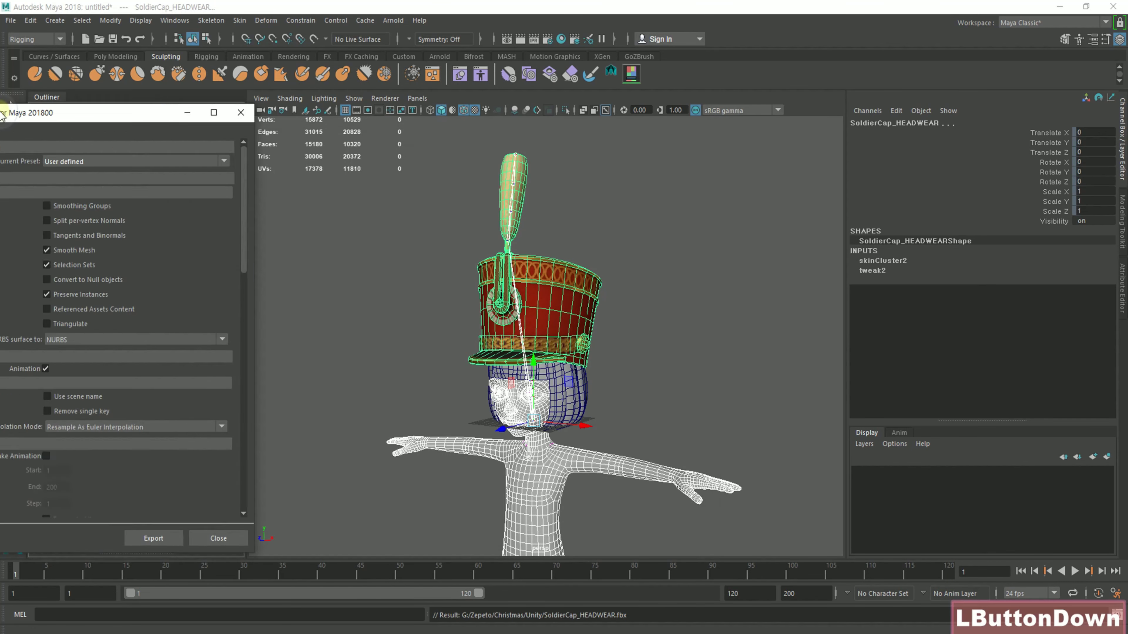
drag(3, 116, 335, 111)
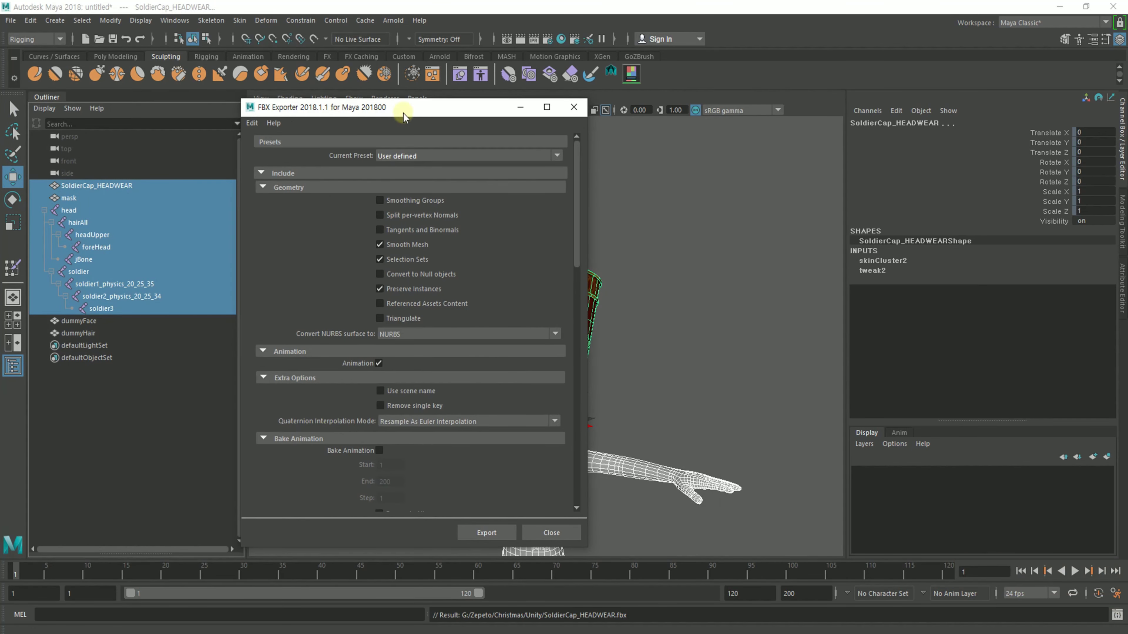
drag(403, 116, 424, 92)
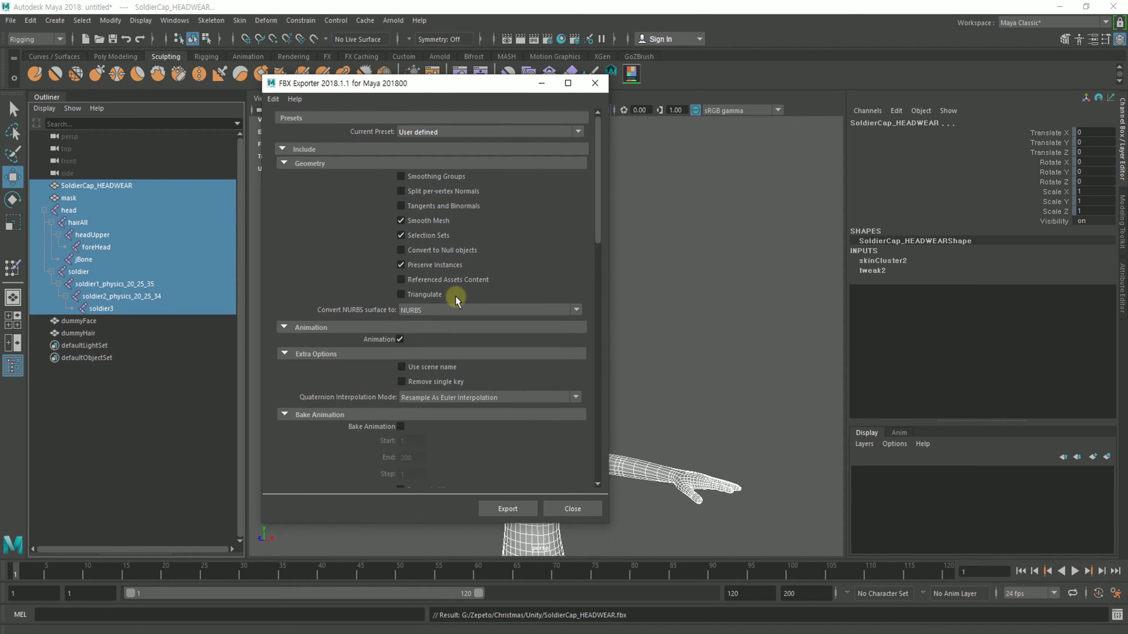
click(510, 509)
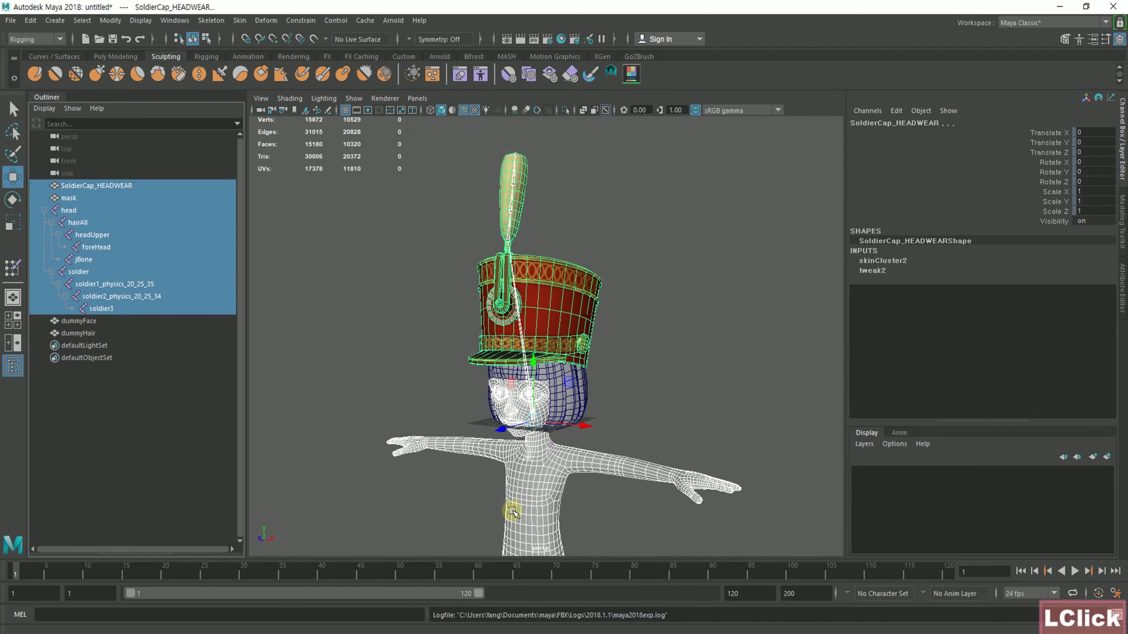
click(297, 283)
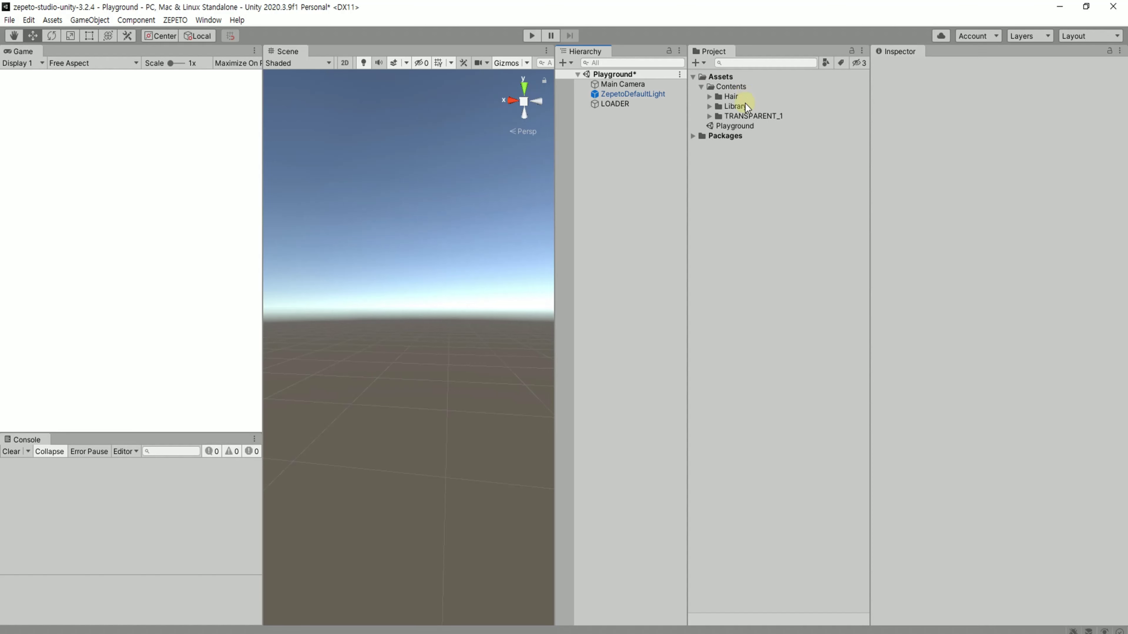
click(739, 86)
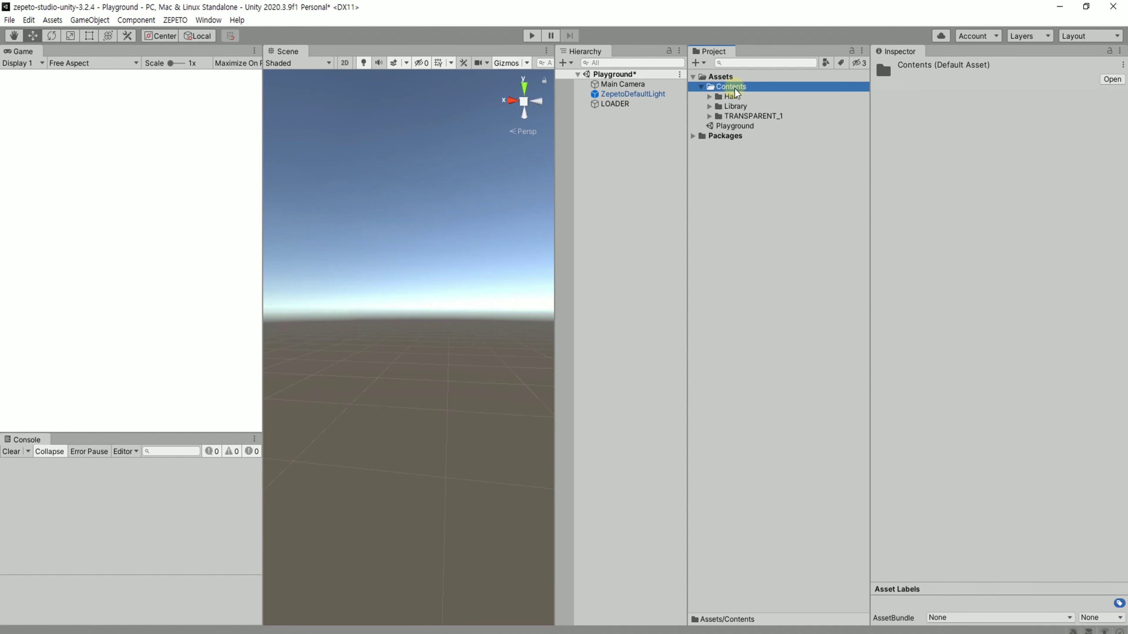
Create a new folder named Soldier inside Contents
right_click(736, 88)
mouse_move(739, 94)
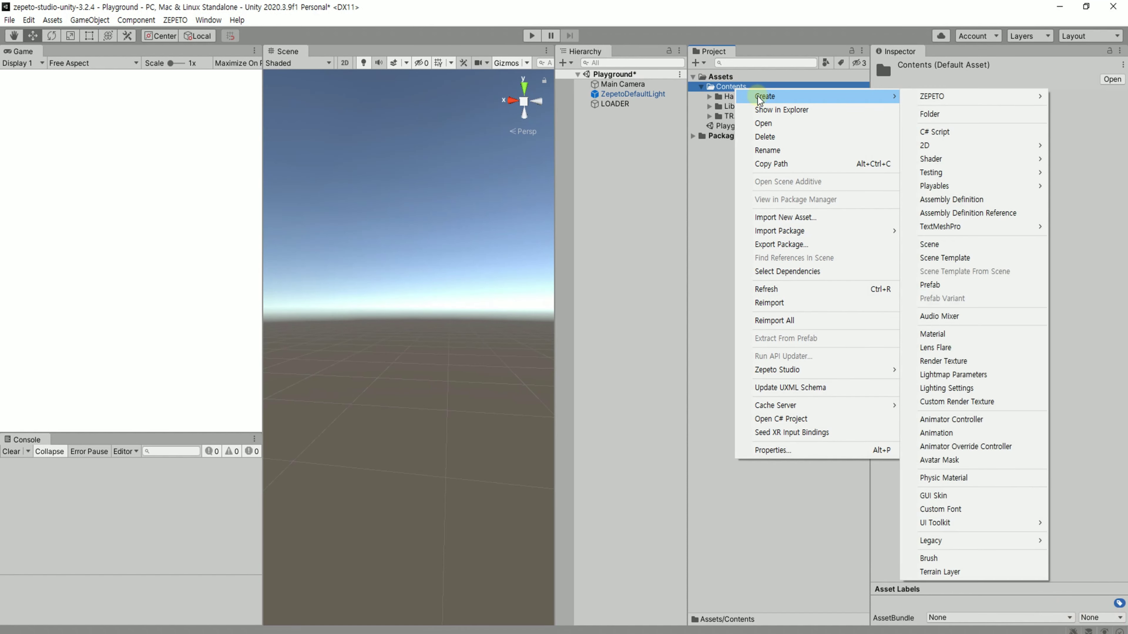
click(941, 111)
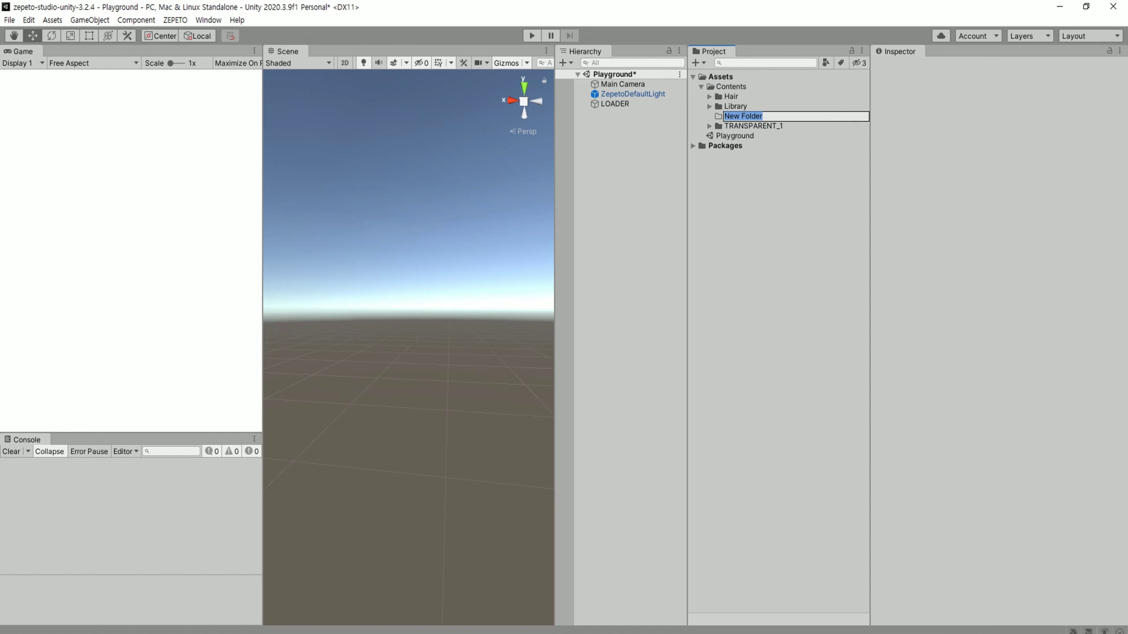
text(Soldier)
key(Return)
drag(740, 109, 744, 114)
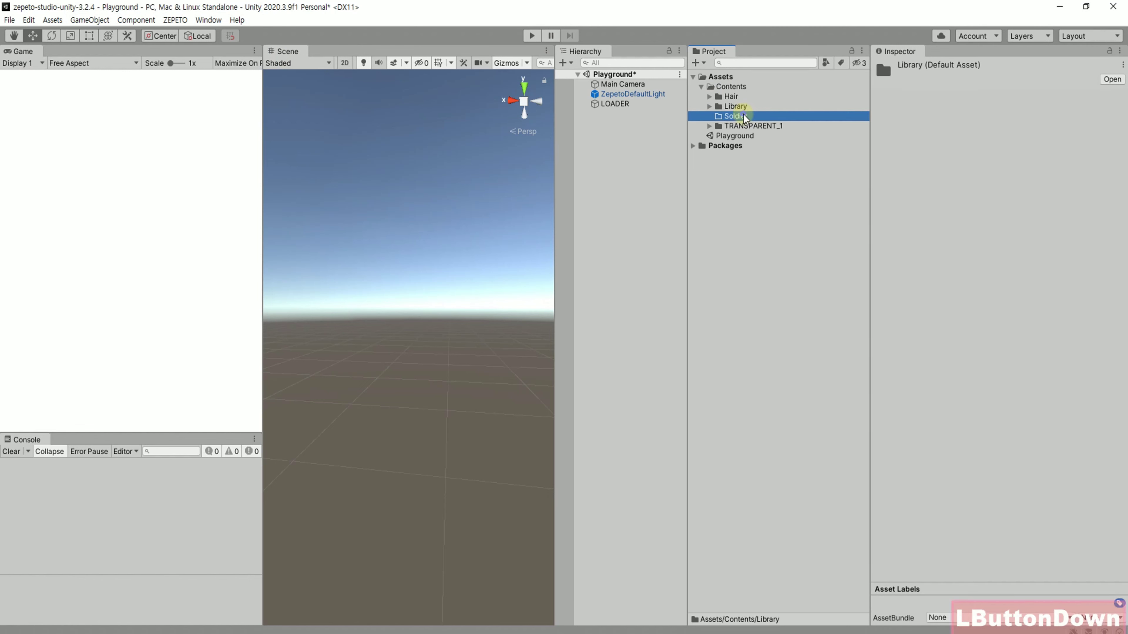
click(747, 116)
click(748, 111)
click(748, 118)
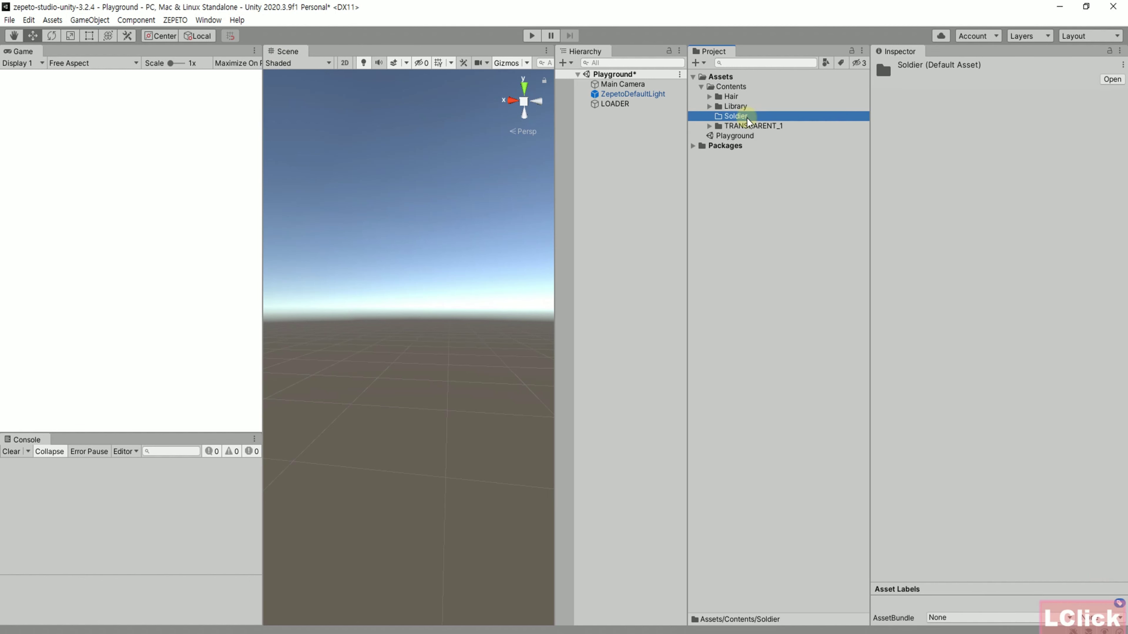
Drag SoldierCap_HEADWEAR.fbx into the Soldier folder and open its import settings
click(881, 57)
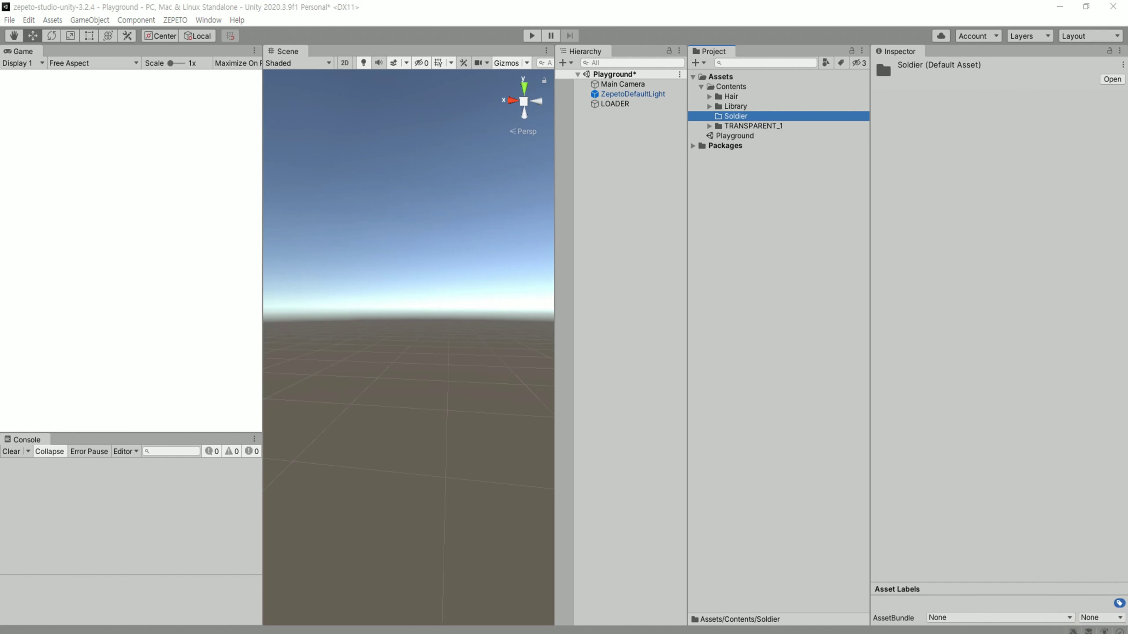
click(882, 57)
drag(0, 324, 743, 117)
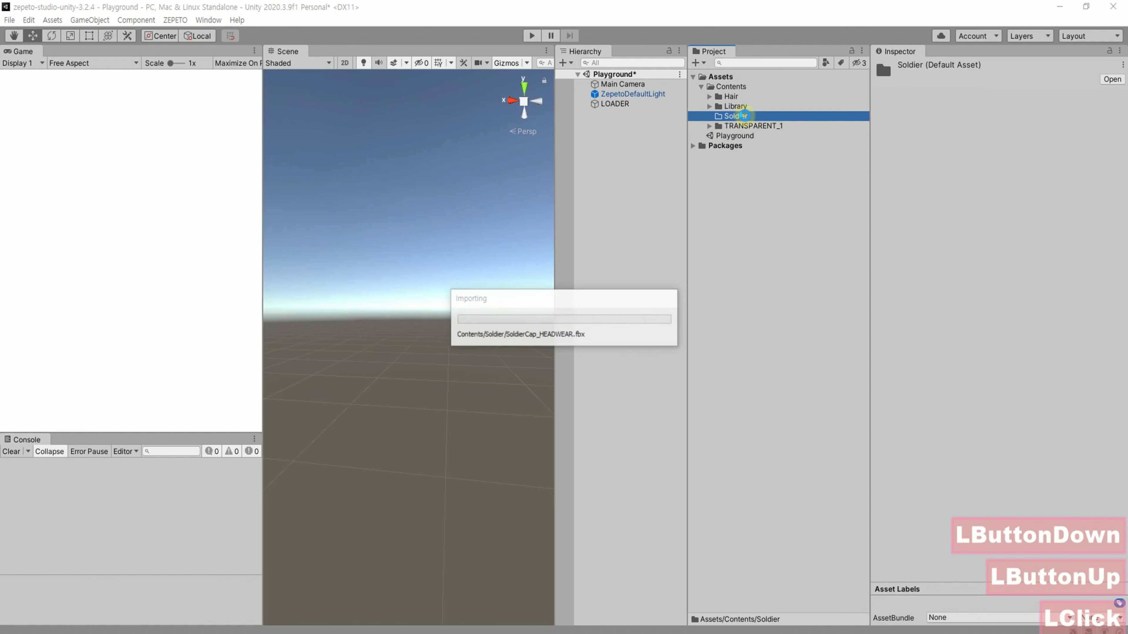
click(709, 116)
click(709, 117)
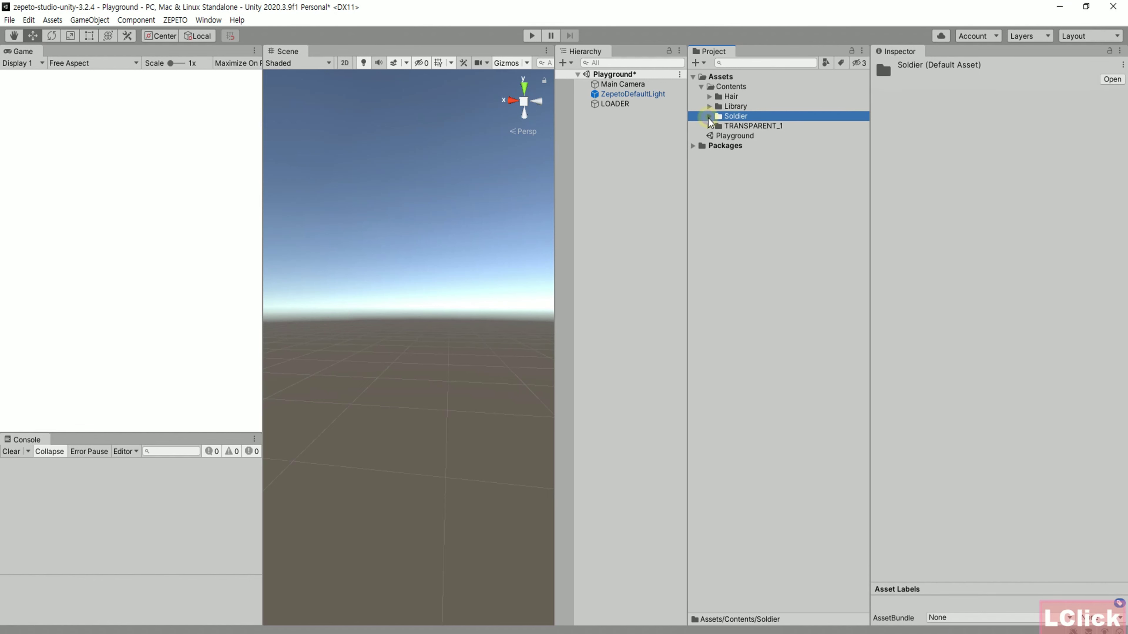
click(709, 117)
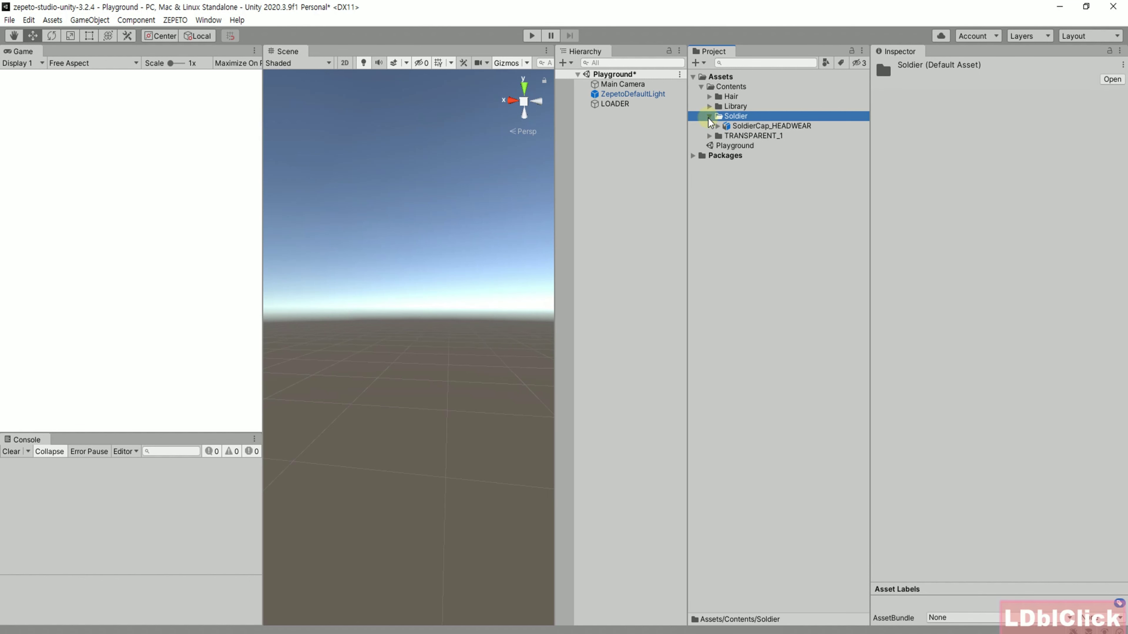
click(740, 126)
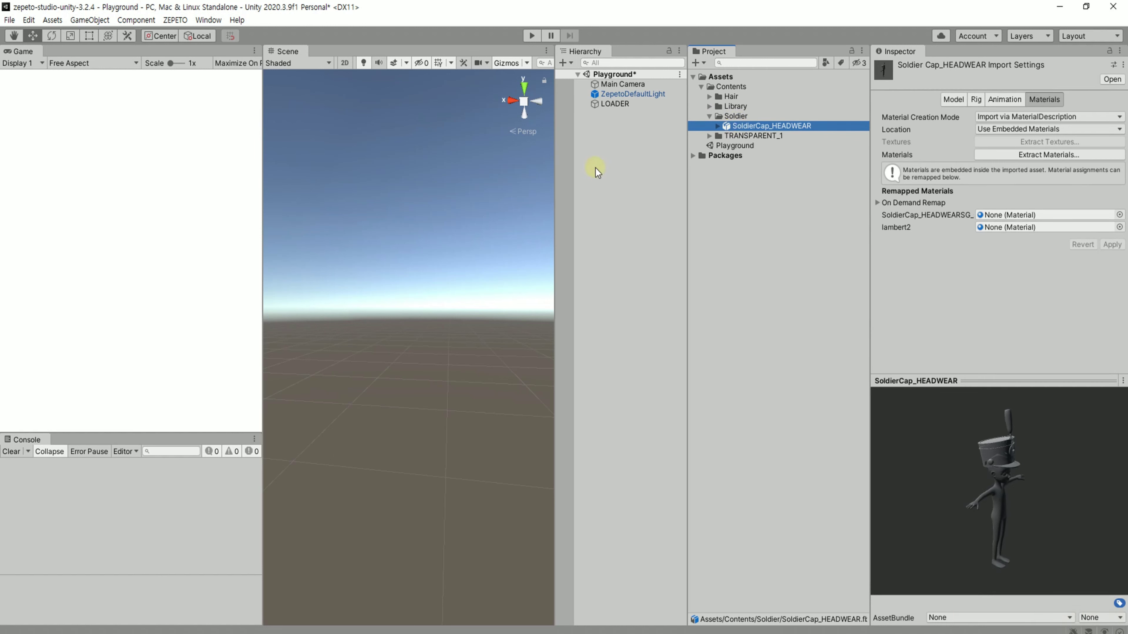
Create a New Material asset in the Soldier folder, keeping its default name
click(737, 117)
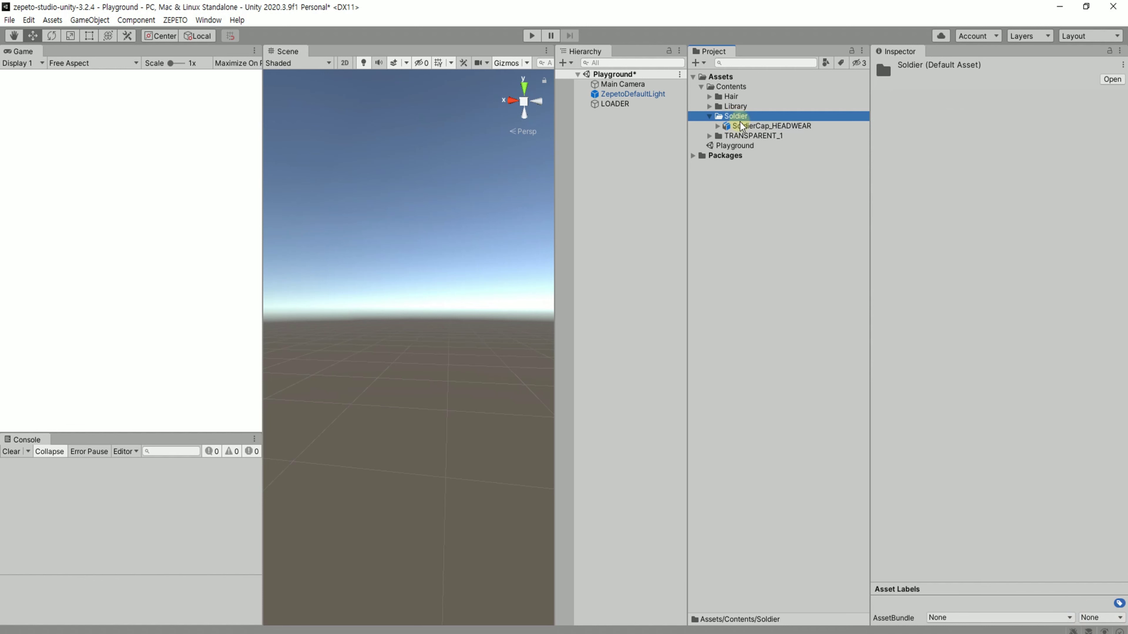
right_click(744, 118)
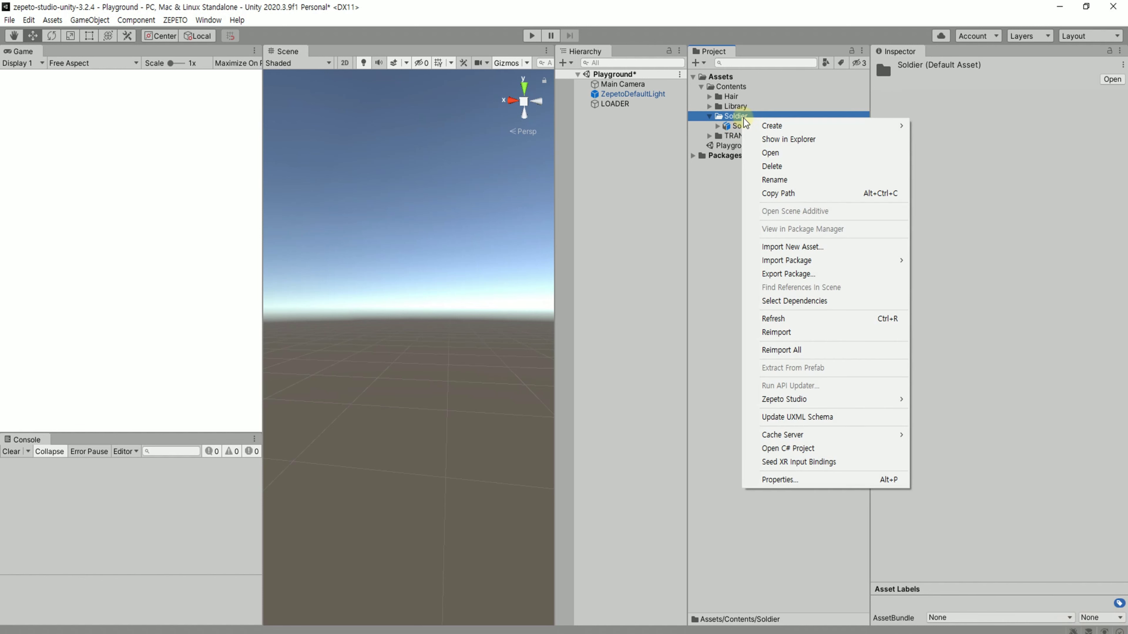
mouse_move(772, 129)
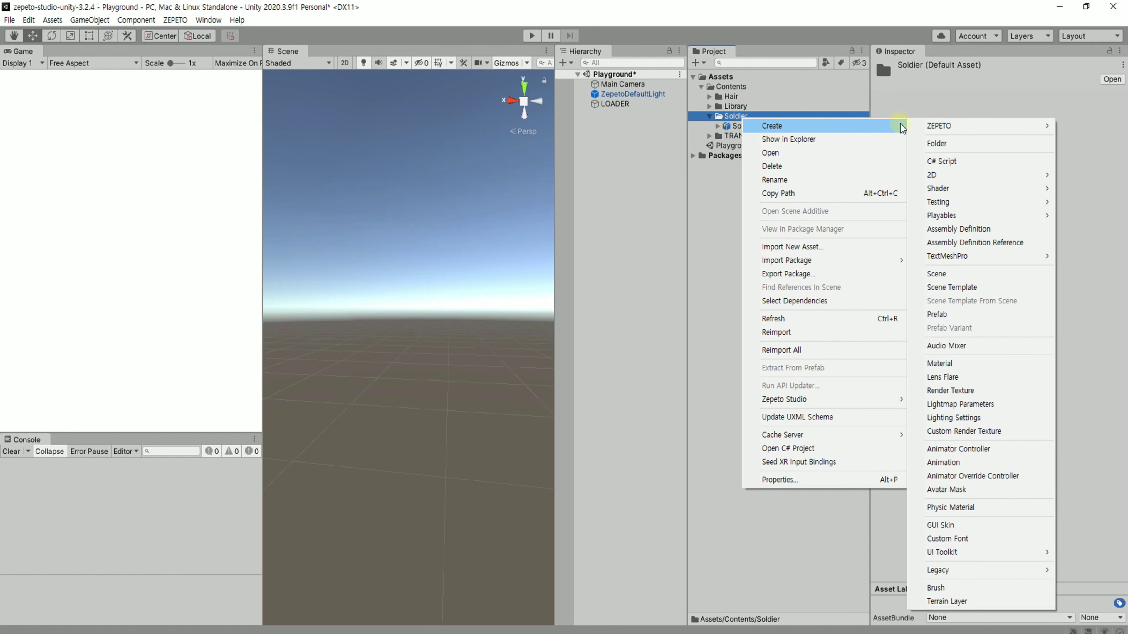
click(990, 363)
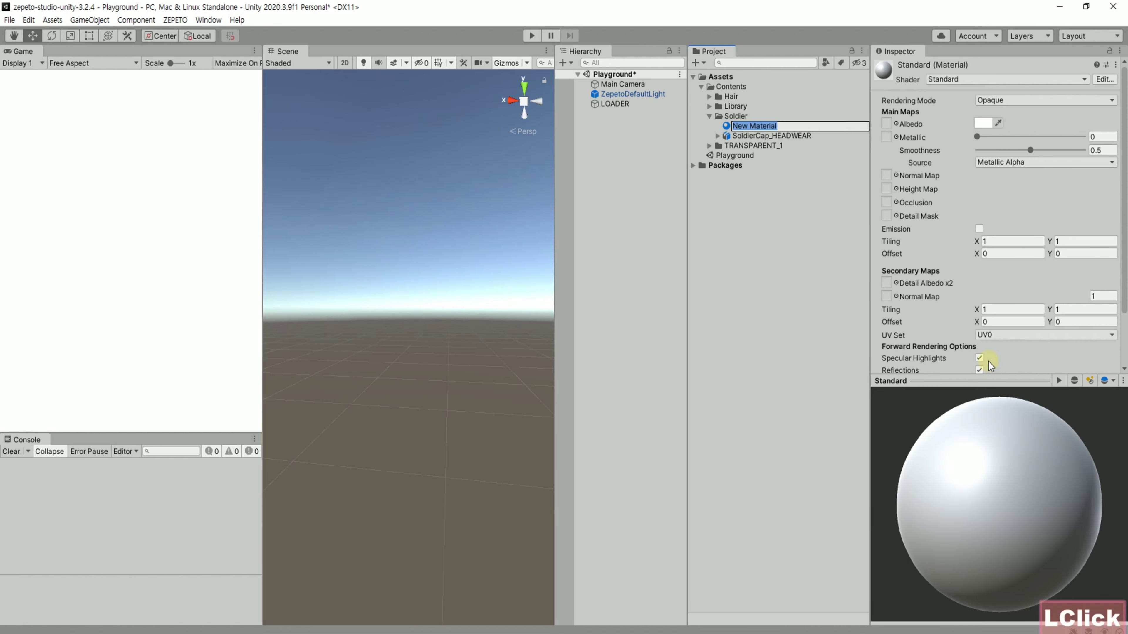
click(788, 135)
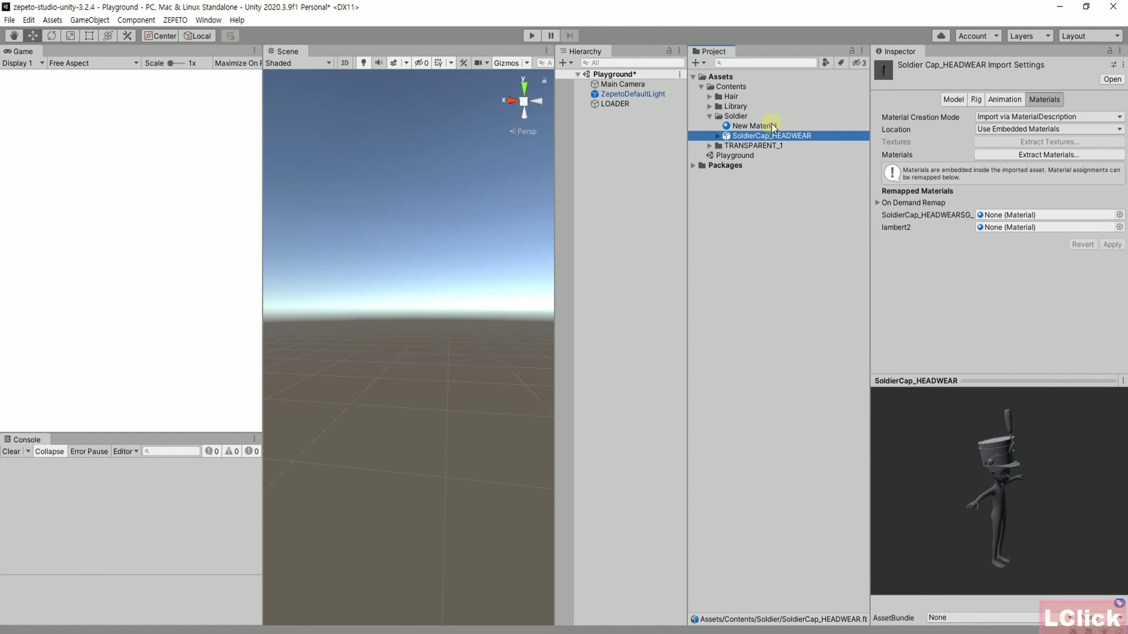
click(772, 124)
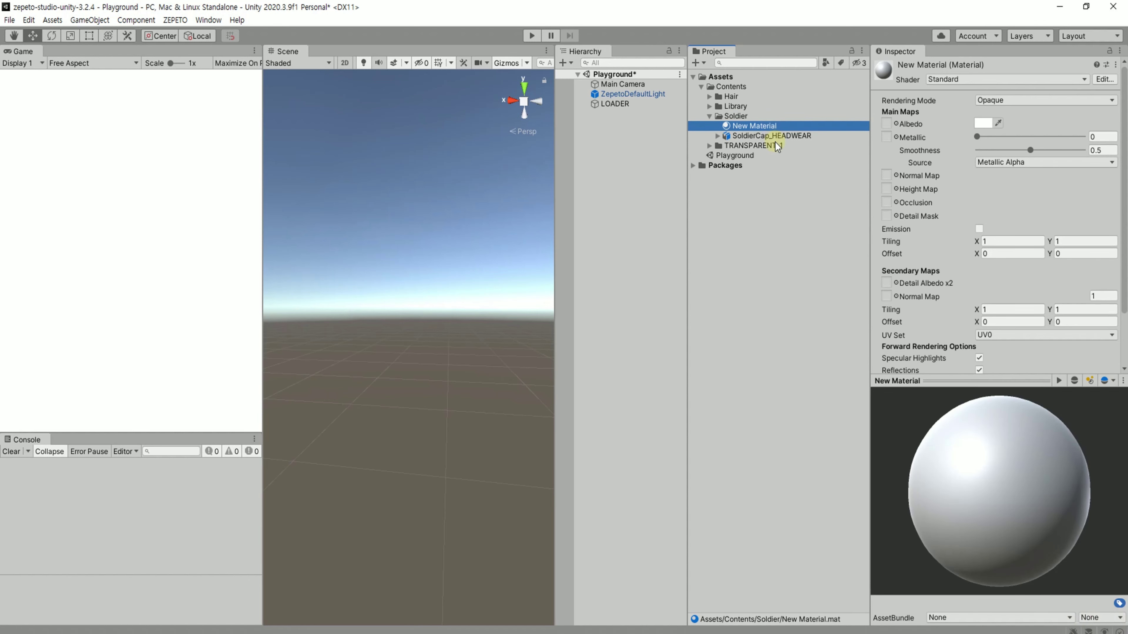
Review SoldierCap_HEADWEAR's embedded material list and rotate its preview model in the Inspector
click(738, 137)
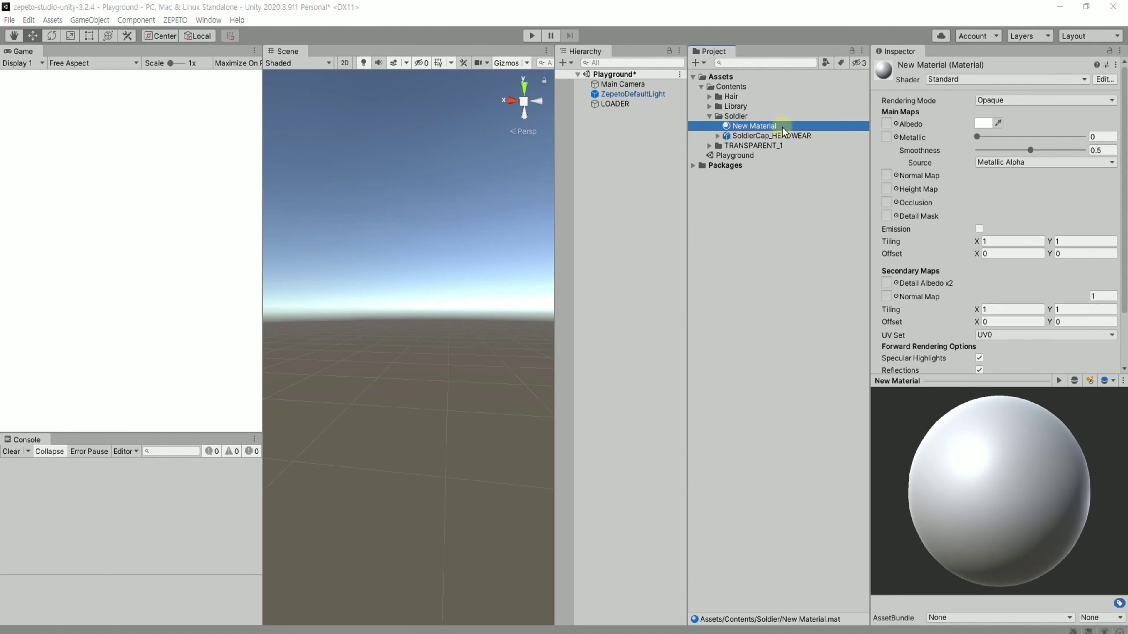
click(776, 137)
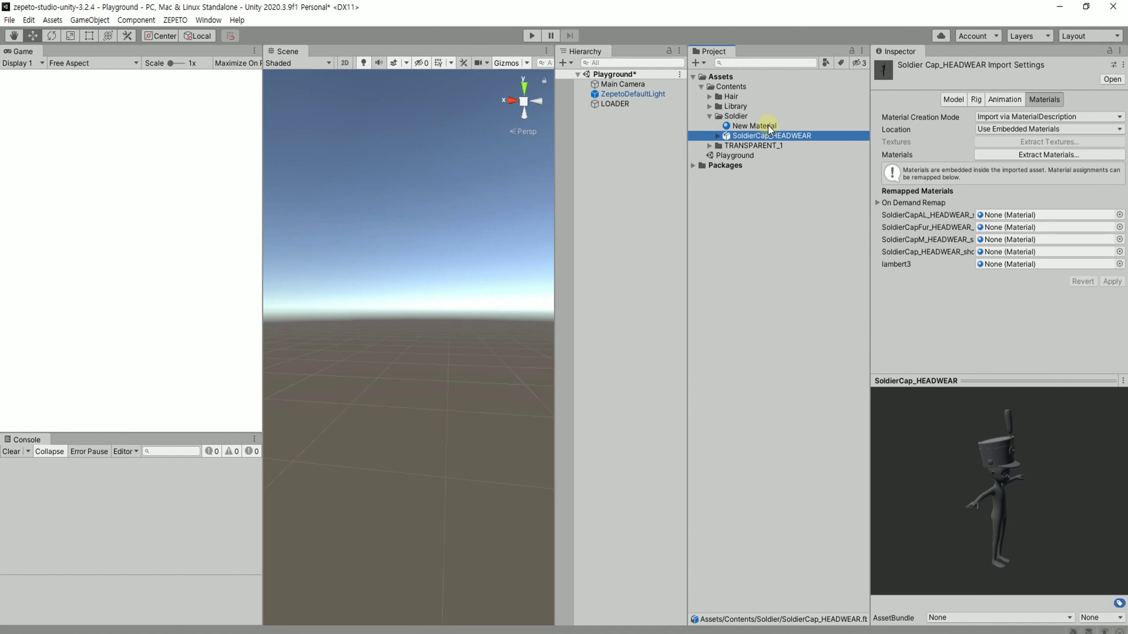
click(772, 126)
click(771, 134)
drag(869, 249, 841, 251)
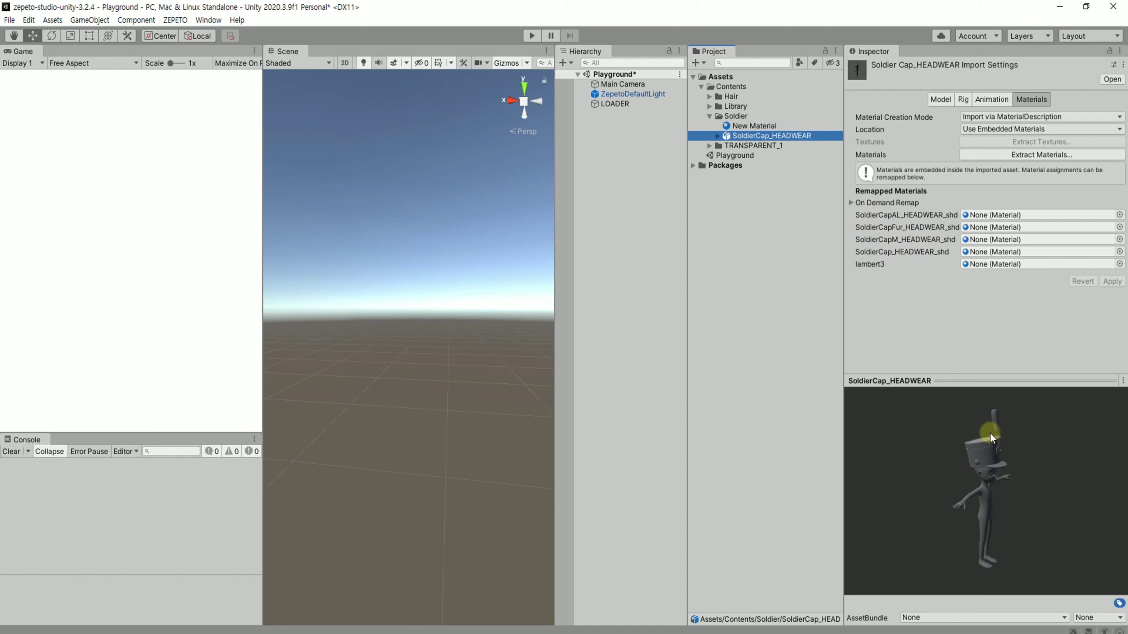
drag(1001, 475, 996, 456)
Back in Maya, select the soldier cap and inspect its chain band up close
click(1059, 6)
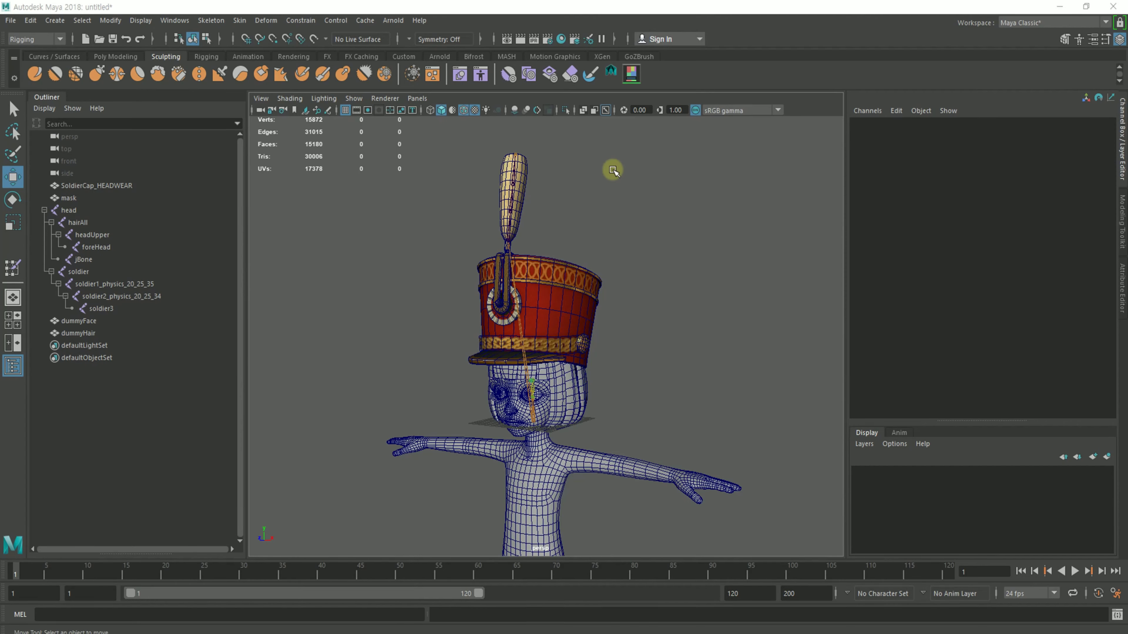
click(566, 290)
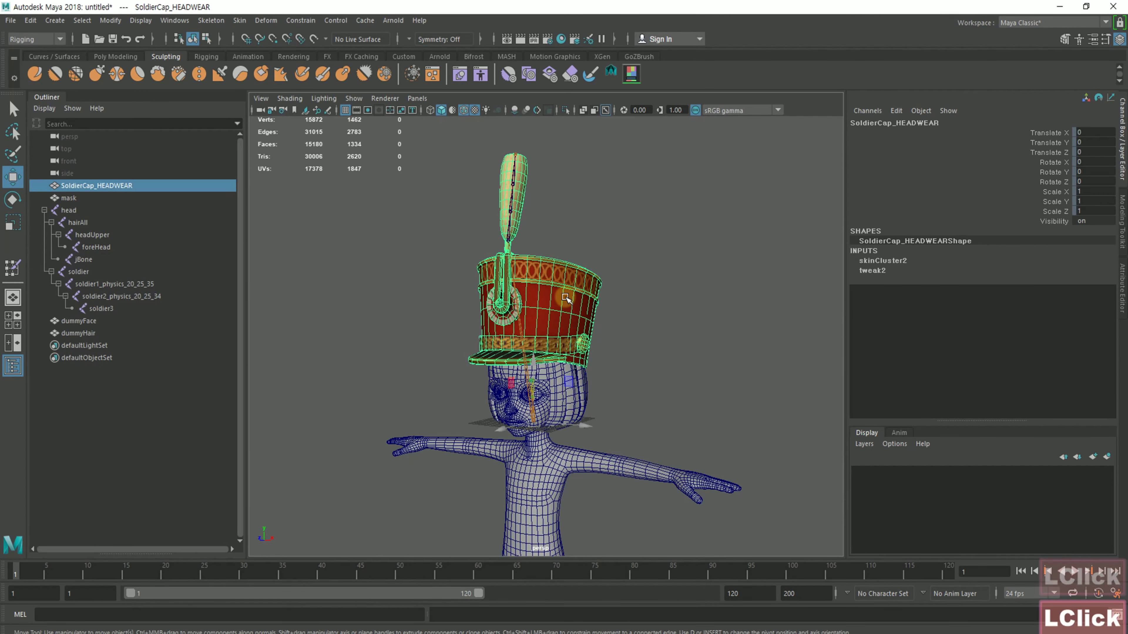
alt+drag(547, 325, 493, 329)
alt+right_drag(493, 330, 557, 376)
right_drag(535, 321, 539, 363)
double_click(559, 327)
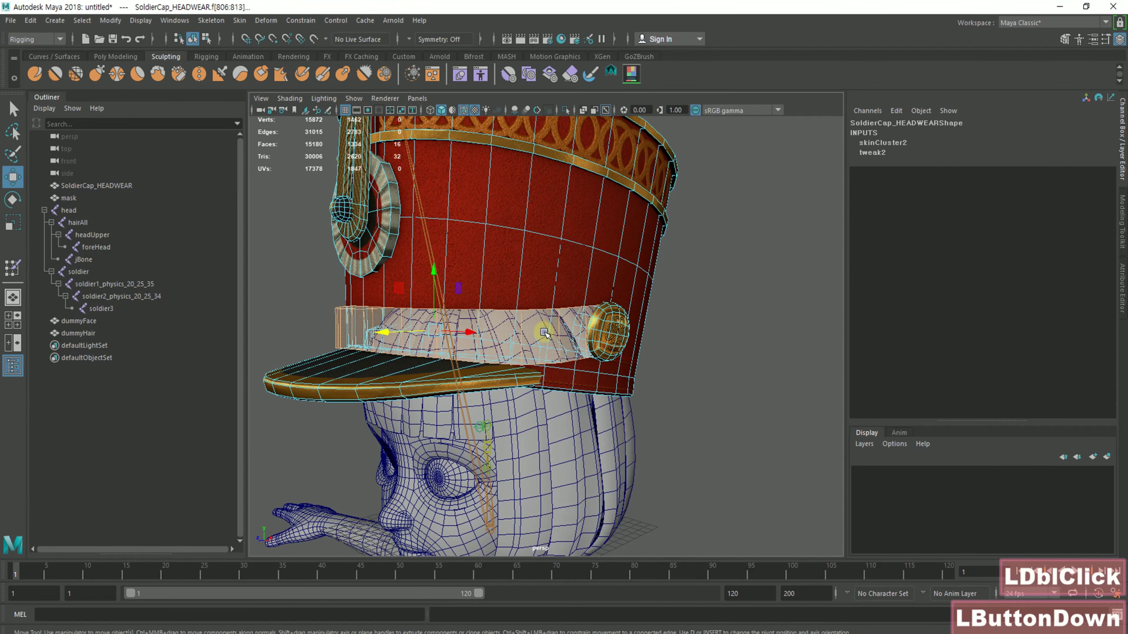
click(760, 345)
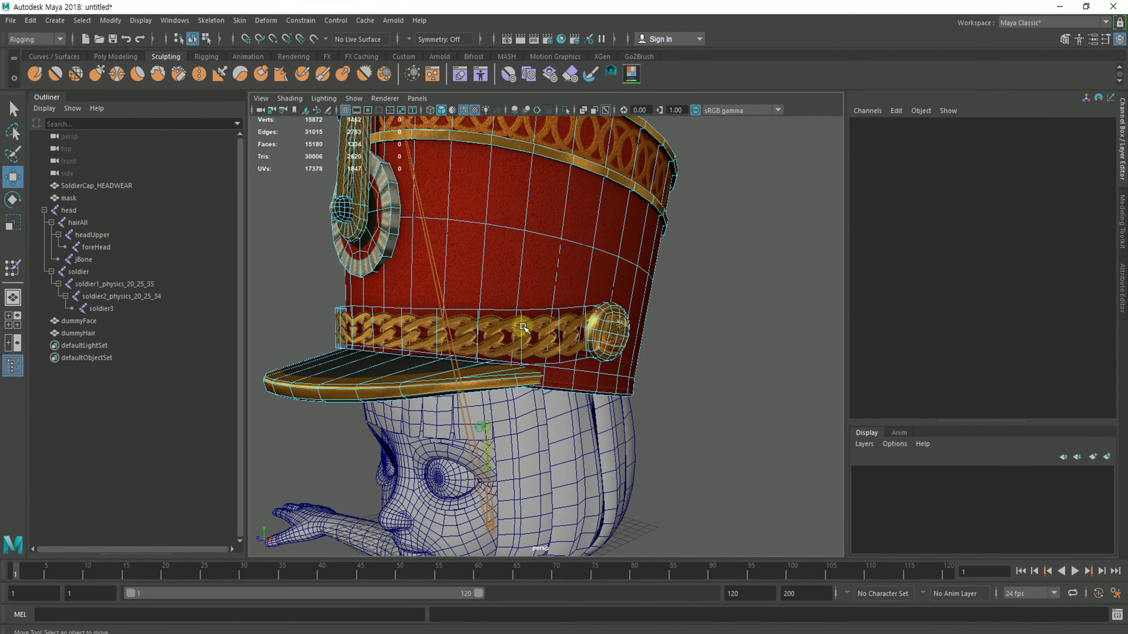
alt+drag(736, 312, 613, 256)
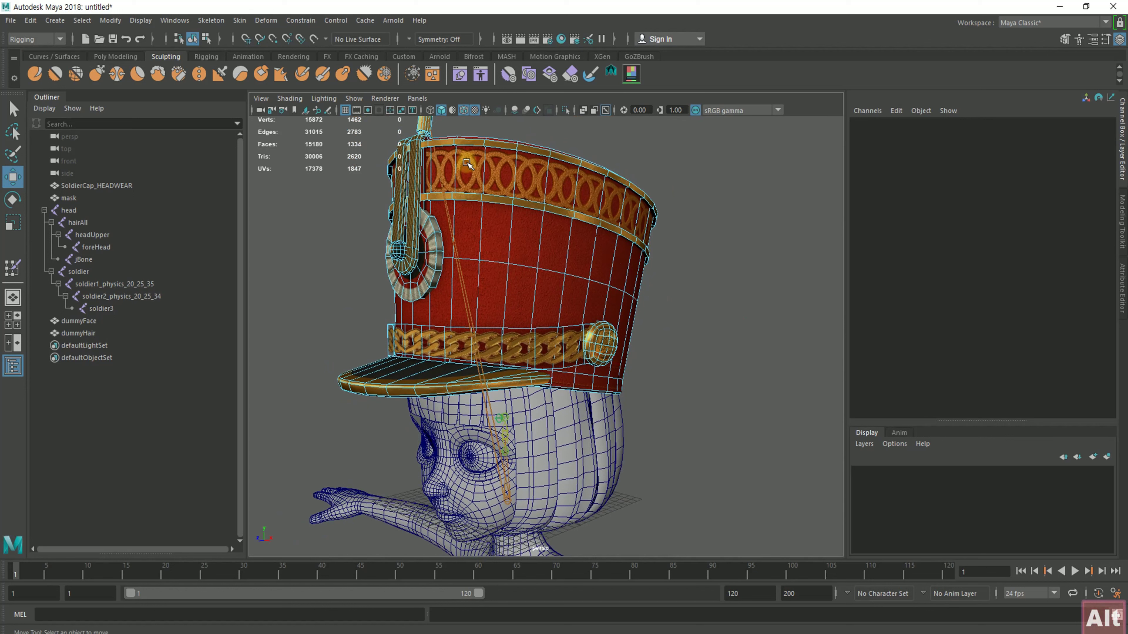
Open the Viewport 2.0 renderer settings from the viewport Renderer menu
click(355, 98)
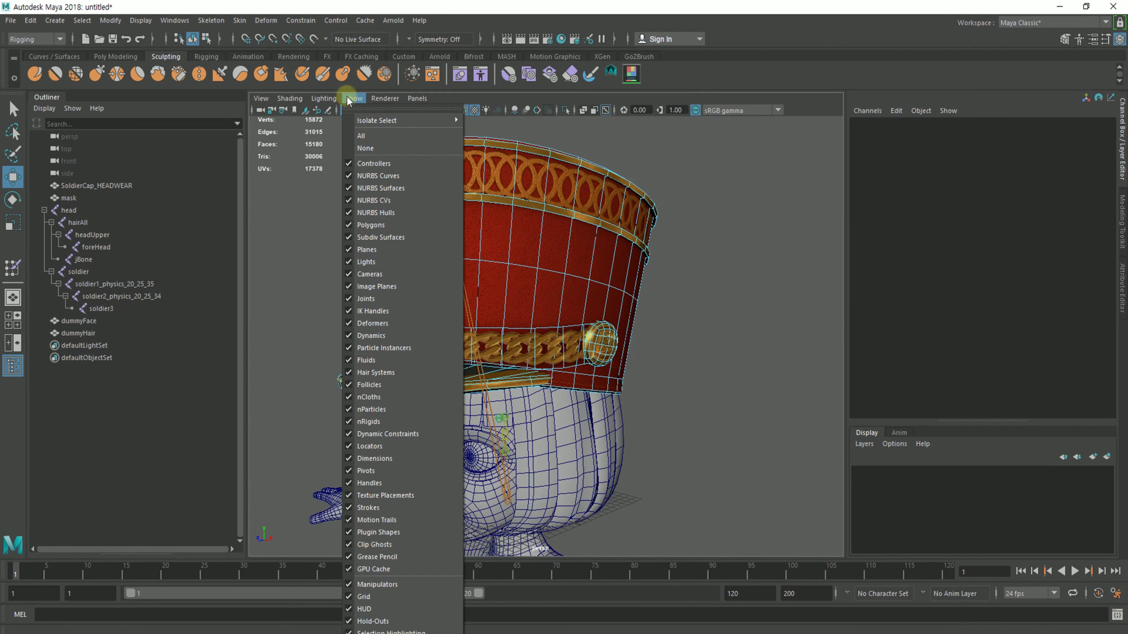
mouse_move(340, 100)
mouse_move(382, 100)
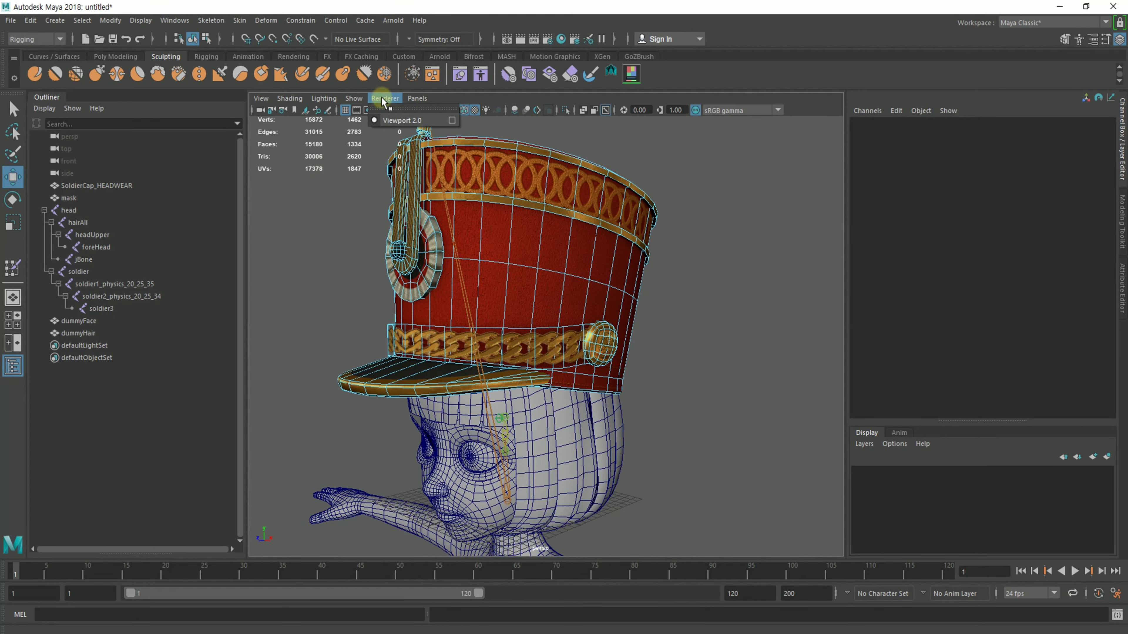
click(456, 120)
Try Object Sorting as the transparency algorithm and orbit to compare the cap
drag(0, 165, 750, 181)
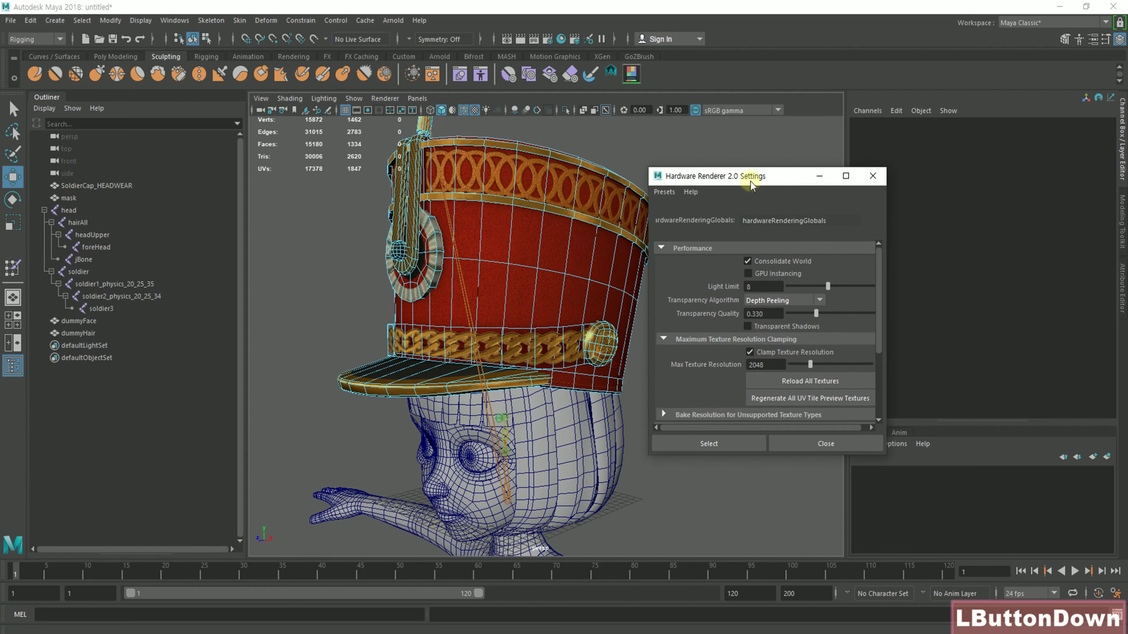
click(819, 301)
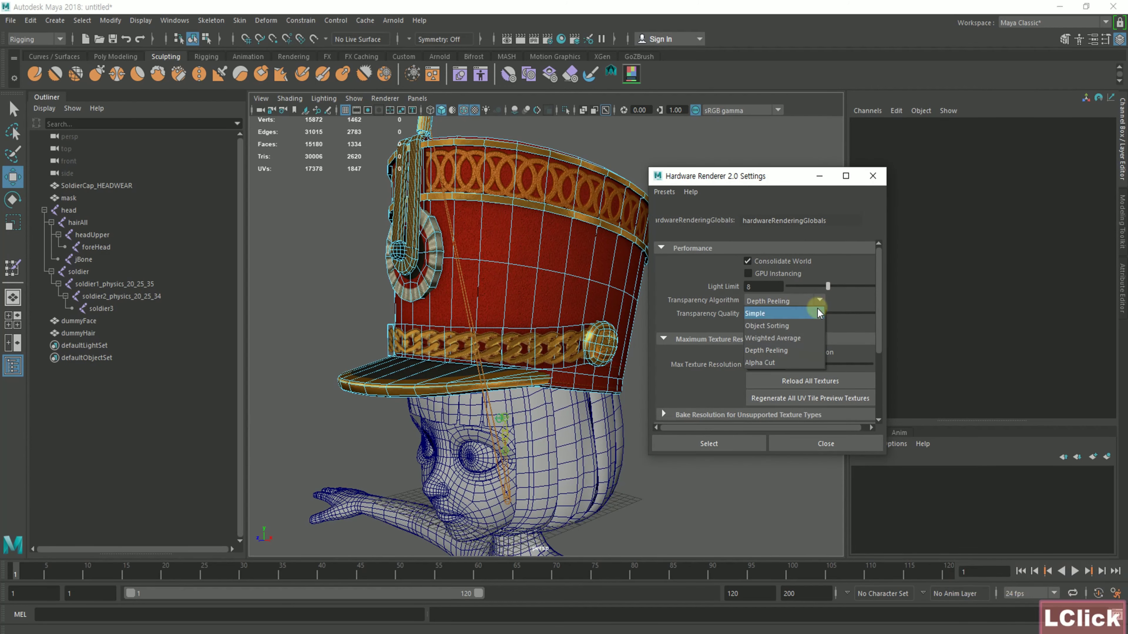
click(805, 328)
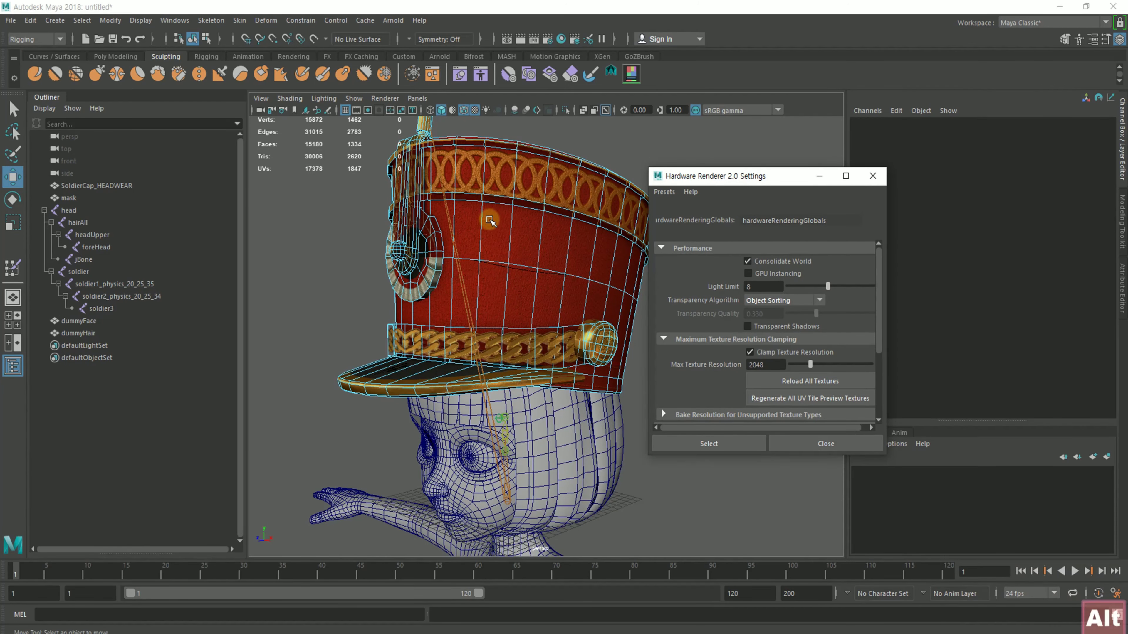
alt+drag(488, 220, 522, 170)
right_click(557, 164)
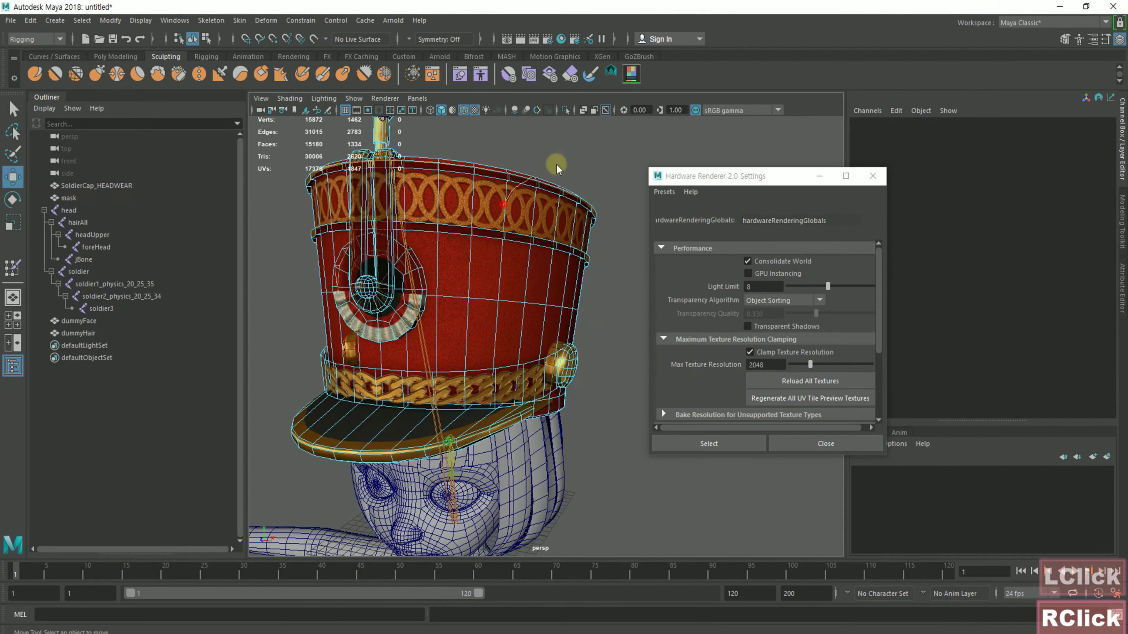
click(581, 148)
alt+drag(430, 238, 426, 250)
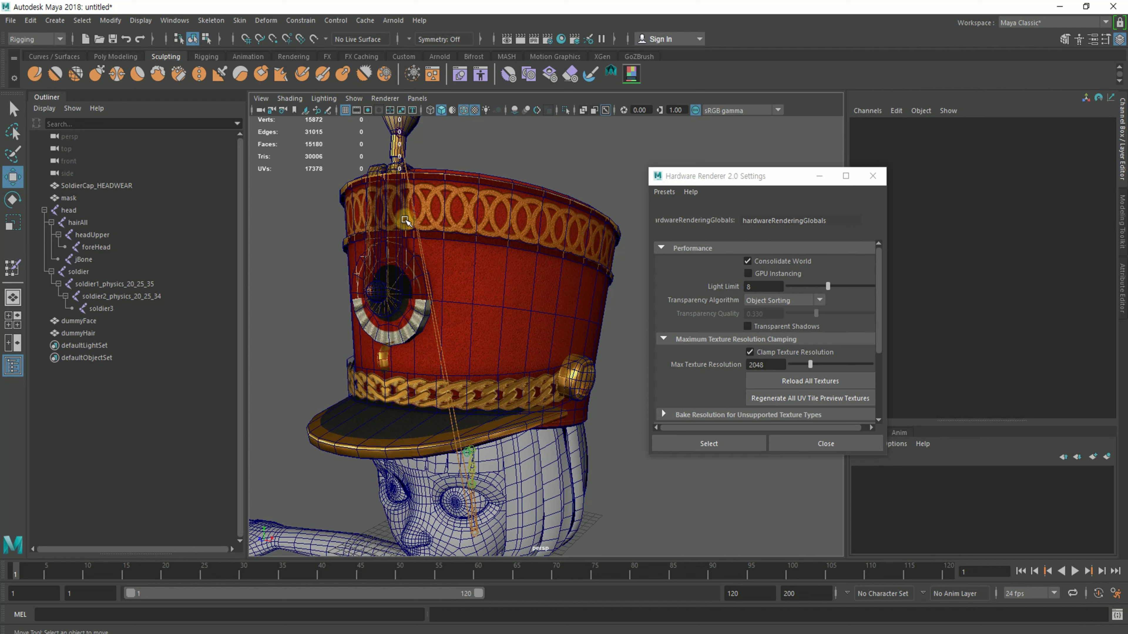
Switch transparency back to Depth Peeling and close the renderer settings
click(819, 306)
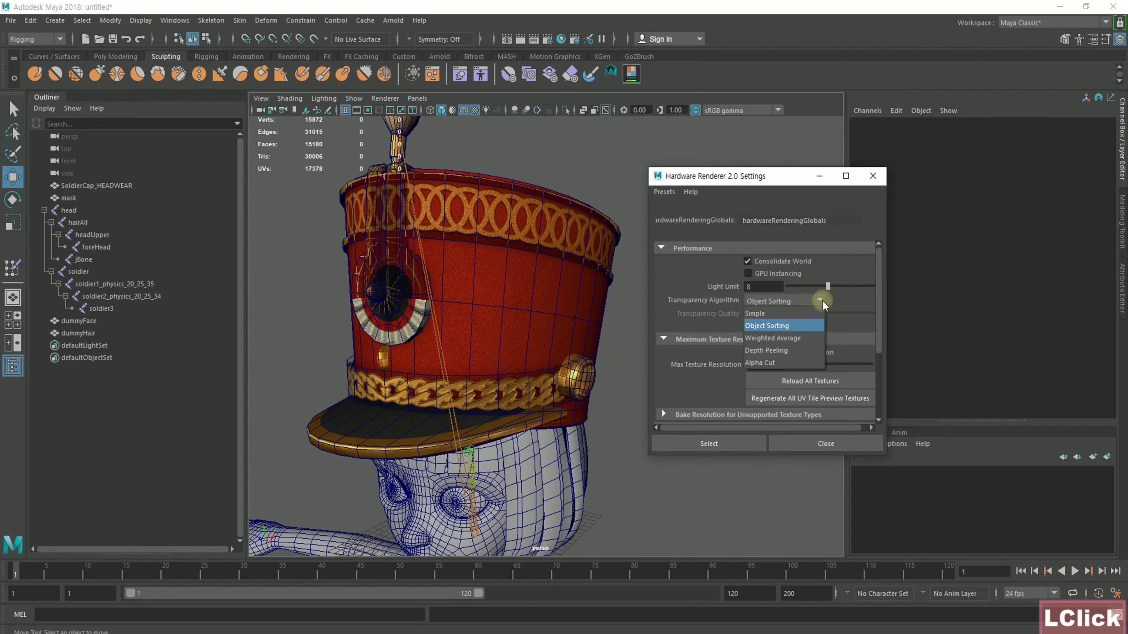
click(808, 348)
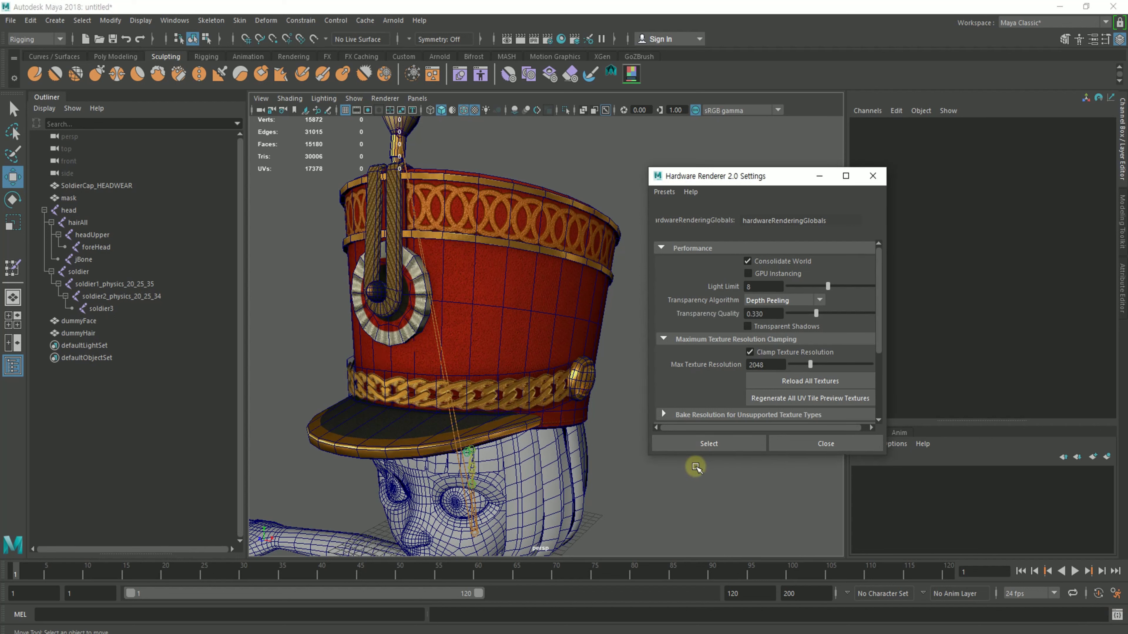
double_click(797, 444)
Select the faces on the cap's band
right_click(431, 306)
click(415, 304)
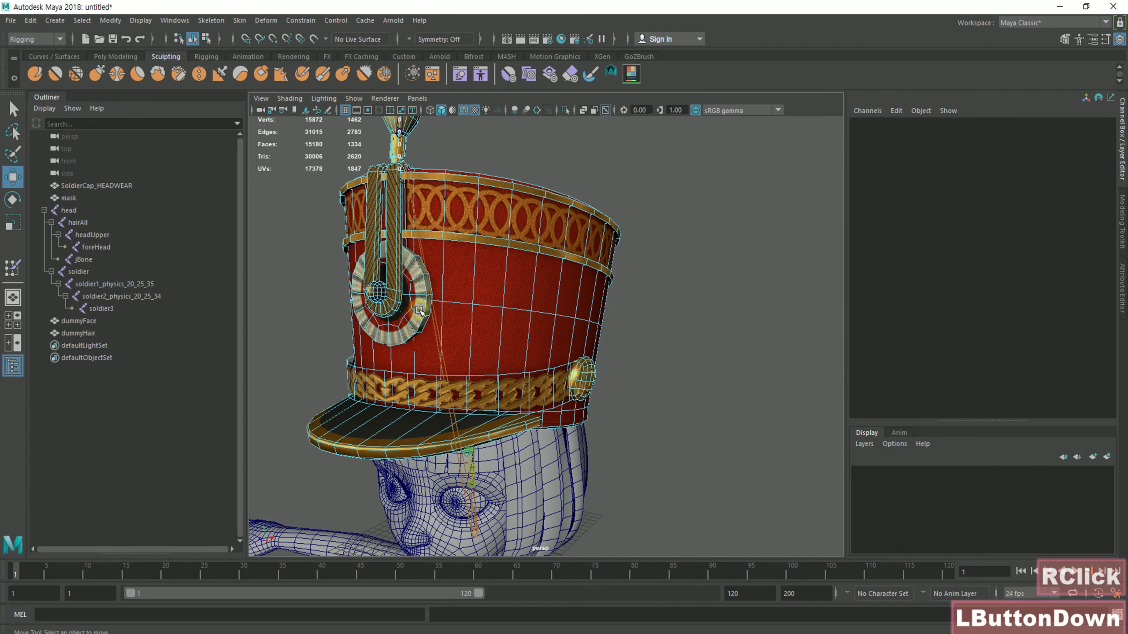
double_click(476, 390)
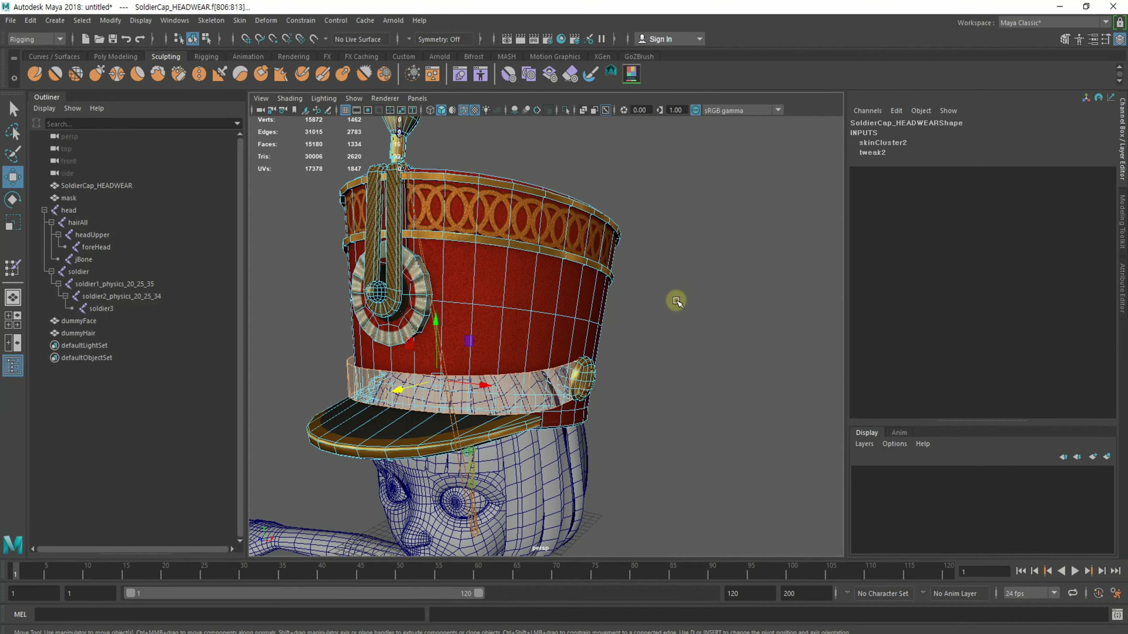
Open Hypershade, arrange its window, and create a new Lambert material
click(561, 39)
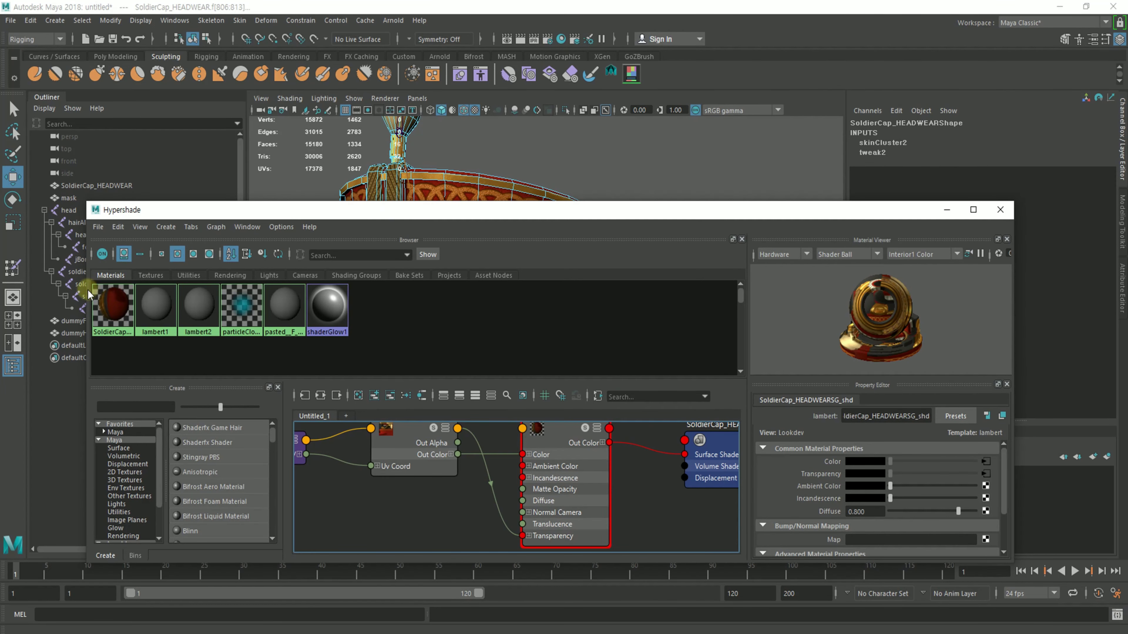
drag(206, 211, 625, 114)
alt+middle_drag(402, 390, 313, 366)
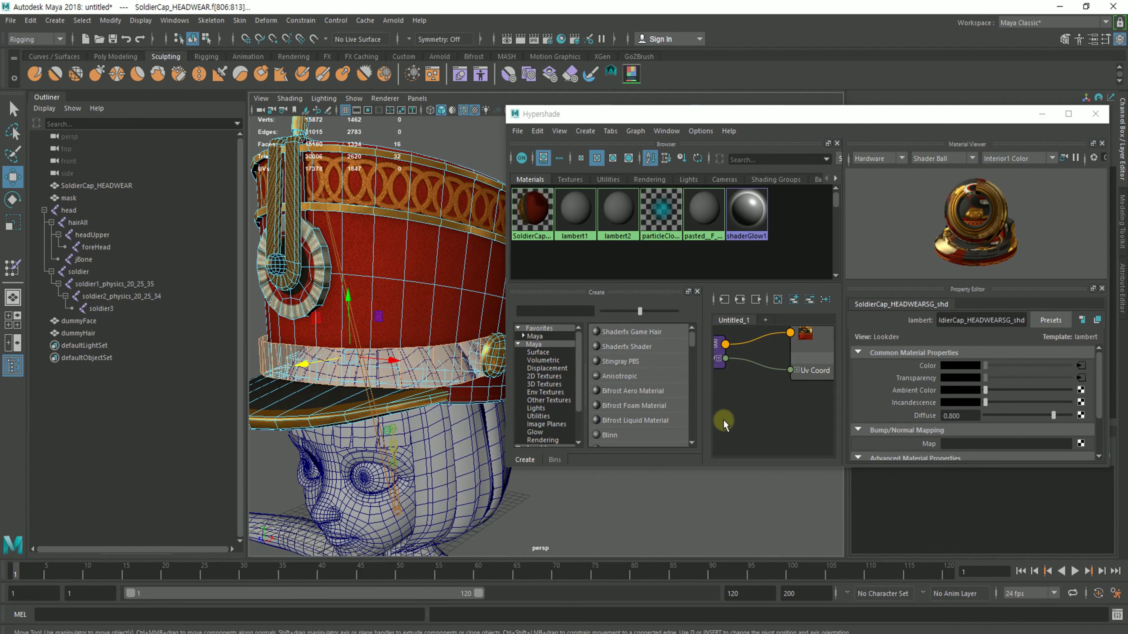
scroll(742, 399, down, 2)
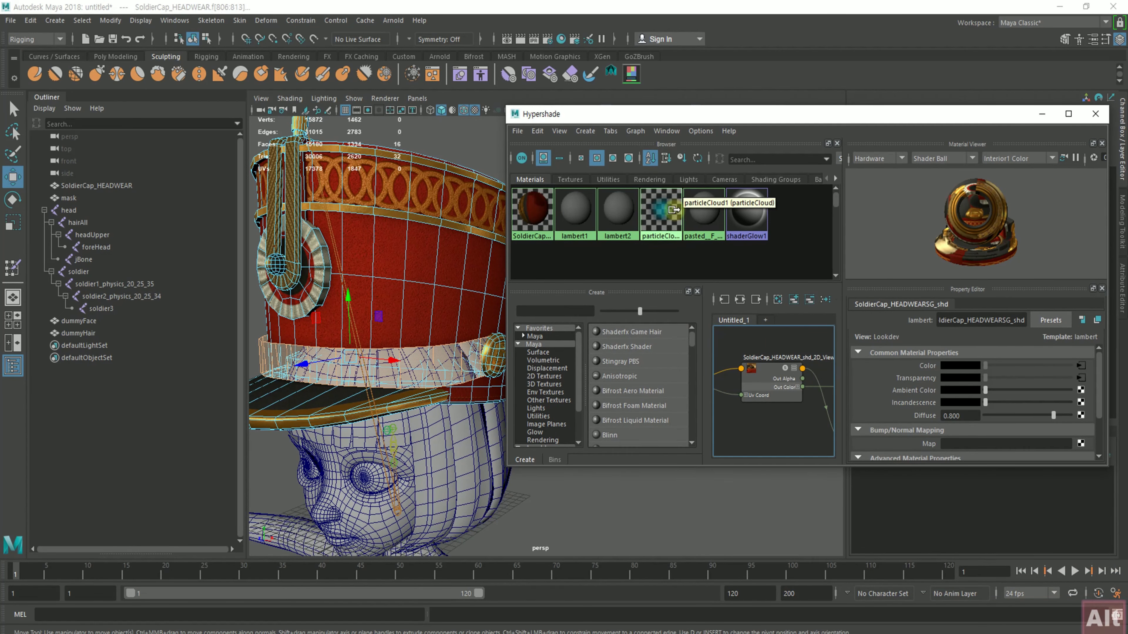
drag(678, 466, 680, 542)
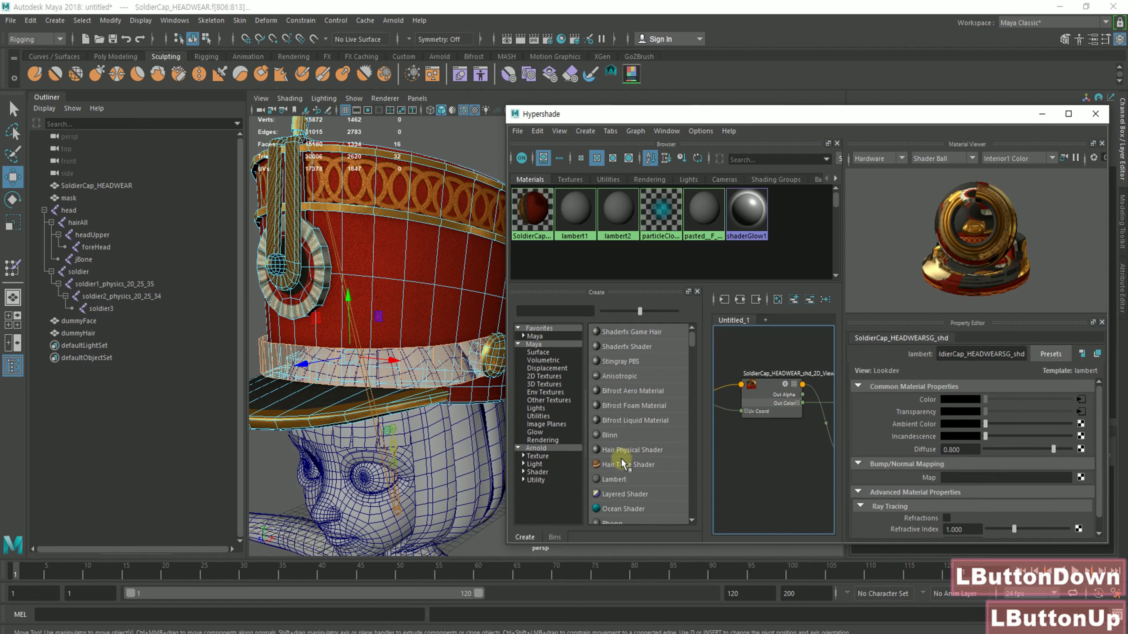
click(611, 480)
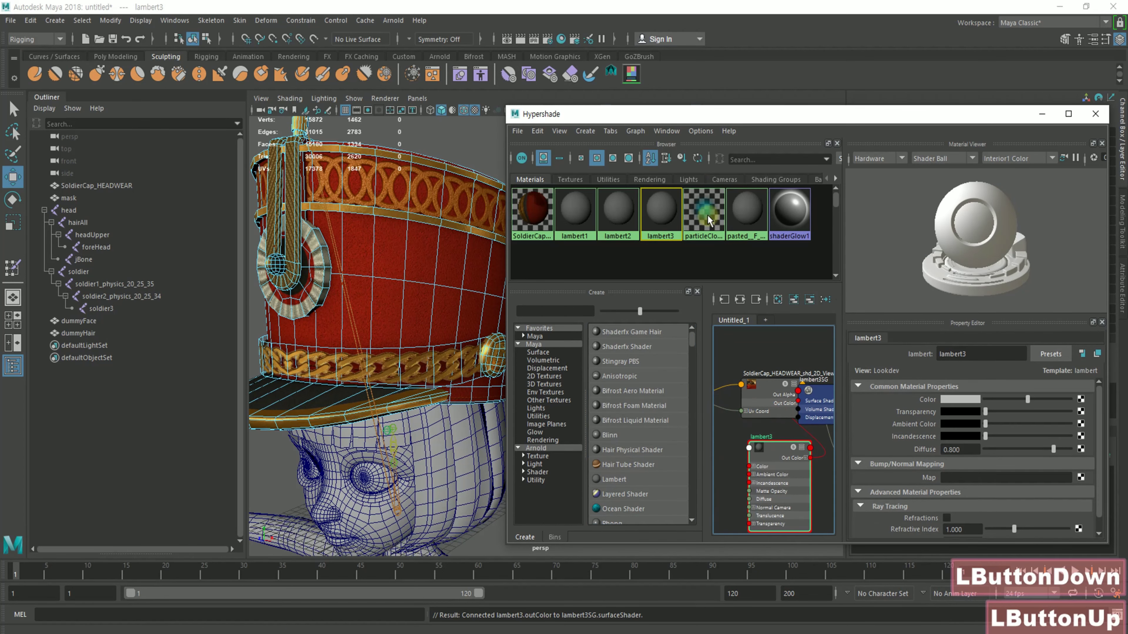
drag(507, 298, 393, 298)
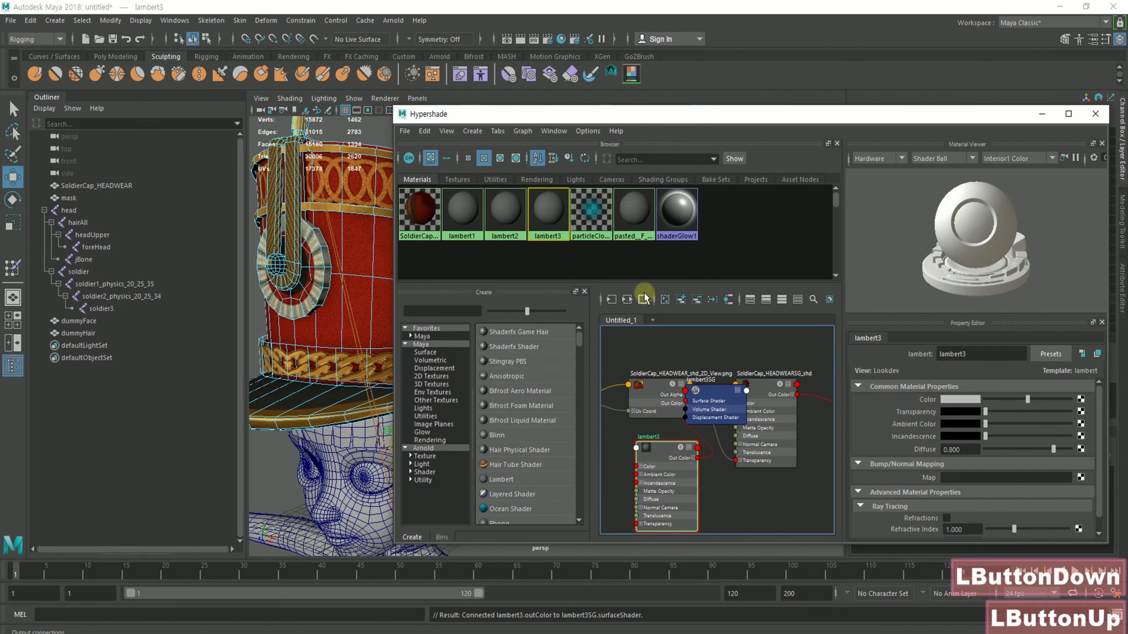
drag(640, 283, 632, 222)
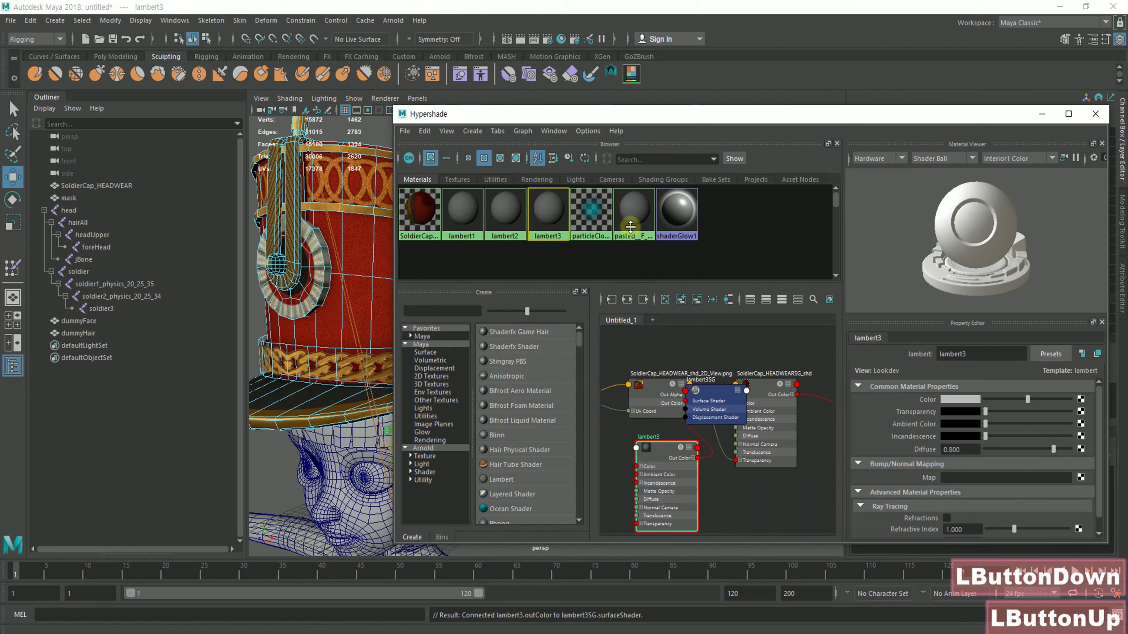
Rename lambert3 to SoldierCap_HEADWEARSG_shd1 using the existing cap shader's name
double_click(780, 397)
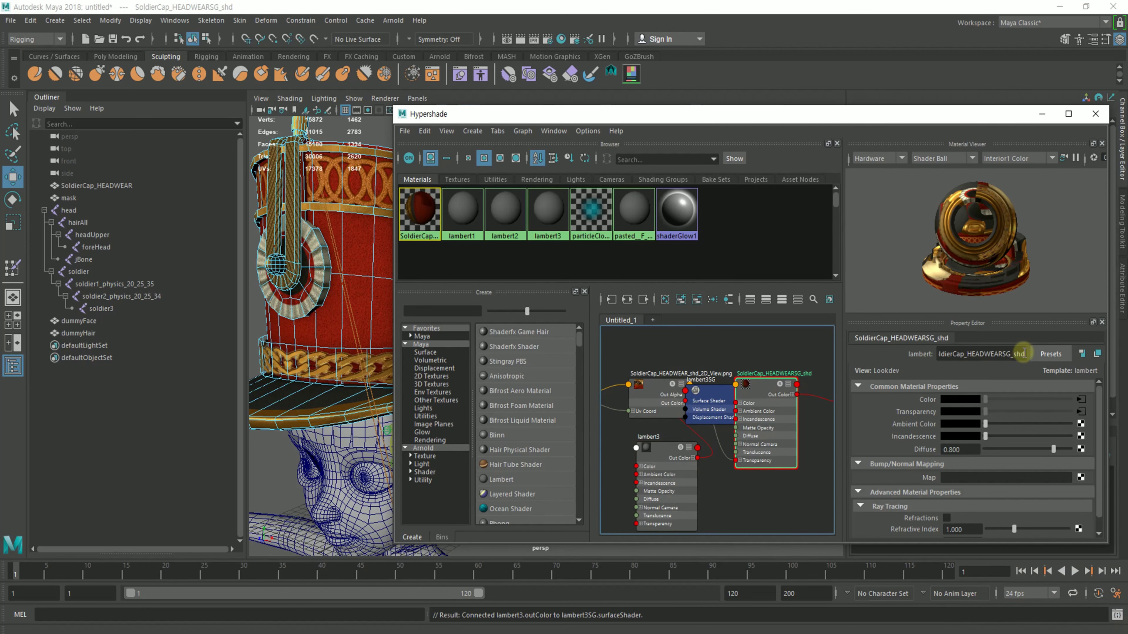
drag(1023, 354, 940, 352)
key(ctrl+c)
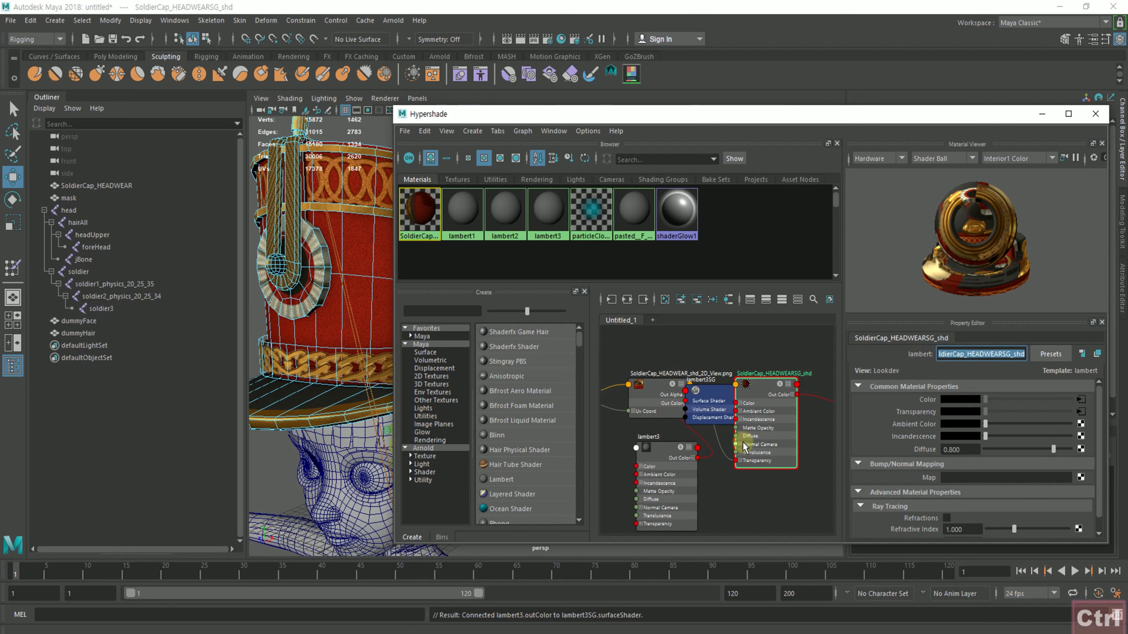
click(647, 450)
drag(977, 354, 845, 351)
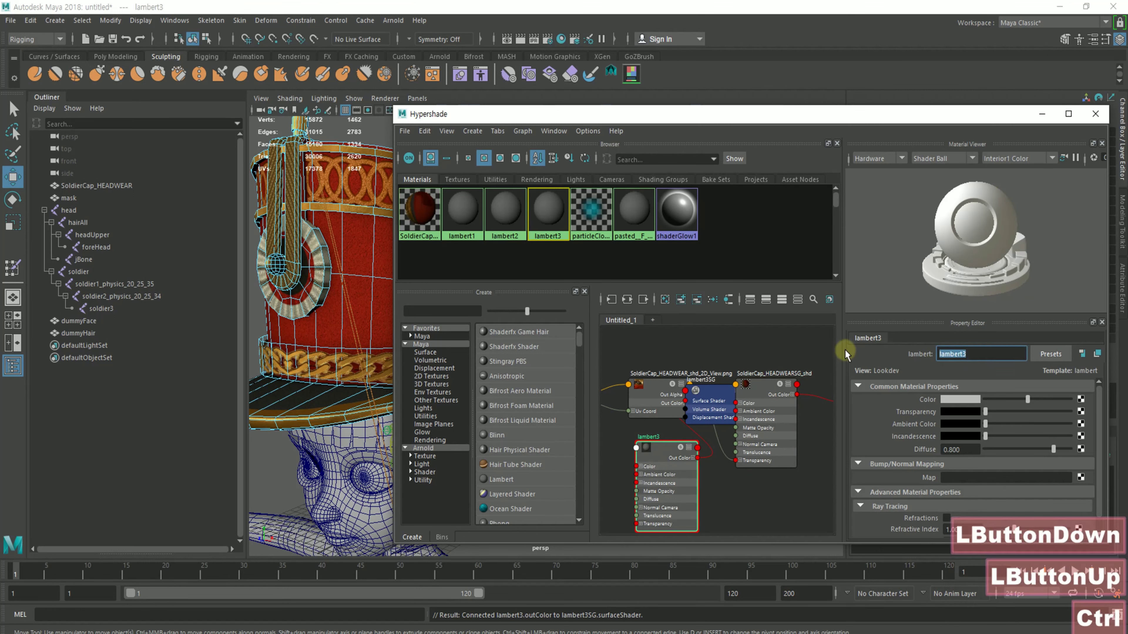
key(ctrl+v)
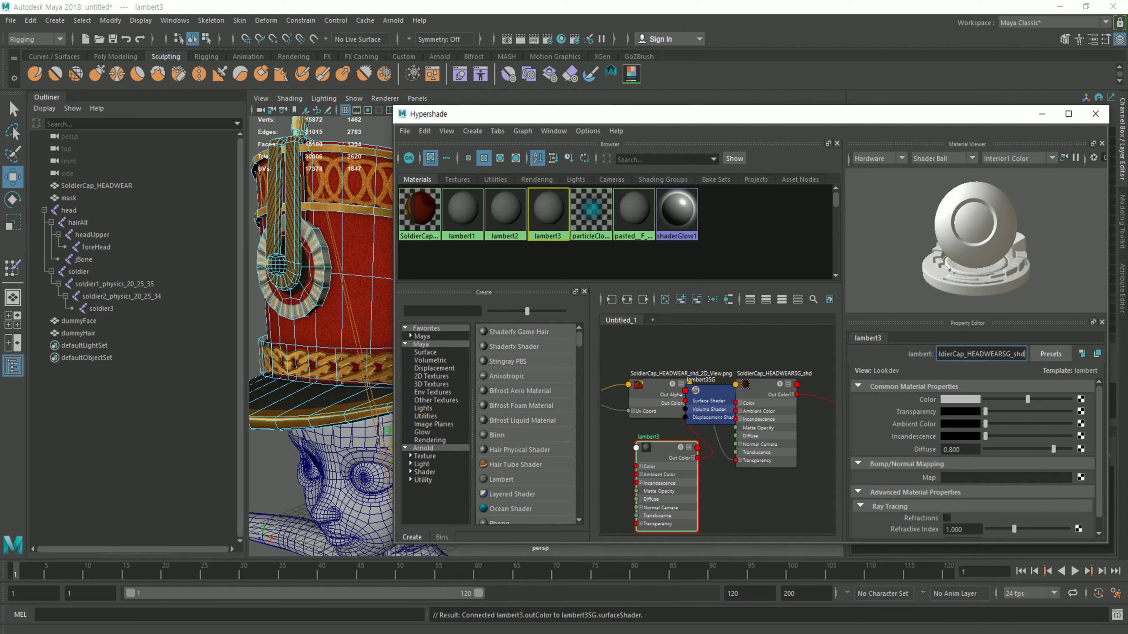
key(Return)
click(985, 355)
click(1024, 353)
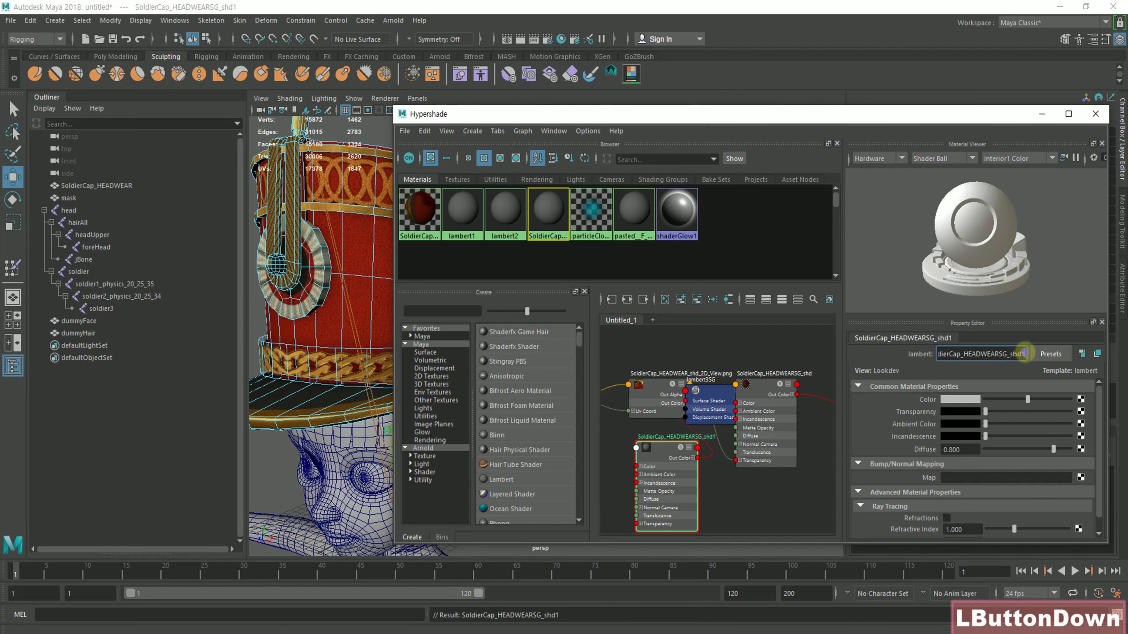
key(BackSpace)
key(Left)
key(Left)
key(Left)
key(Left)
key(Left)
key(Left)
key(Left)
key(Left)
key(Left)
key(Left)
key(Left)
key(Left)
key(Left)
key(Left)
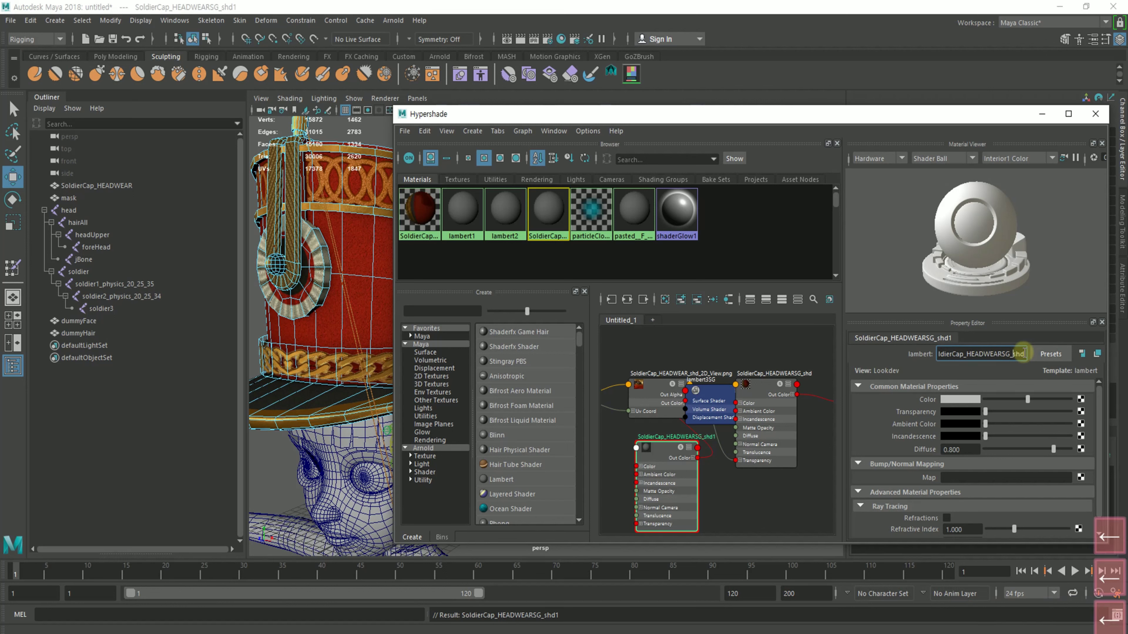
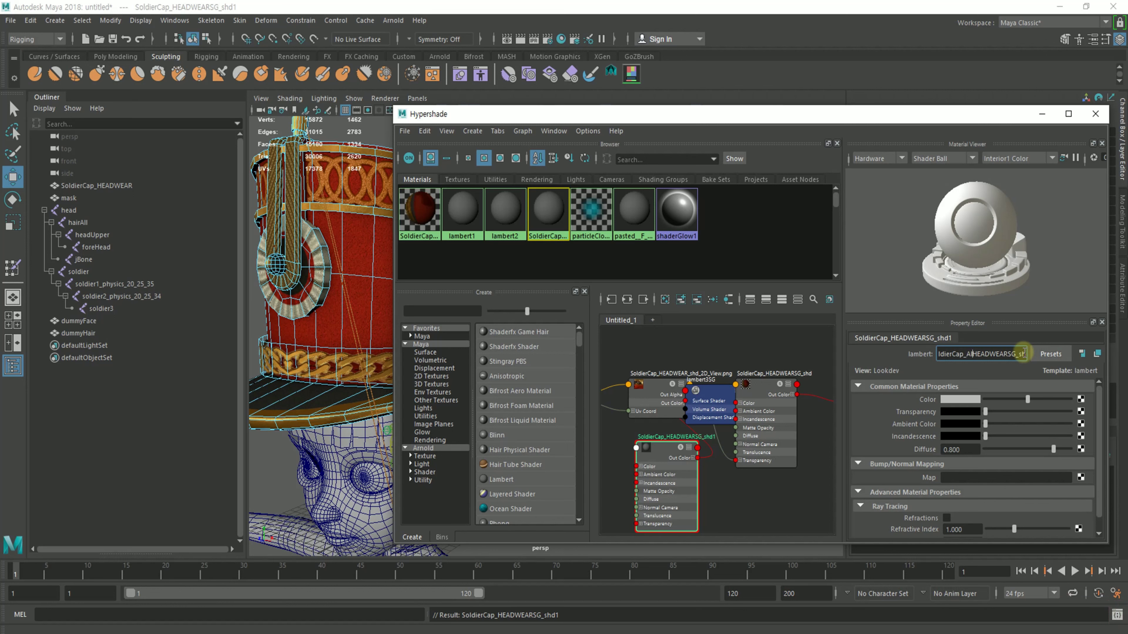
Rename the new Lambert to SoldierCap_Alpha_HEADWEARSG_shd and move its node aside
text(lpha)
key(shift)
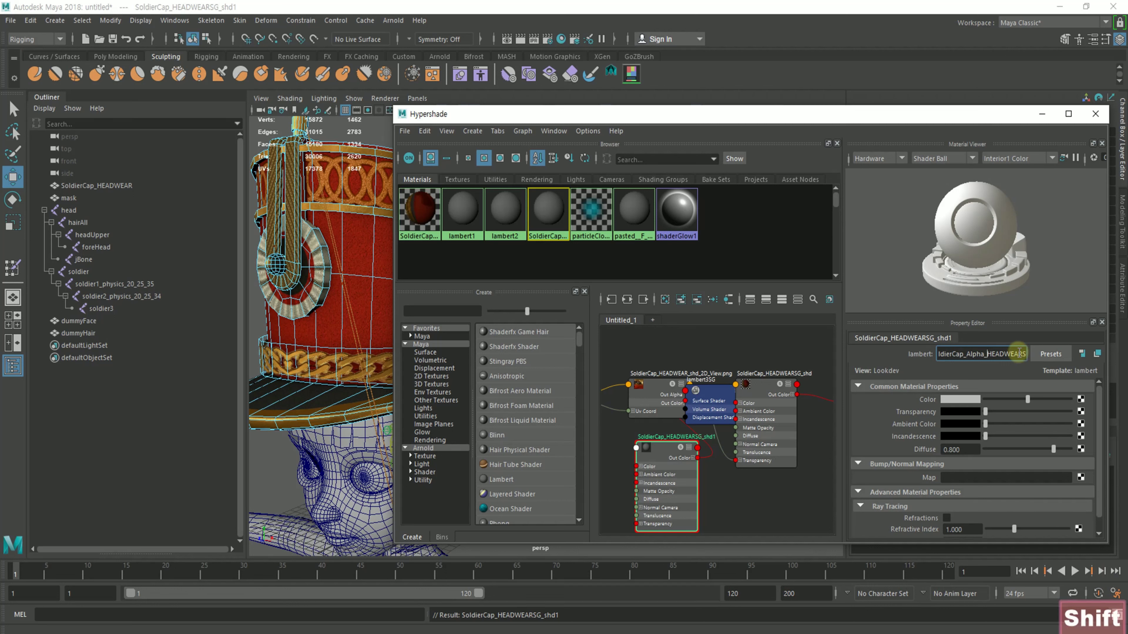
key(Return)
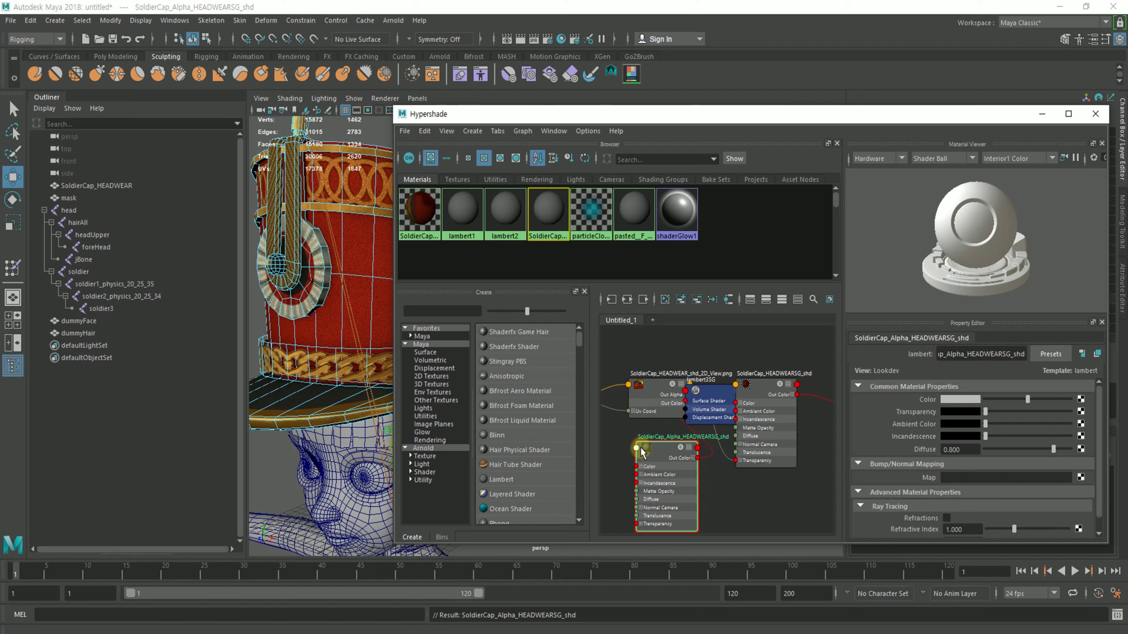
drag(642, 451, 625, 453)
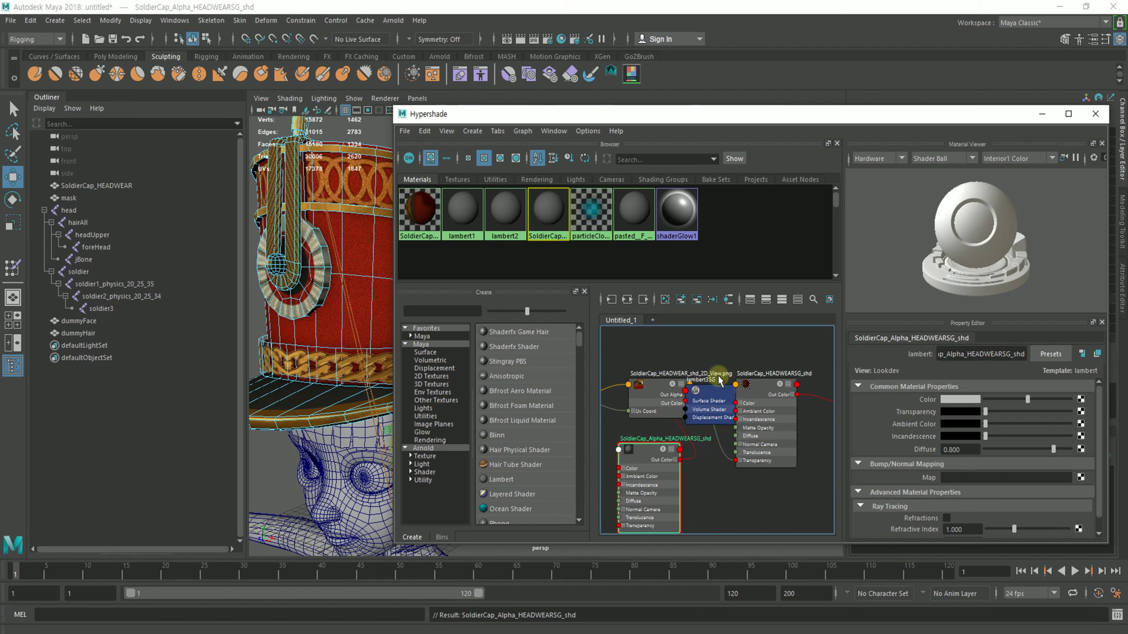
Select the soldier cap and graph its material network in Hypershade
right_click(326, 320)
click(326, 320)
click(728, 300)
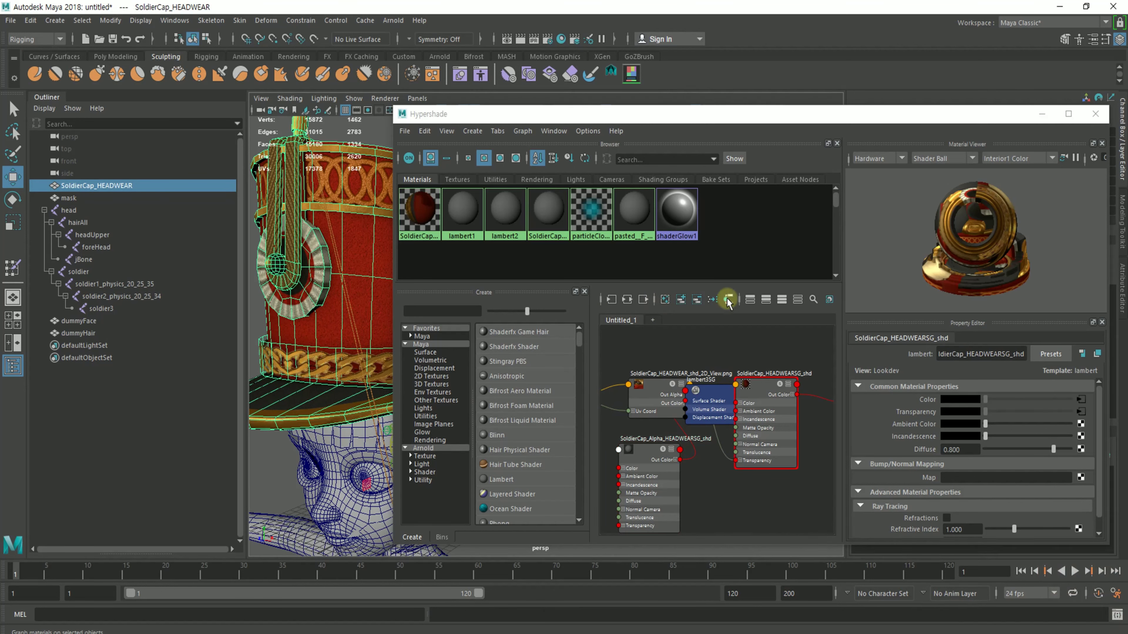
click(728, 299)
key(ctrl+z)
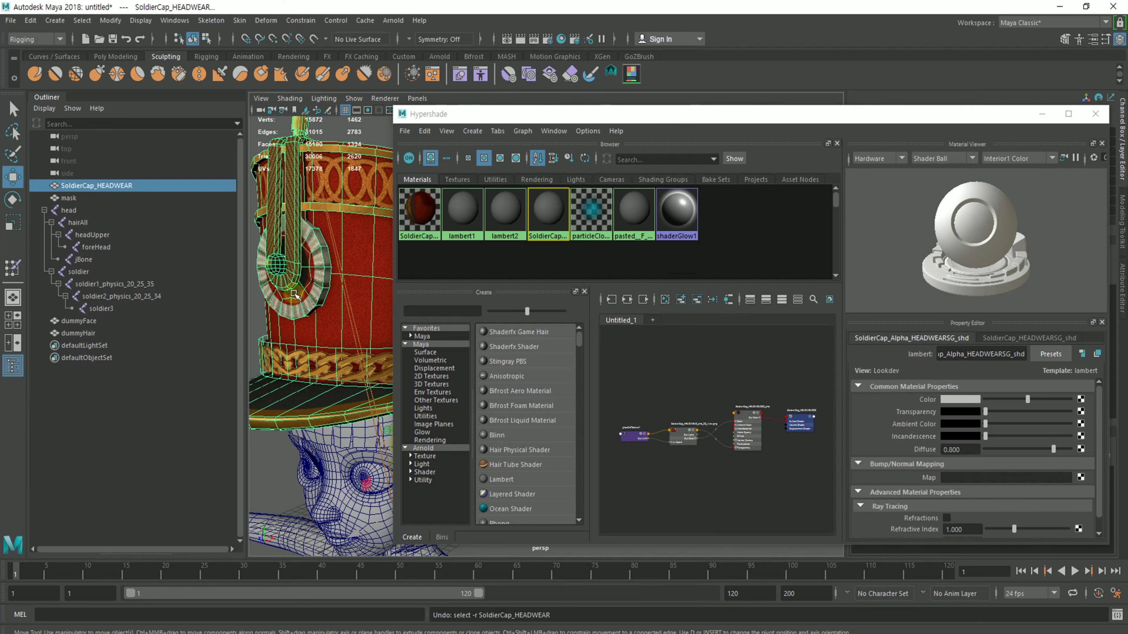
Assign SoldierCap_Alpha_HEADWEARSG_shd to the face loop of the cap's band
right_drag(314, 378, 317, 394)
double_click(318, 373)
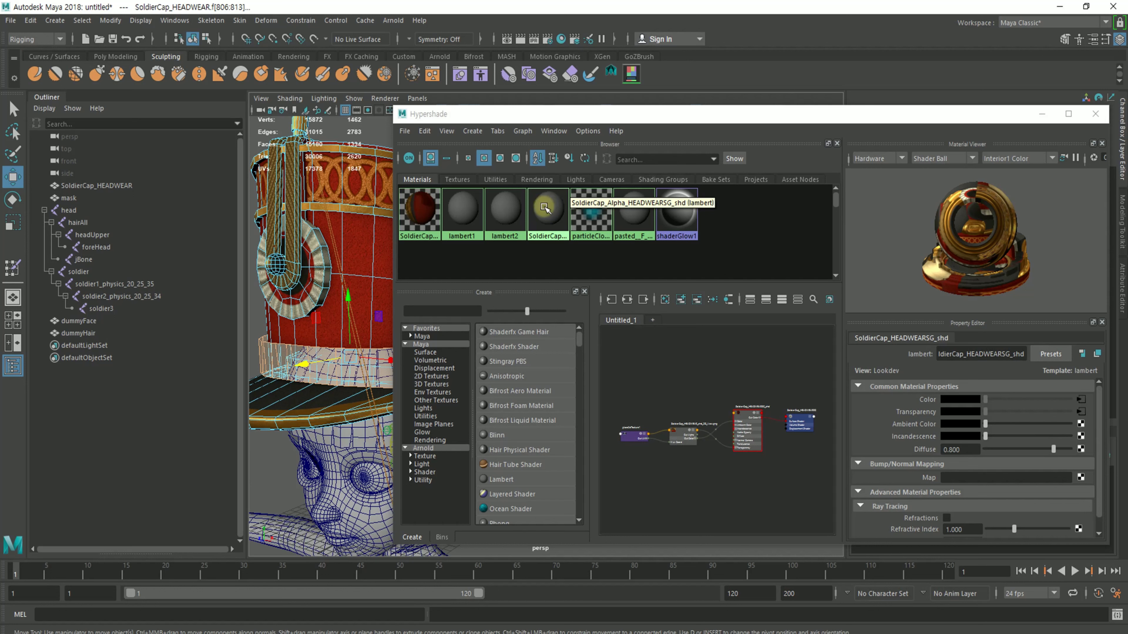
right_drag(545, 208, 547, 176)
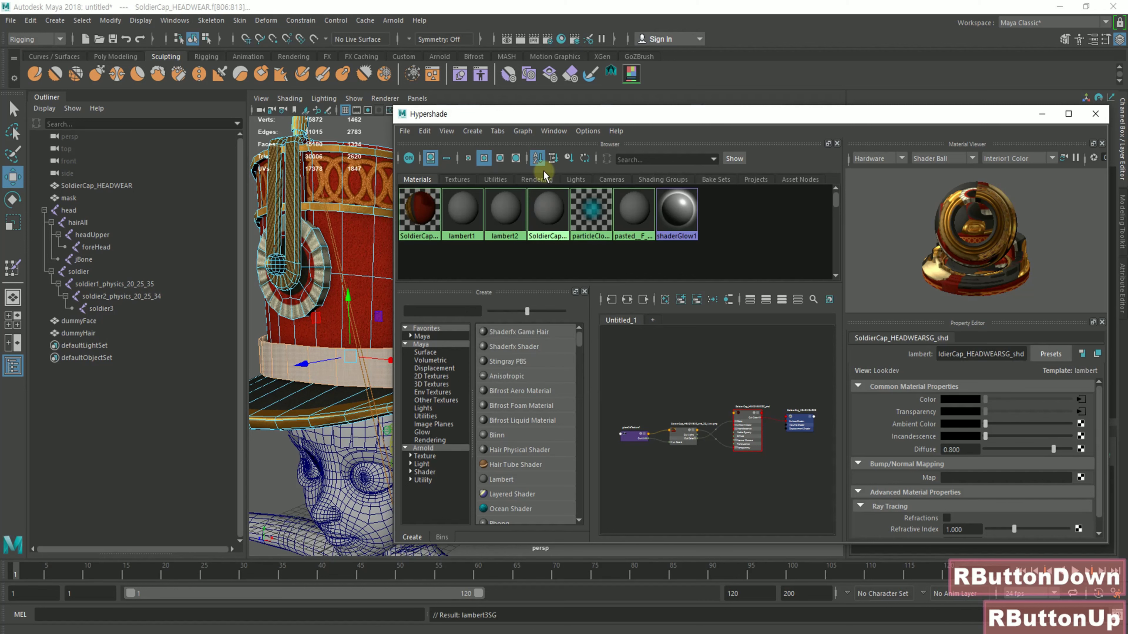
click(728, 300)
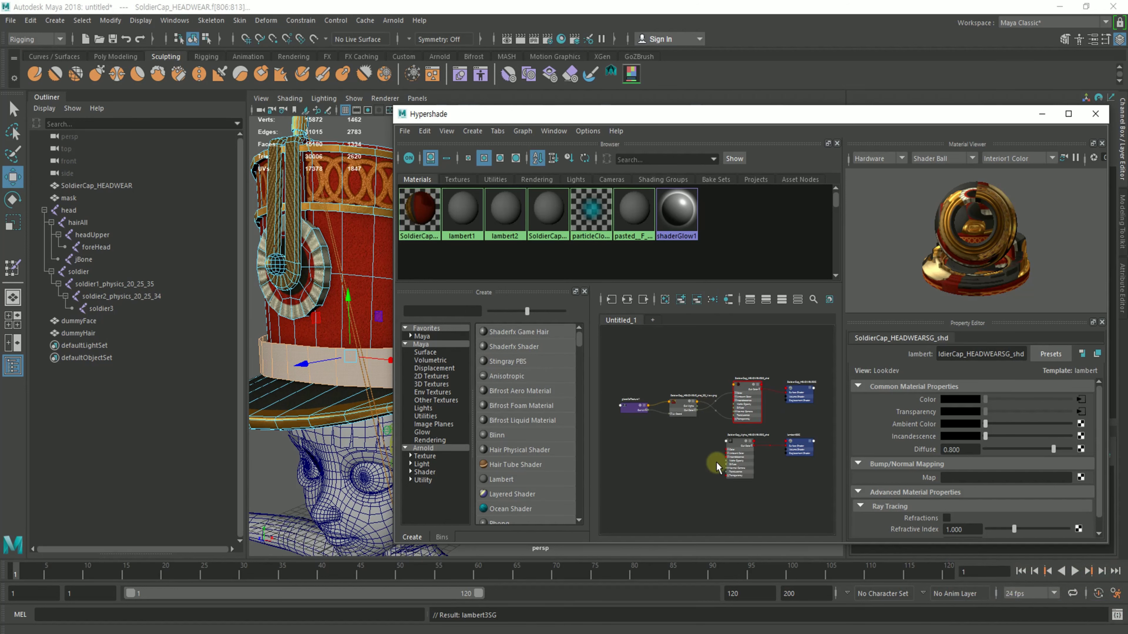
Regraph the whole cap's materials to see both networks and rearrange the view
scroll(717, 466, up, 4)
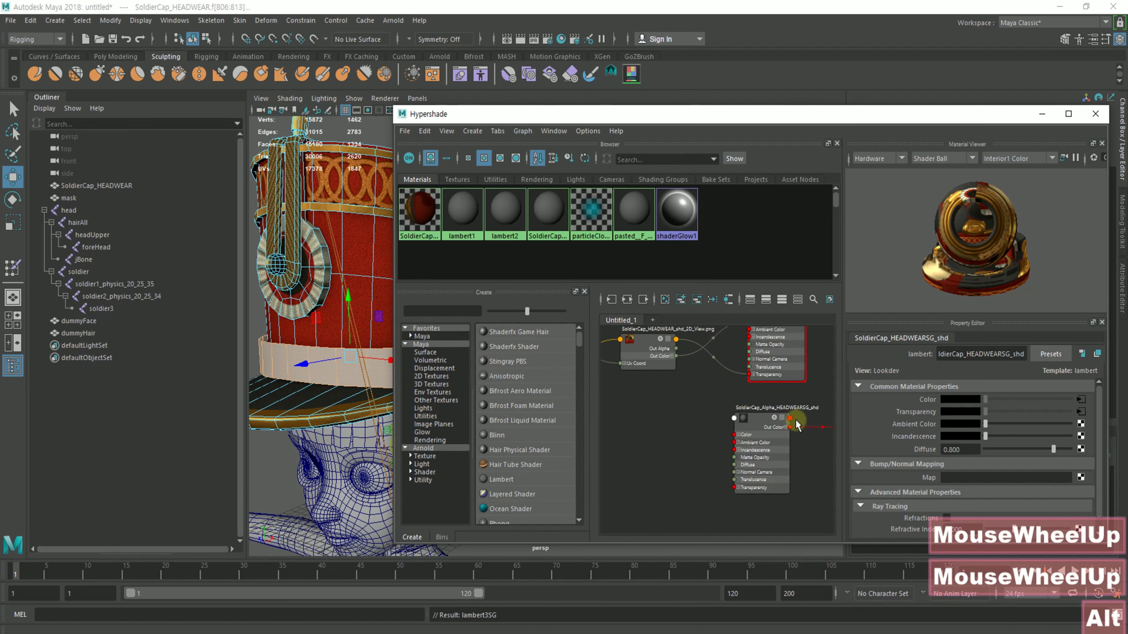
double_click(344, 225)
click(729, 300)
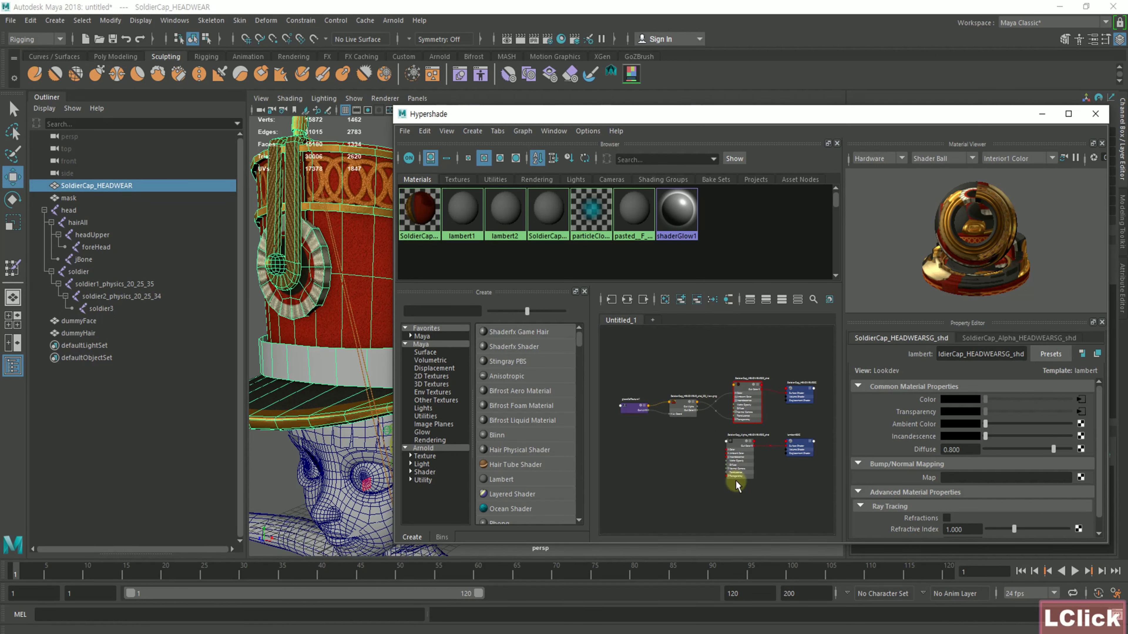
scroll(707, 447, up, 3)
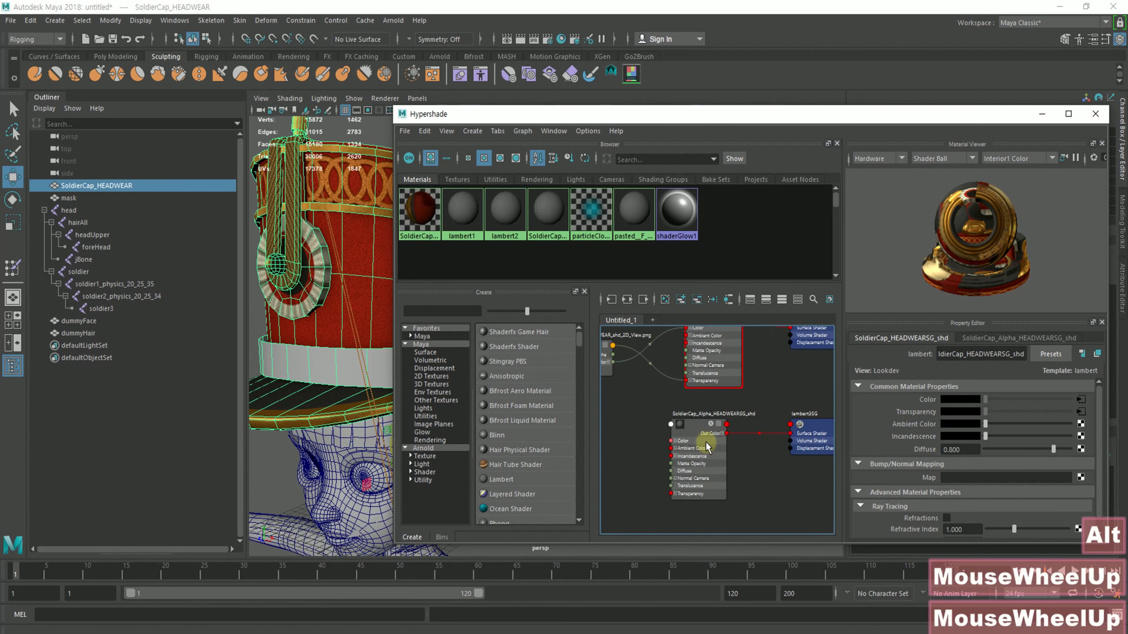
alt+middle_drag(715, 375, 703, 417)
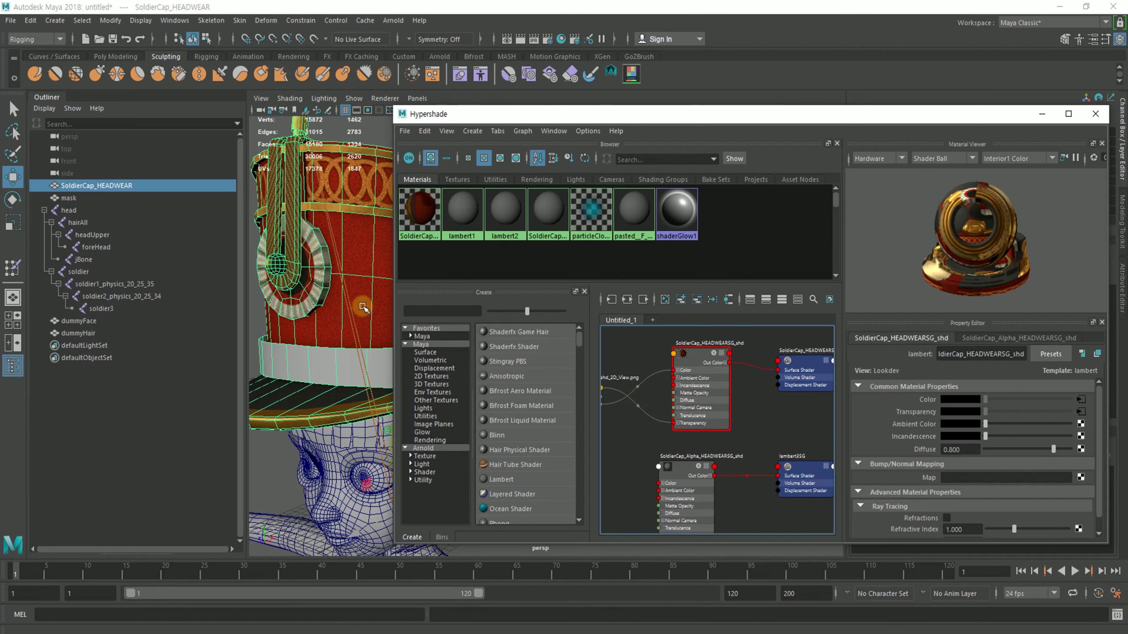
alt+drag(363, 306, 349, 331)
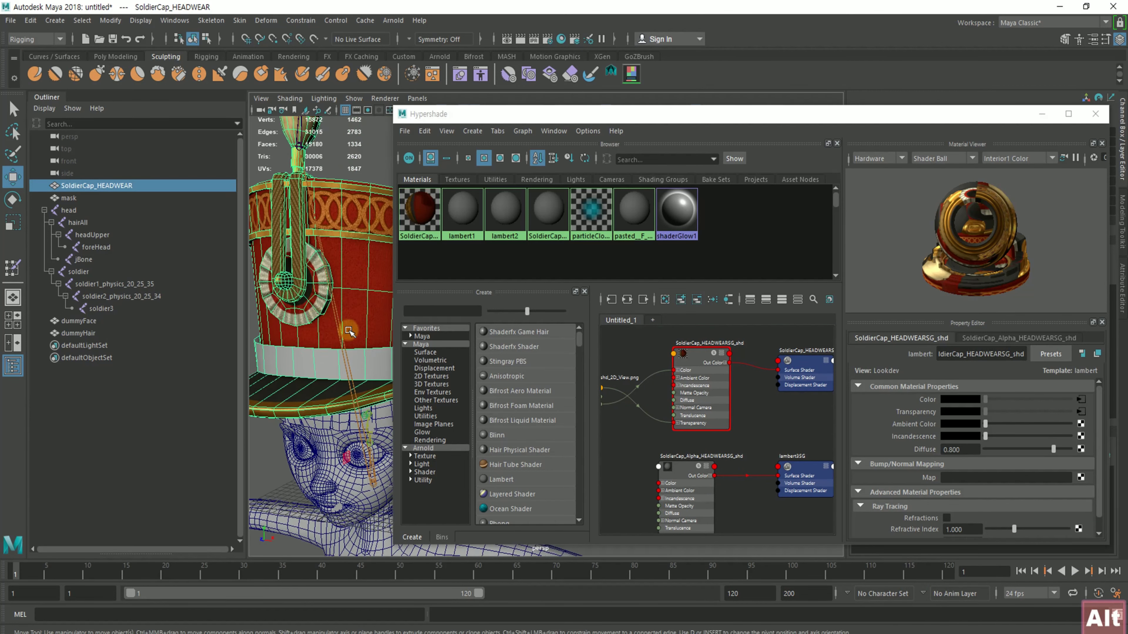
alt+right_drag(349, 331, 347, 320)
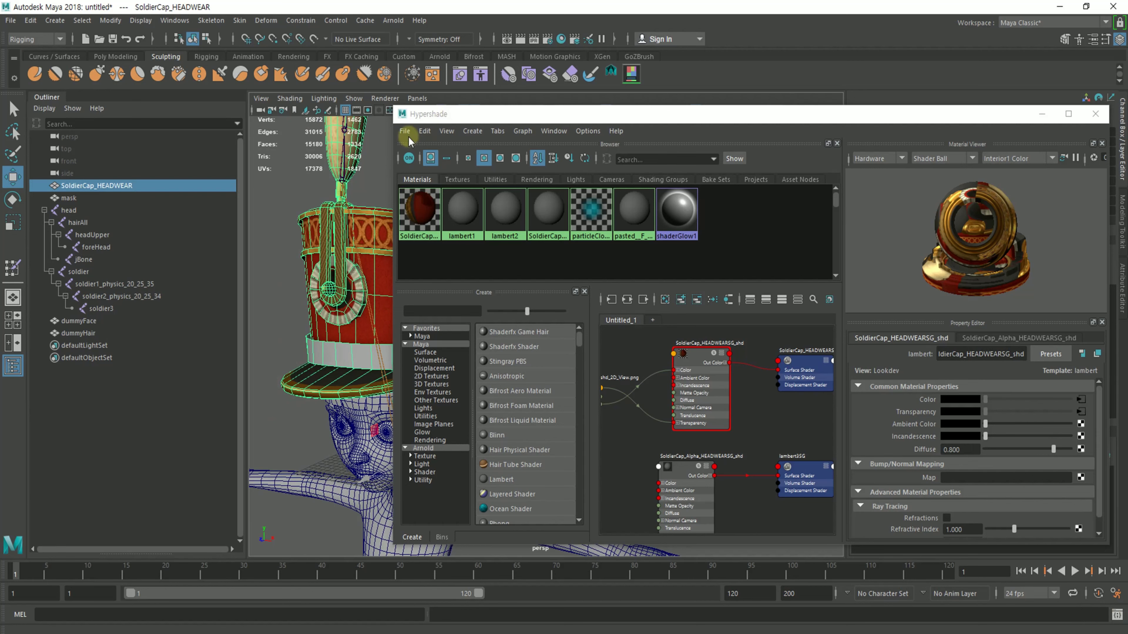
drag(413, 115, 560, 115)
click(433, 354)
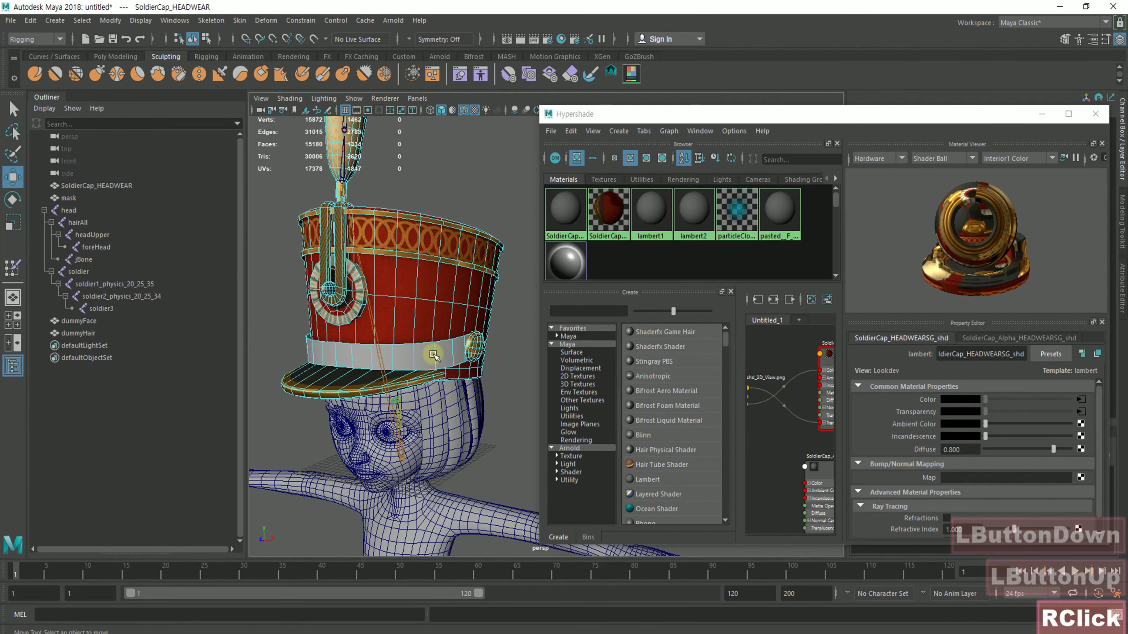
Recheck the band's face loop, then close Hypershade and deselect the cap
double_click(433, 354)
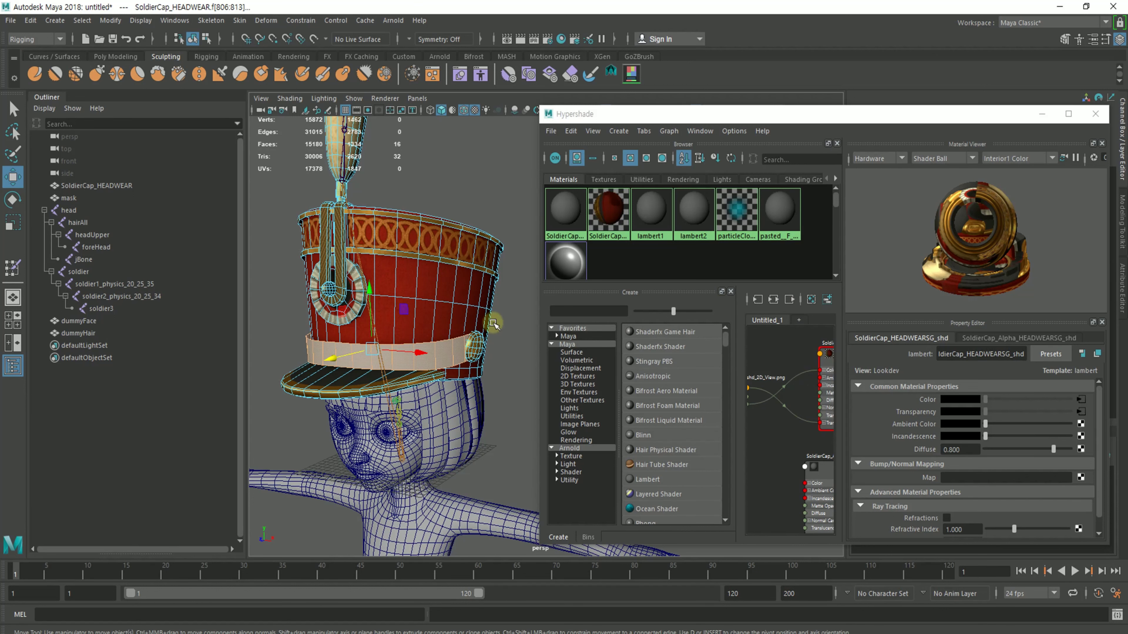
alt+middle_drag(799, 425, 773, 423)
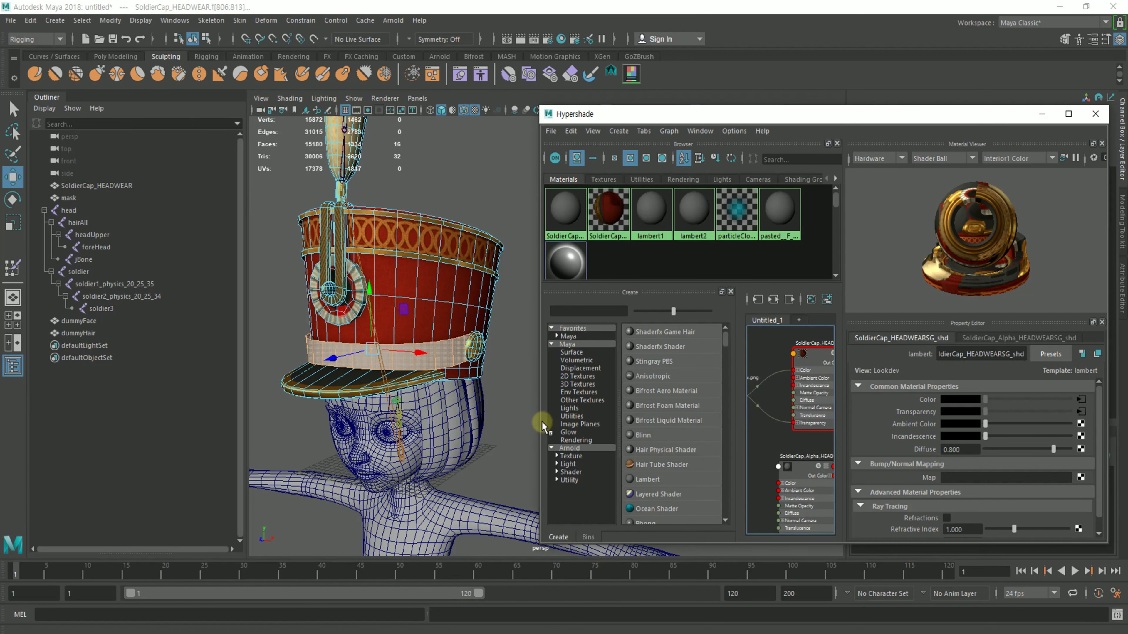
drag(539, 419, 417, 418)
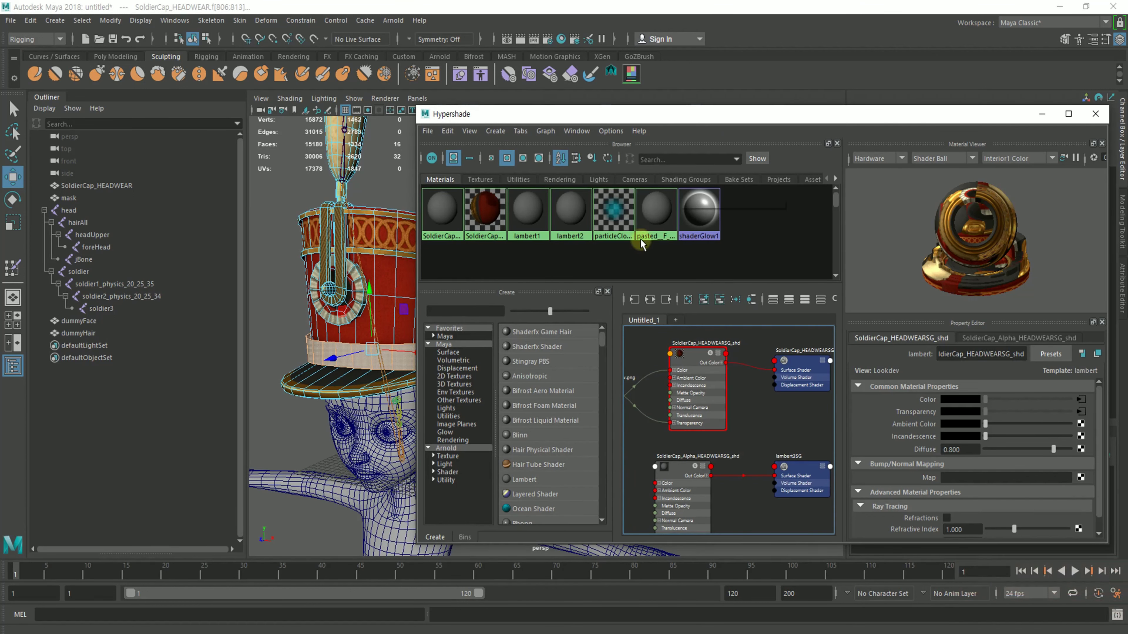
click(1105, 116)
click(169, 164)
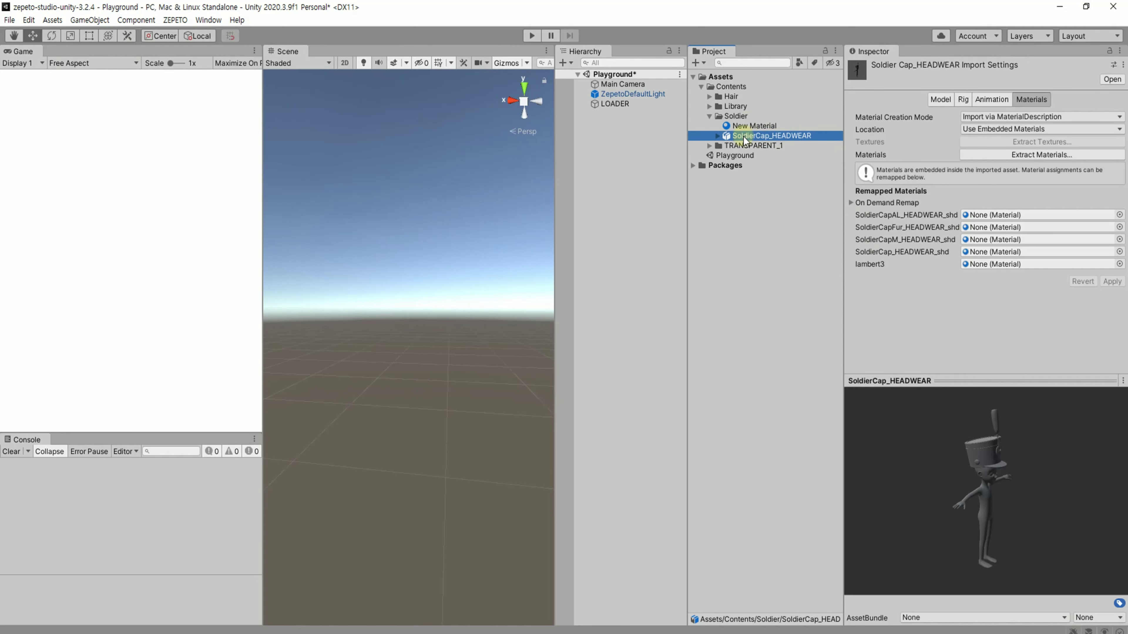
click(746, 128)
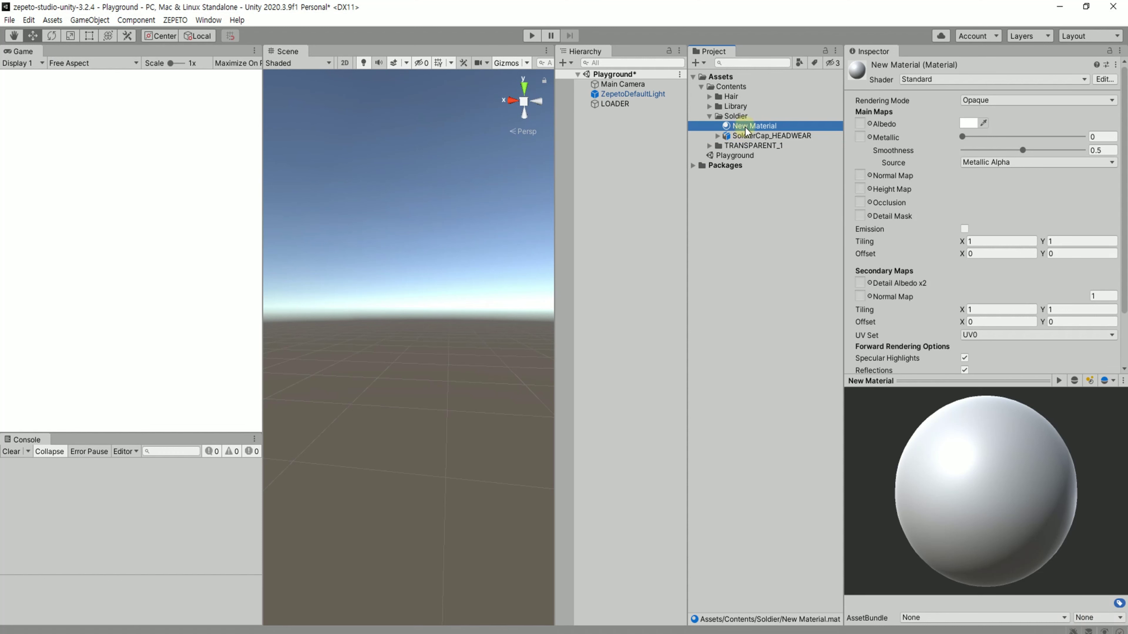
Create a material named SoldierCapAL_HEADWEAR_shd in the Soldier folder
click(757, 136)
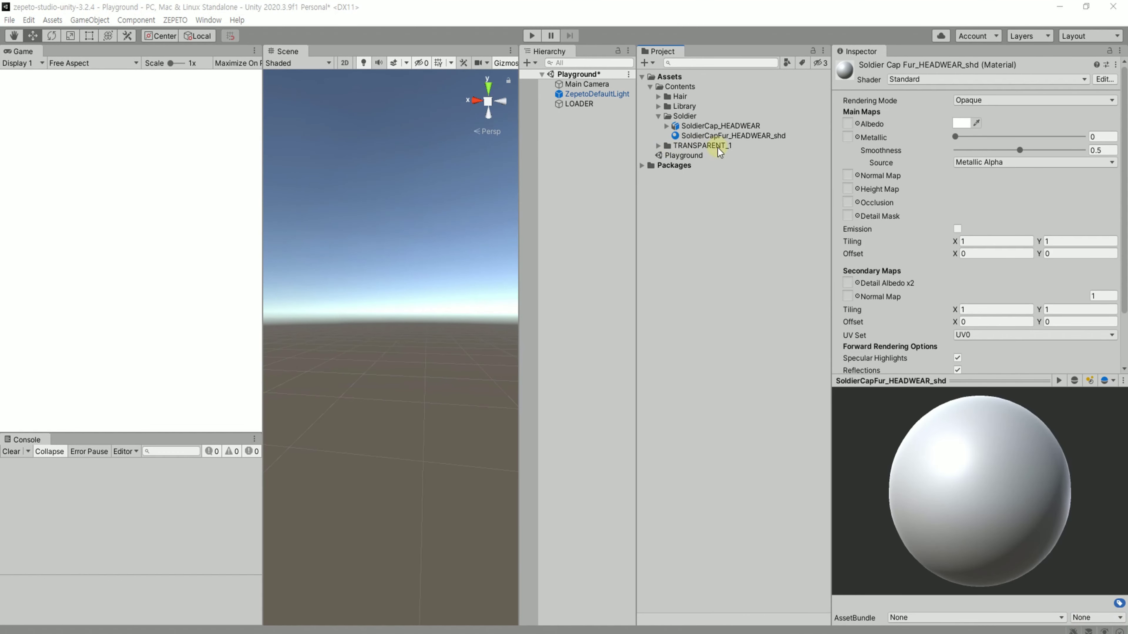
click(721, 137)
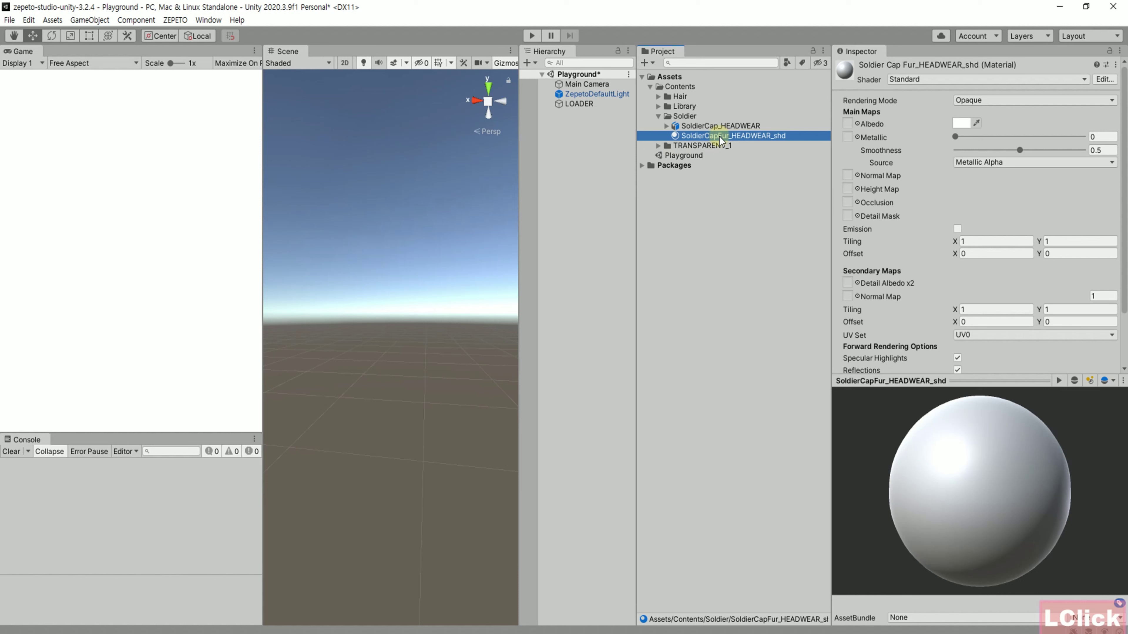
click(688, 118)
right_click(688, 119)
mouse_move(715, 124)
mouse_move(881, 122)
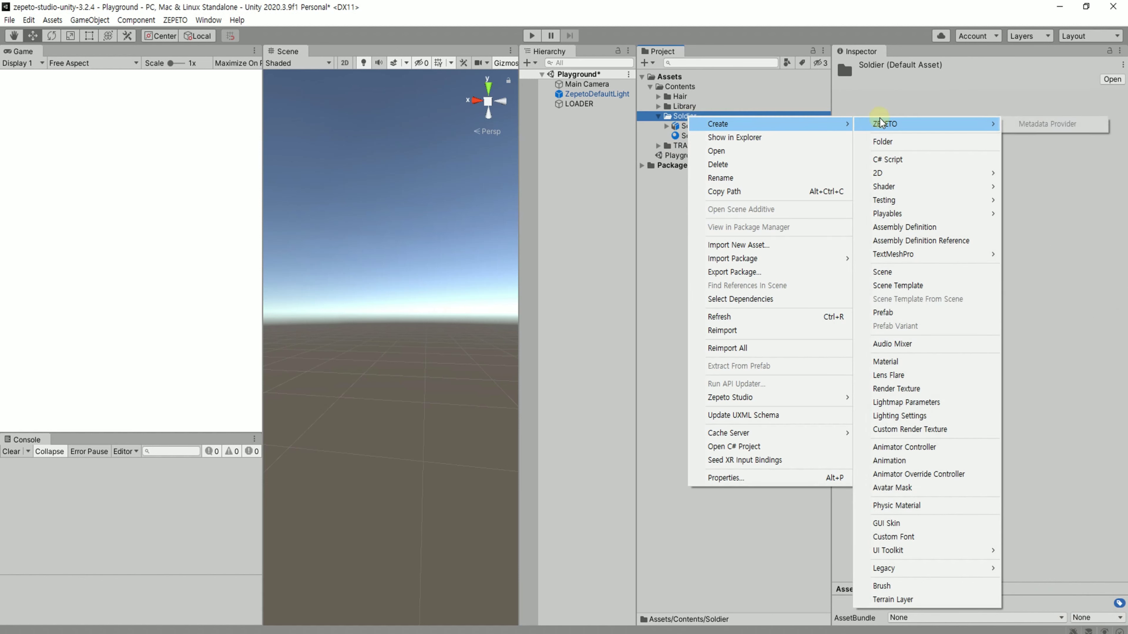
click(885, 362)
text(SoldierCapAL_HEADWEAR_shd)
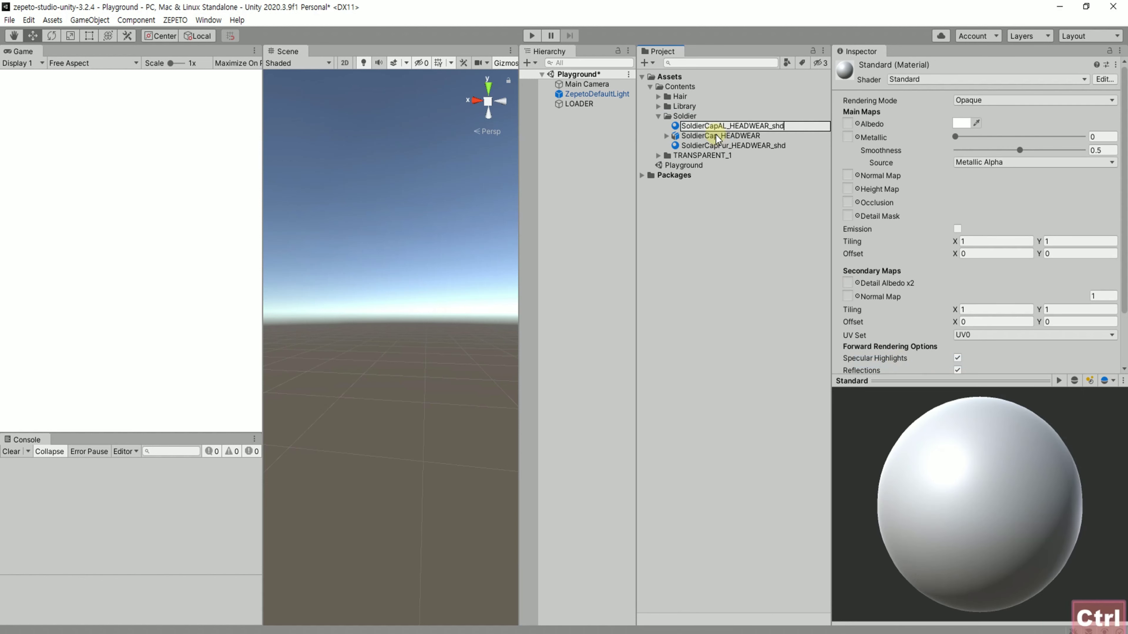
key(Return)
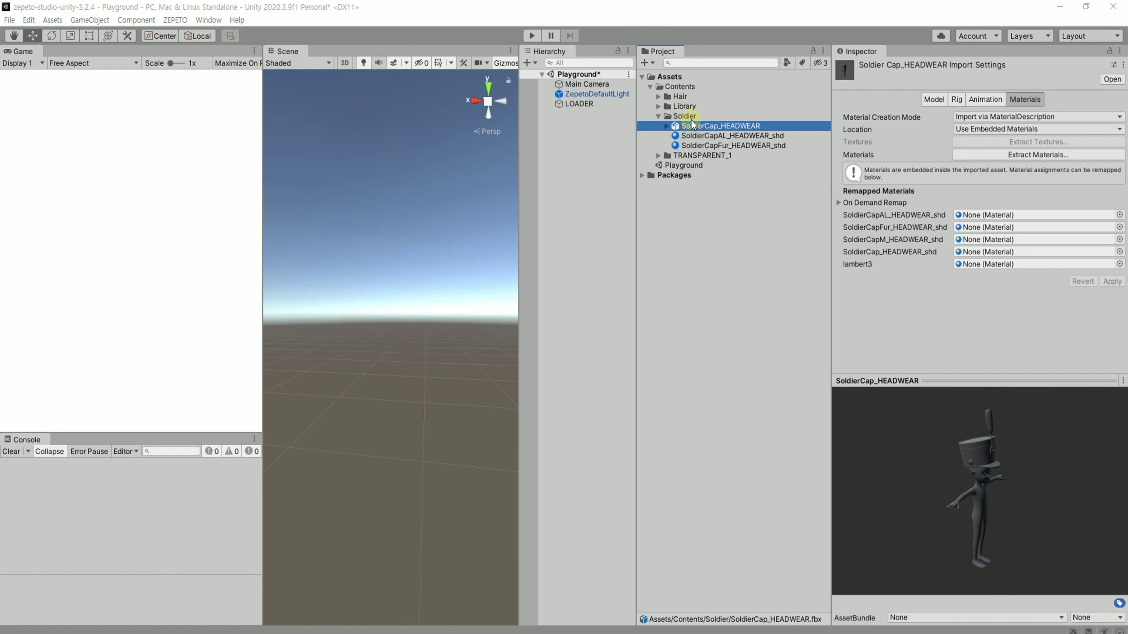
Create a second material named SoldierCapM_HEADWEAR_shd in the Soldier folder
click(684, 116)
right_click(691, 118)
mouse_move(733, 126)
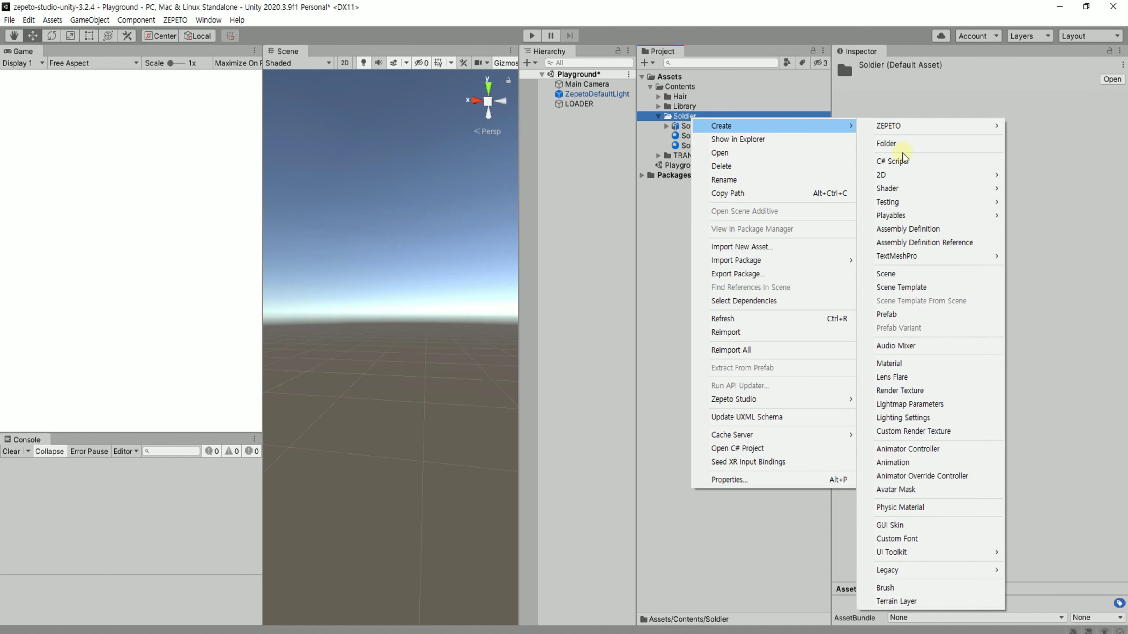
click(893, 363)
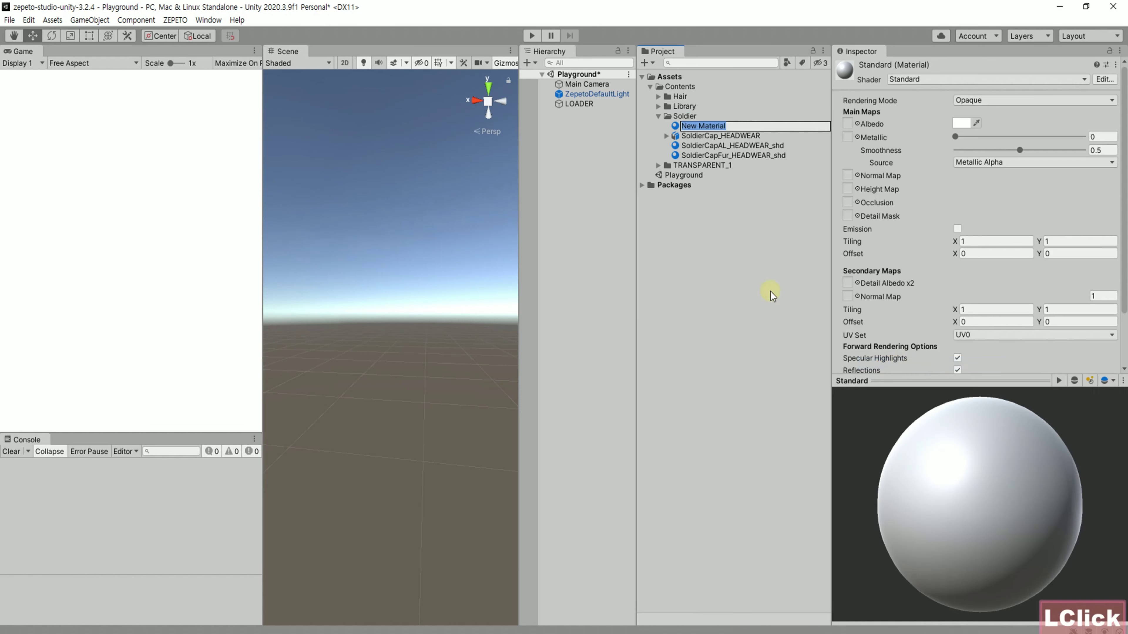
text(SoldierCapM_HEADWEAR_shd)
key(Return)
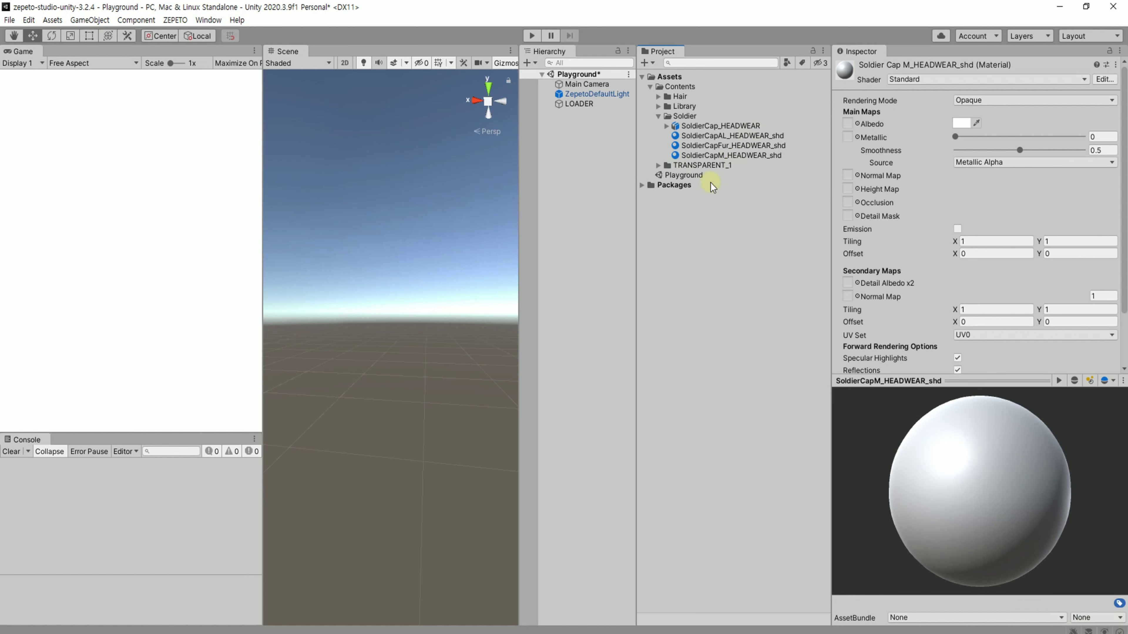
Rename the duplicated material to SoldierCap_HEADWEAR_shd
click(693, 136)
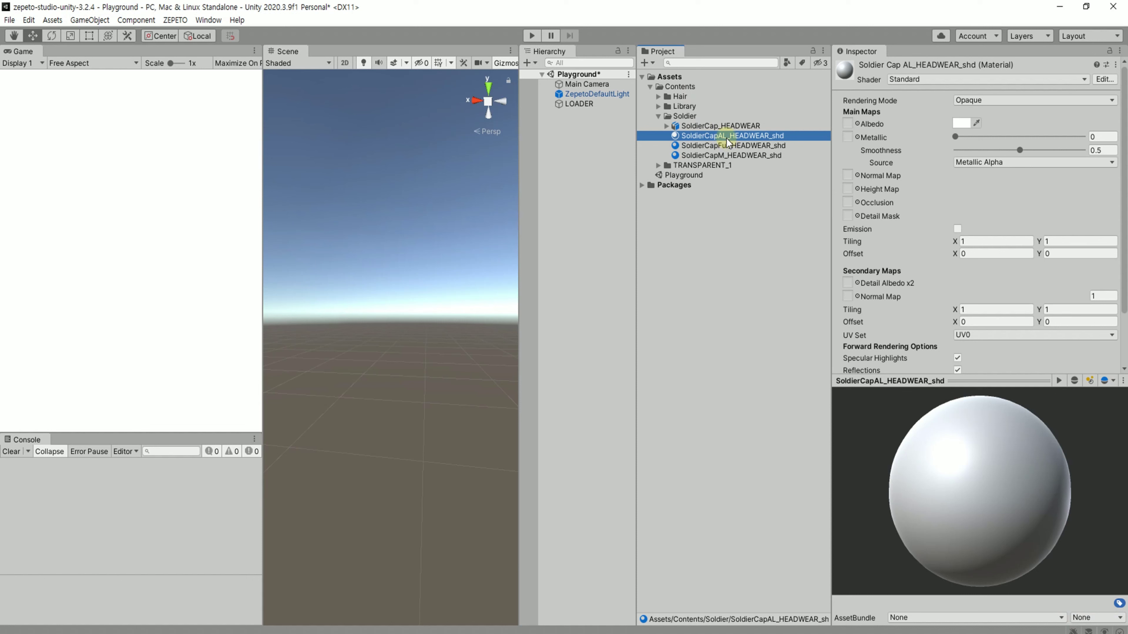
key(ctrl)
key(ctrl+r)
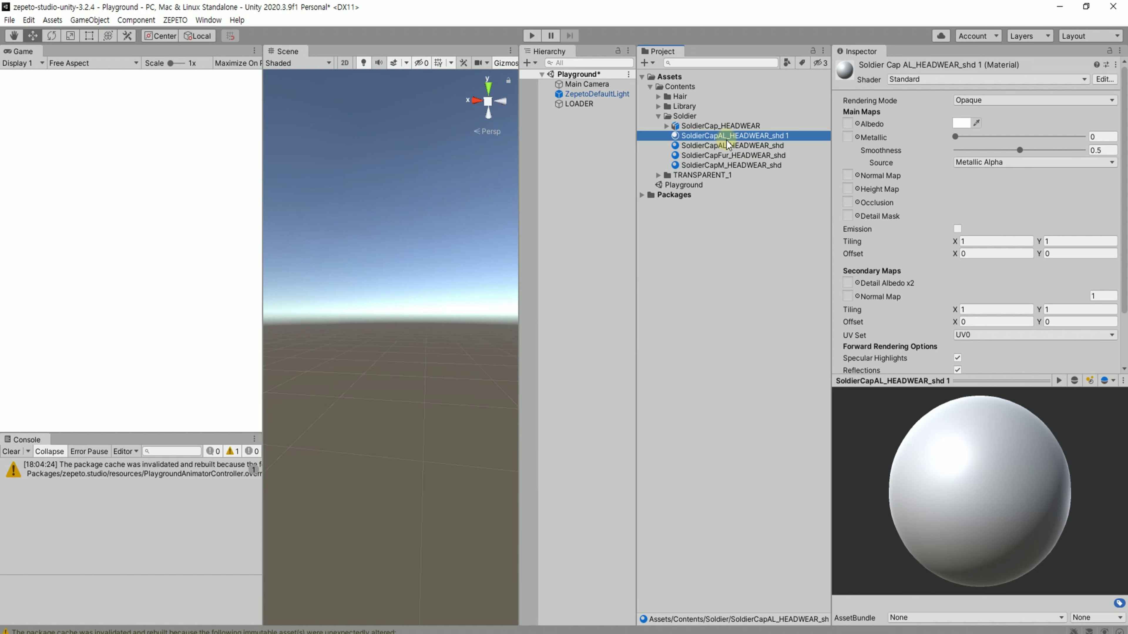
click(731, 136)
text(SoldierCap_HEADWEAR_shd)
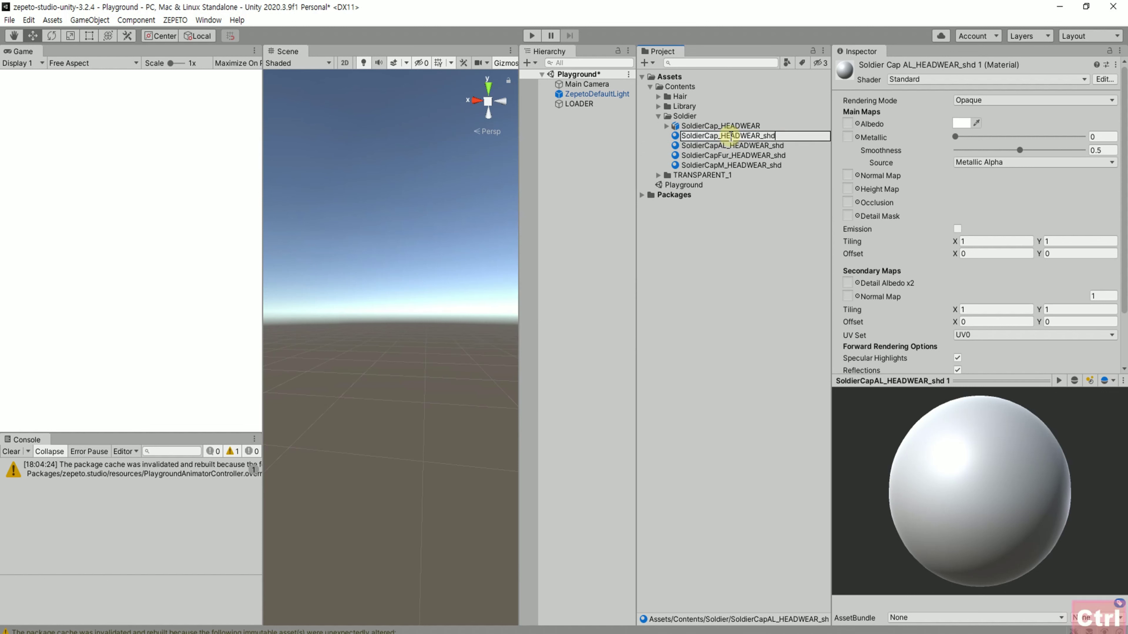
key(Return)
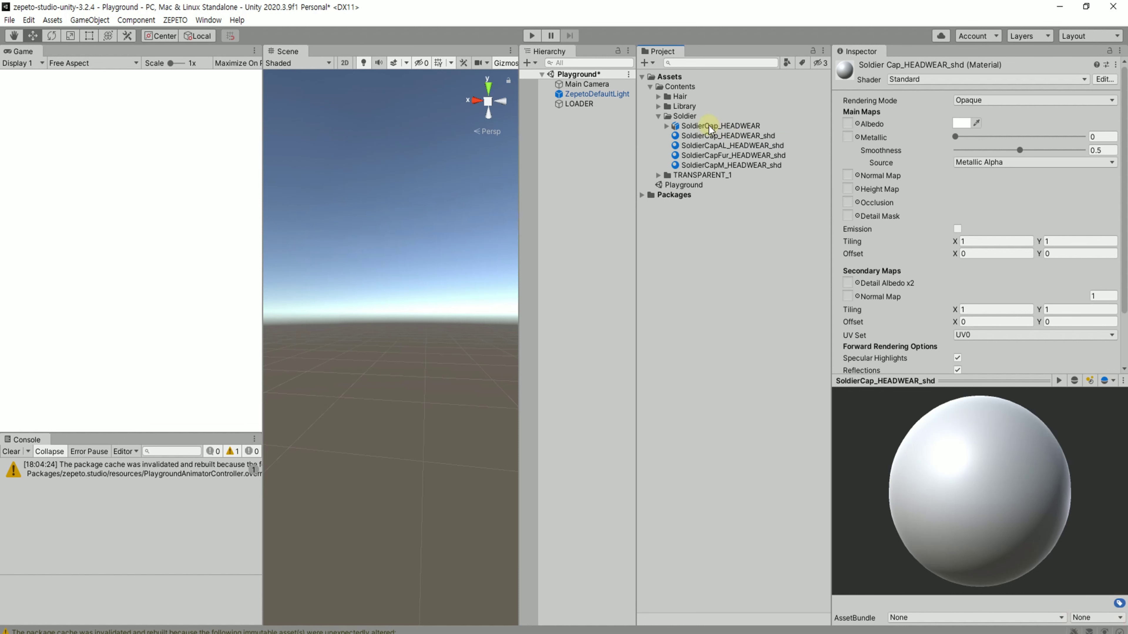
Compare the cap model's material slots with the four cap materials
click(709, 126)
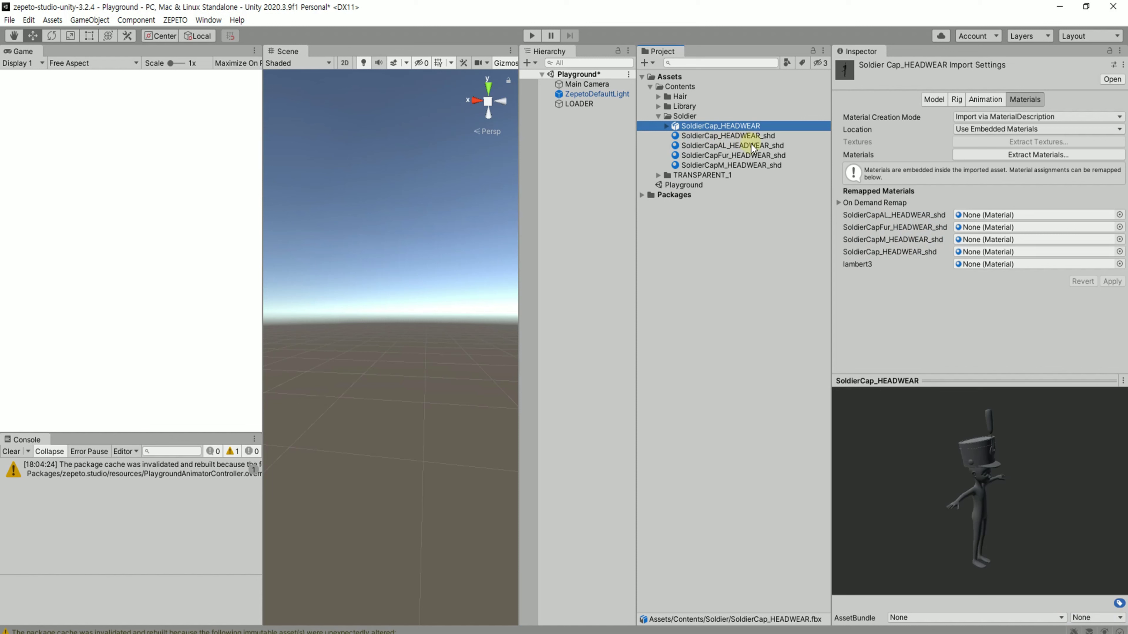
click(740, 137)
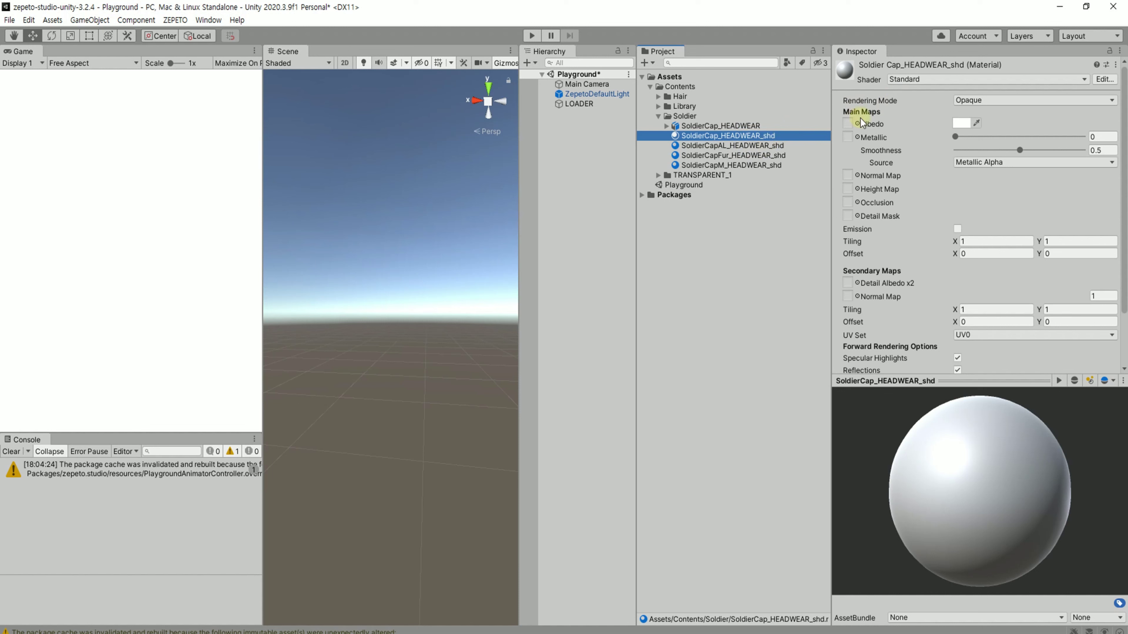
click(768, 166)
shift+click(802, 135)
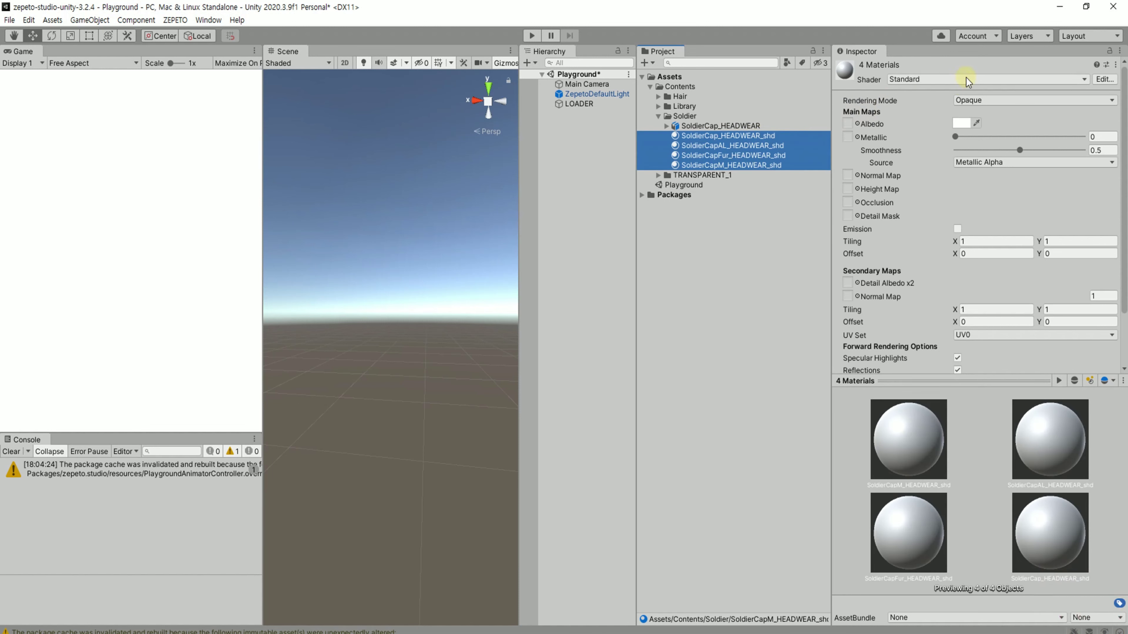
click(754, 137)
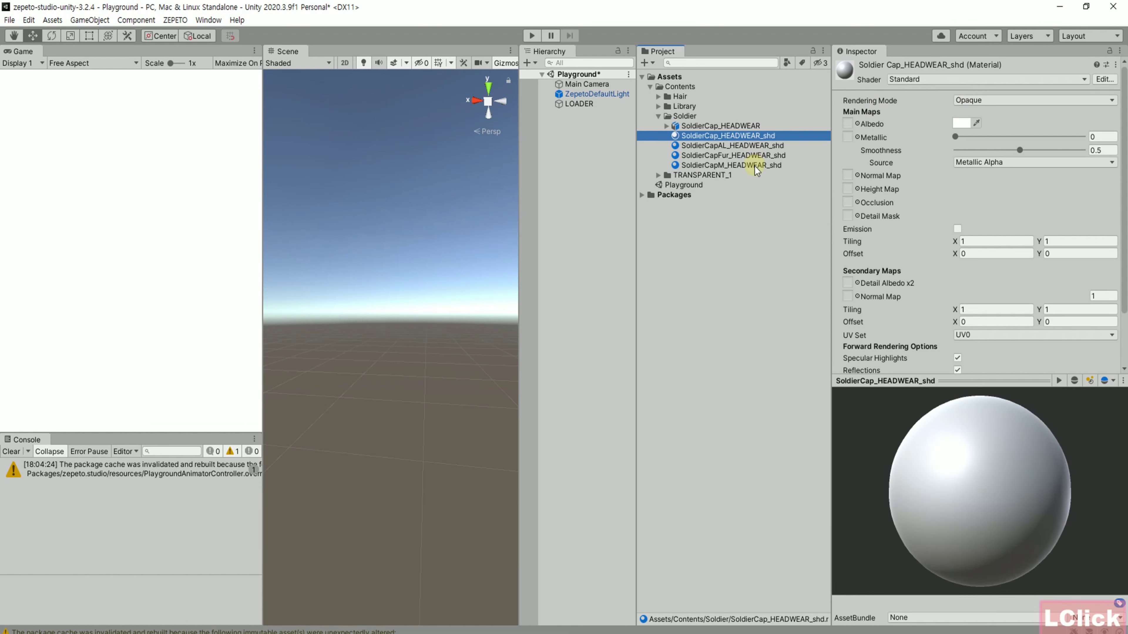
Switch SoldierCap_HEADWEAR_shd to the ZEPETO/Standard shader
click(955, 80)
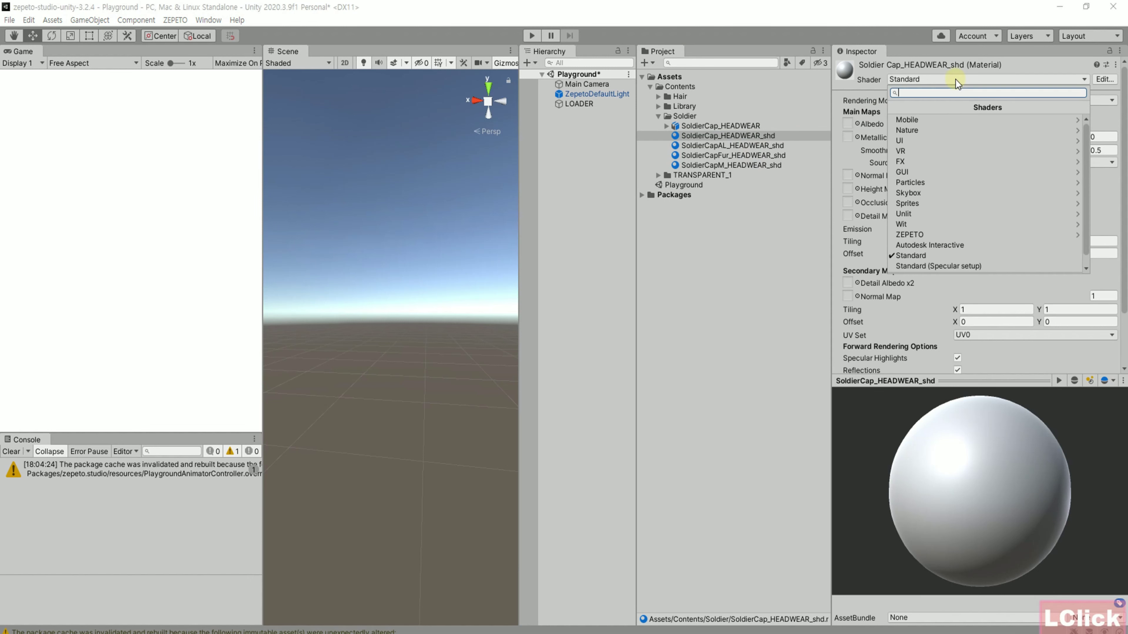
click(934, 235)
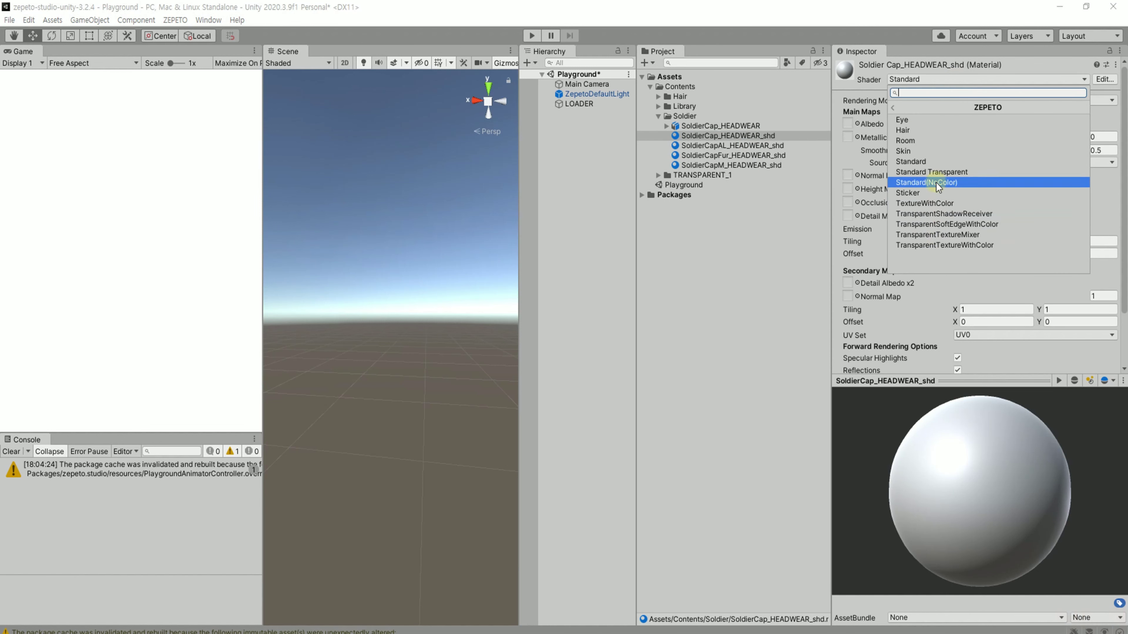
click(937, 162)
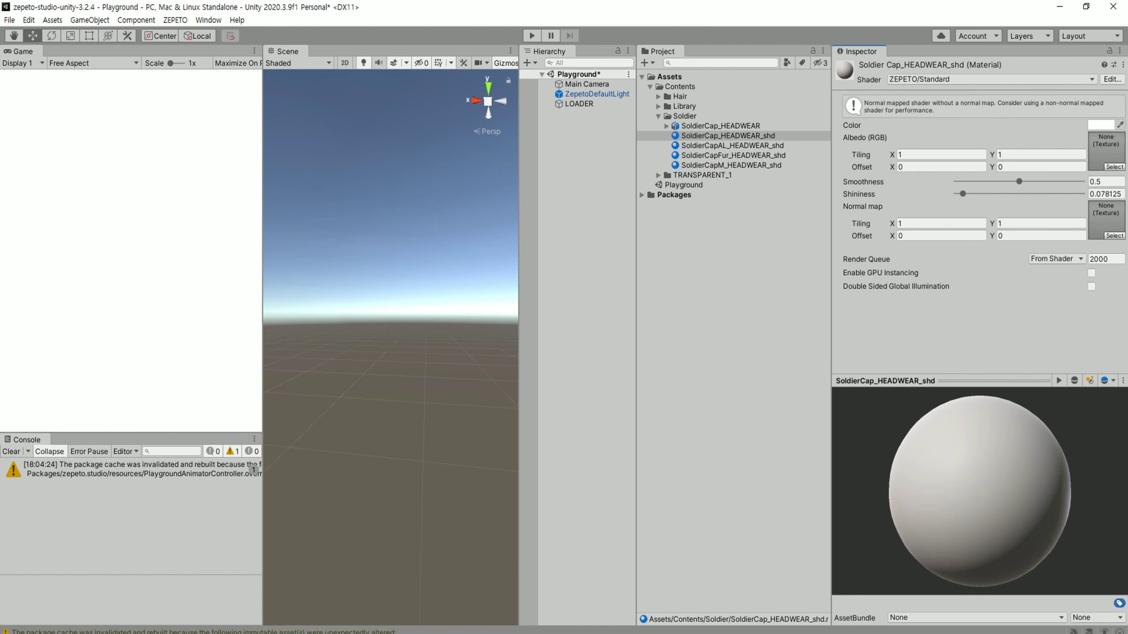
Import SoldierCap.png into the Soldier folder and use it as the material's albedo
click(101, 633)
click(174, 606)
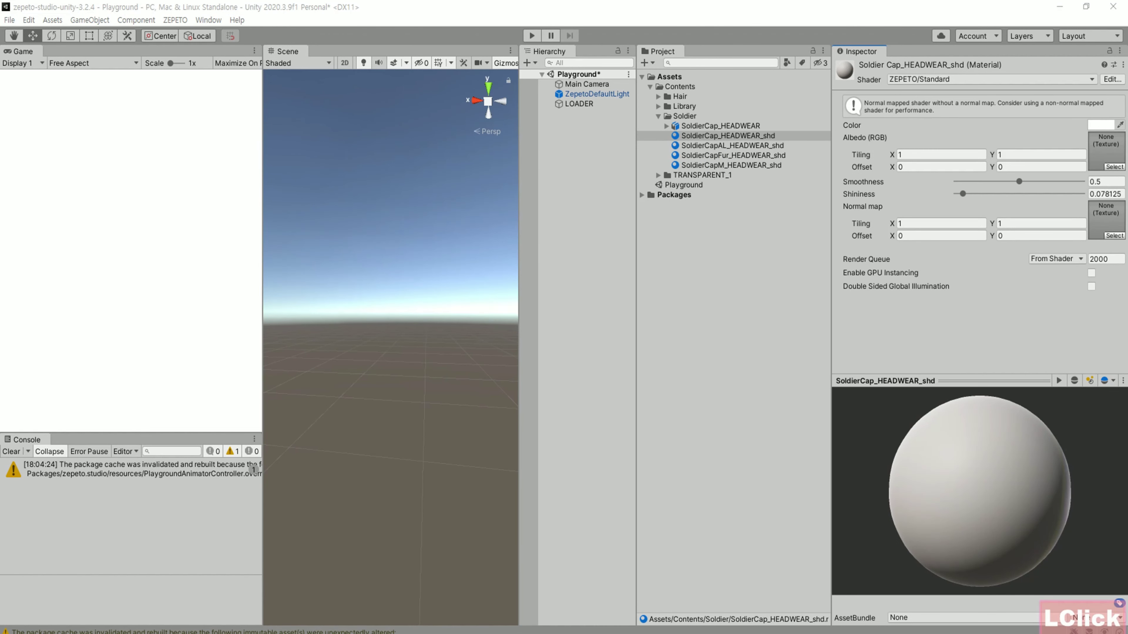
drag(719, 134, 688, 116)
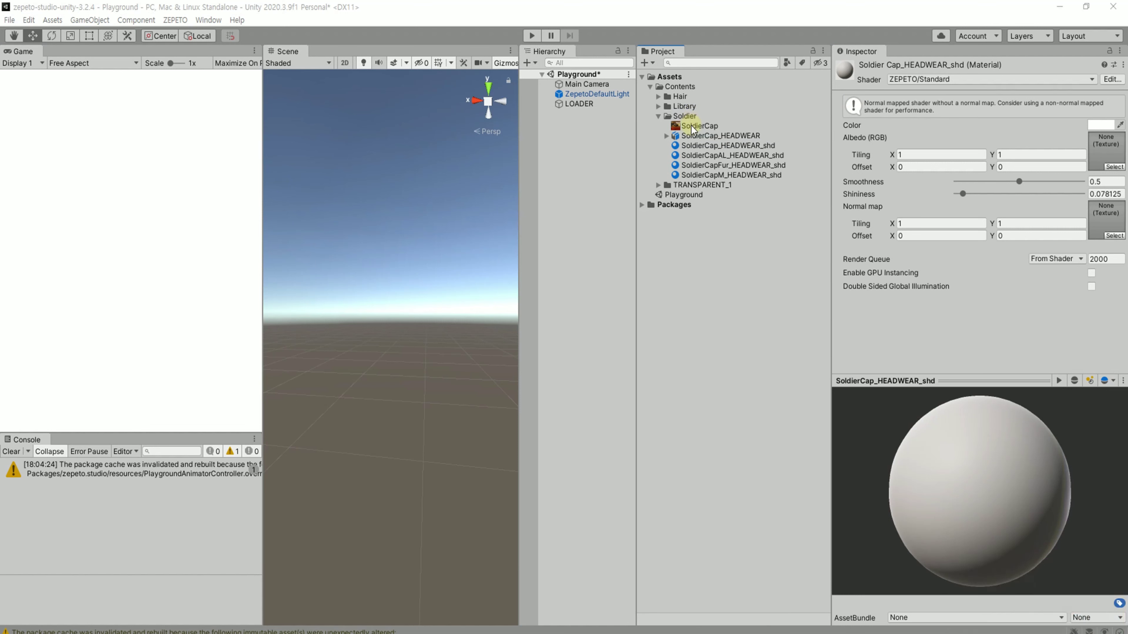
click(691, 128)
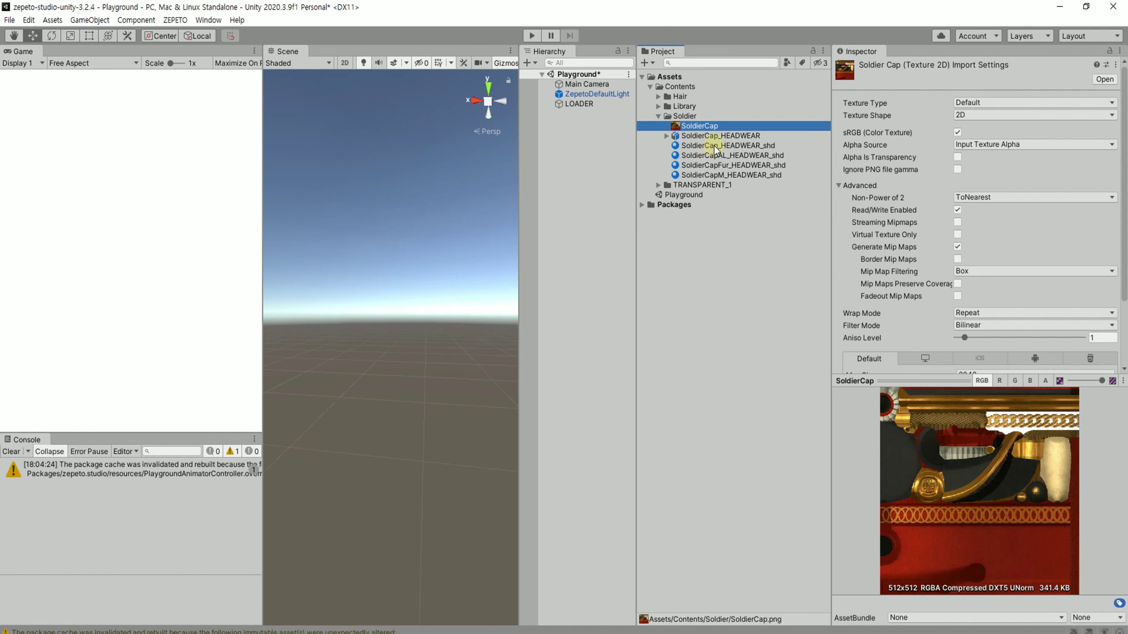
click(717, 146)
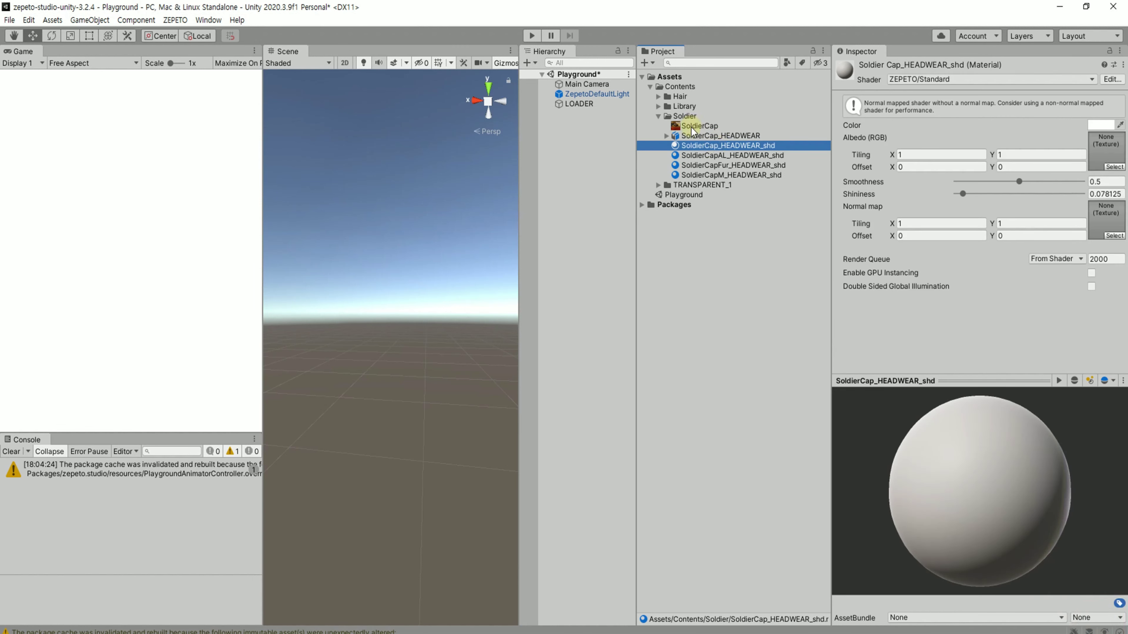
drag(692, 129, 1106, 151)
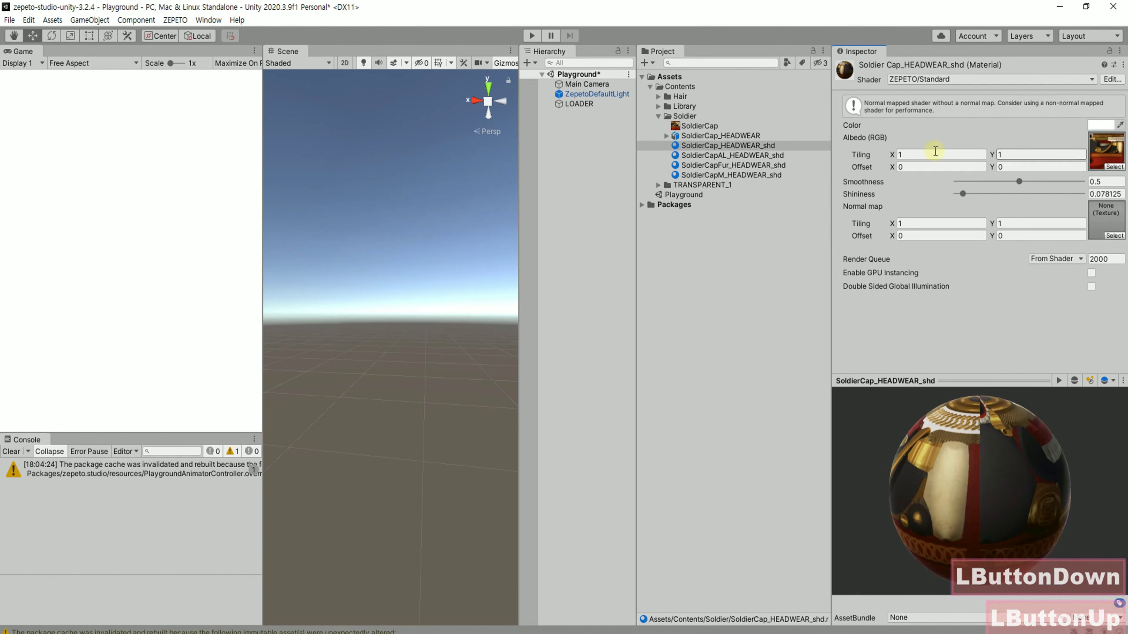
Import the normal texture into the Soldier folder
click(917, 197)
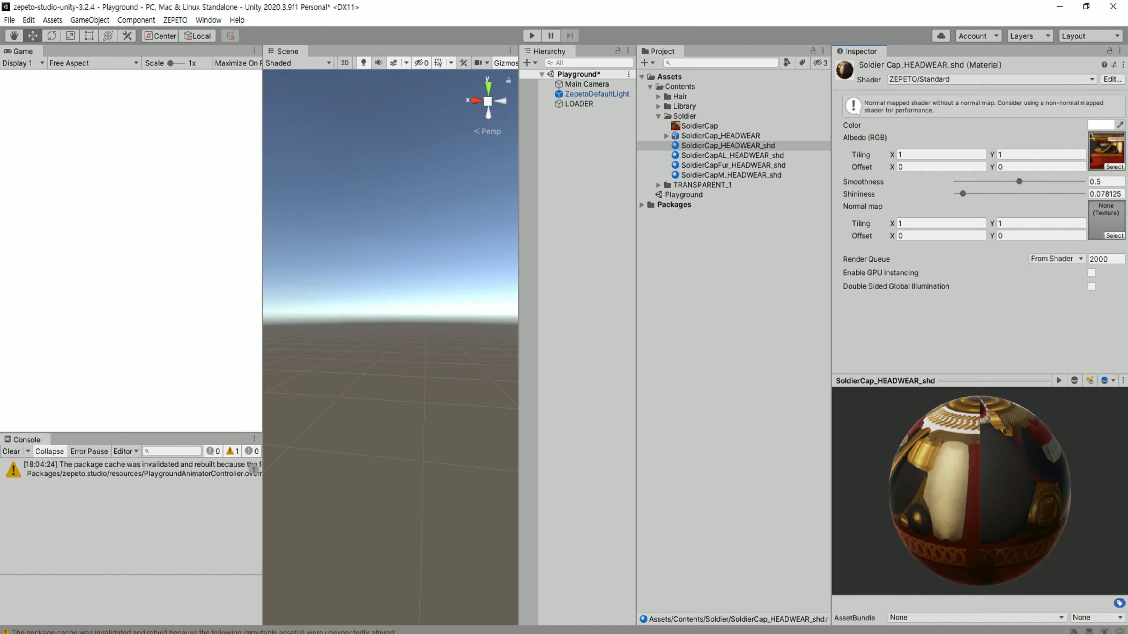
click(1096, 618)
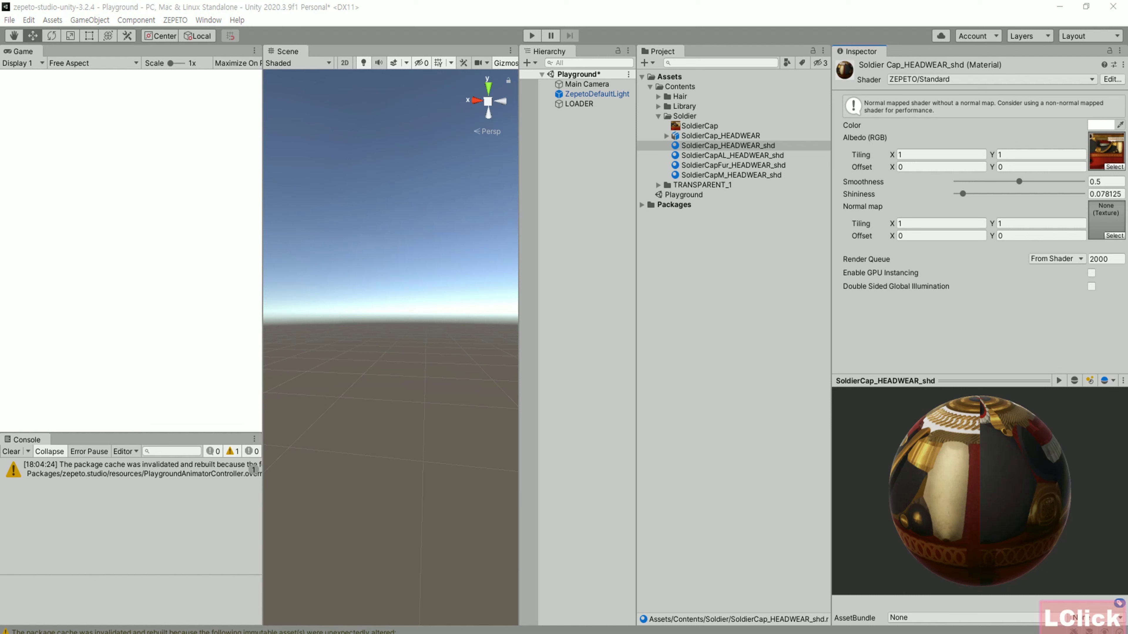
drag(637, 171, 693, 116)
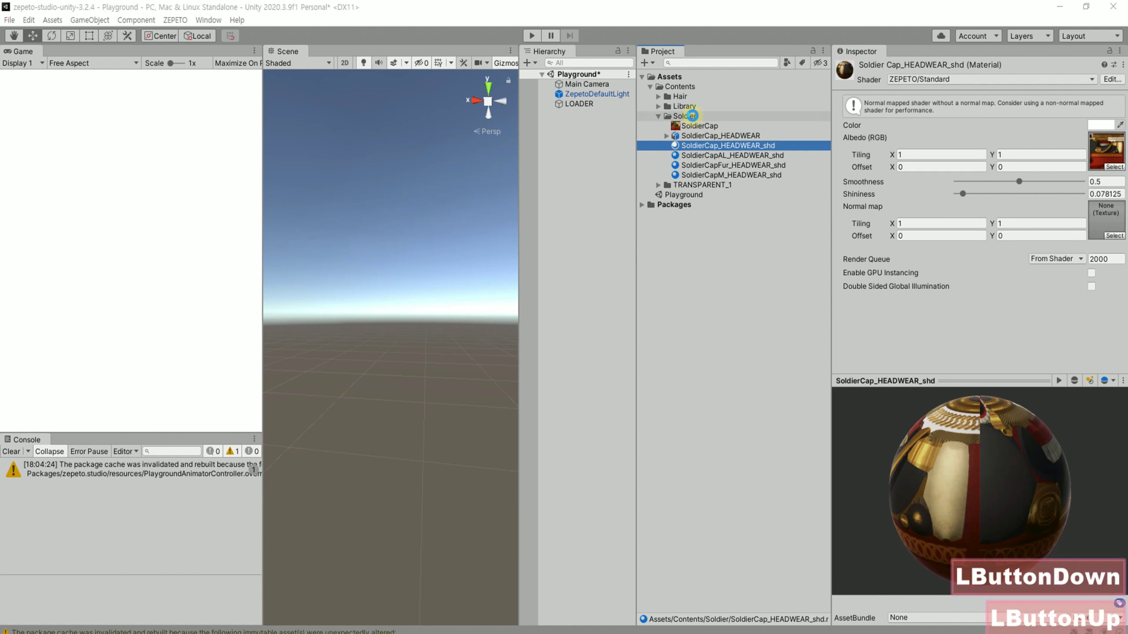
Set SoldierCap_shd_Normal as the cap material's normal map and check the preview
click(699, 156)
click(698, 146)
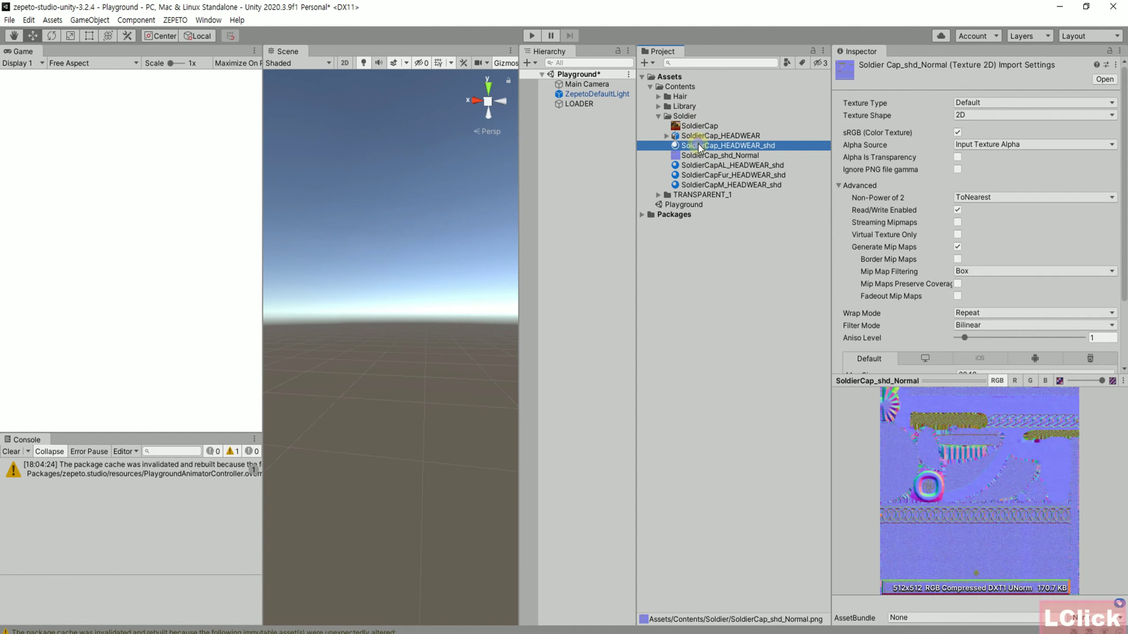
drag(707, 156, 1116, 216)
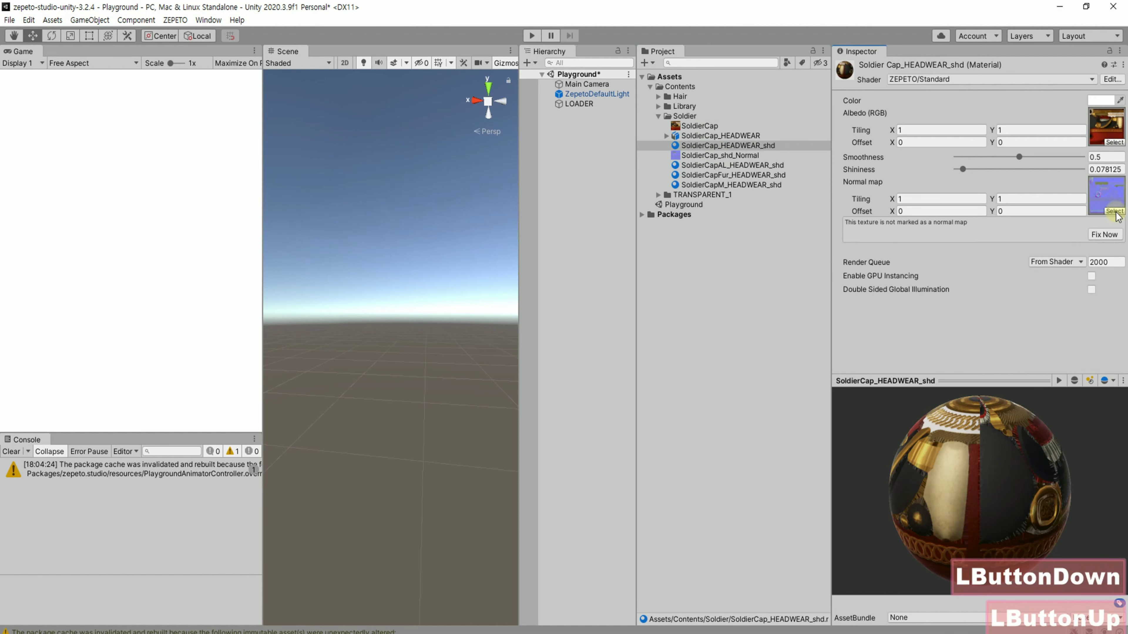
drag(942, 456, 1016, 466)
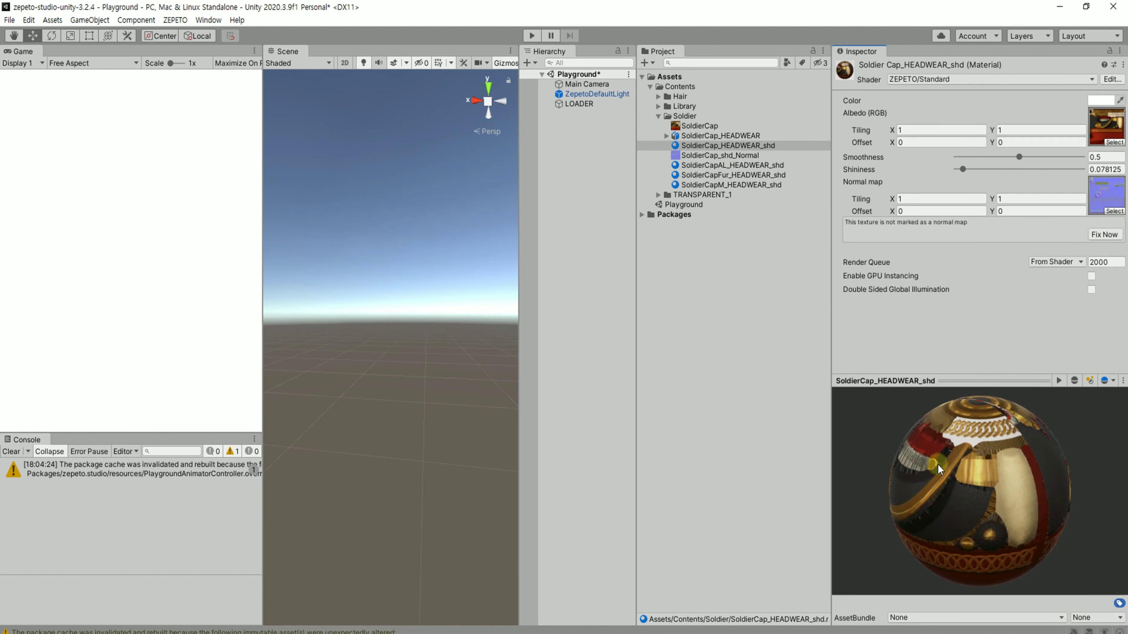
drag(916, 473, 970, 454)
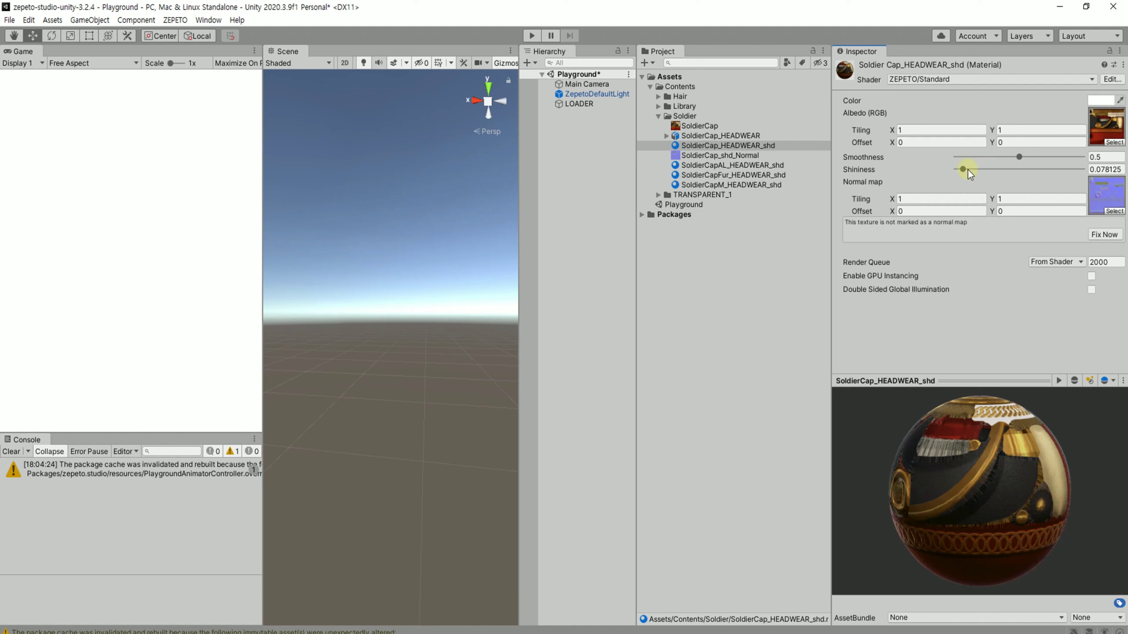
Lower Shininess to 0.03 and set Smoothness to 0.5
drag(968, 172, 1032, 160)
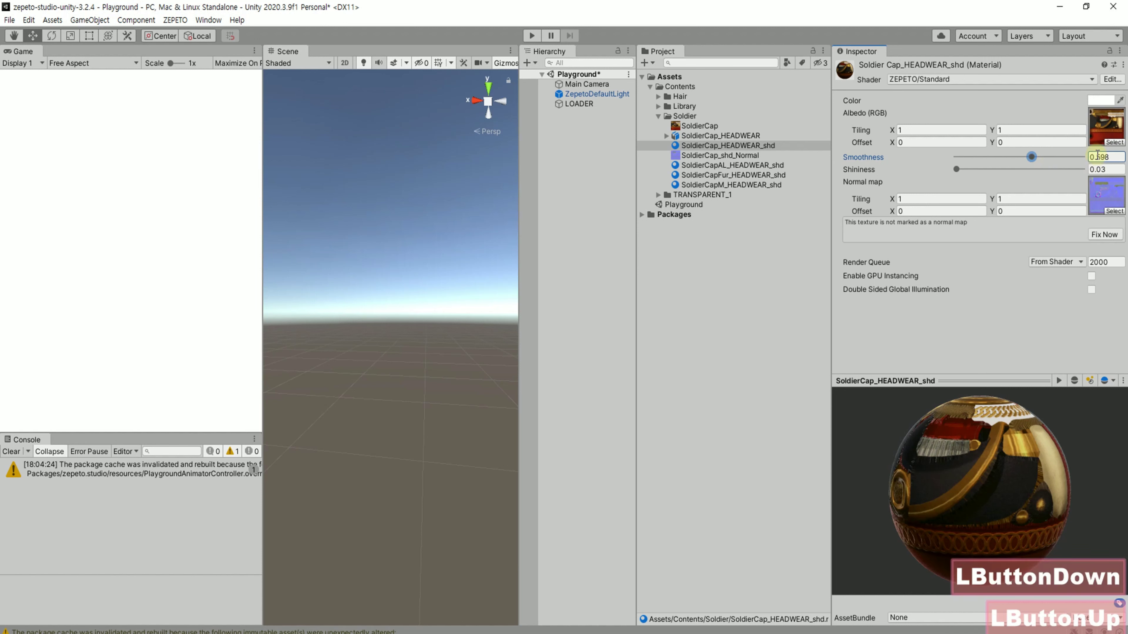
click(1097, 157)
text(0.5)
key(Return)
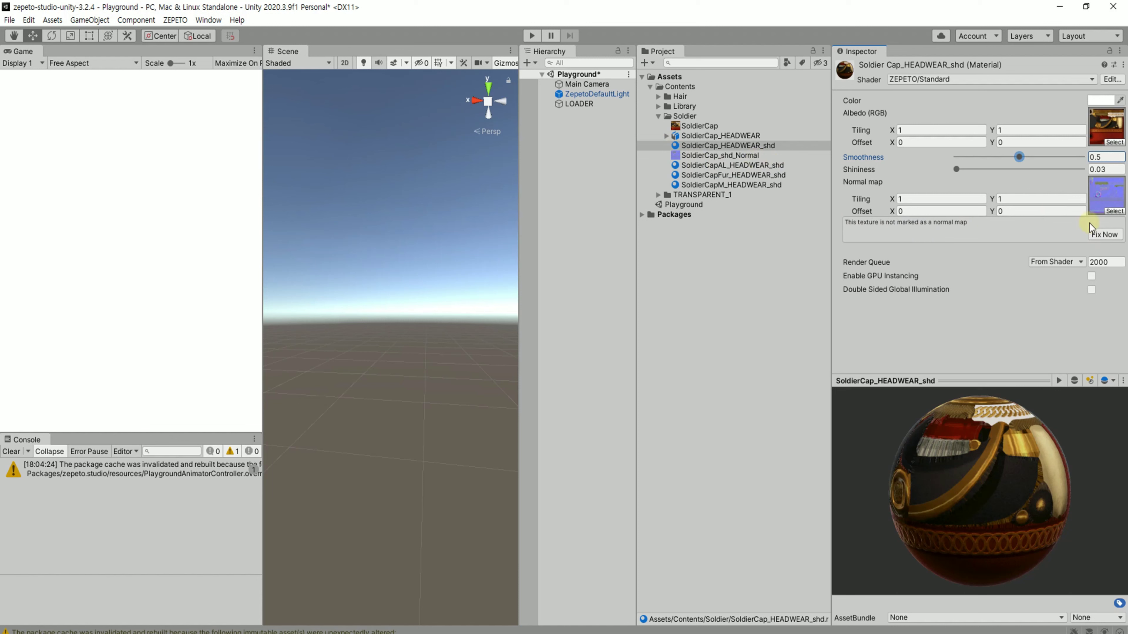
Change SoldierCap_shd_Normal's Texture Type to Normal map and apply
click(729, 157)
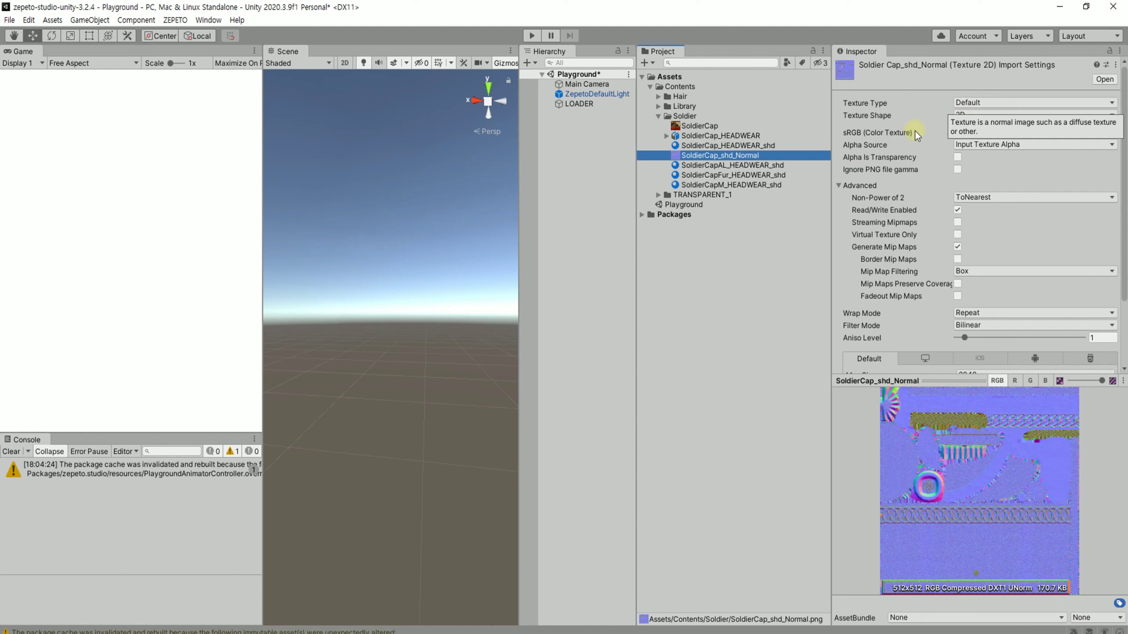
click(999, 102)
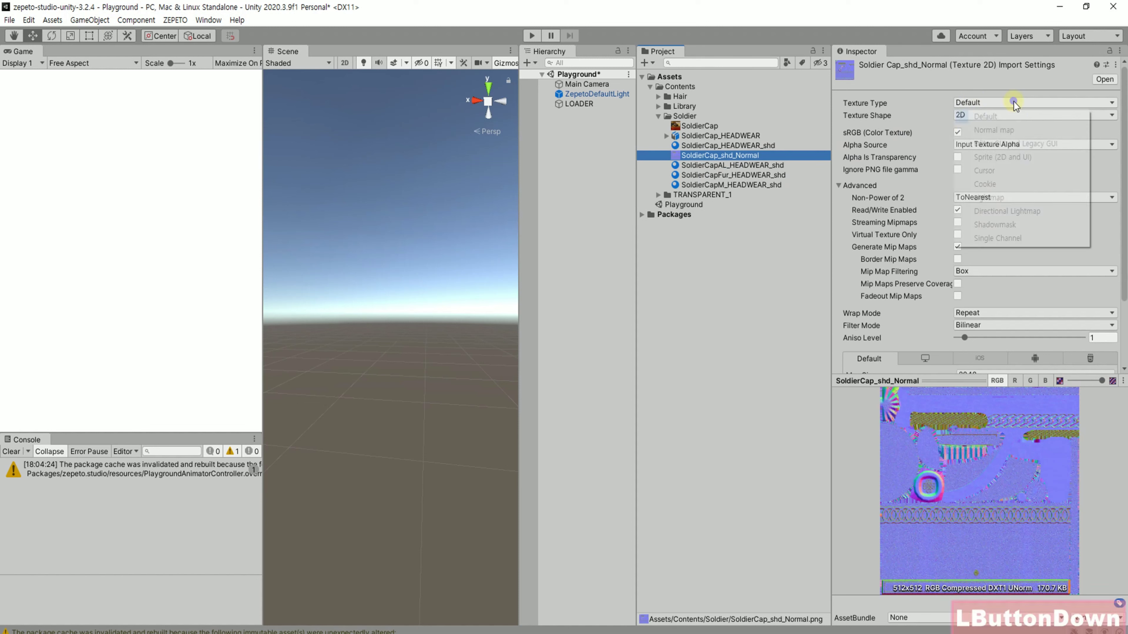
click(1002, 129)
scroll(1061, 311, down, 4)
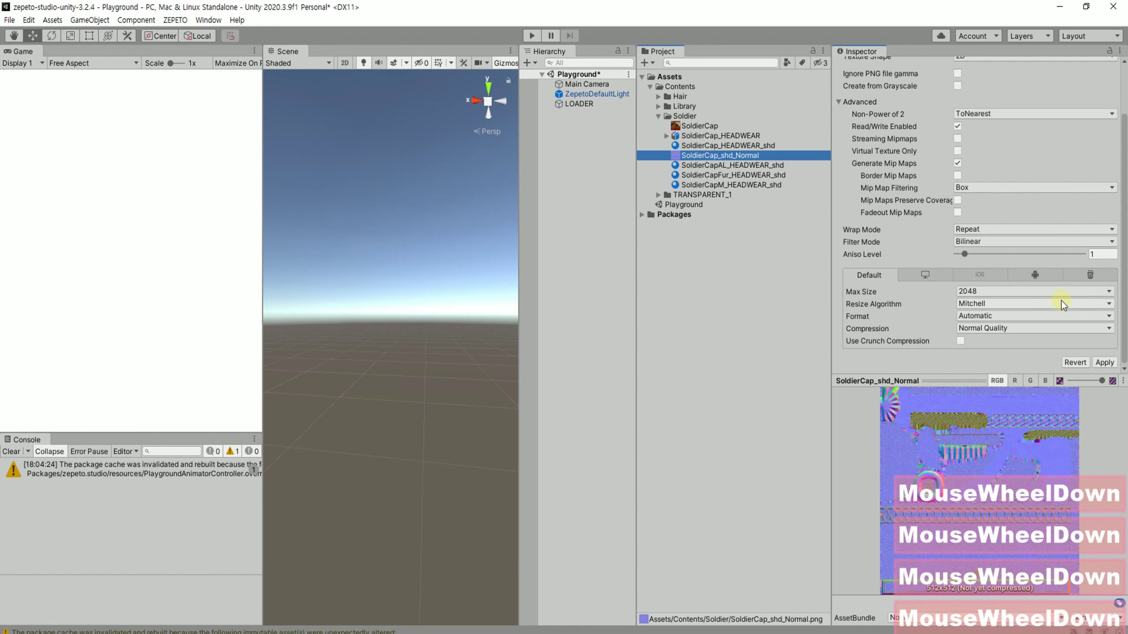
click(1104, 363)
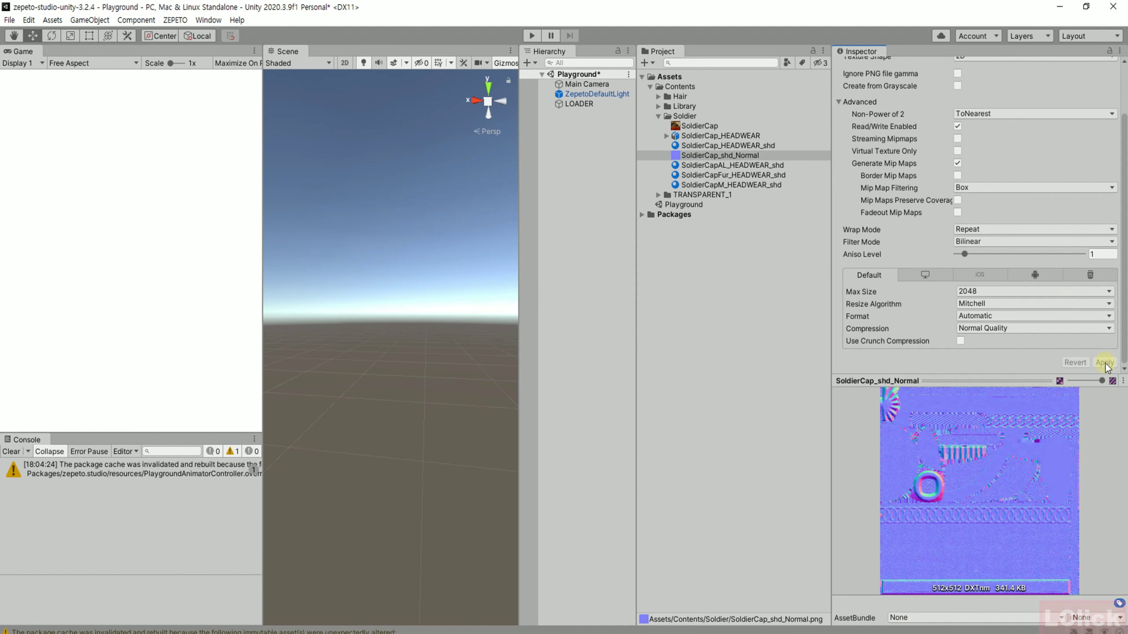
click(688, 137)
click(718, 155)
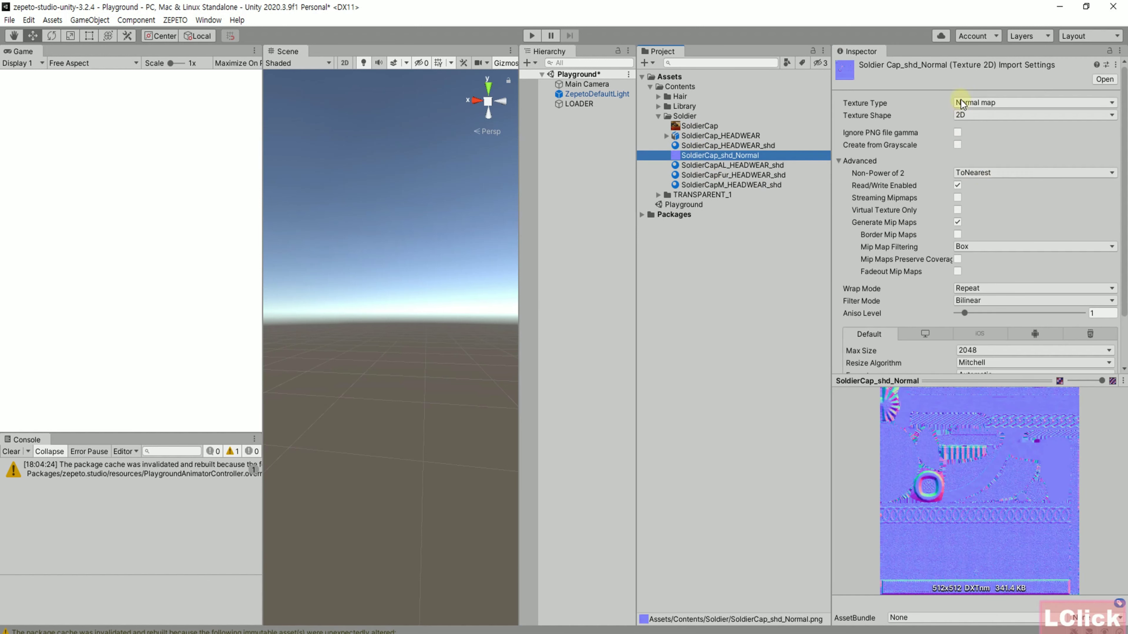
click(720, 146)
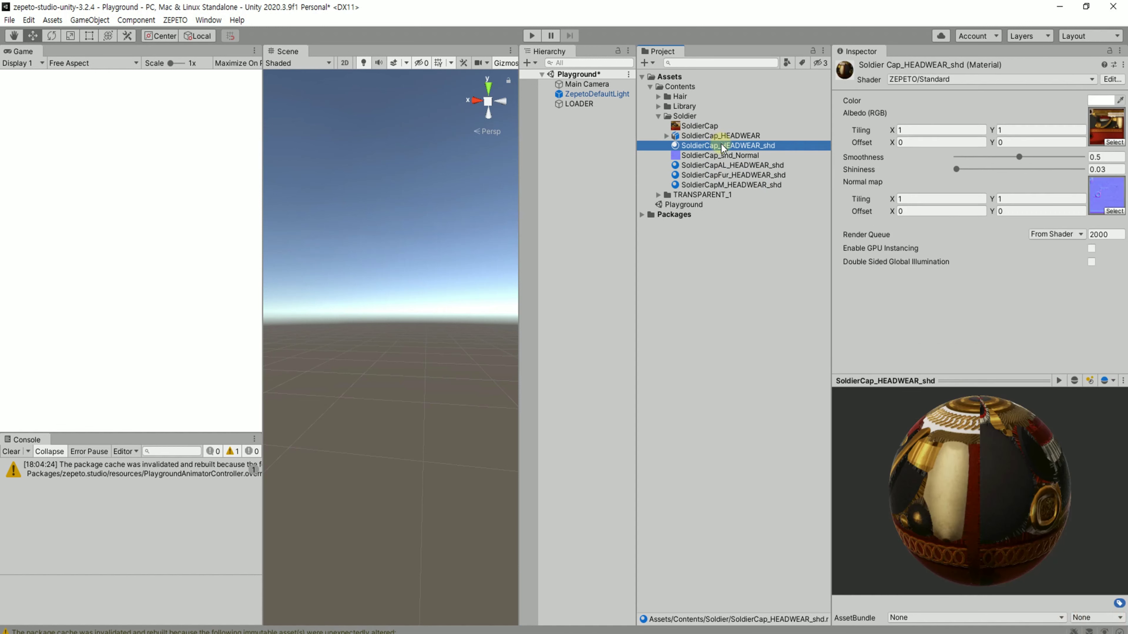
Set SoldierCapAL_HEADWEAR_shd to ZEPETO/Standard Transparent with SoldierCap albedo and SoldierCap_shd_Normal normal map
click(719, 167)
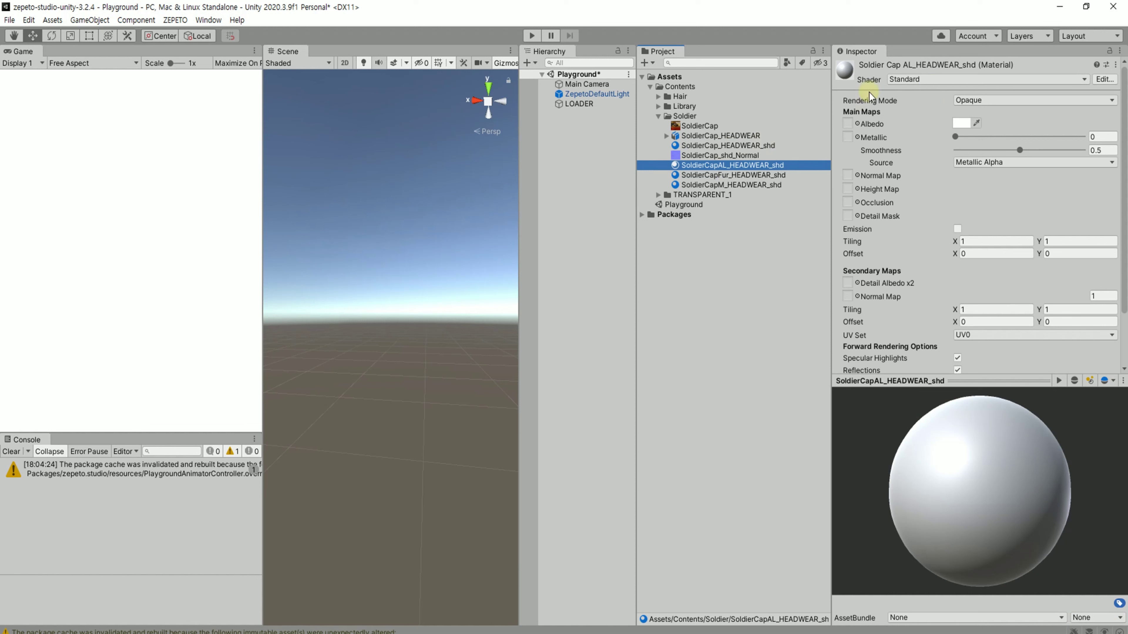
click(909, 79)
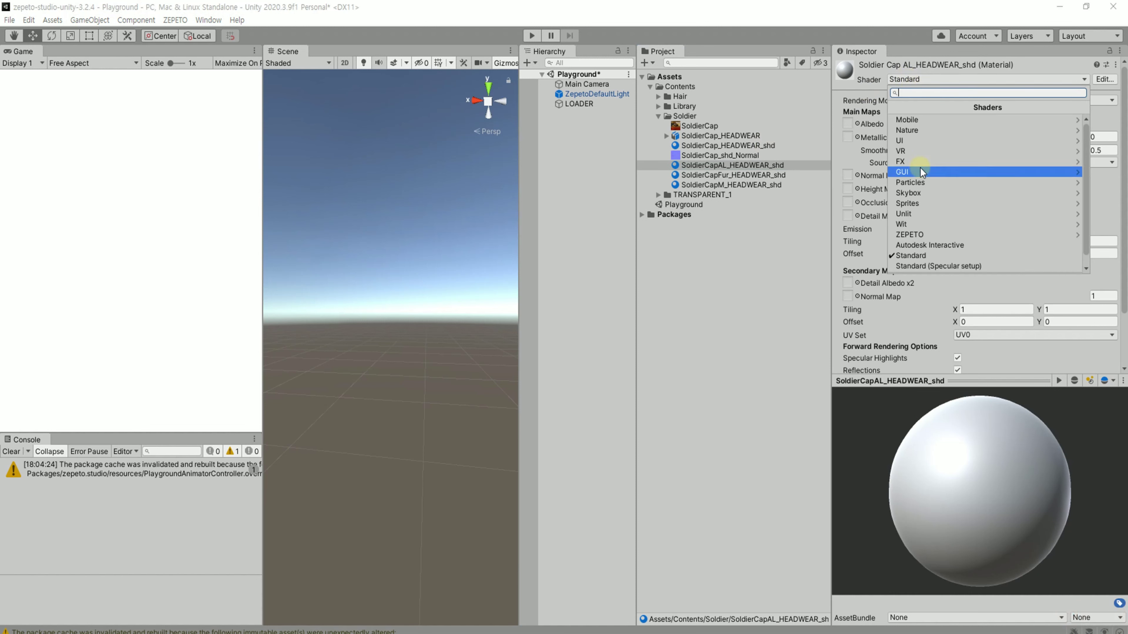
click(931, 235)
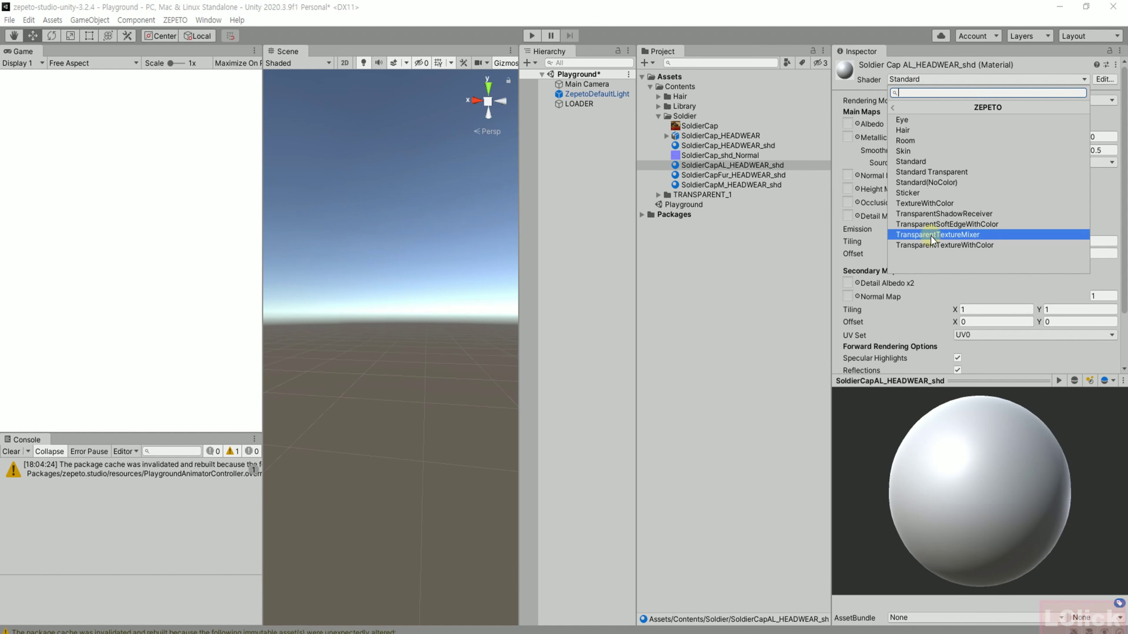
click(922, 173)
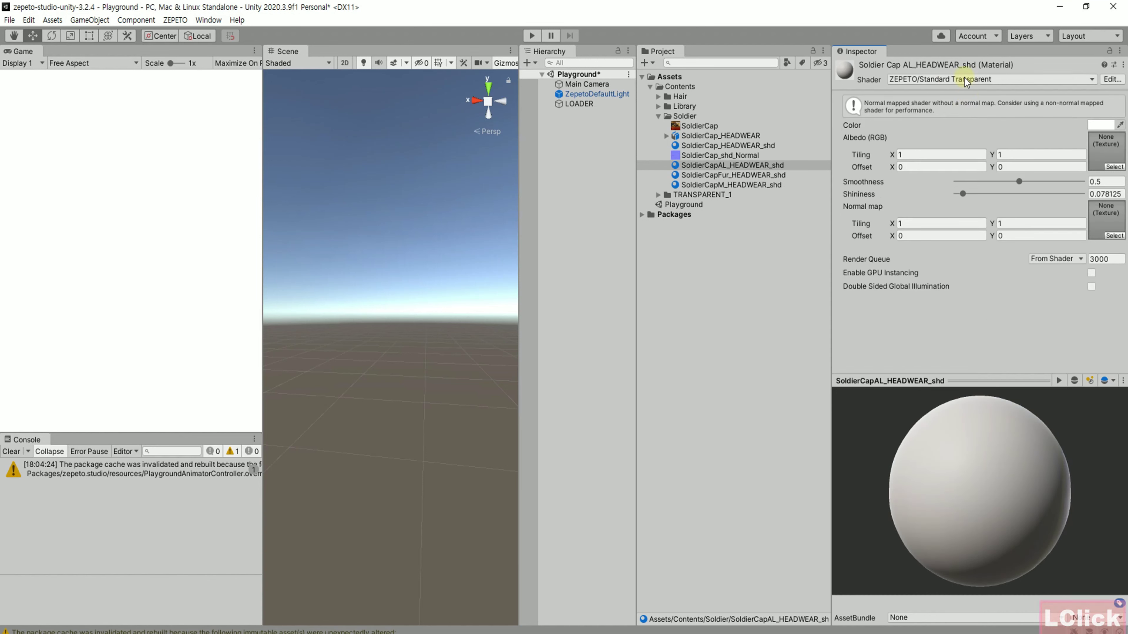
drag(704, 129, 1105, 151)
drag(737, 155, 1105, 228)
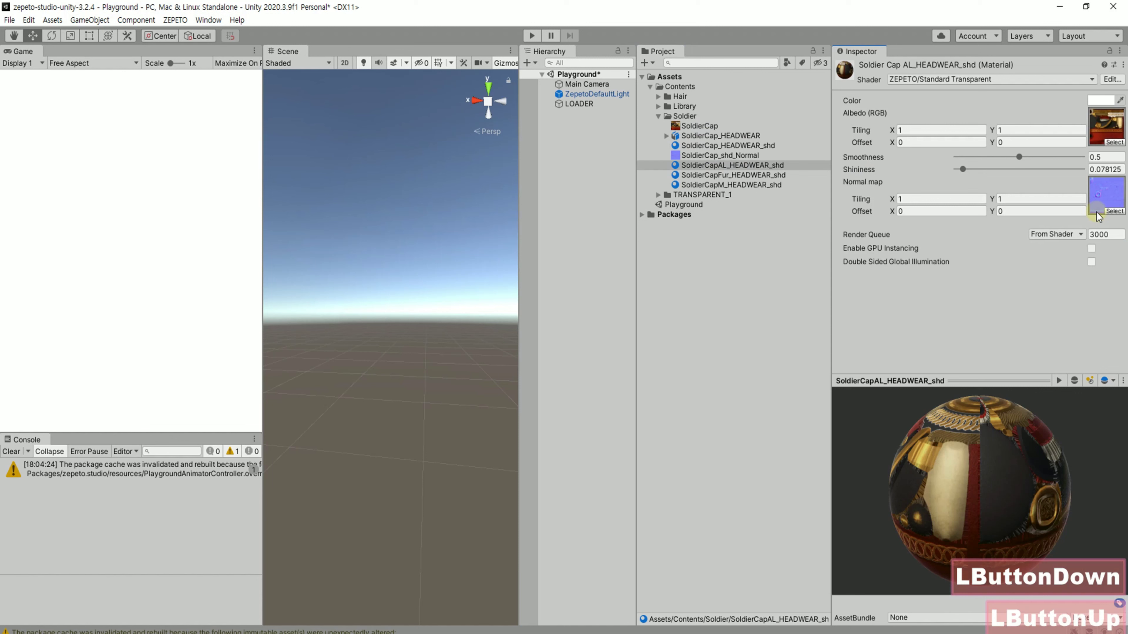
click(687, 175)
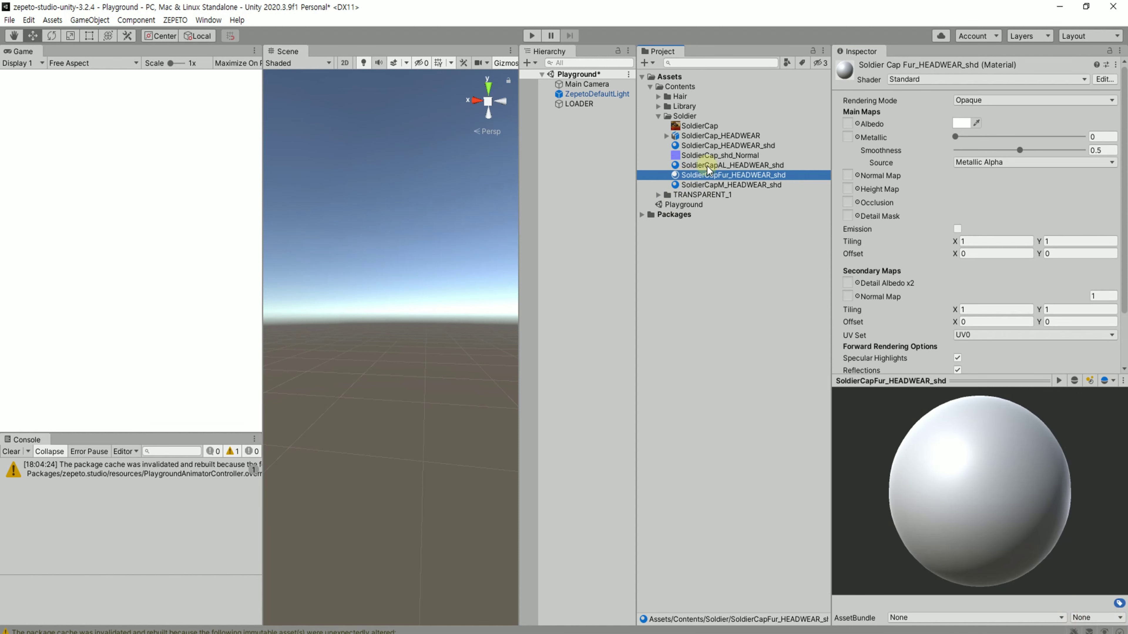
Switch SoldierCapFur_HEADWEAR_shd to the ZEPETO/Standard shader
click(697, 127)
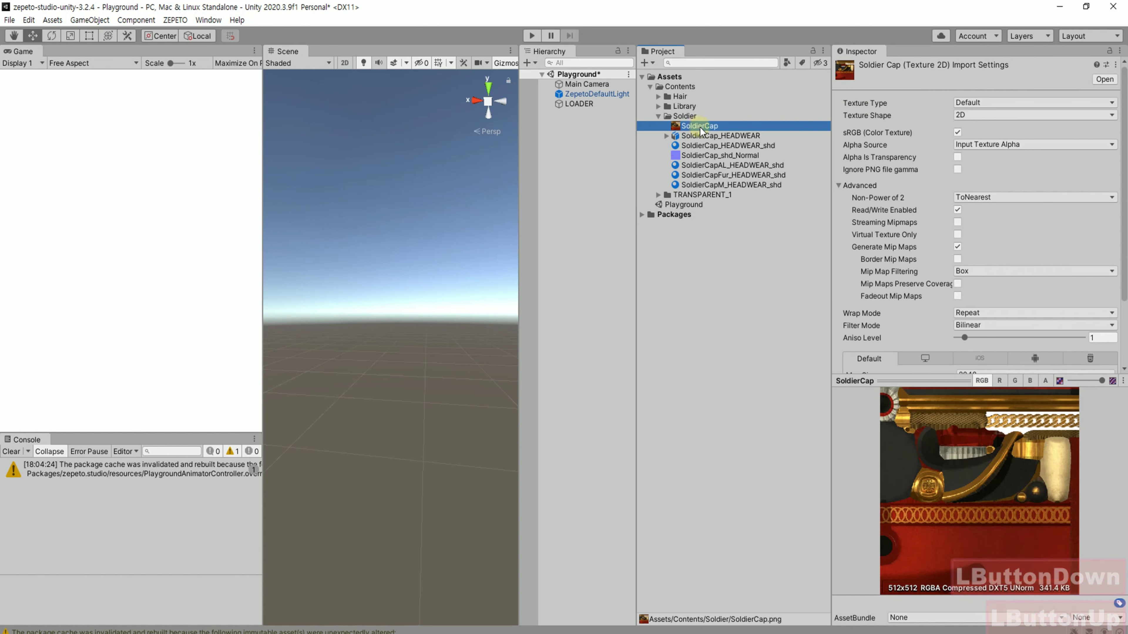
click(707, 177)
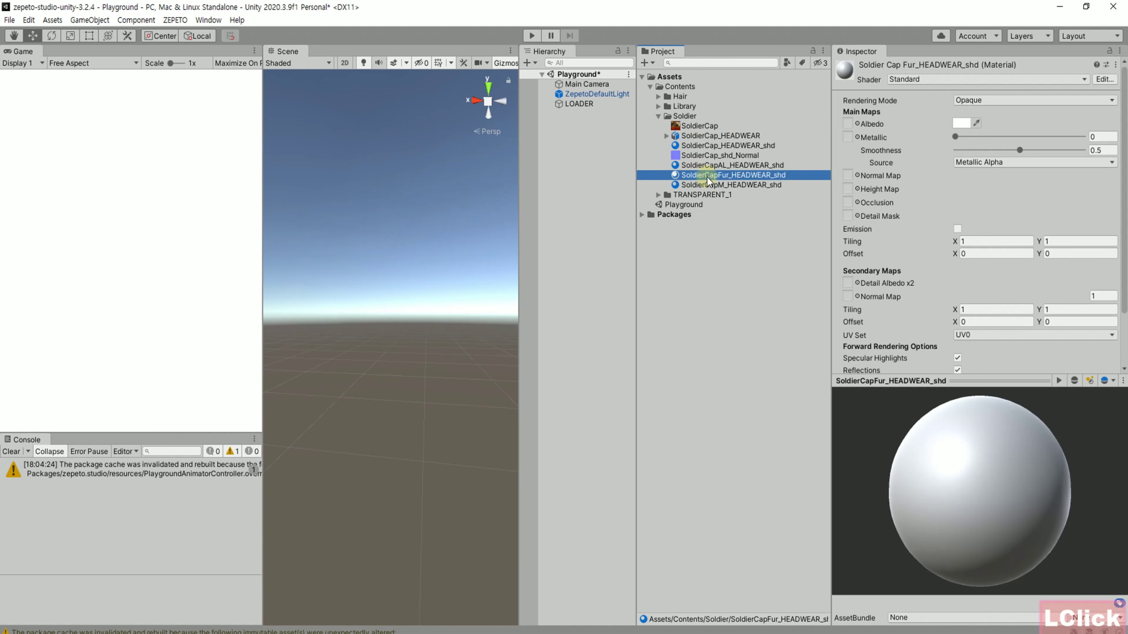
click(933, 80)
click(29, 214)
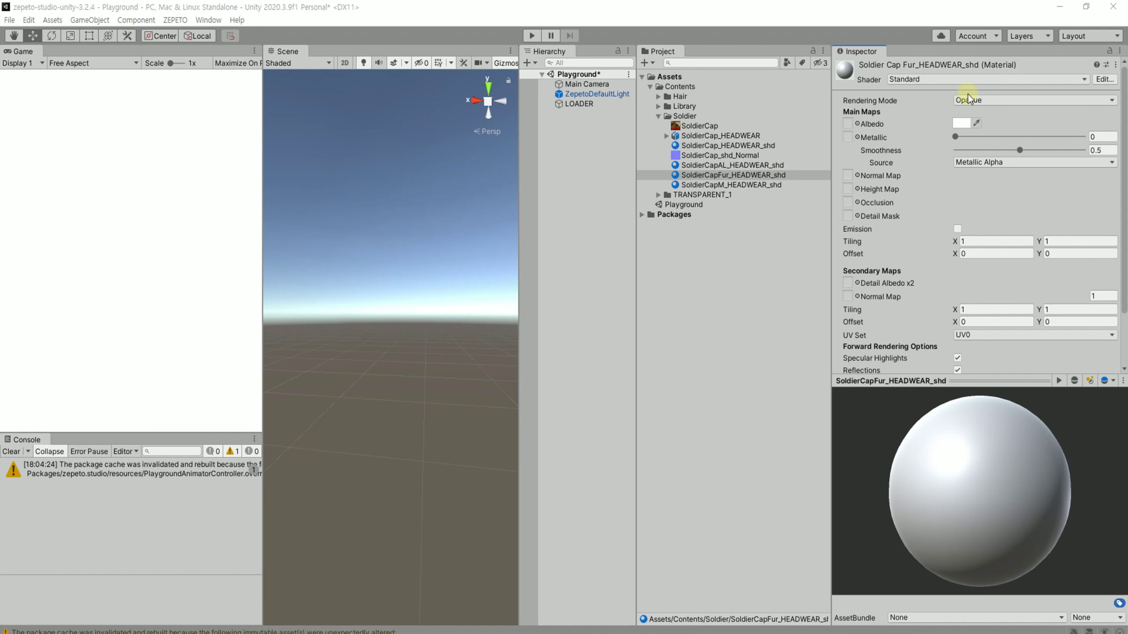
click(967, 80)
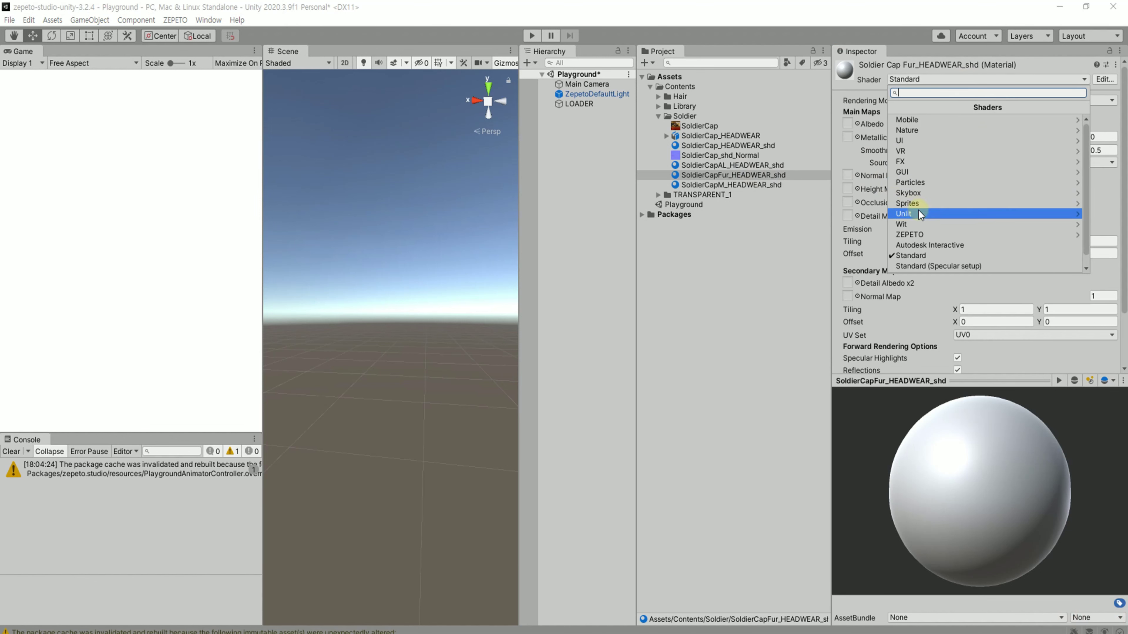
click(938, 235)
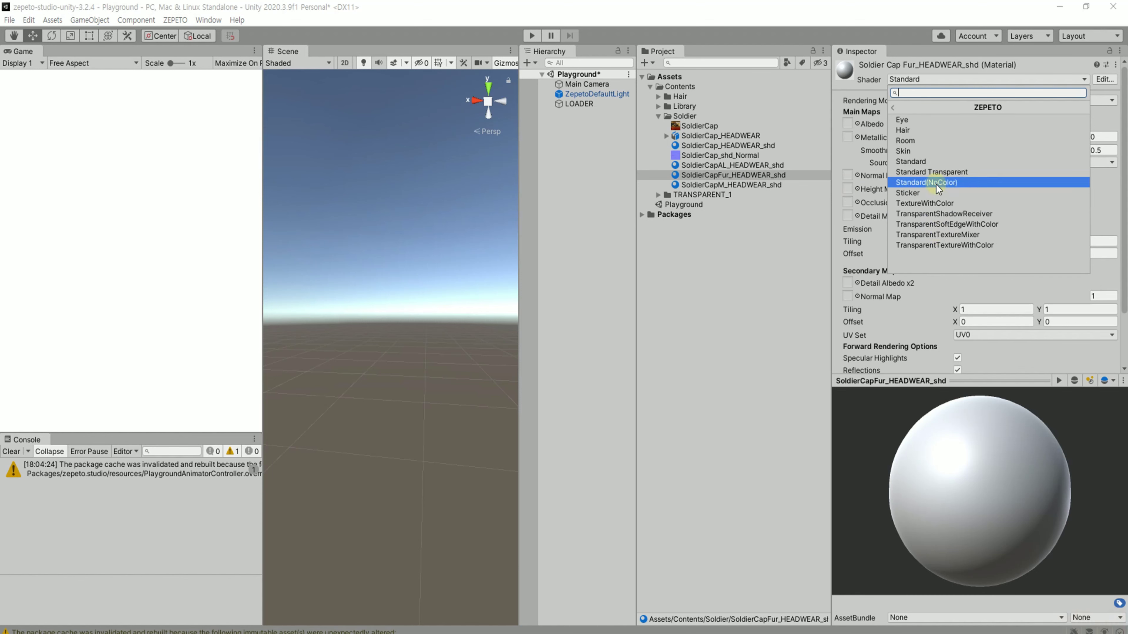
click(939, 161)
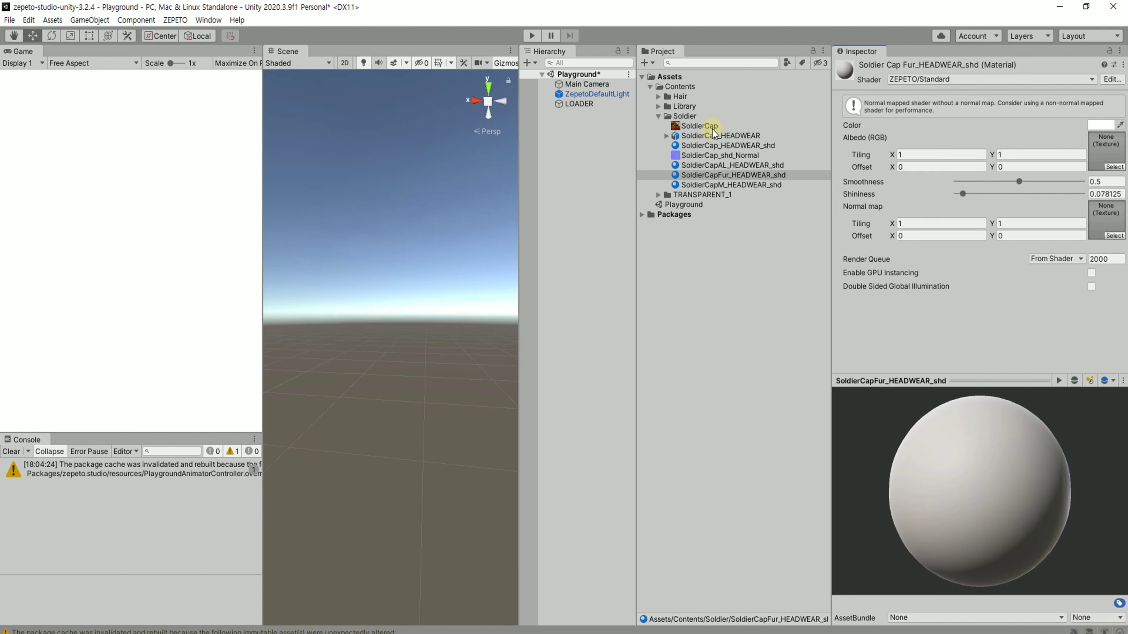
Give it the SoldierCap albedo, SoldierCap_shd_Normal normal map and Shininess 0.03
drag(712, 129, 1106, 150)
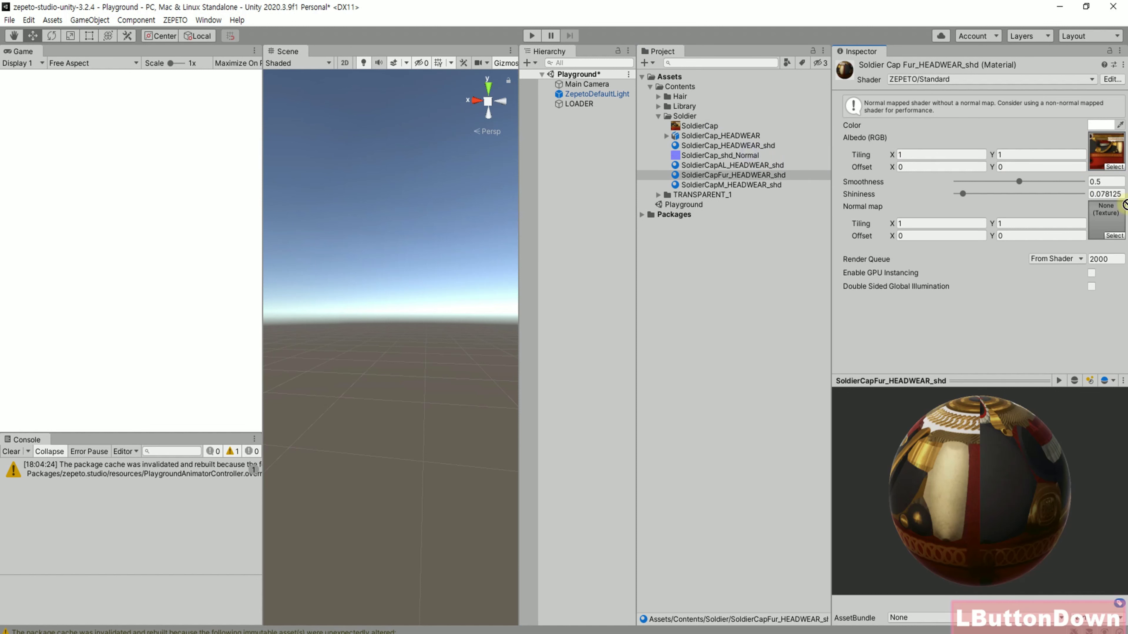
drag(1125, 205, 1106, 217)
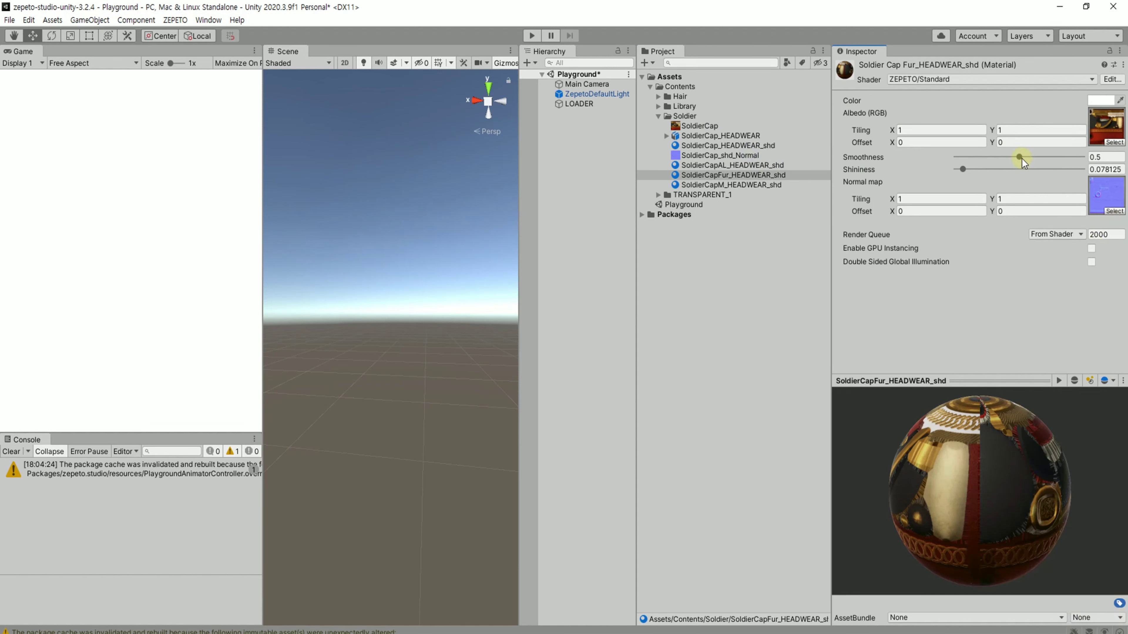
drag(962, 169, 957, 169)
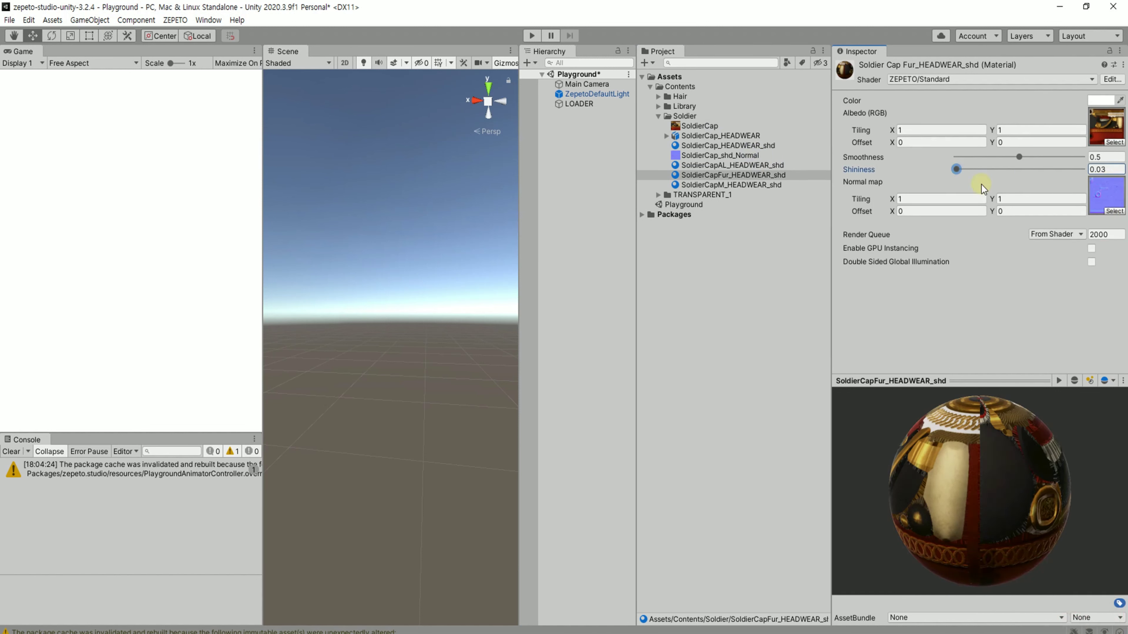
Copy the material properties of SoldierCap_HEADWEAR_shd
scroll(1021, 186, up, 2)
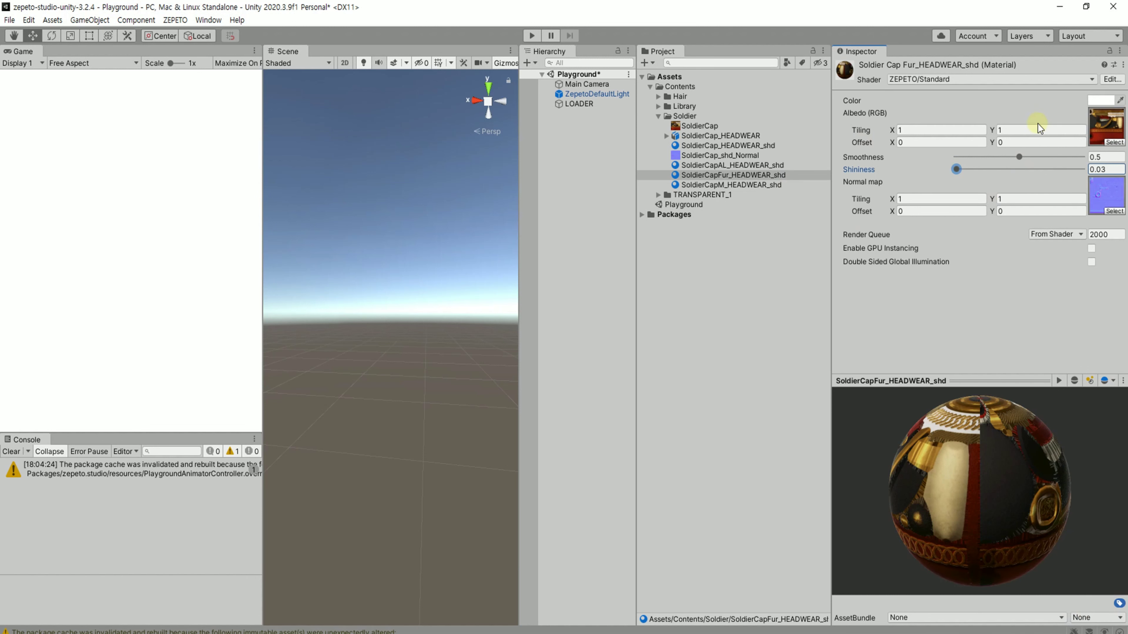
click(752, 146)
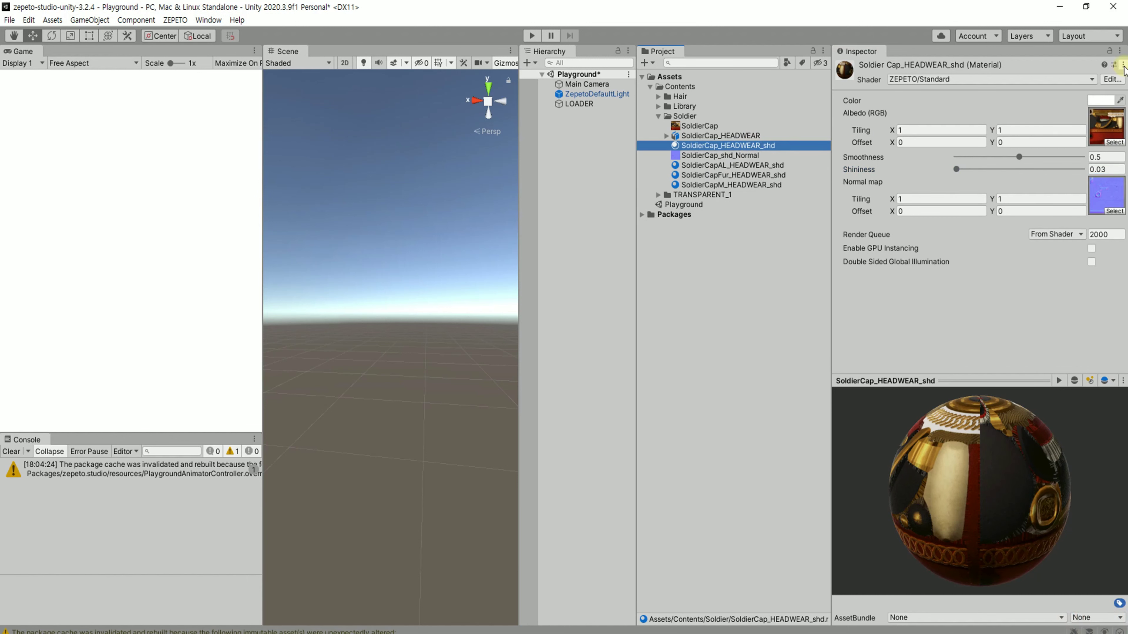
click(1124, 66)
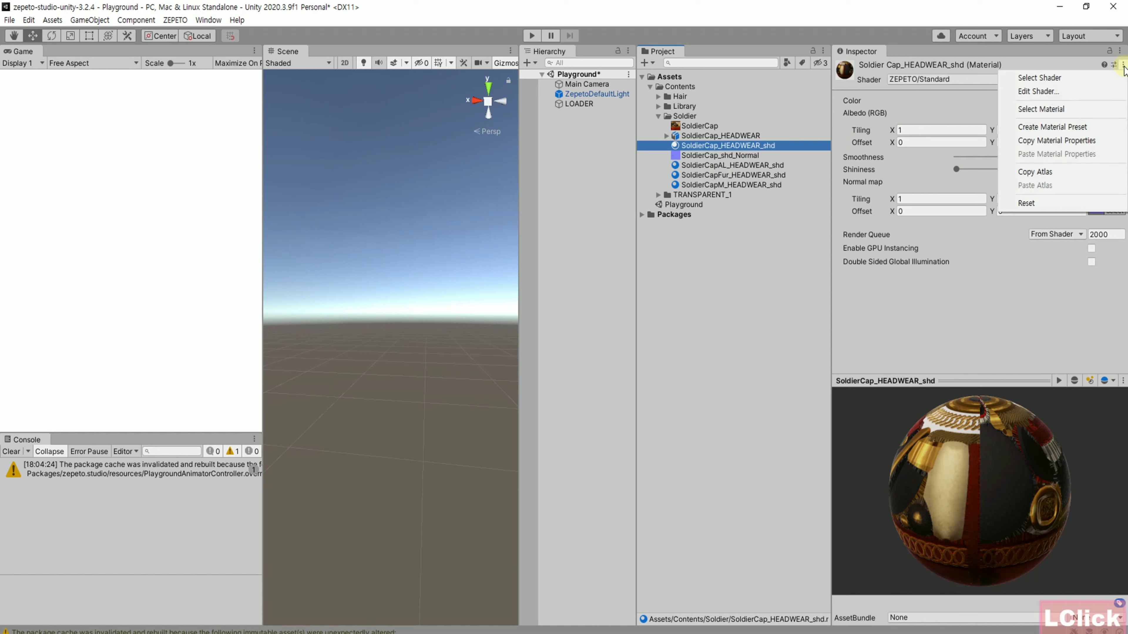
click(1083, 145)
Set SoldierCapM_HEADWEAR_shd to ZEPETO/Standard and paste the copied properties
click(738, 168)
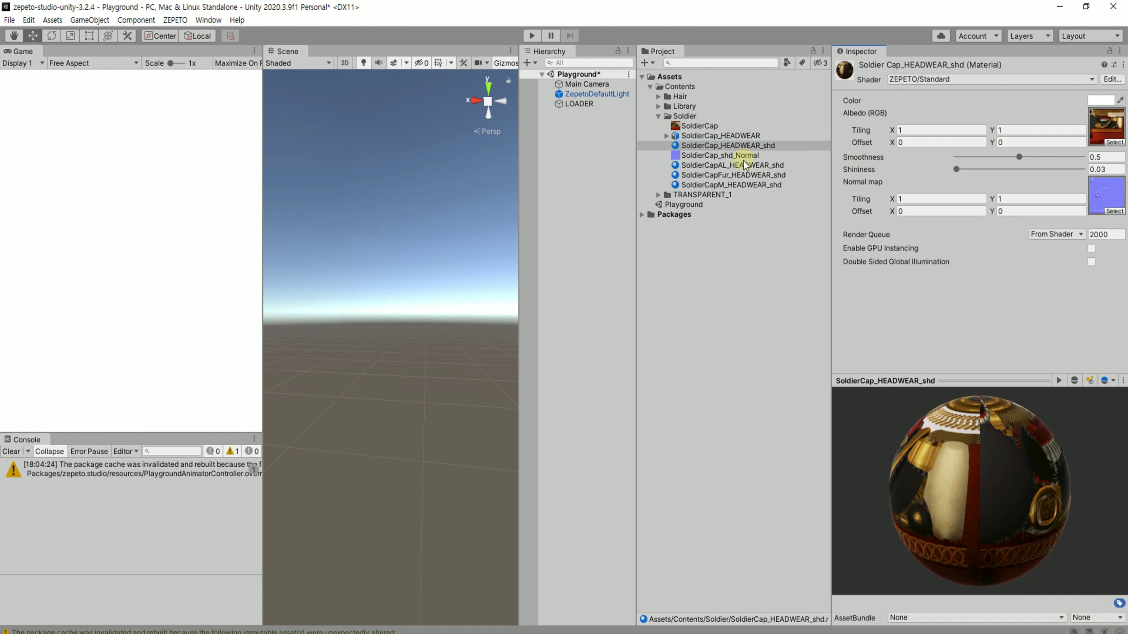
click(726, 175)
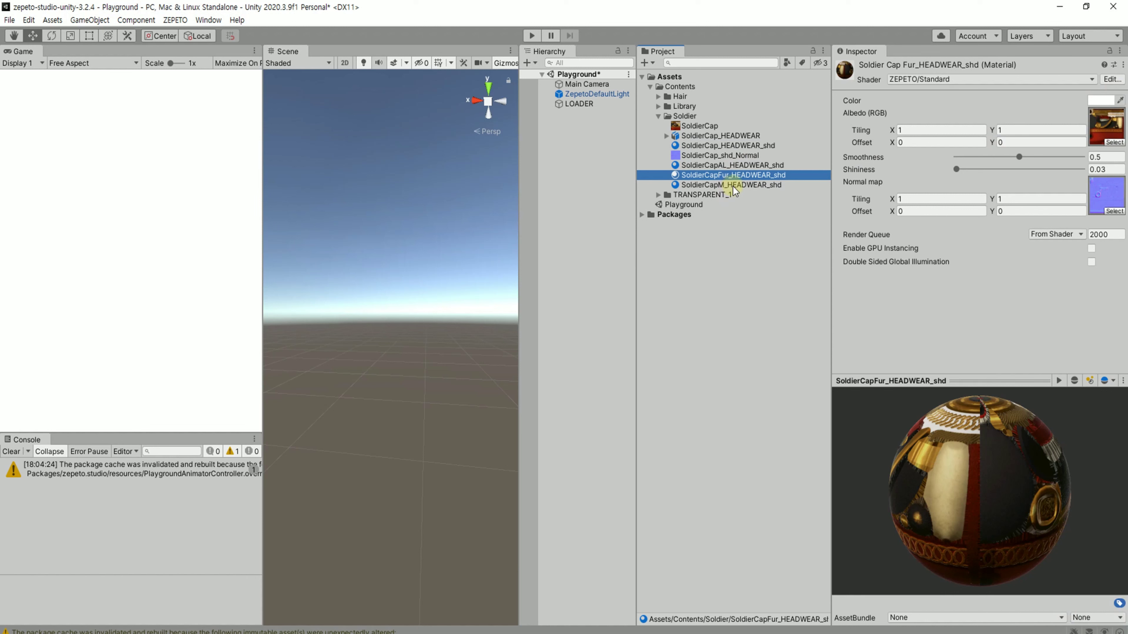
click(733, 186)
click(987, 79)
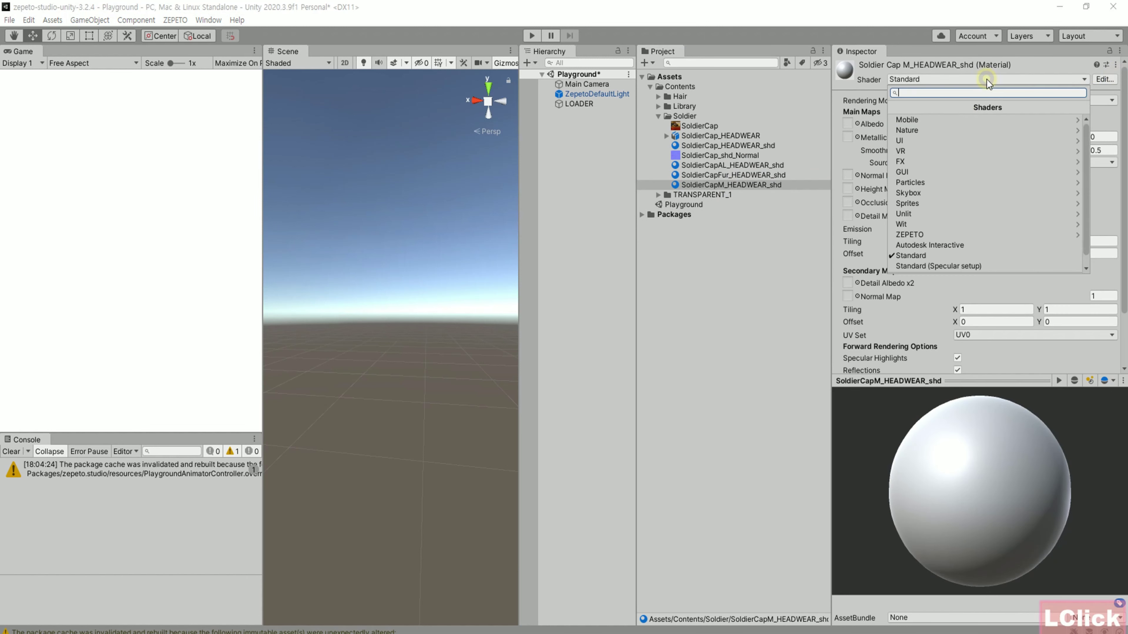
click(933, 237)
click(935, 162)
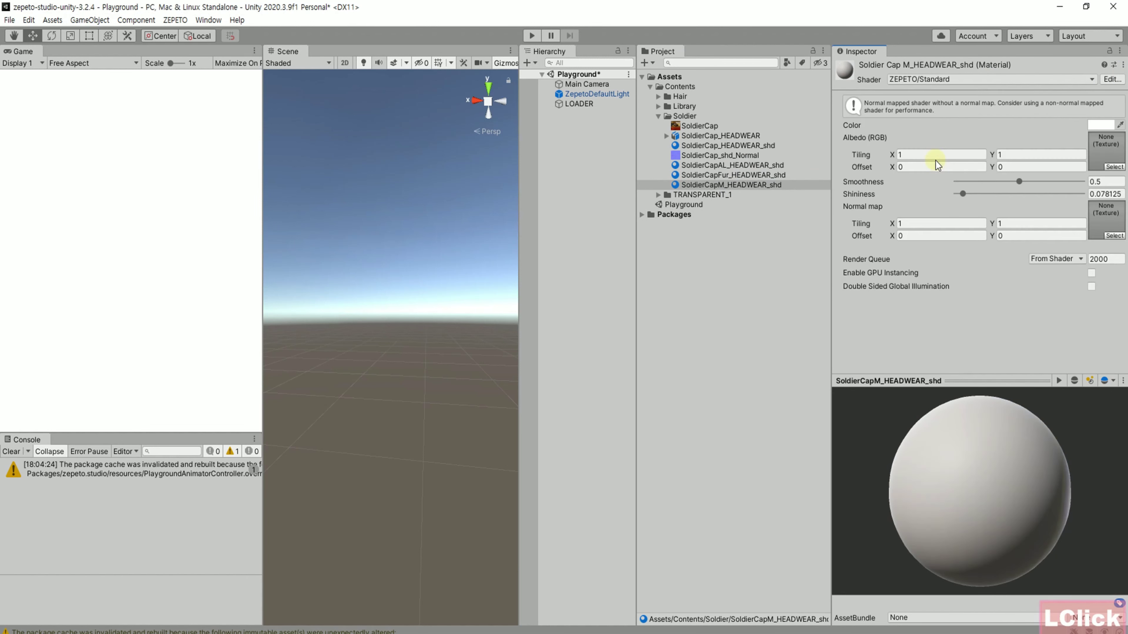
click(1123, 64)
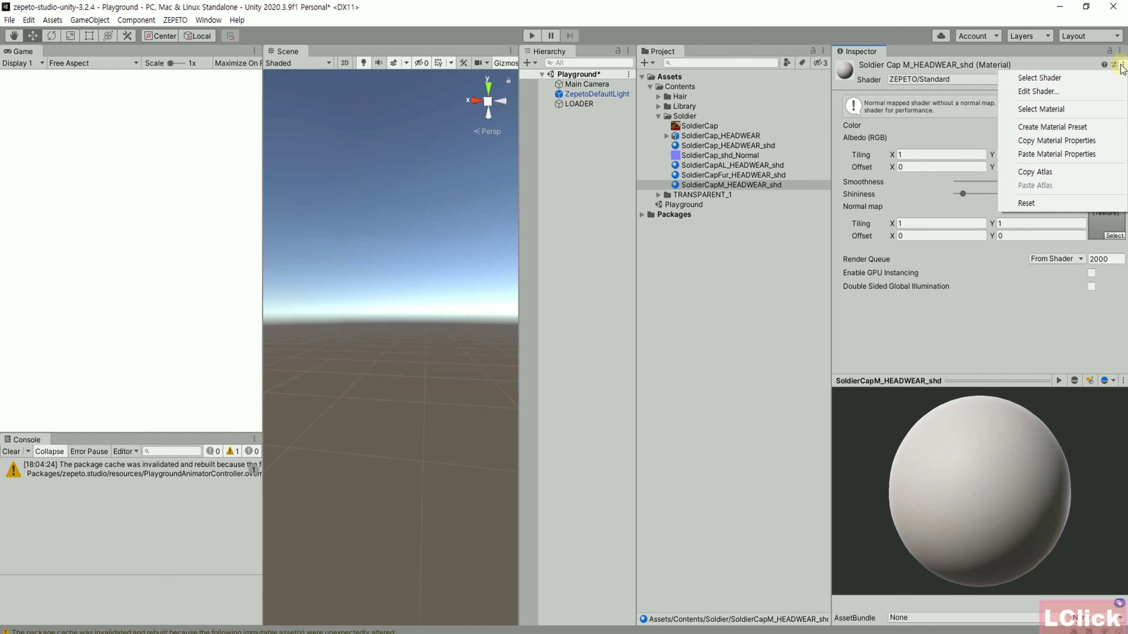
click(1071, 155)
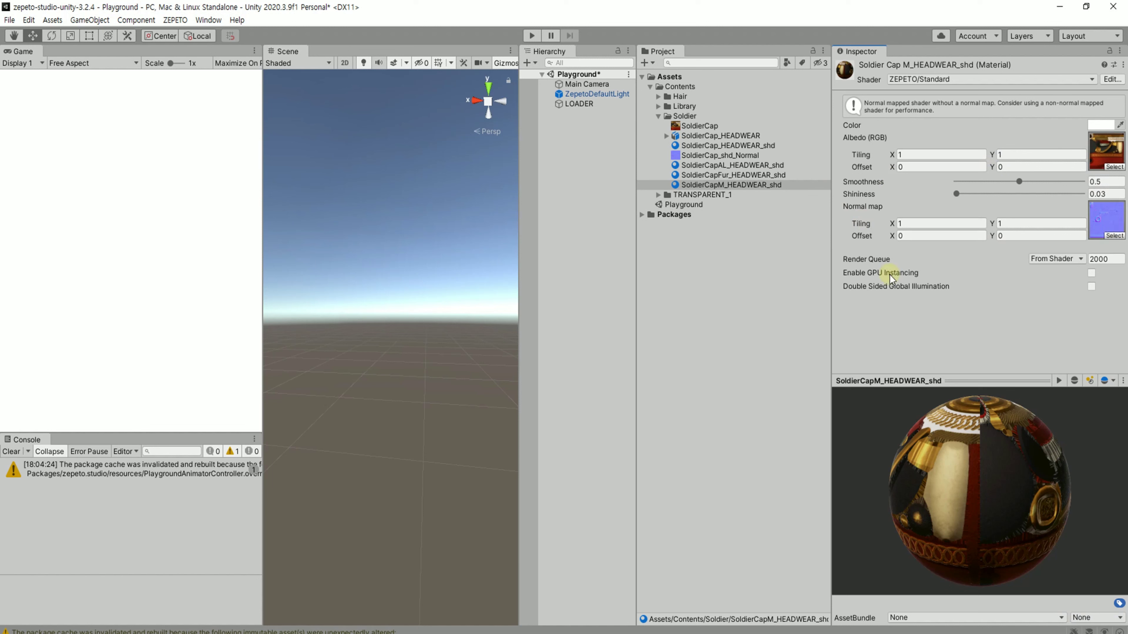
Review the Fur and AL materials and the cap model's material settings
click(714, 175)
click(711, 164)
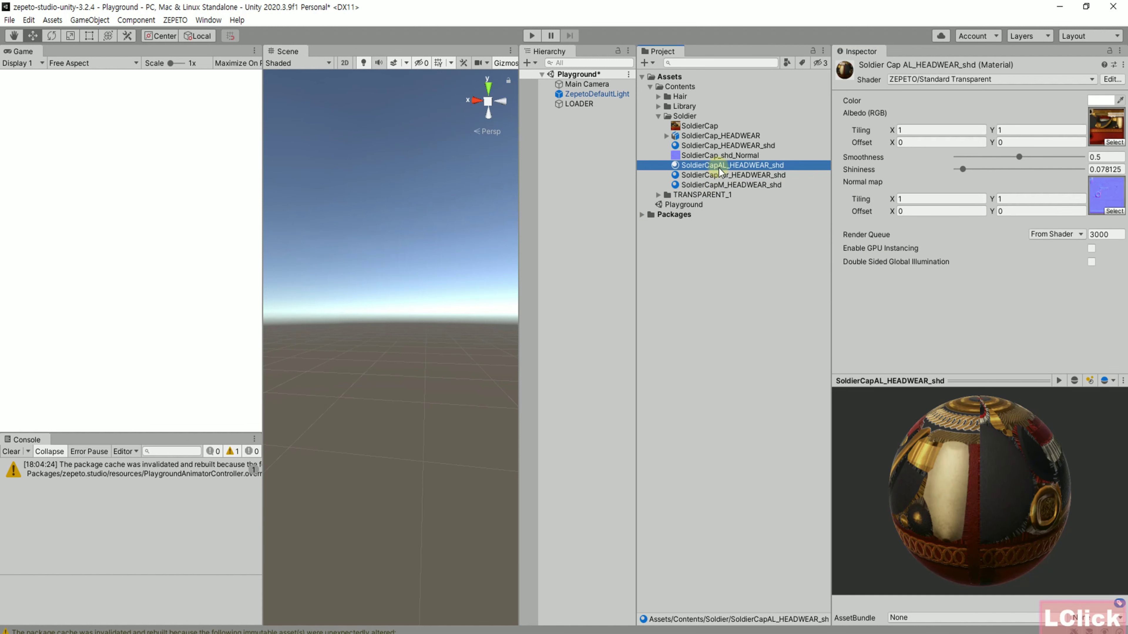
click(706, 138)
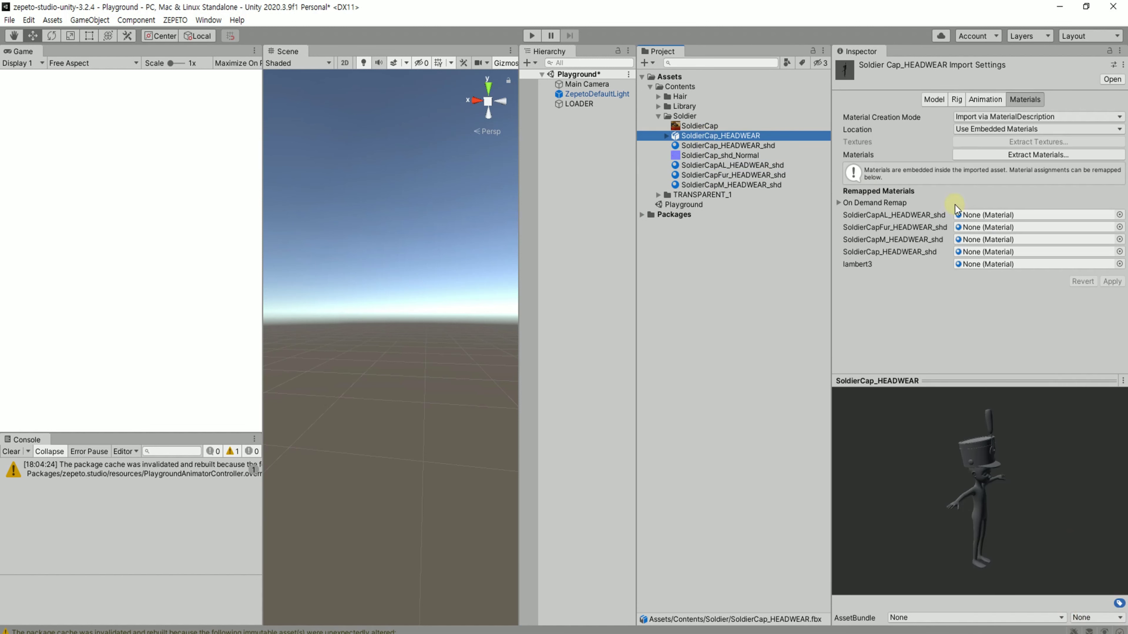
Remap the AL, base, Fur and M cap materials to the model's matching slots
drag(728, 173, 974, 215)
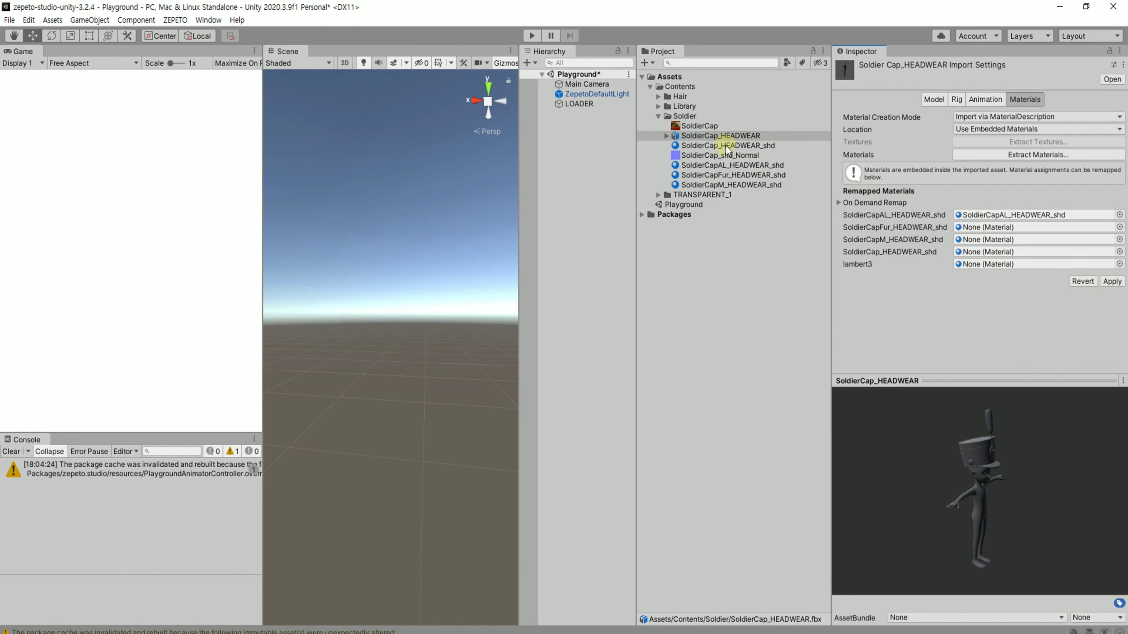
drag(726, 145, 975, 256)
drag(720, 176, 974, 232)
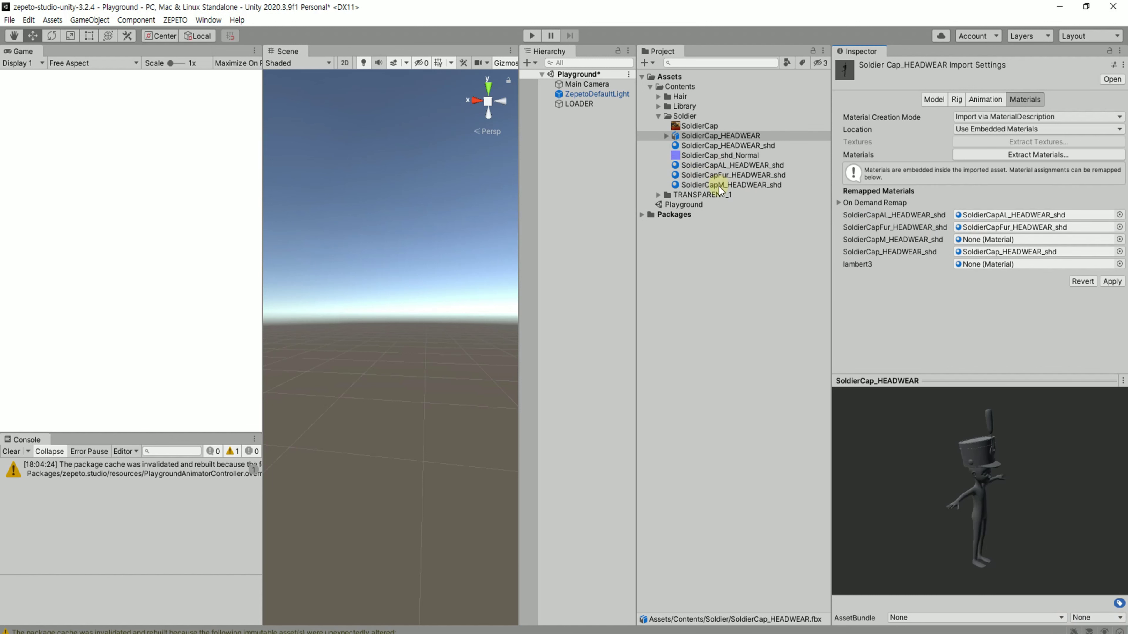
drag(719, 186, 1001, 241)
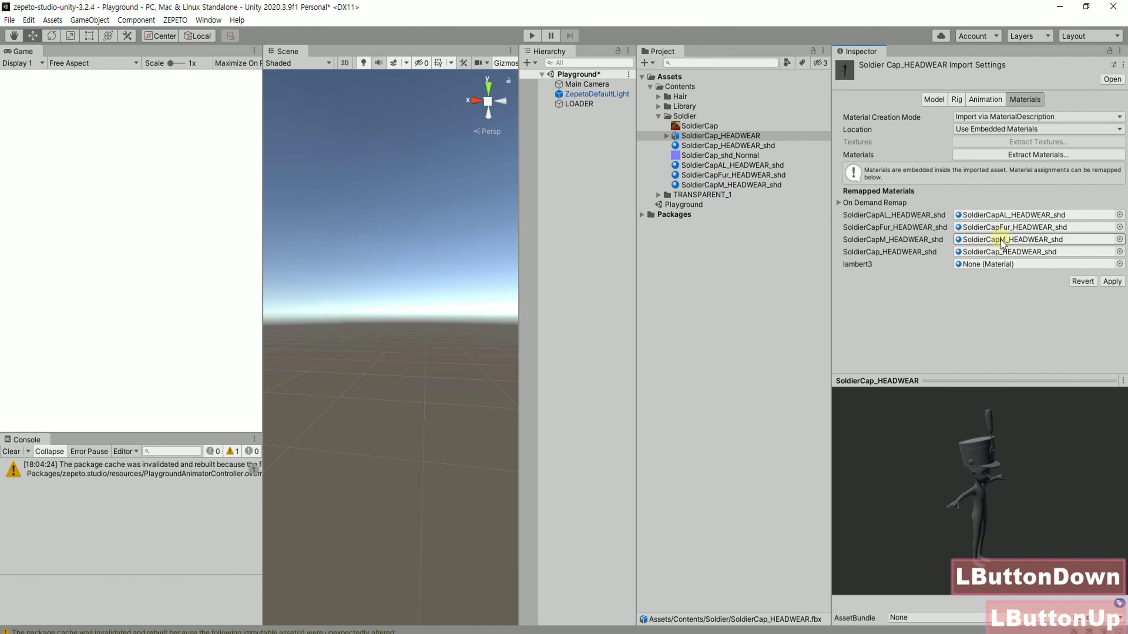
Apply the remapping and place SoldierCap_HEADWEAR in the Playground scene
click(1111, 281)
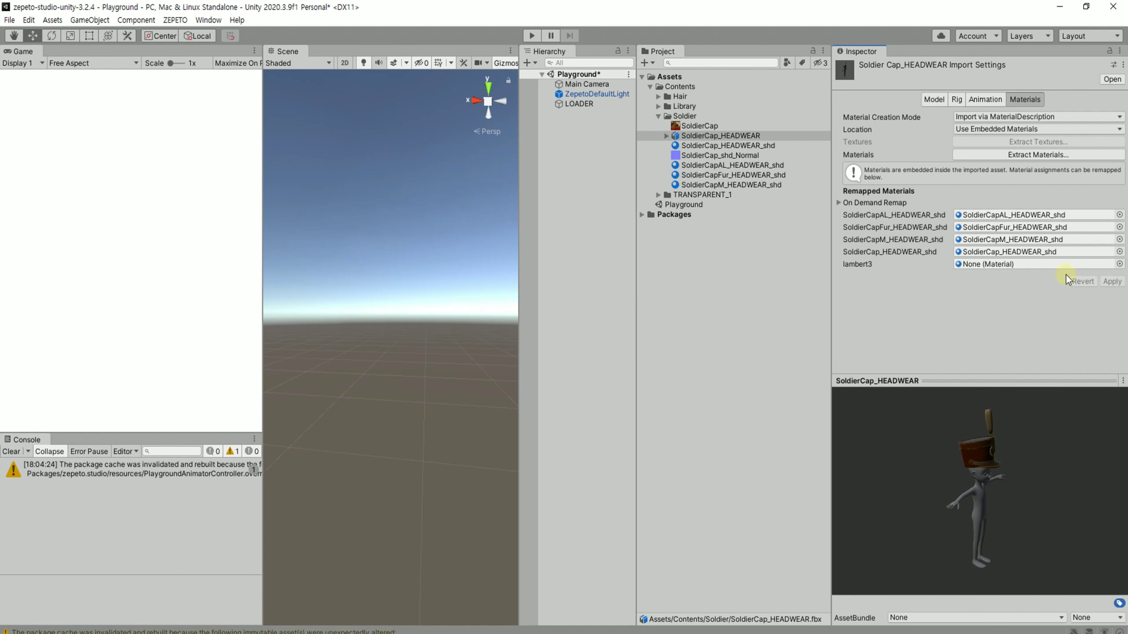
drag(1000, 480, 966, 477)
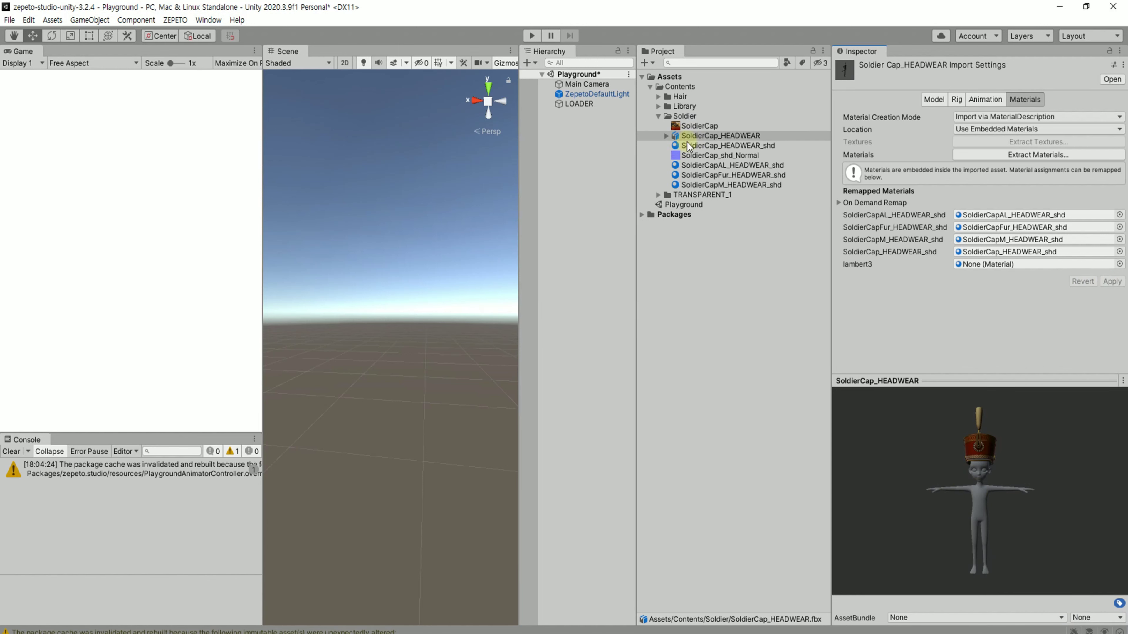
drag(692, 137, 579, 151)
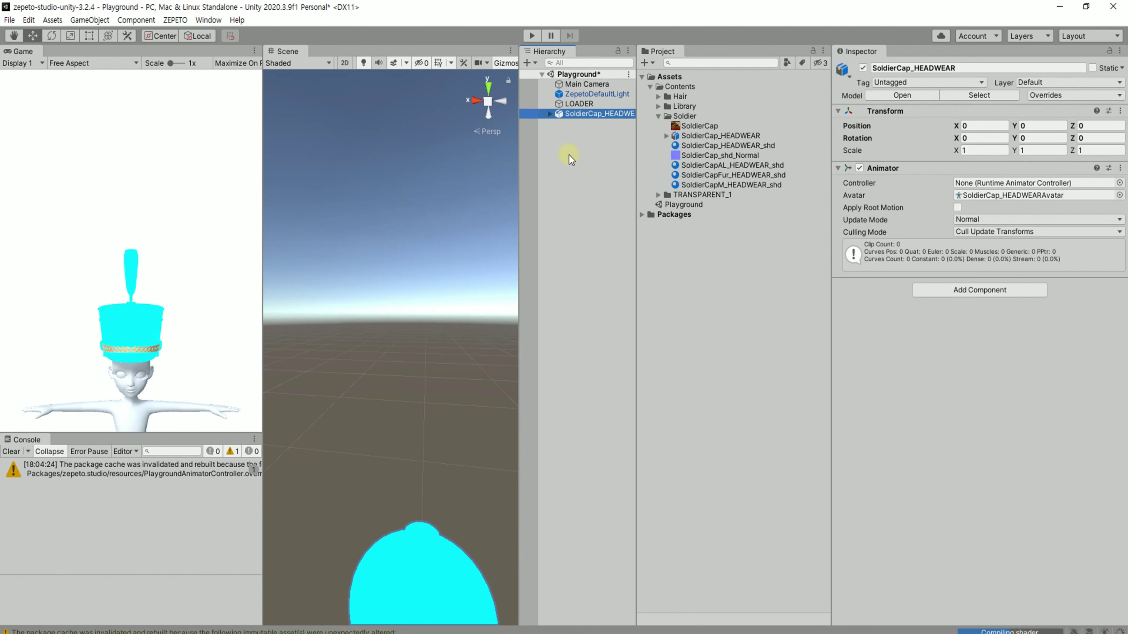
Widen the Scene view and orbit around the soldier cap on the avatar's head
alt+drag(336, 424, 425, 402)
drag(518, 386, 619, 383)
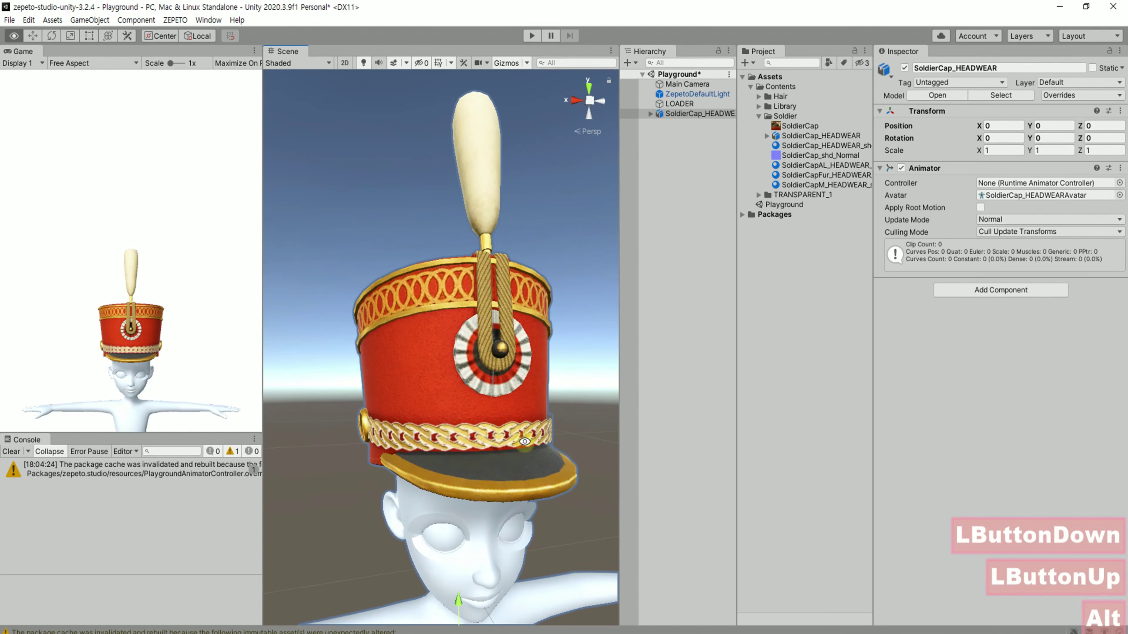
alt+drag(502, 434, 500, 320)
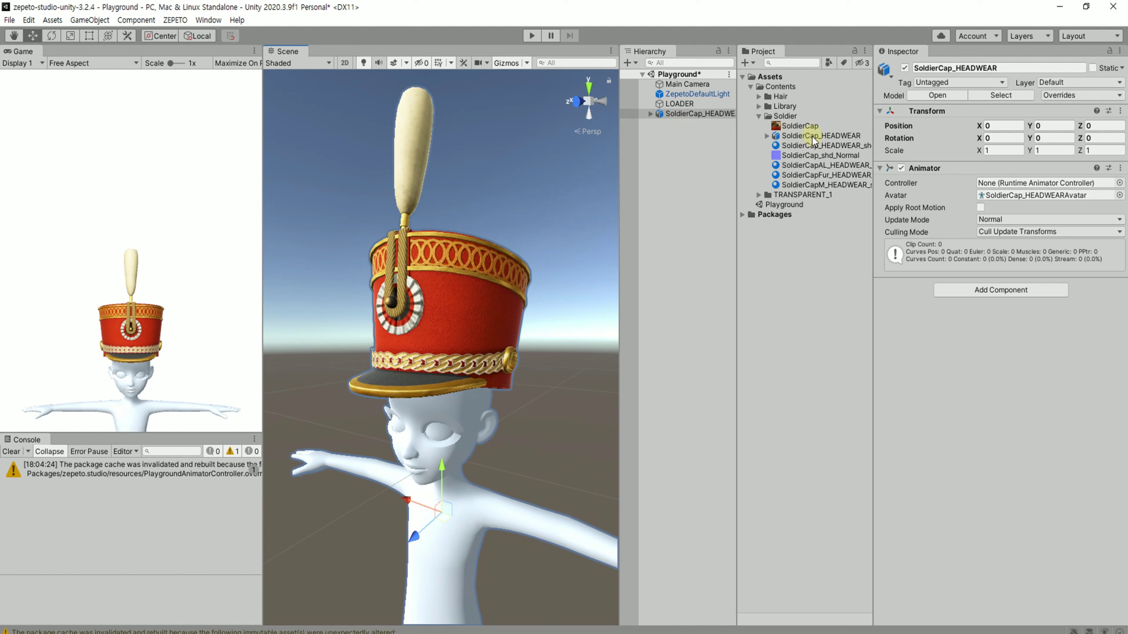
Switch the SoldierCapAL_HEADWEAR_shd material to the Standard shader with Cutout rendering mode
click(809, 145)
click(789, 174)
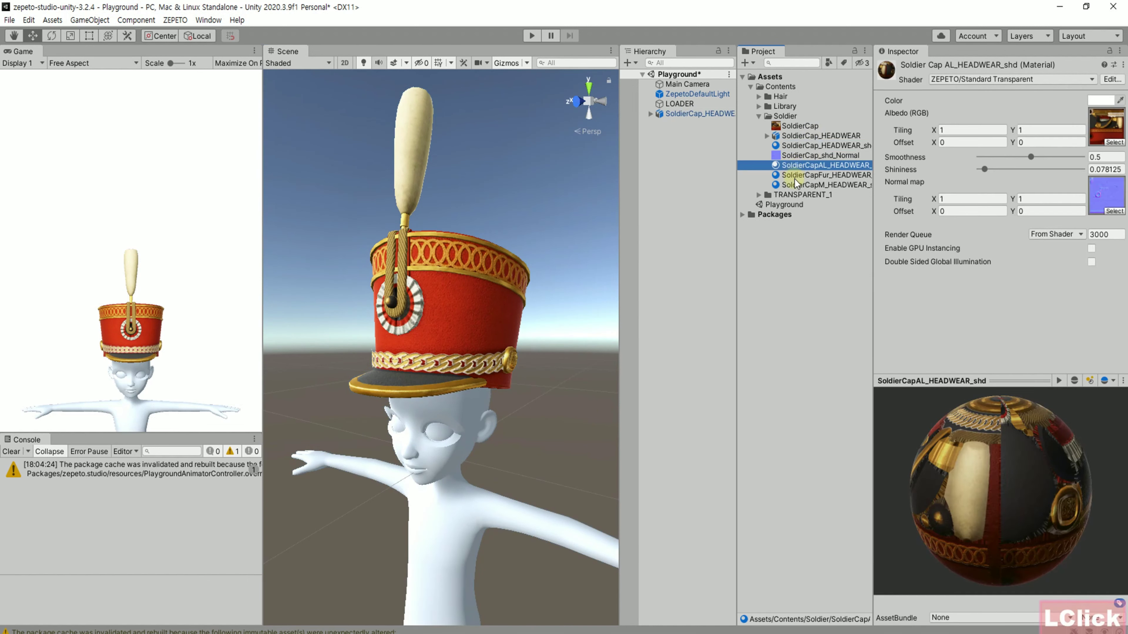
click(798, 166)
click(998, 78)
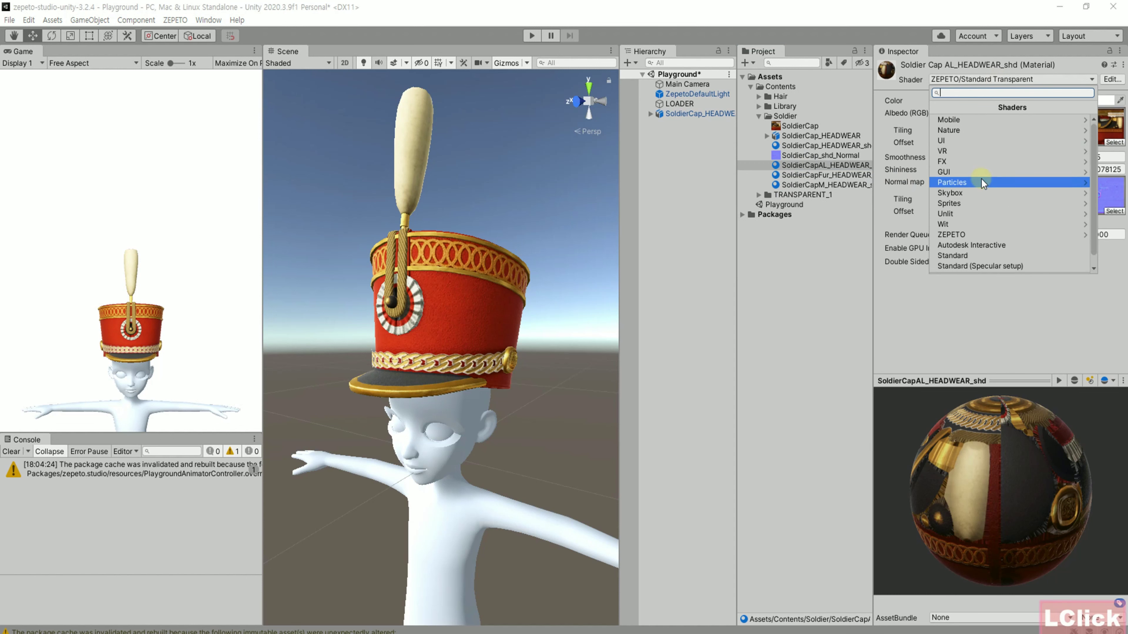
click(973, 254)
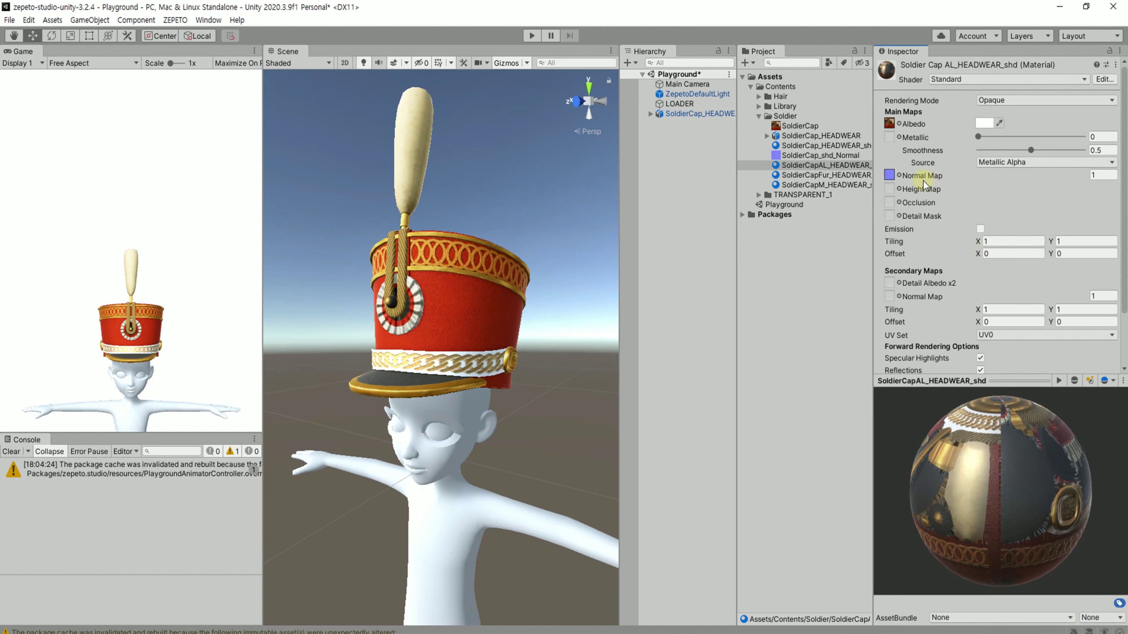
click(991, 100)
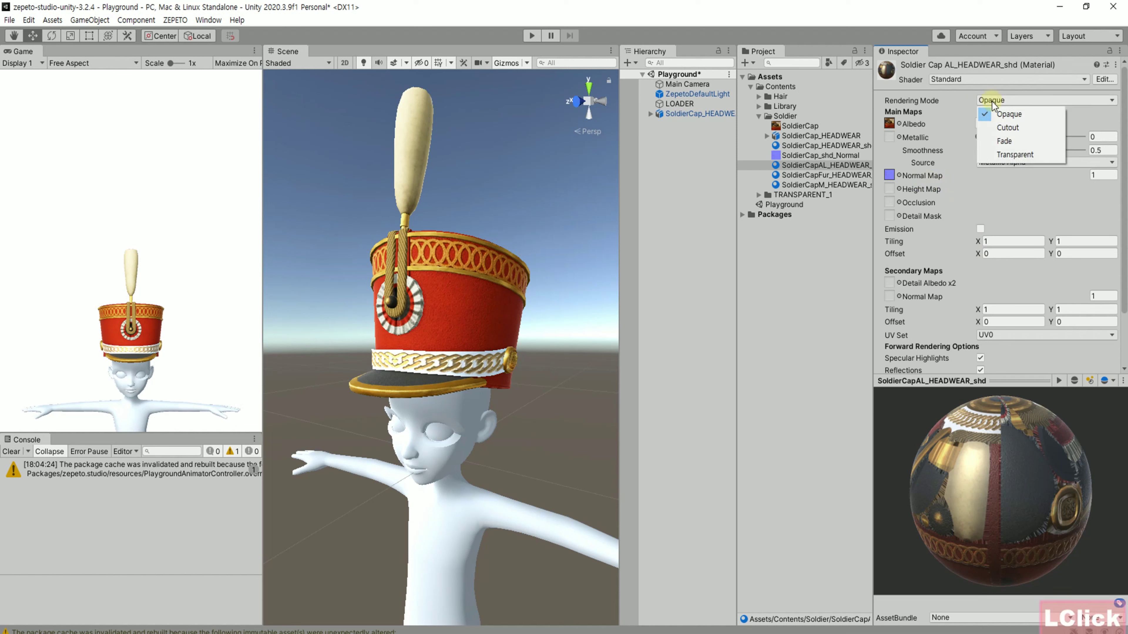
click(1008, 129)
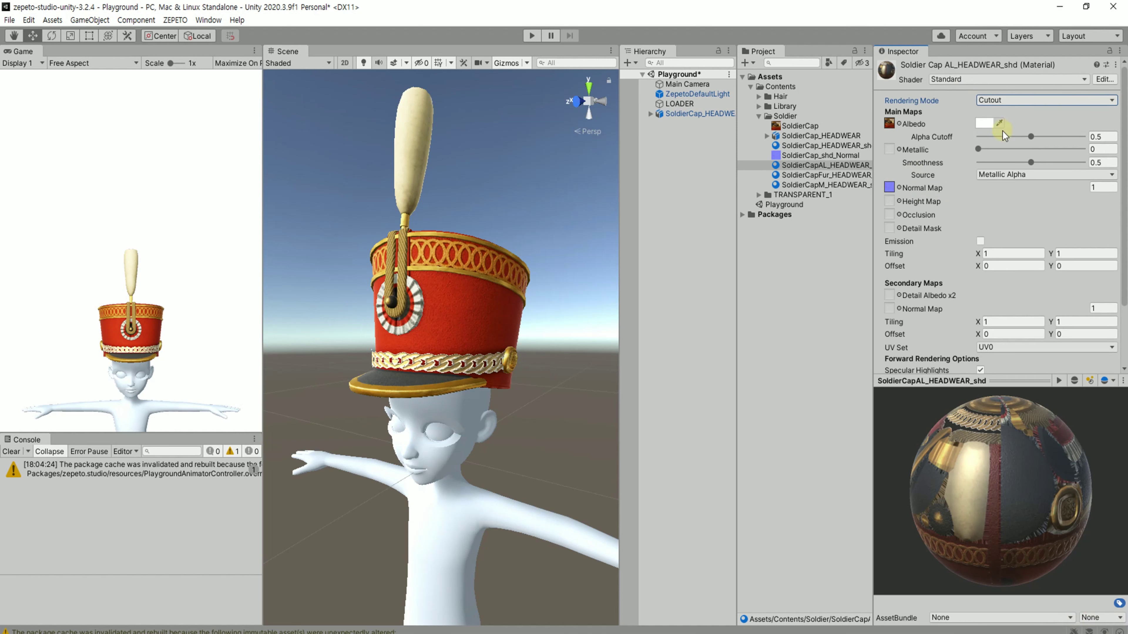
Tint the albedo light grey D2D2D2 and set Alpha Cutoff 0.876, Metallic 0.945, Smoothness 0.517
alt+drag(509, 403, 470, 359)
alt+scroll(560, 479, up, 6)
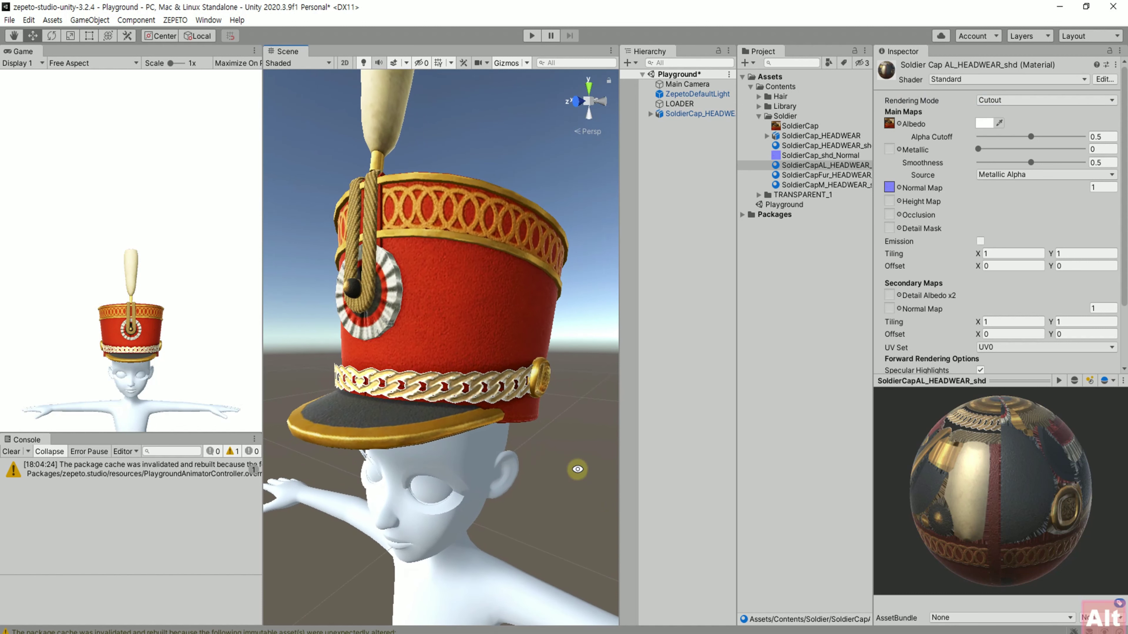
click(984, 125)
drag(1022, 205, 1017, 199)
click(1113, 114)
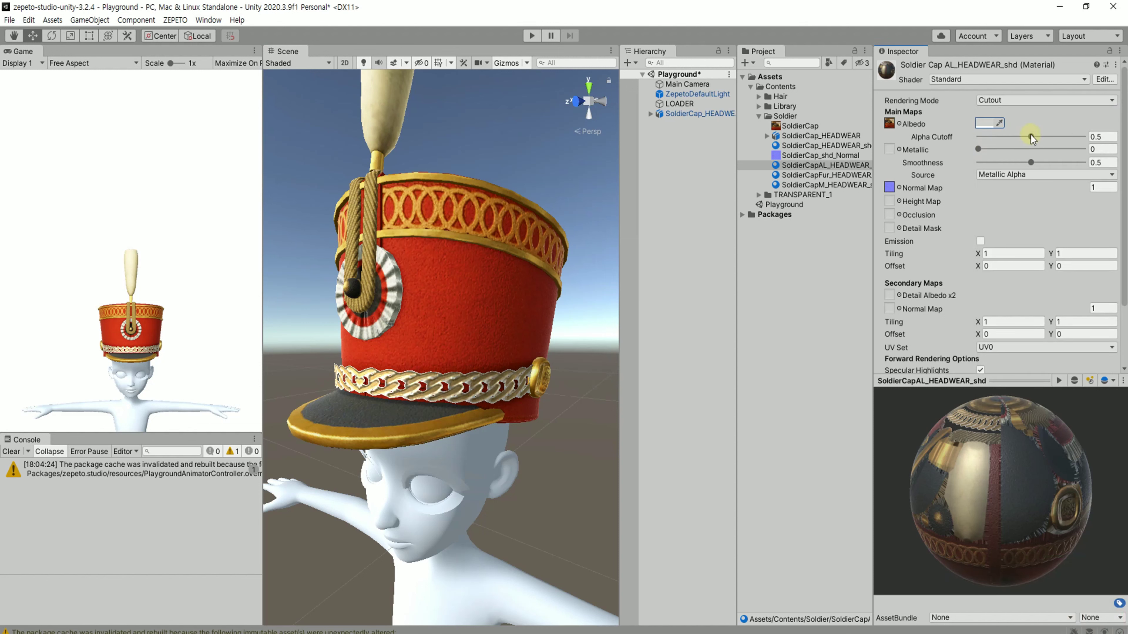
drag(1031, 136, 1070, 135)
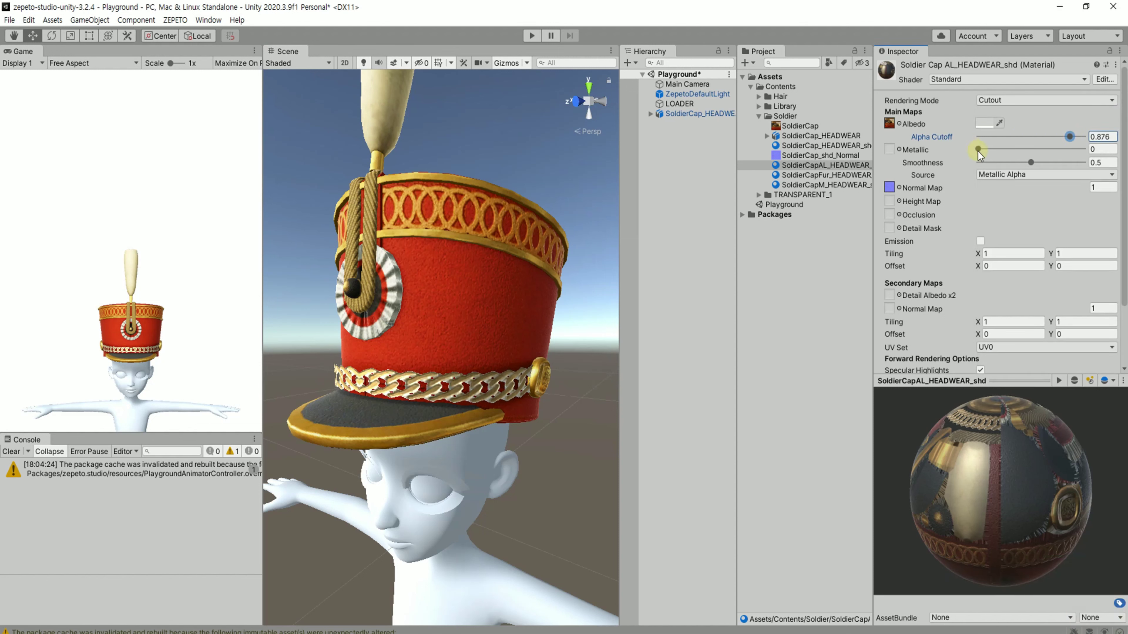
drag(978, 149, 1033, 161)
Recheck the albedo colour and view the cap from the right side and front
click(985, 124)
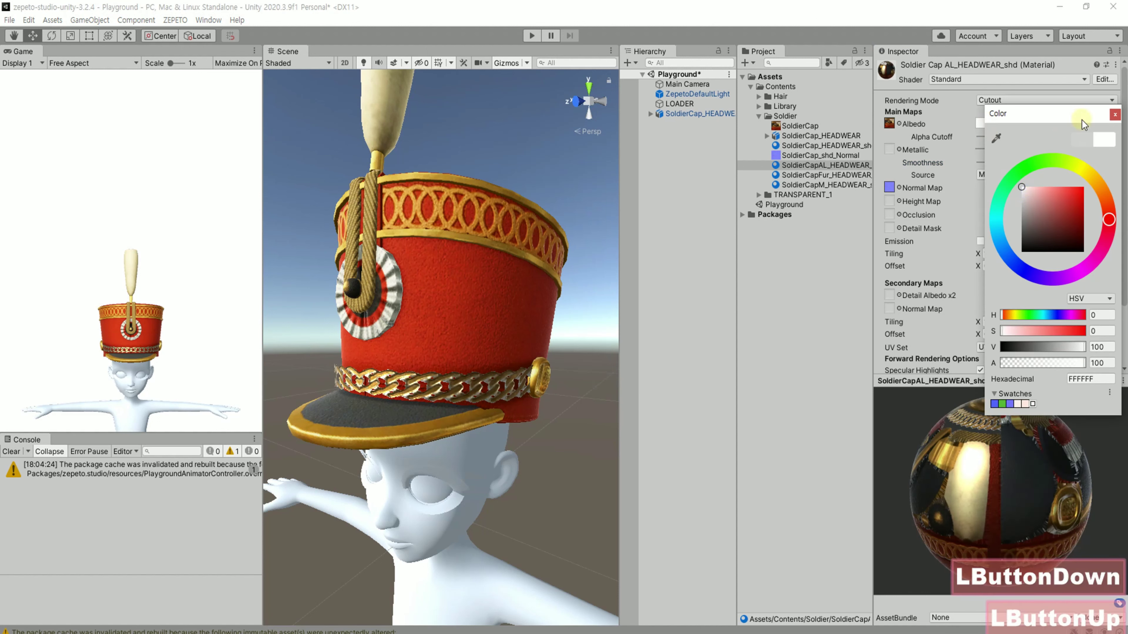
click(1114, 115)
alt+drag(460, 395, 481, 360)
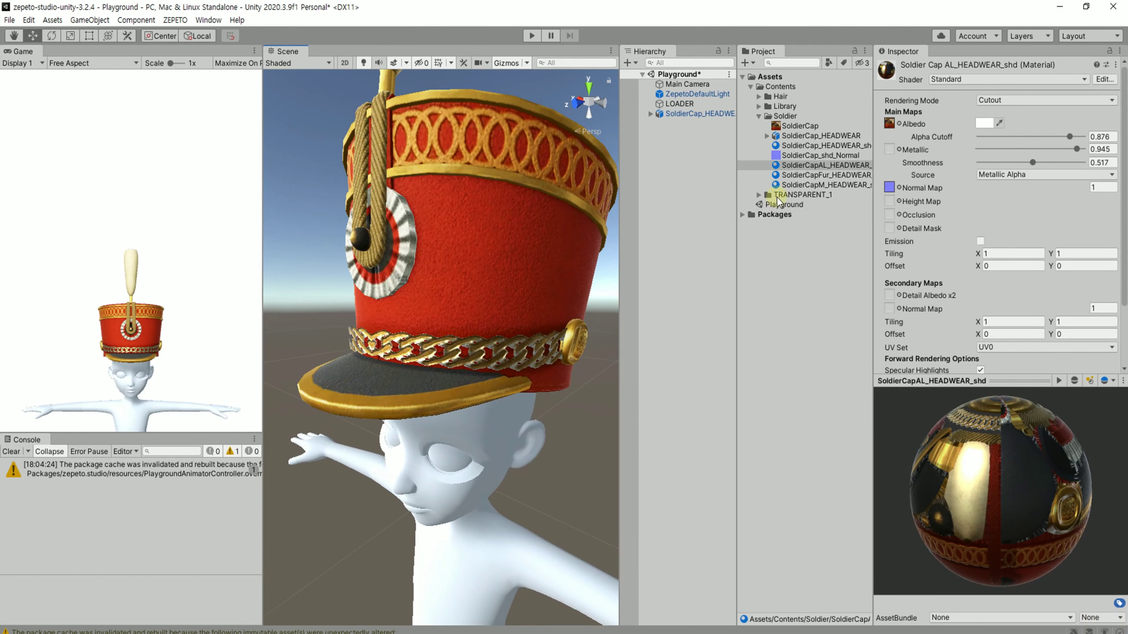
alt+drag(511, 411, 455, 360)
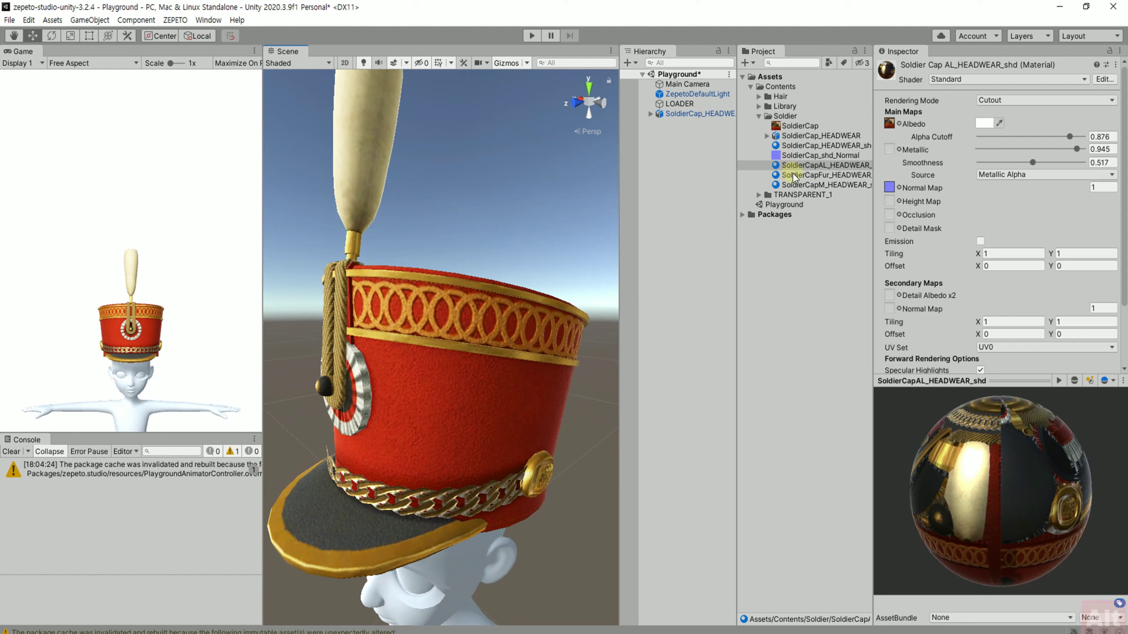
Review the cap materials and lower SoldierCapM_HEADWEAR_shd smoothness to 0.534
click(799, 137)
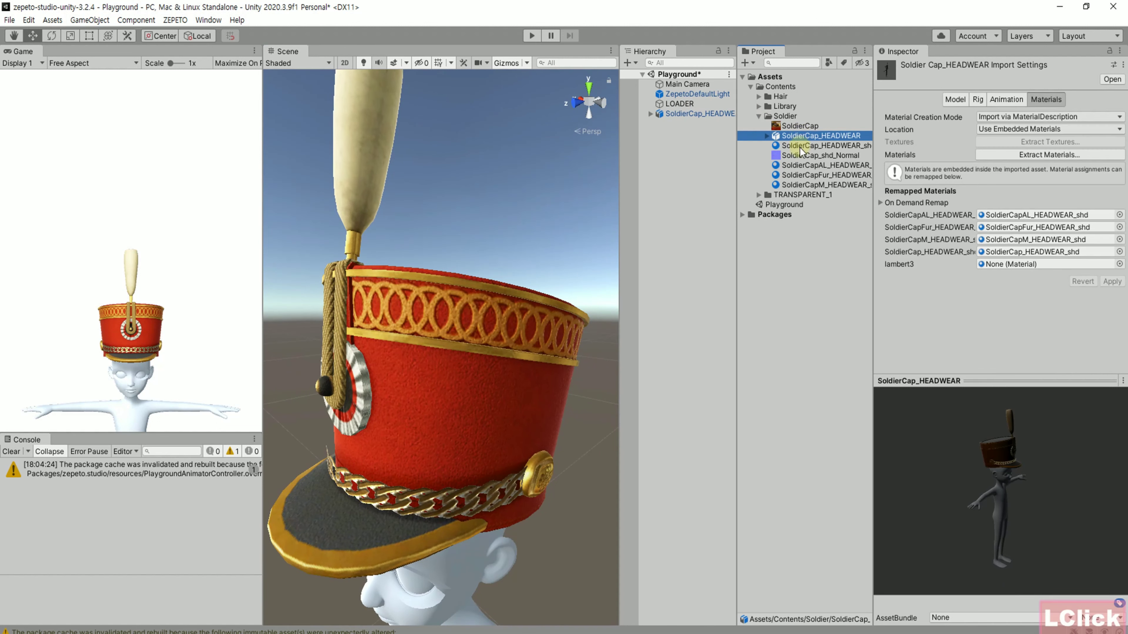
click(800, 146)
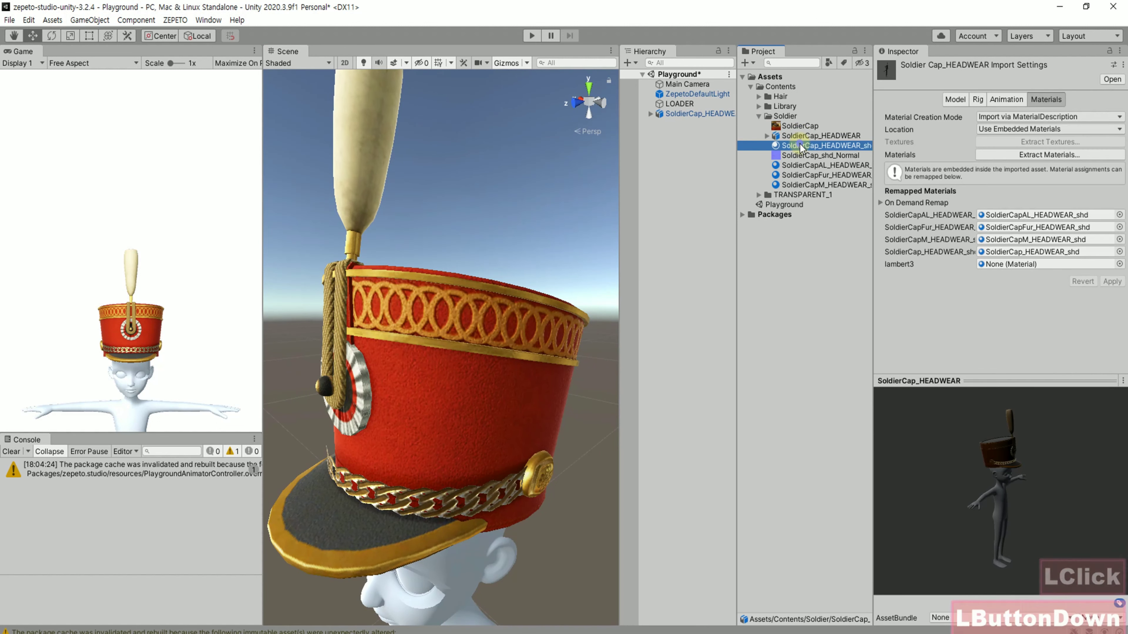
click(806, 166)
click(843, 185)
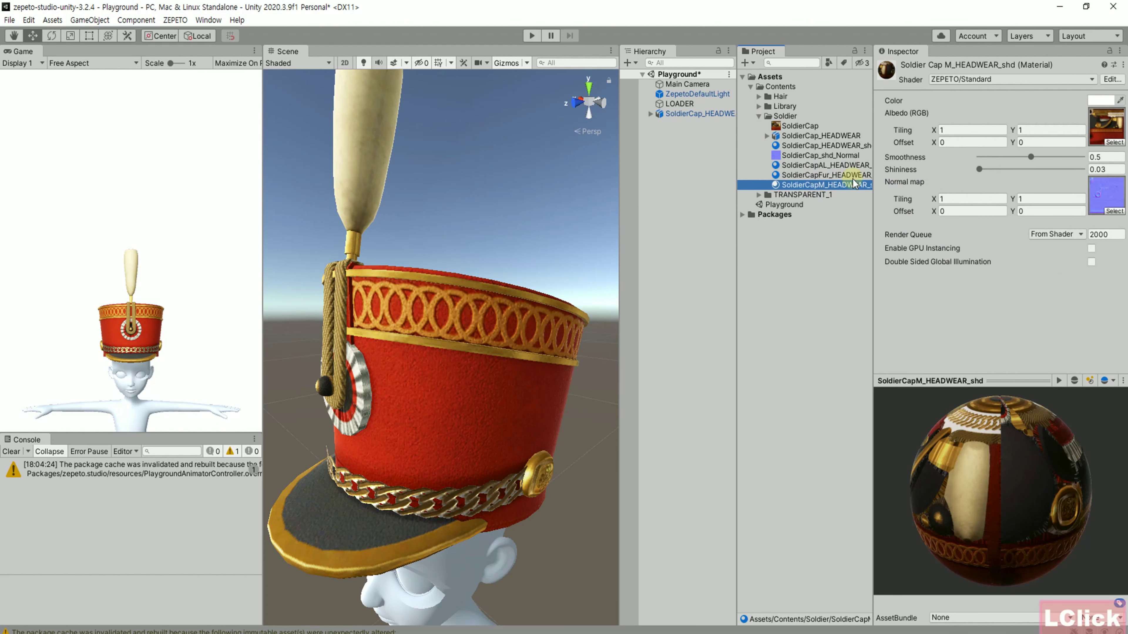
mouse_move(1031, 159)
mouse_down()
mouse_move(982, 154)
mouse_move(1067, 152)
mouse_move(960, 171)
mouse_move(1052, 151)
mouse_move(1034, 156)
mouse_up()
Delete the cap object from the scene and bring up the SoldierCap_HEADWEAR asset's options
alt+drag(571, 335, 511, 313)
alt+scroll(501, 331, down, 6)
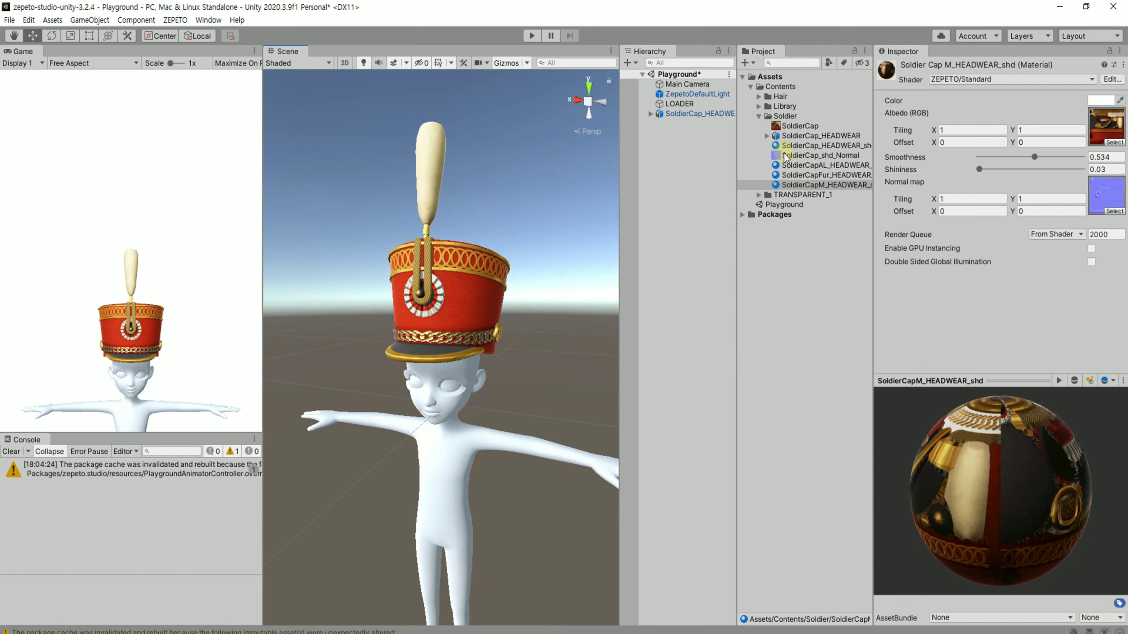
click(677, 113)
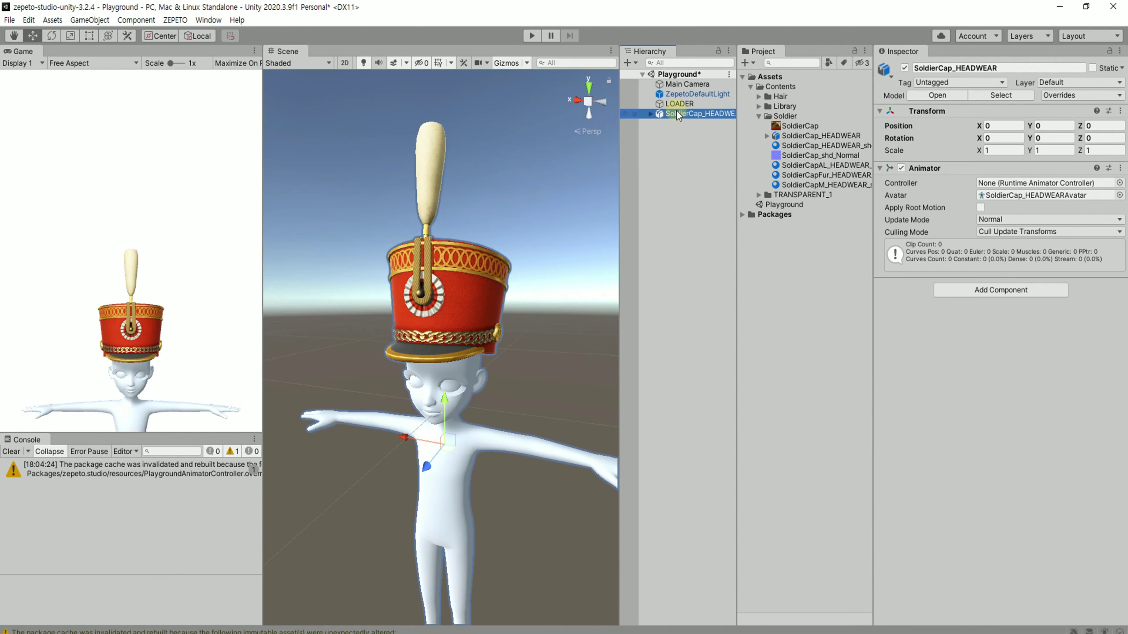
key(Delete)
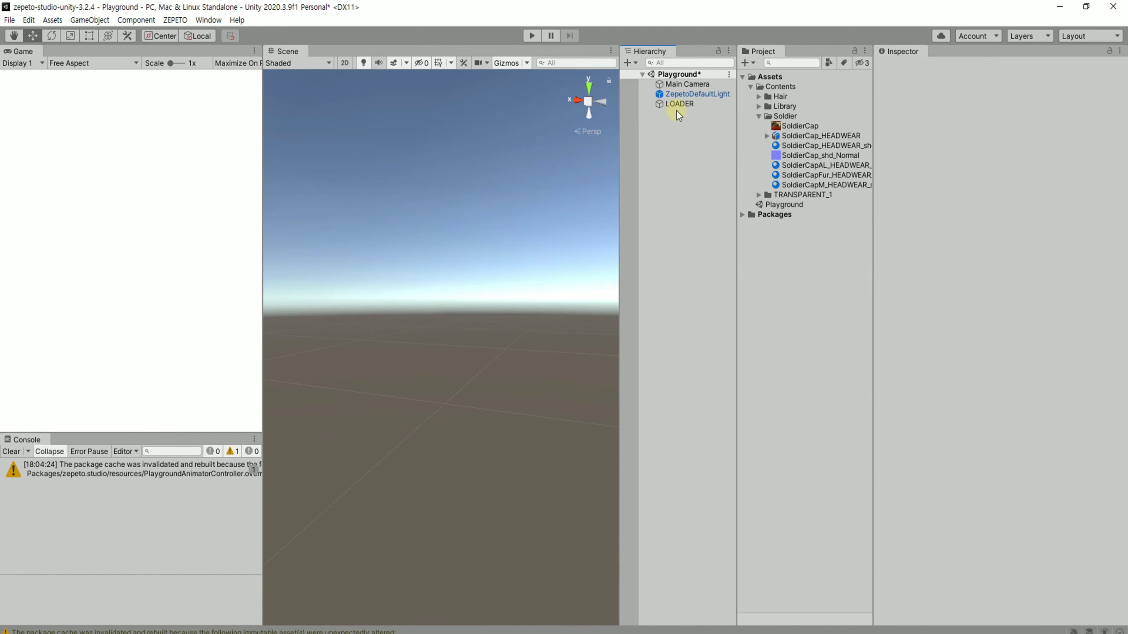
click(815, 136)
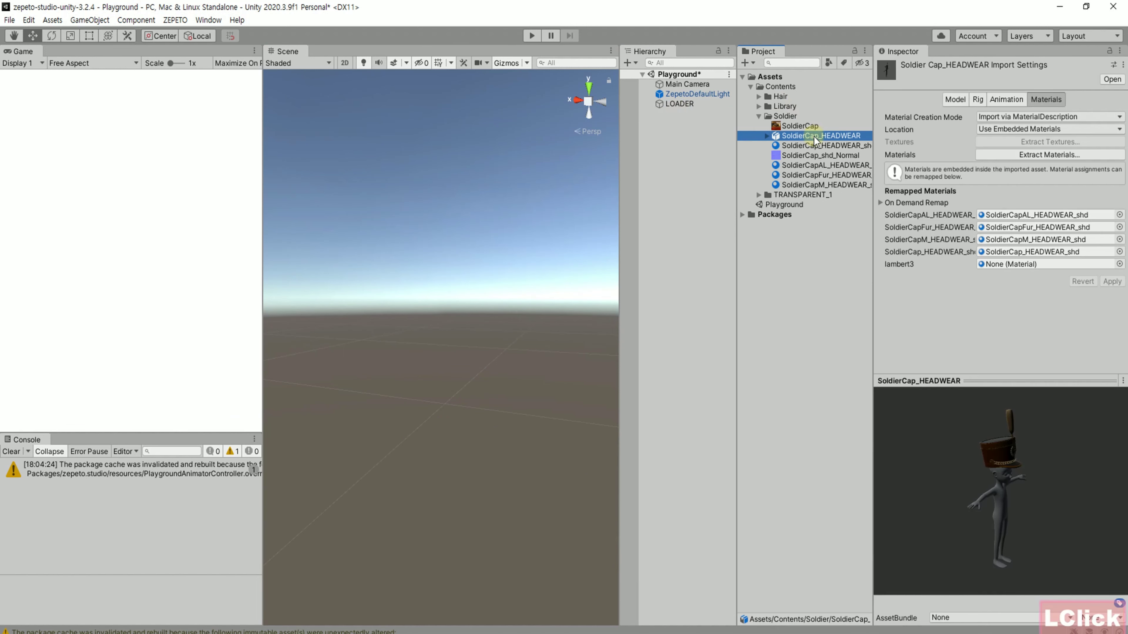
right_click(786, 140)
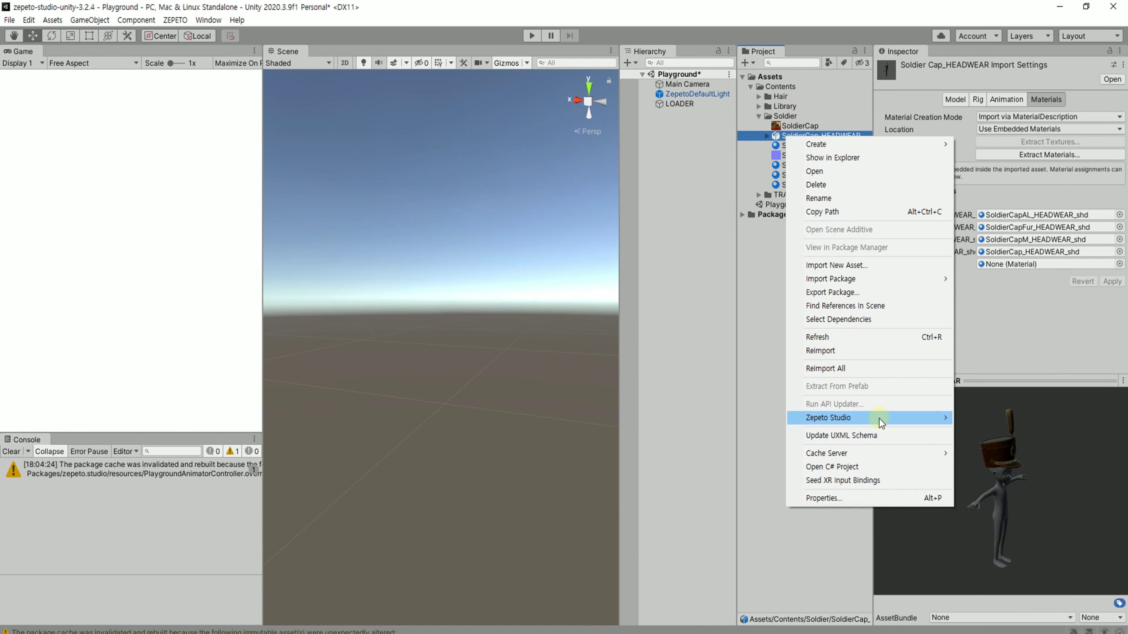
Convert SoldierCap_HEADWEAR to ZEPETO style and inspect the new prefab in the preview
mouse_move(879, 419)
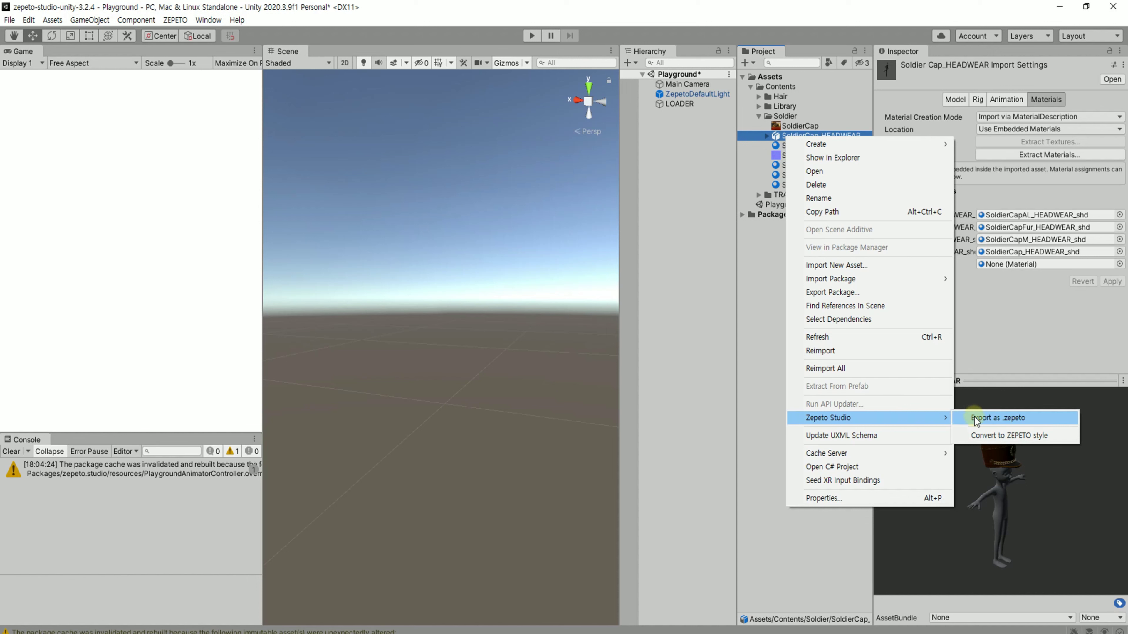
click(992, 436)
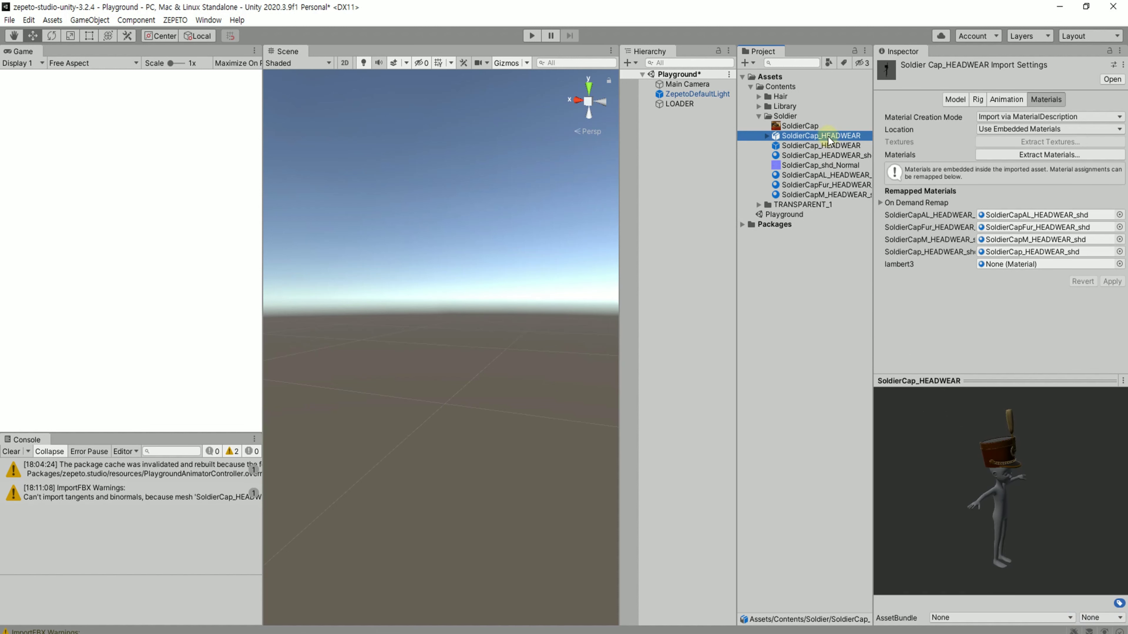
right_click(828, 141)
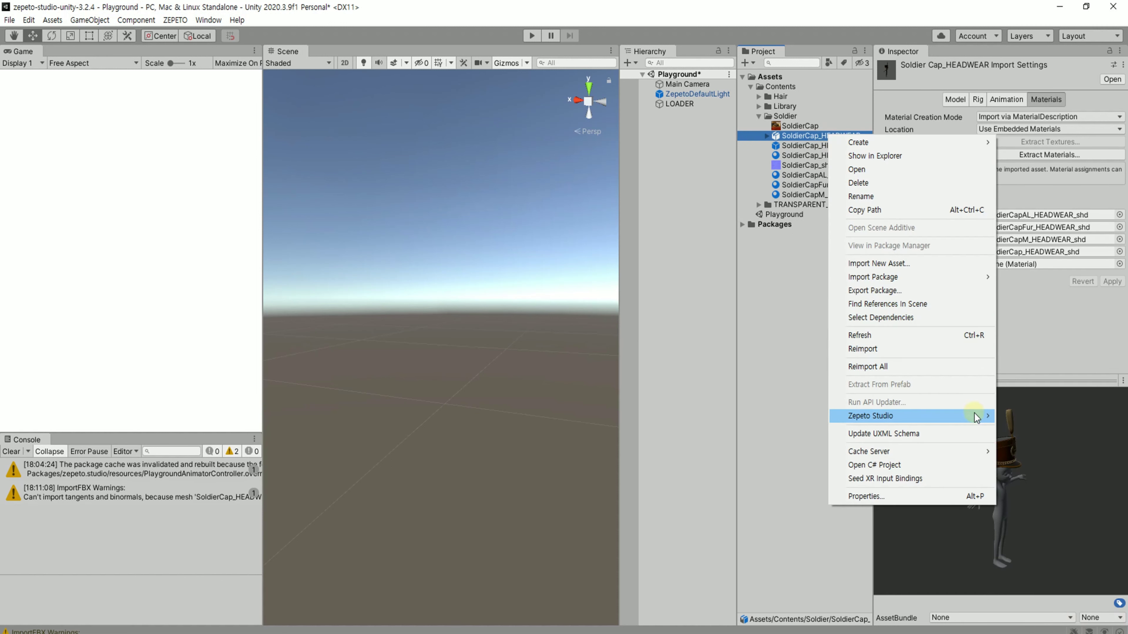
mouse_move(975, 416)
click(1024, 433)
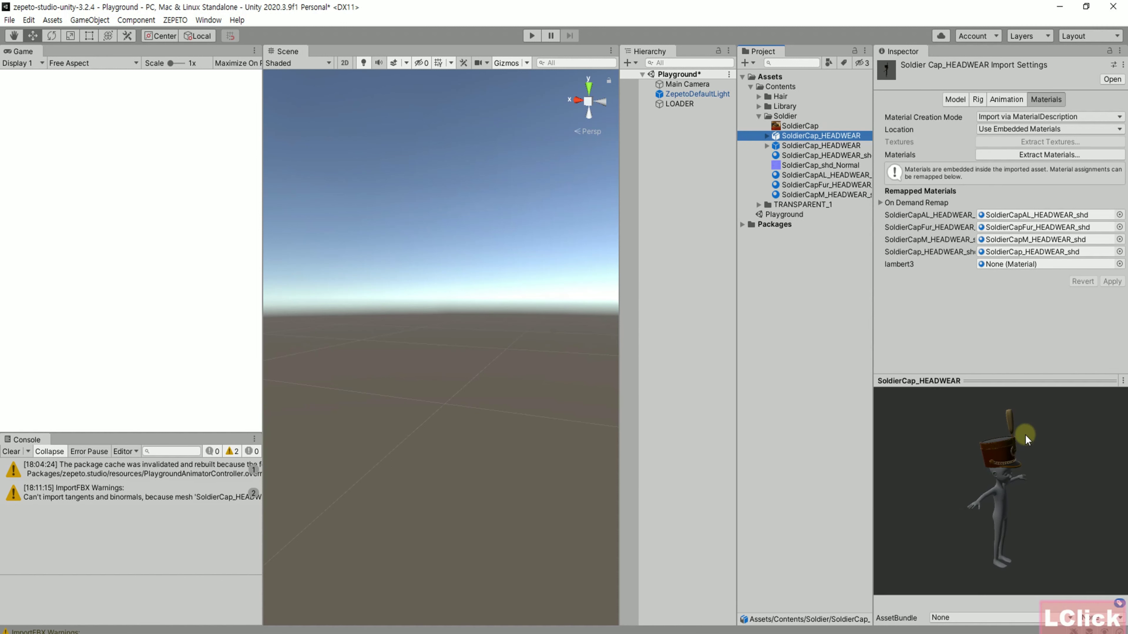
click(811, 147)
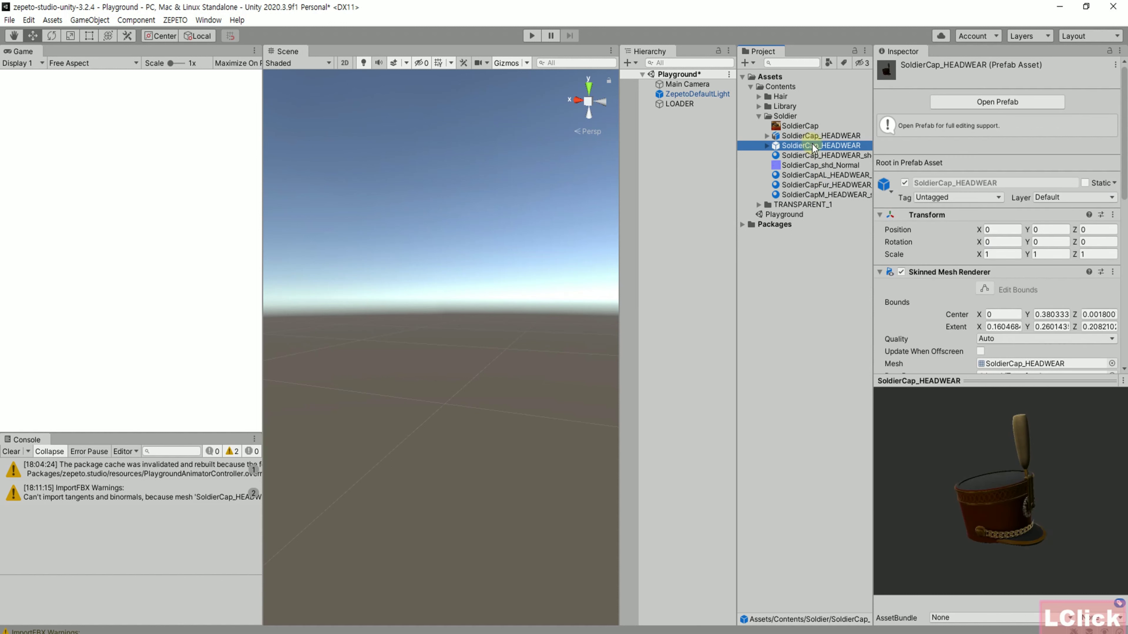
drag(1064, 404, 930, 456)
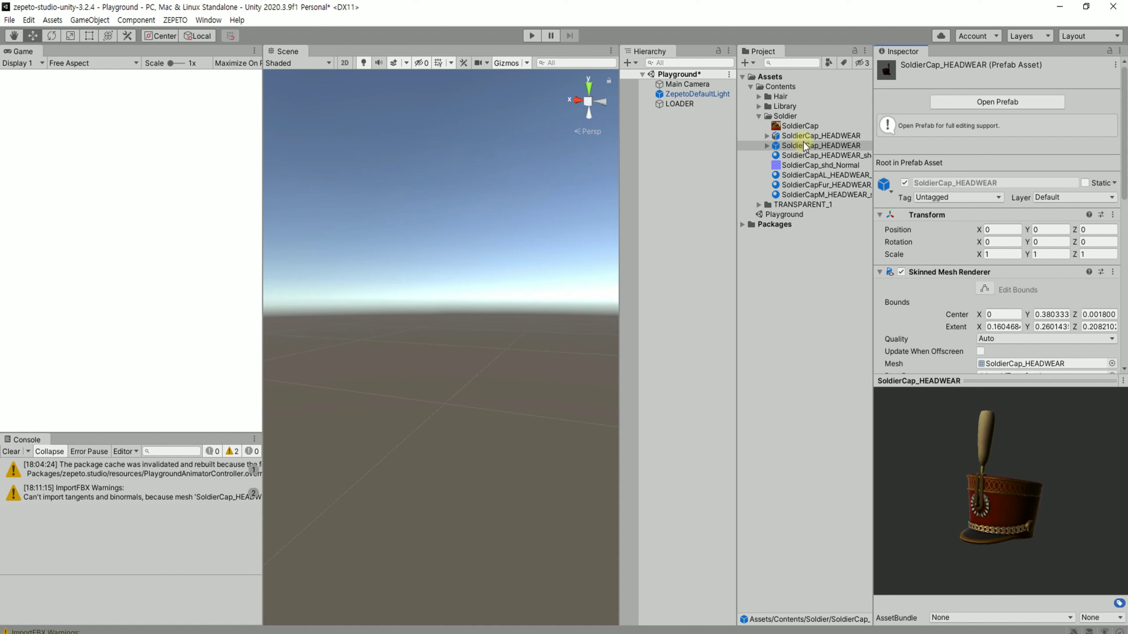
click(679, 104)
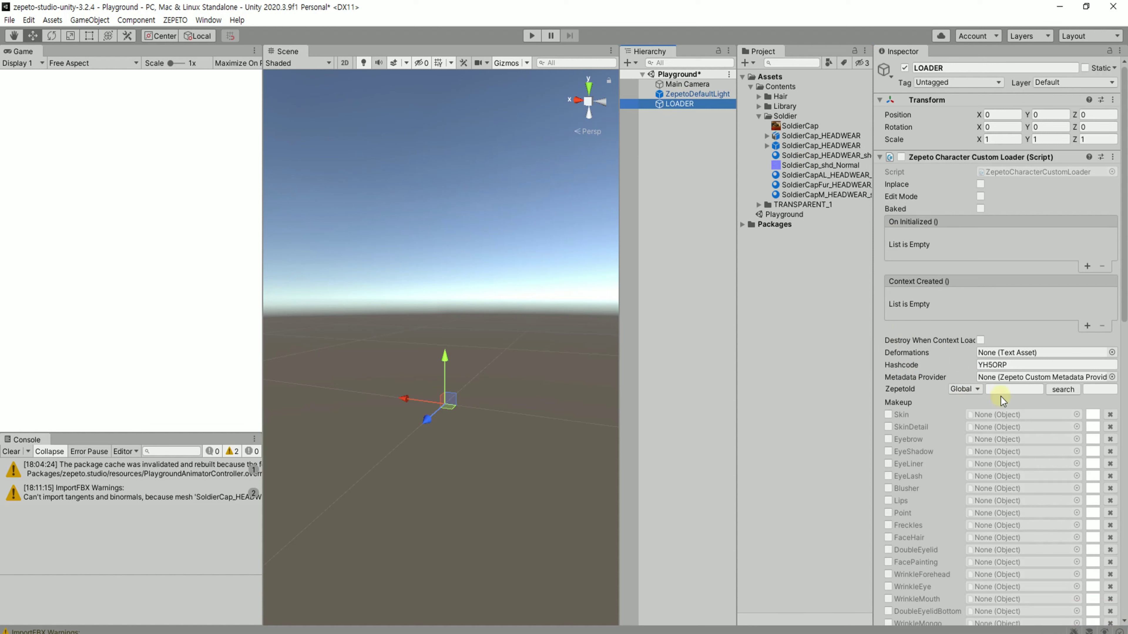
double_click(776, 216)
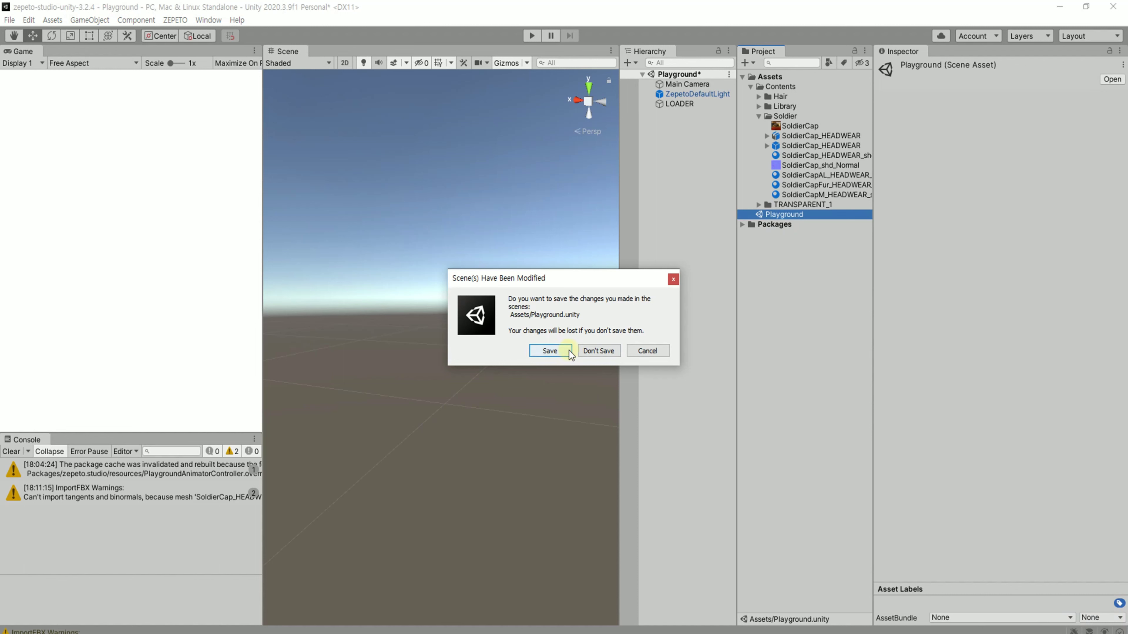
click(588, 352)
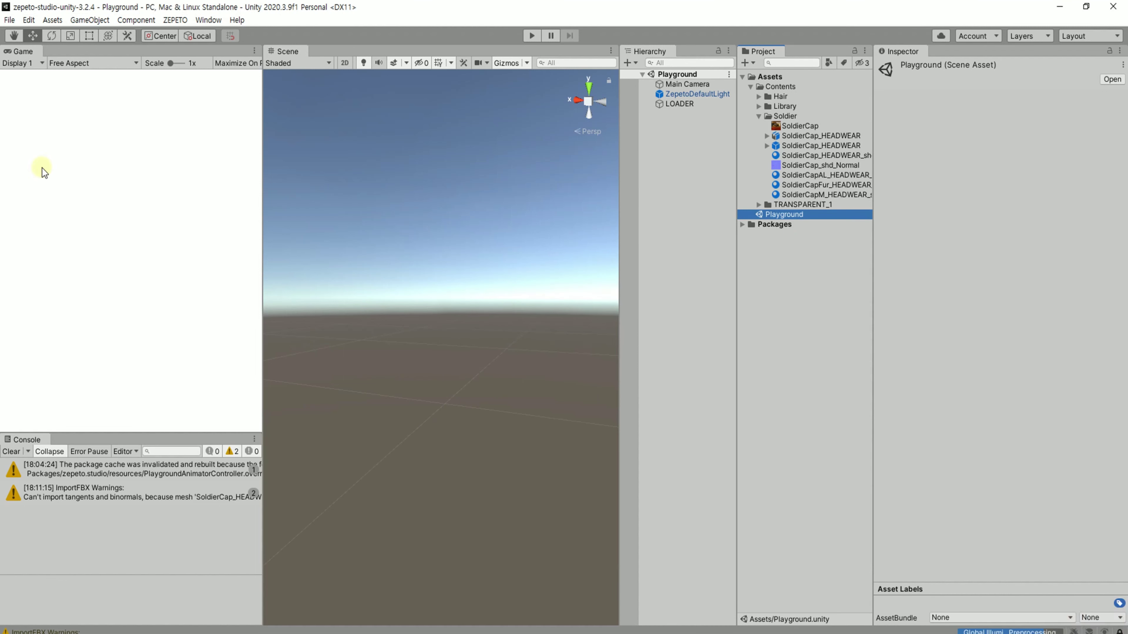
click(805, 203)
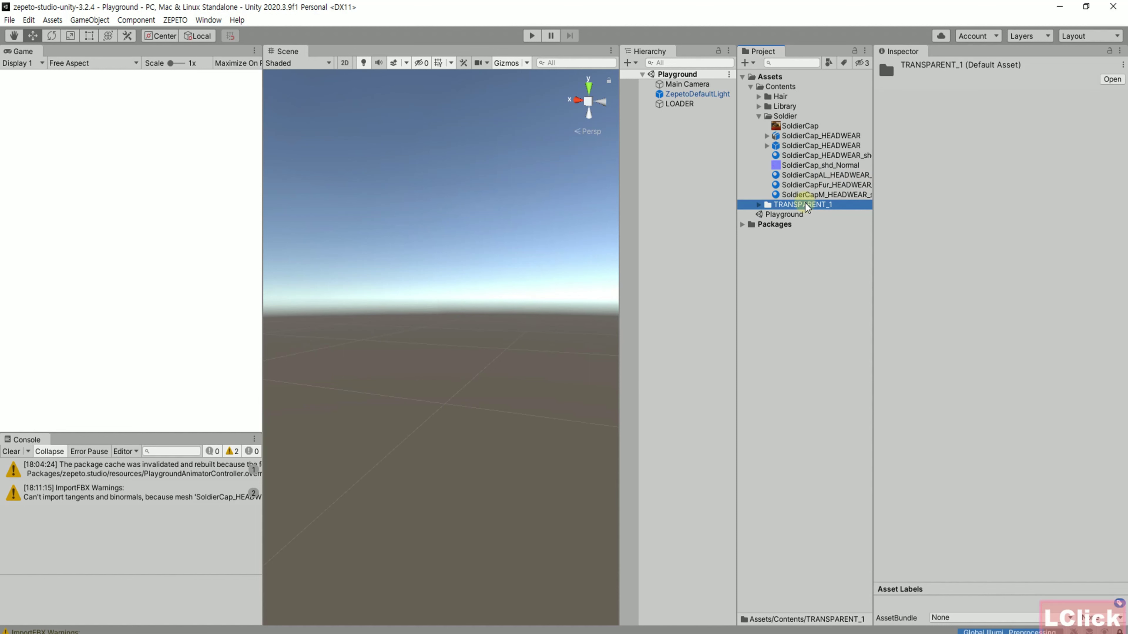
click(784, 216)
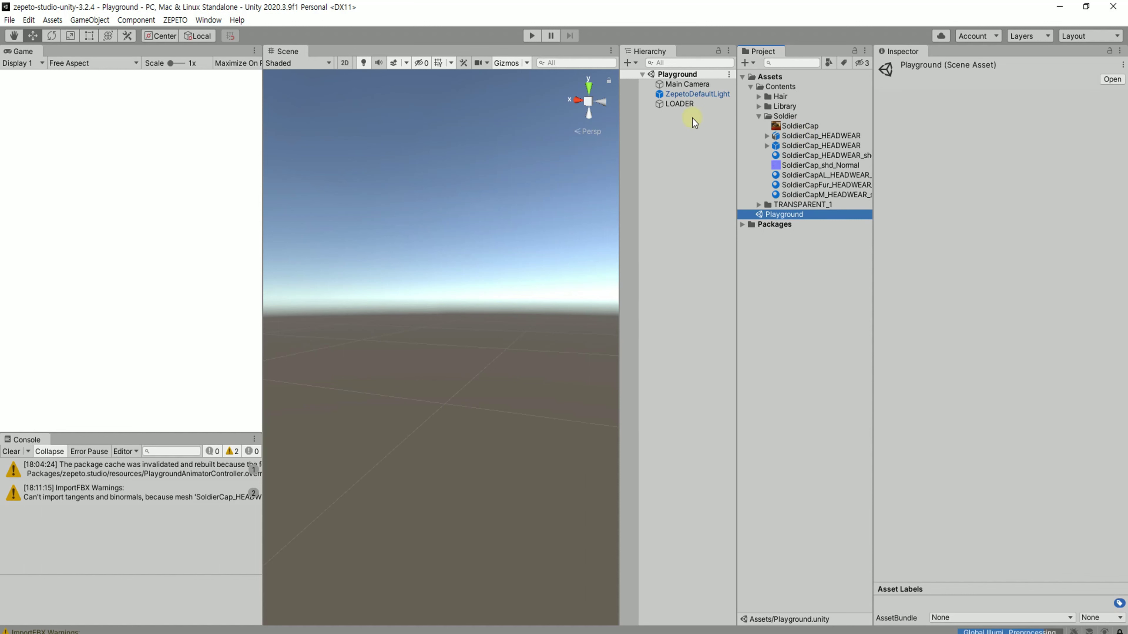
On LOADER, enable AccessoryHeadwear and assign the SoldierCap_HEADWEAR prefab to it
click(694, 104)
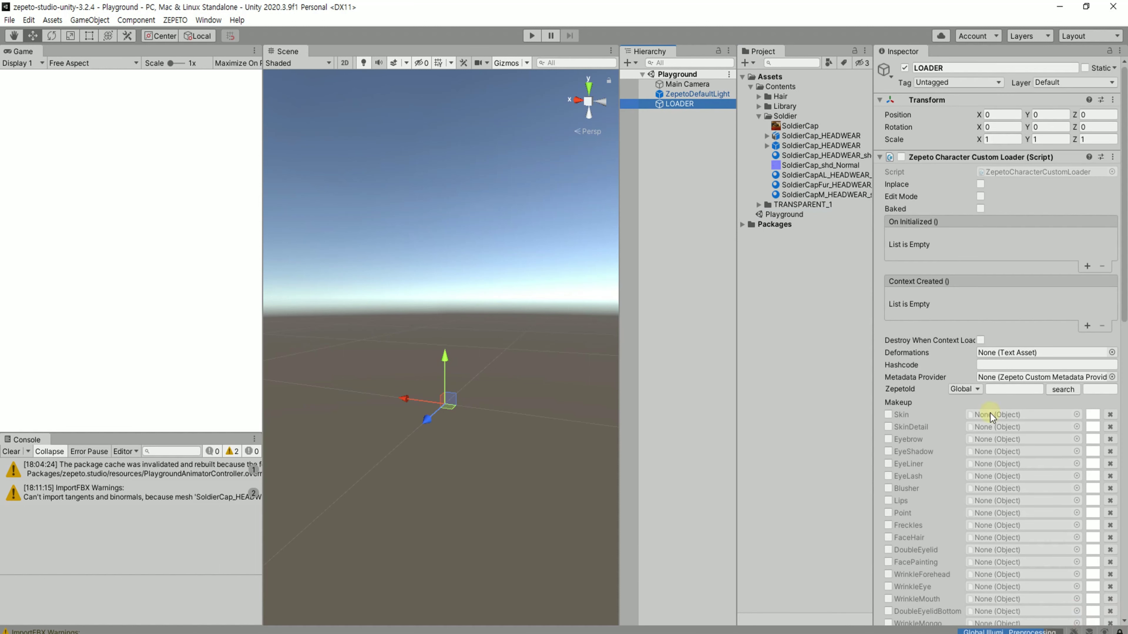
scroll(990, 415, down, 10)
scroll(976, 308, up, 4)
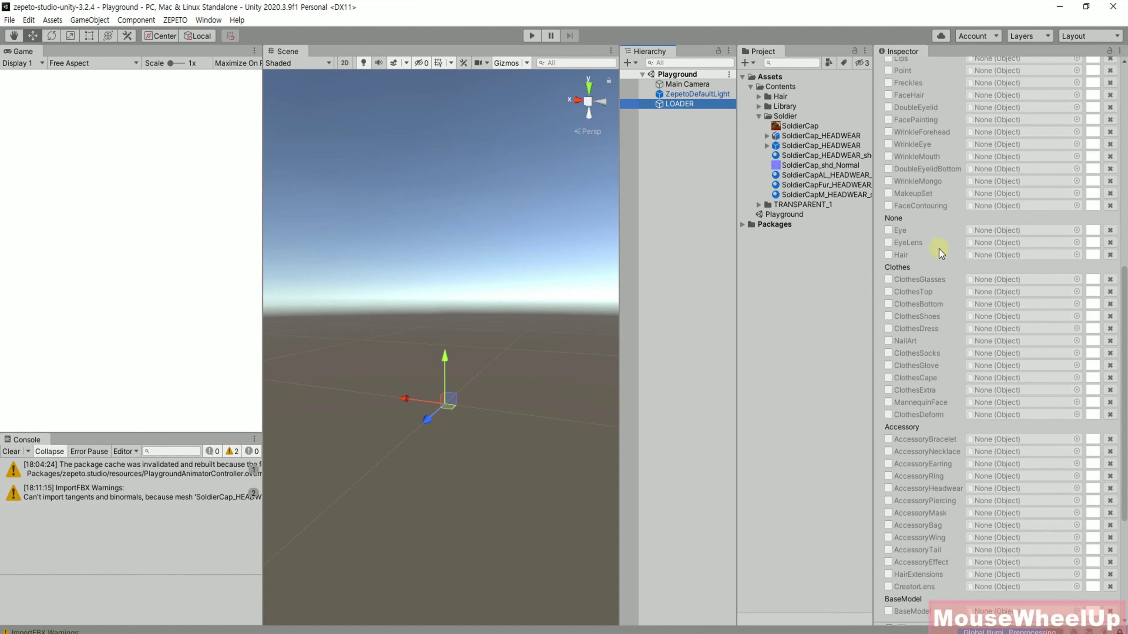
scroll(926, 297, up, 5)
scroll(946, 287, down, 1)
scroll(946, 287, down, 10)
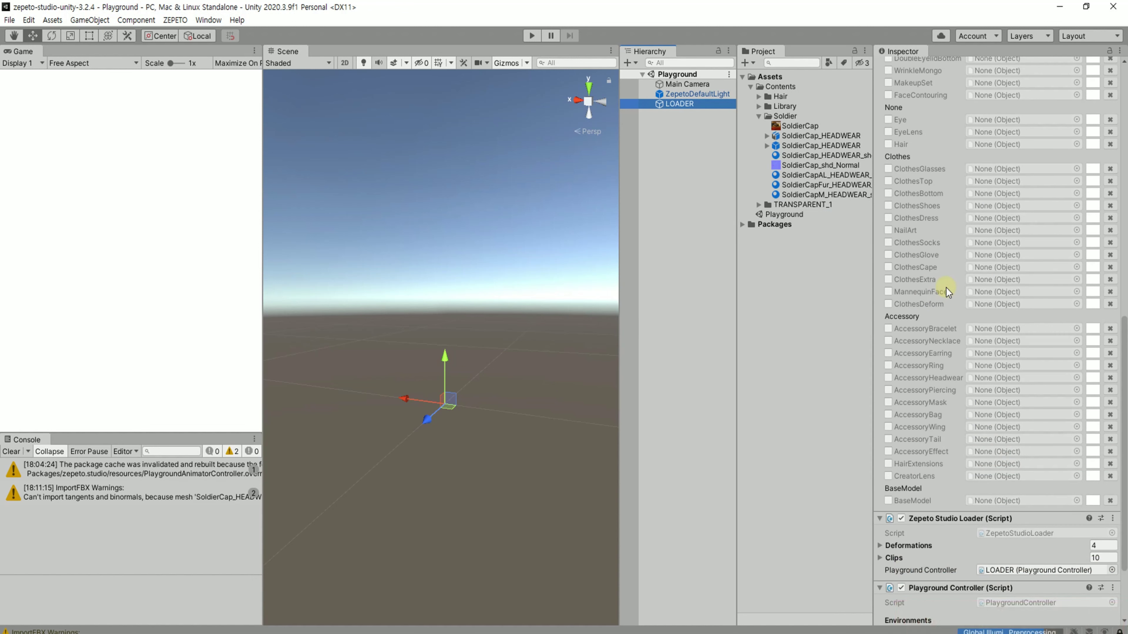
click(891, 379)
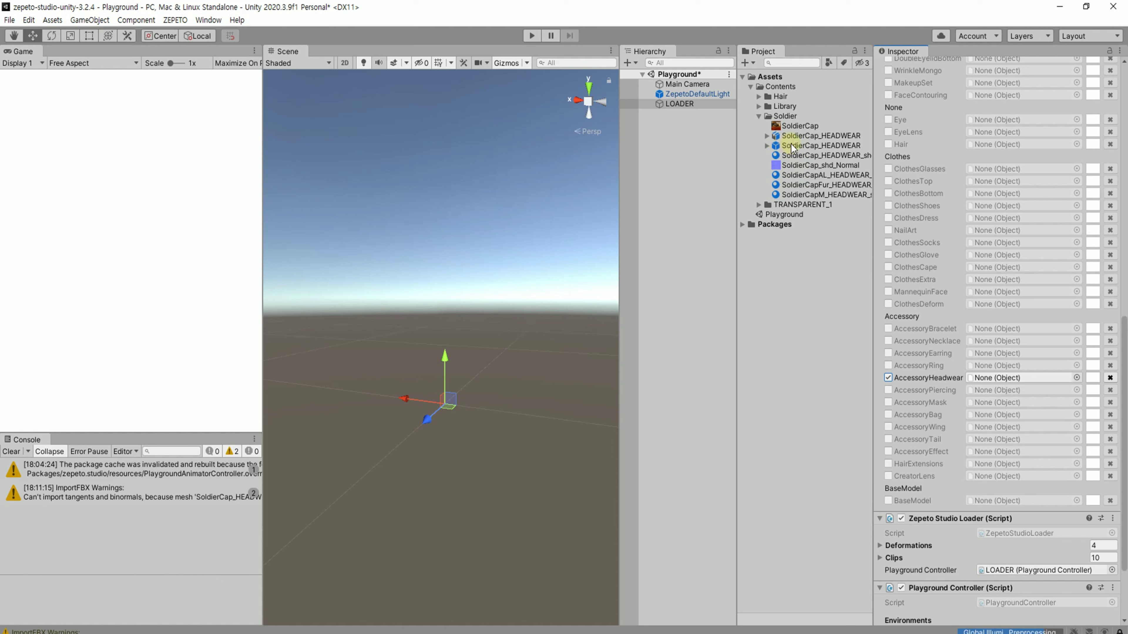
drag(795, 147, 1008, 379)
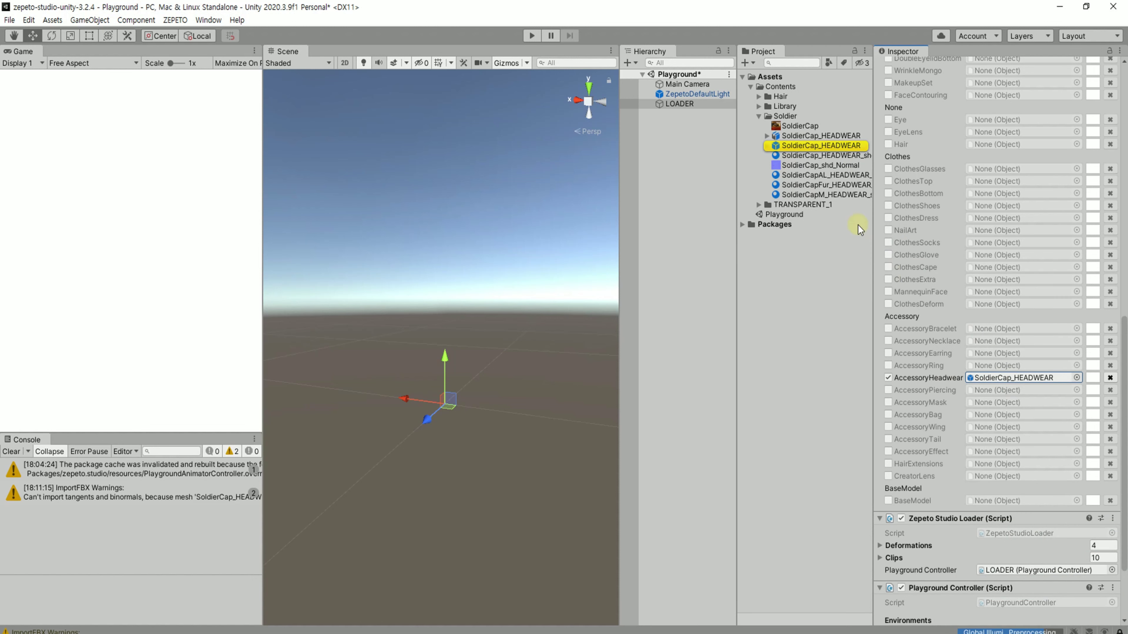
Open the assigned SoldierCap_HEADWEAR prefab twice to check it, returning to Playground each time
click(1006, 380)
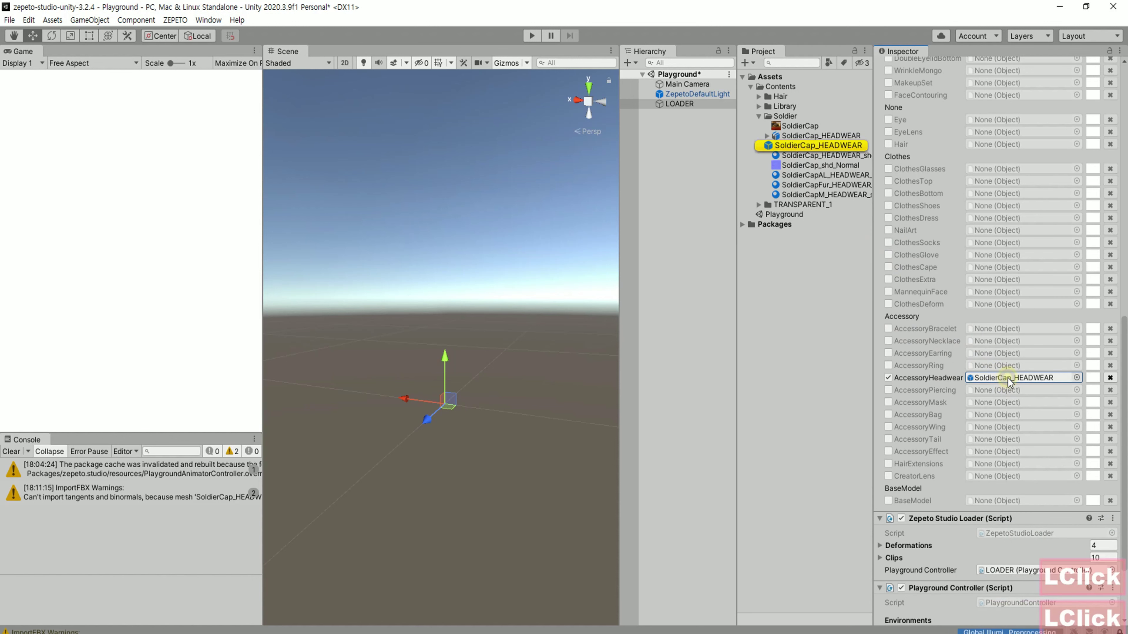
double_click(800, 145)
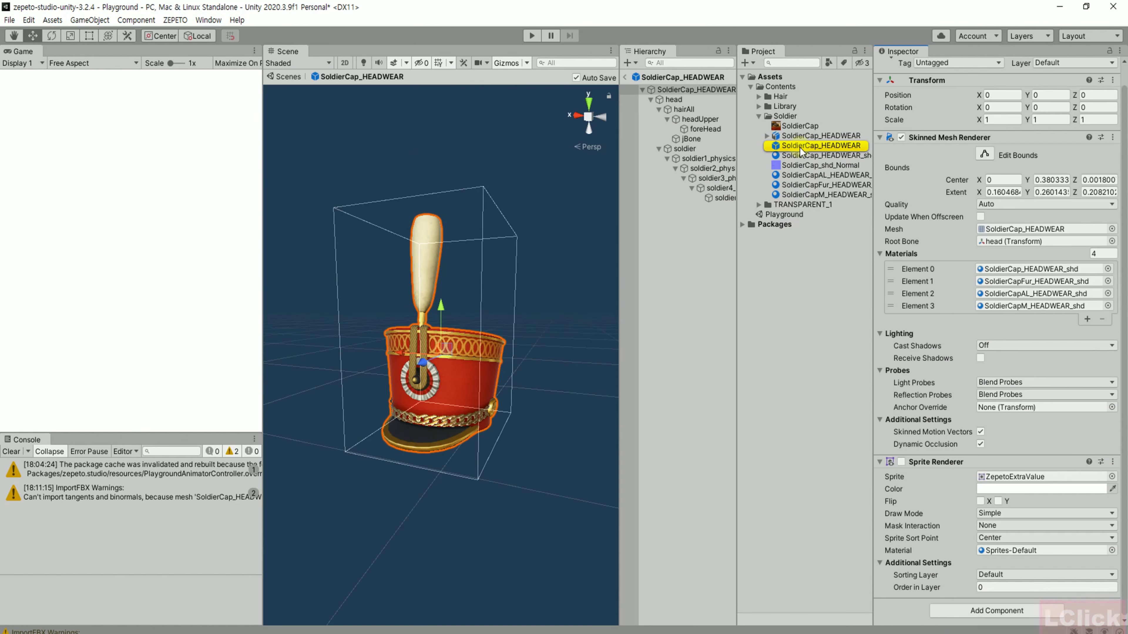
click(625, 78)
scroll(887, 392, down, 5)
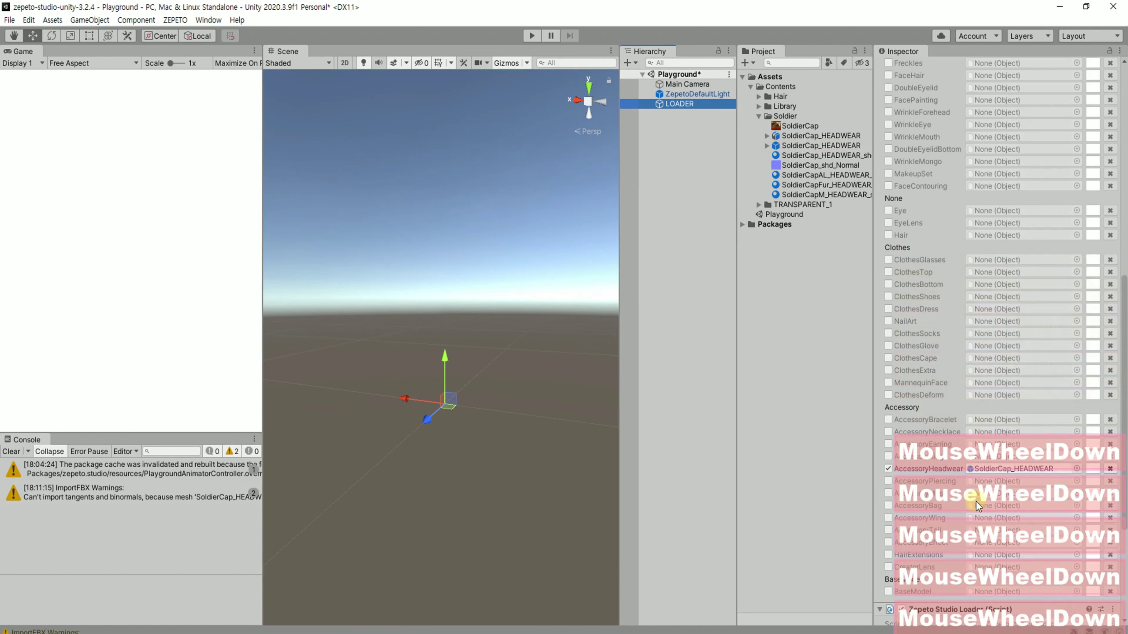
scroll(977, 501, down, 3)
click(1001, 358)
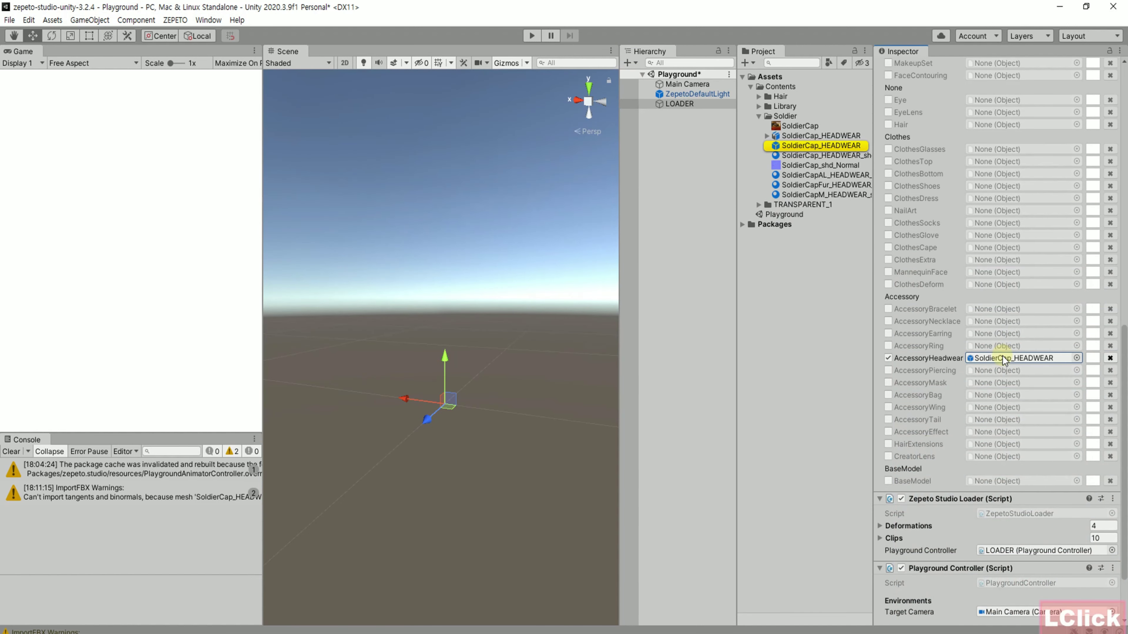
double_click(800, 146)
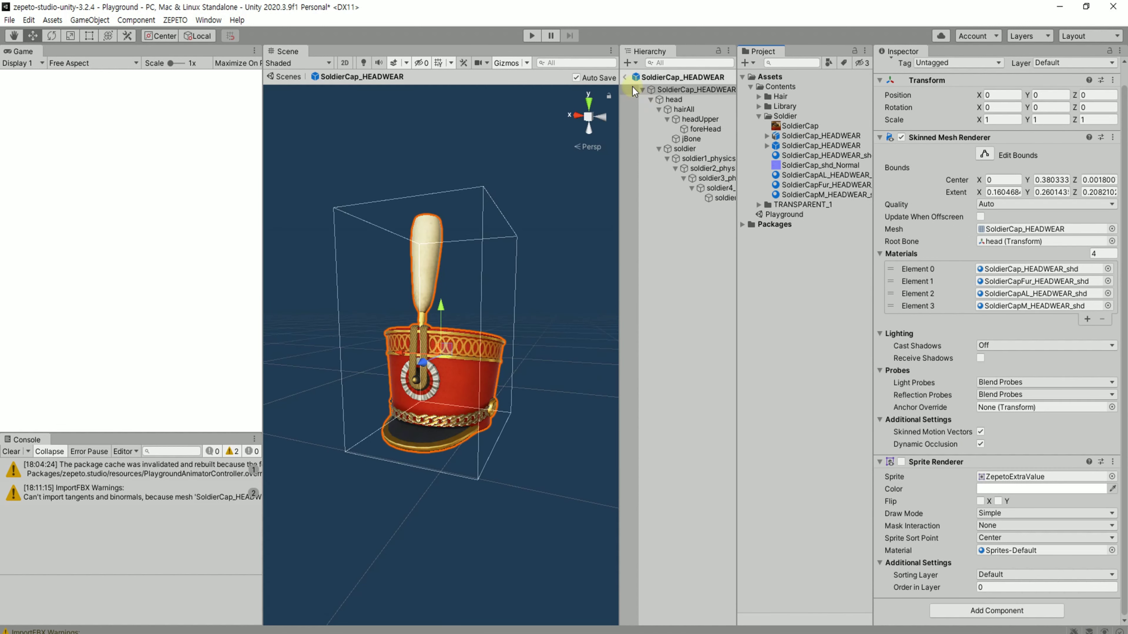
click(624, 79)
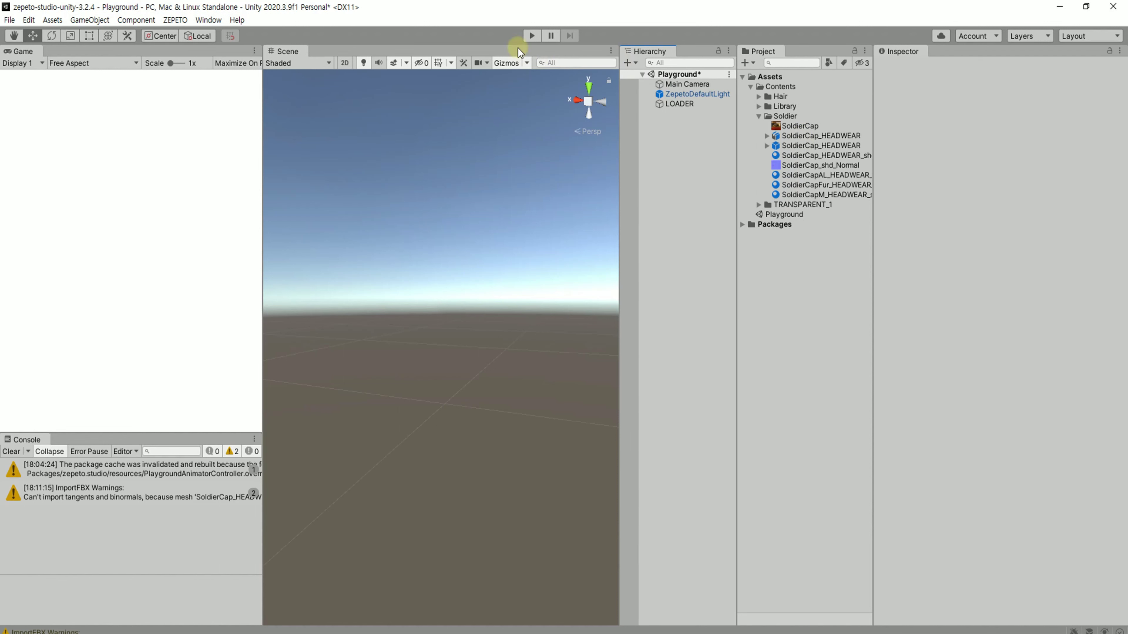
Run Play mode and trigger animations 3, 6, 7 and 9 on the capped avatar
click(531, 35)
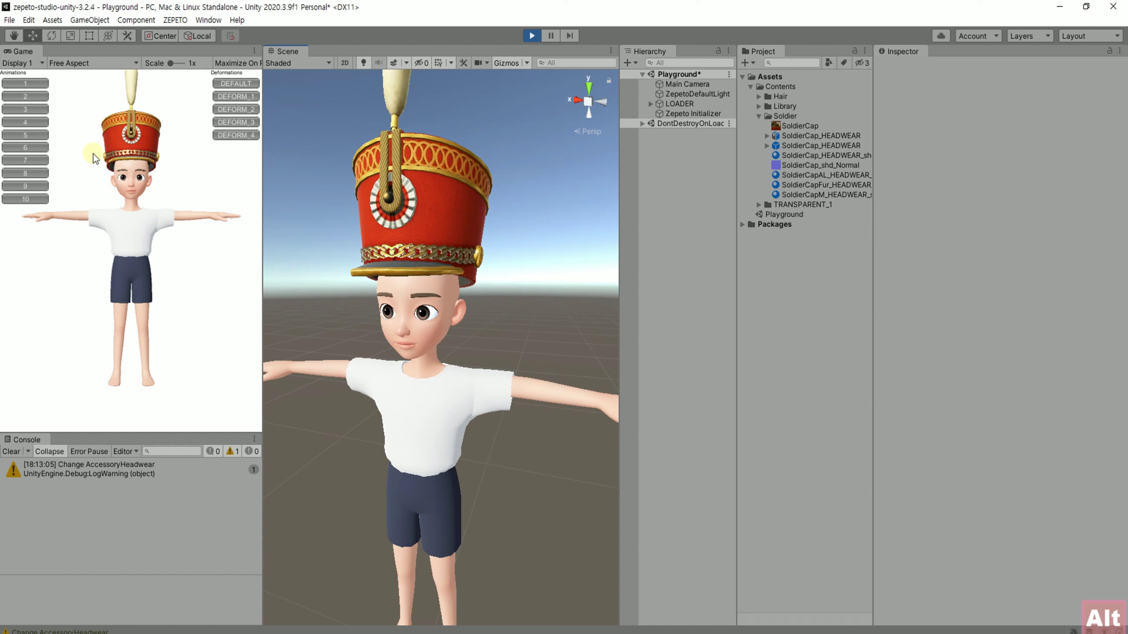
drag(112, 250, 133, 178)
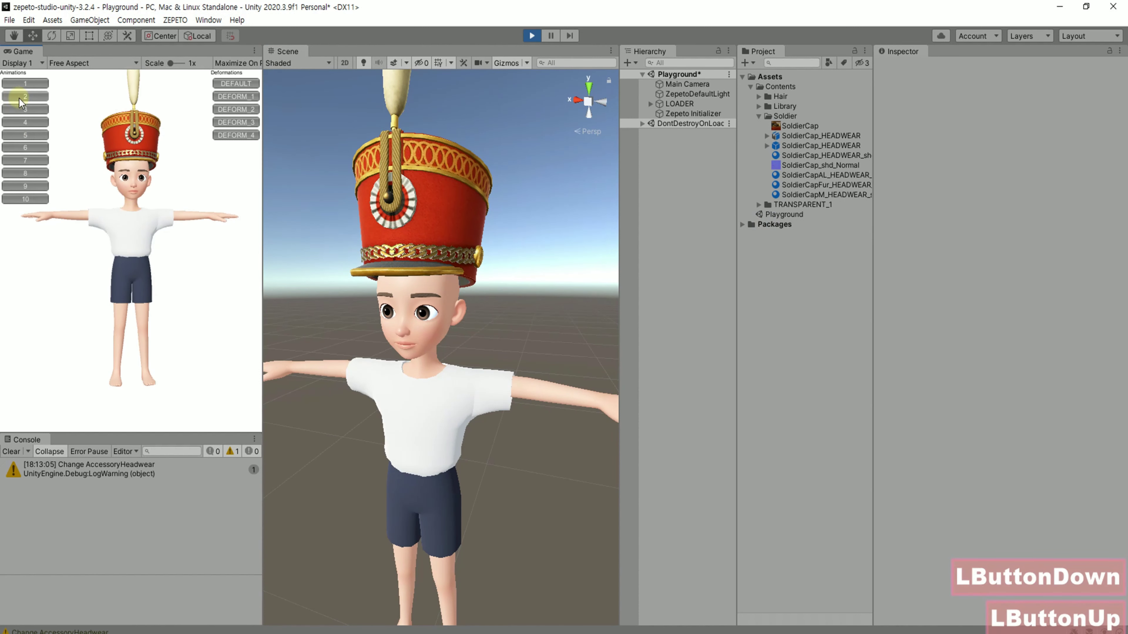
click(35, 110)
click(35, 146)
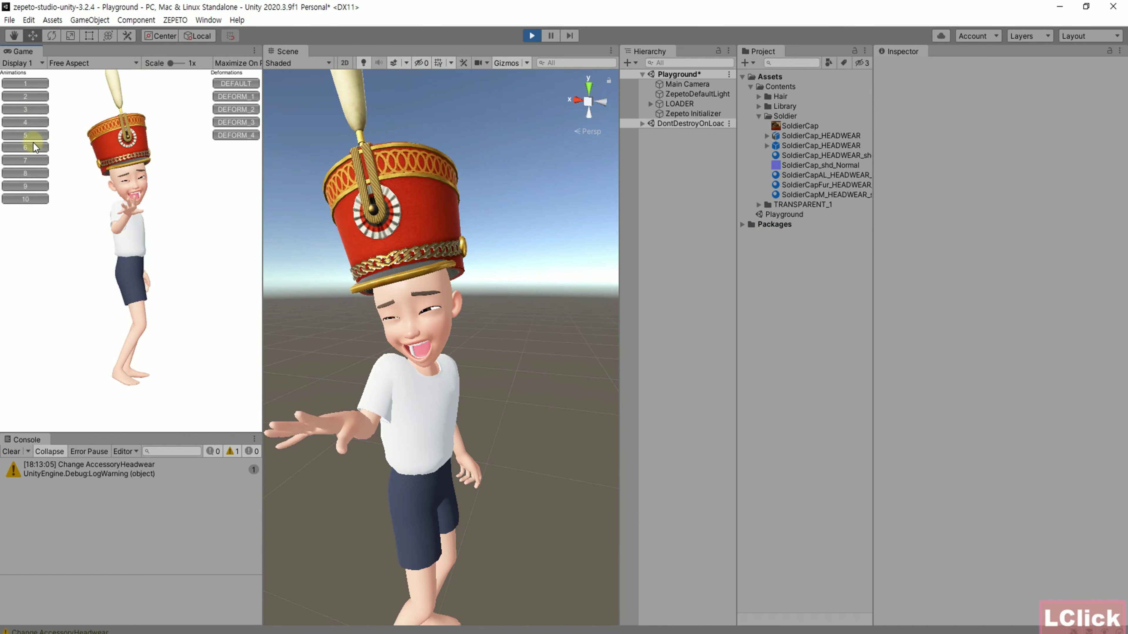
click(25, 161)
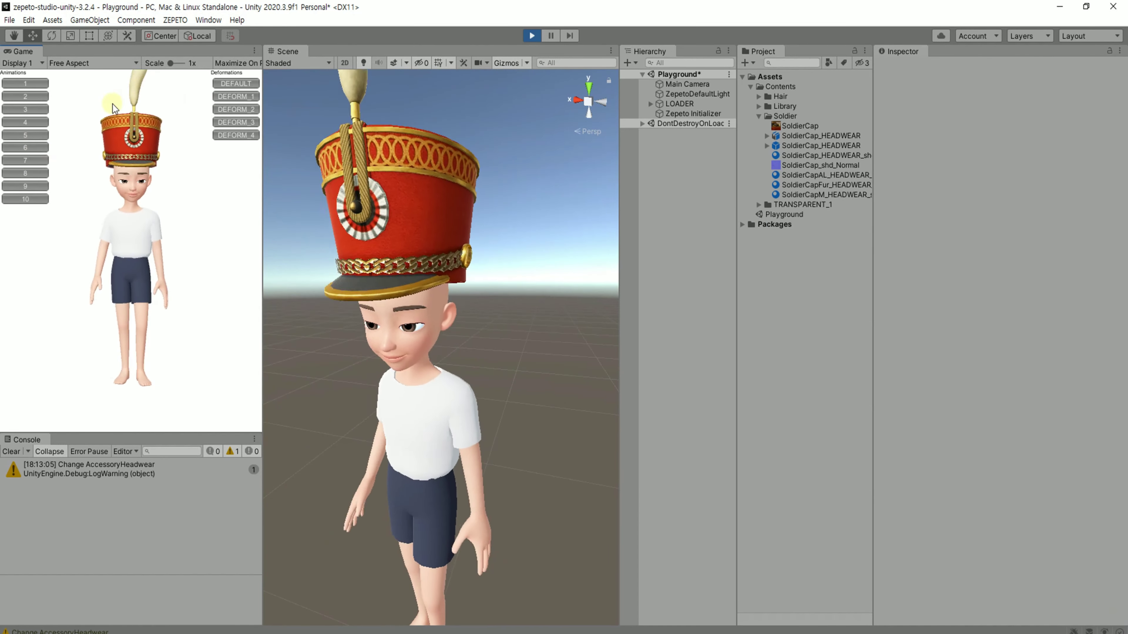
scroll(142, 155, down, 3)
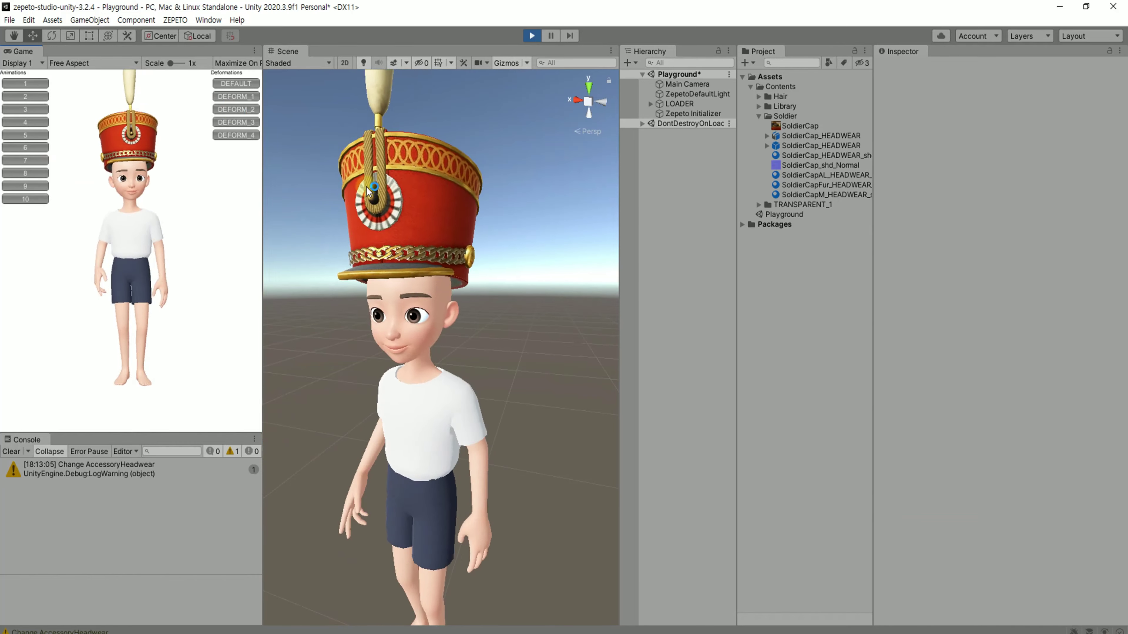
drag(120, 433, 119, 536)
scroll(171, 278, down, 2)
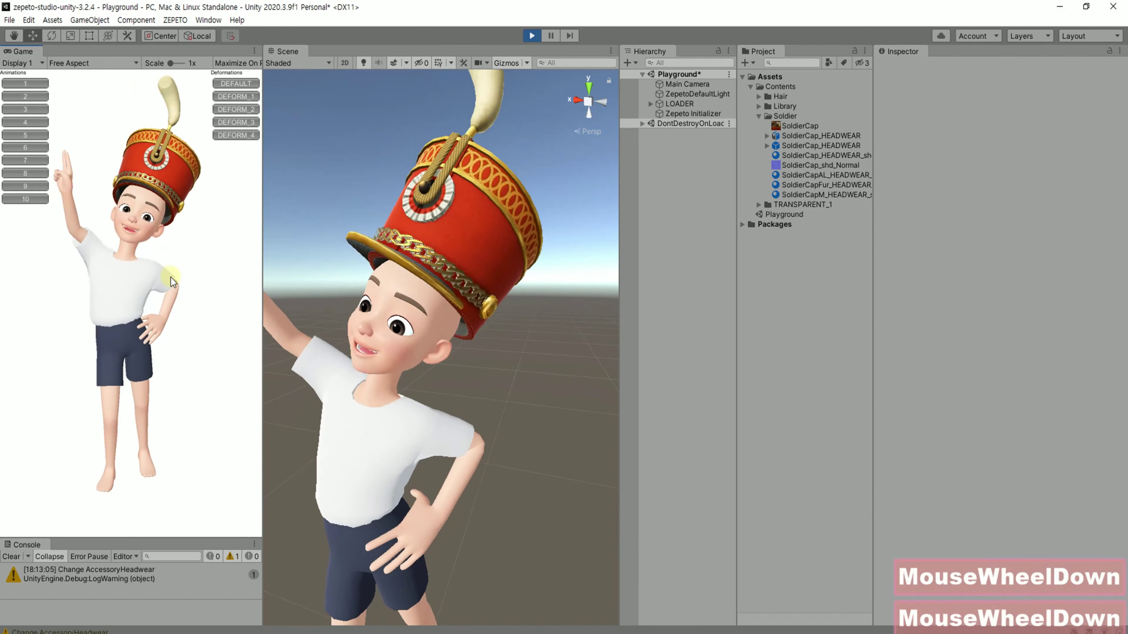
scroll(444, 311, down, 5)
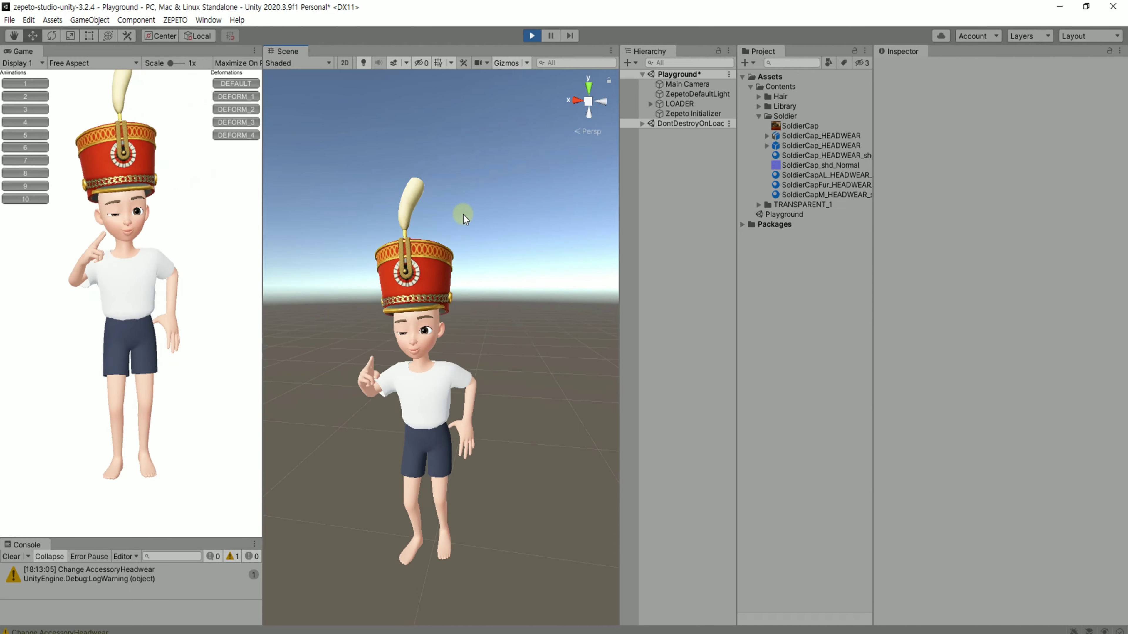
click(35, 182)
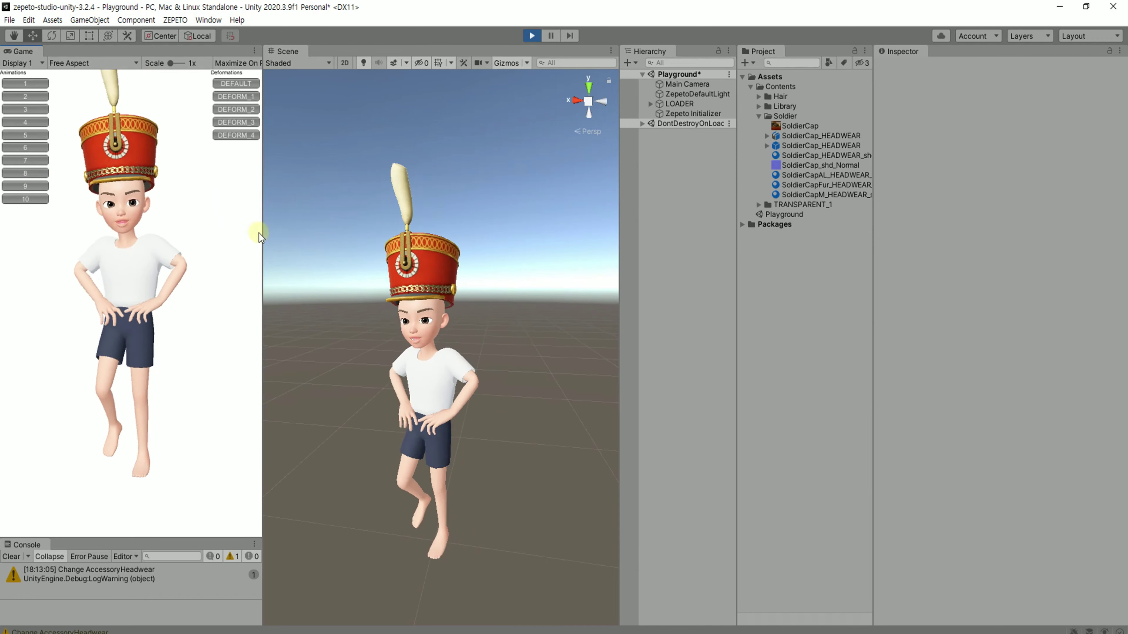
Stop Play mode and export SoldierCap_HEADWEAR as .zepeto, saving the Playground scene
click(533, 35)
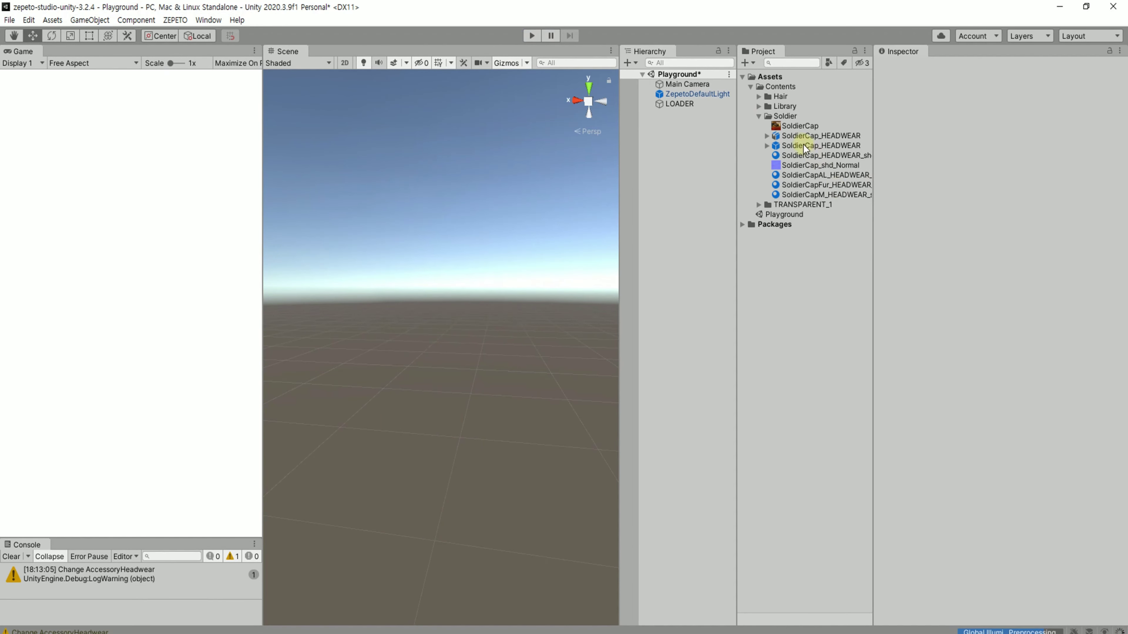
click(797, 146)
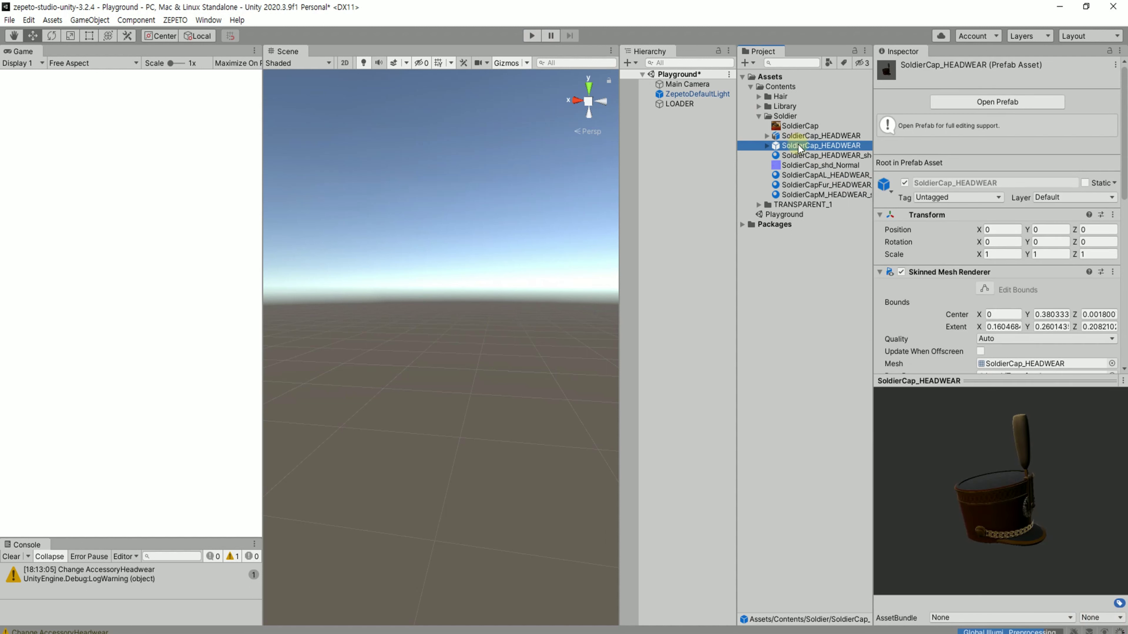
right_click(799, 144)
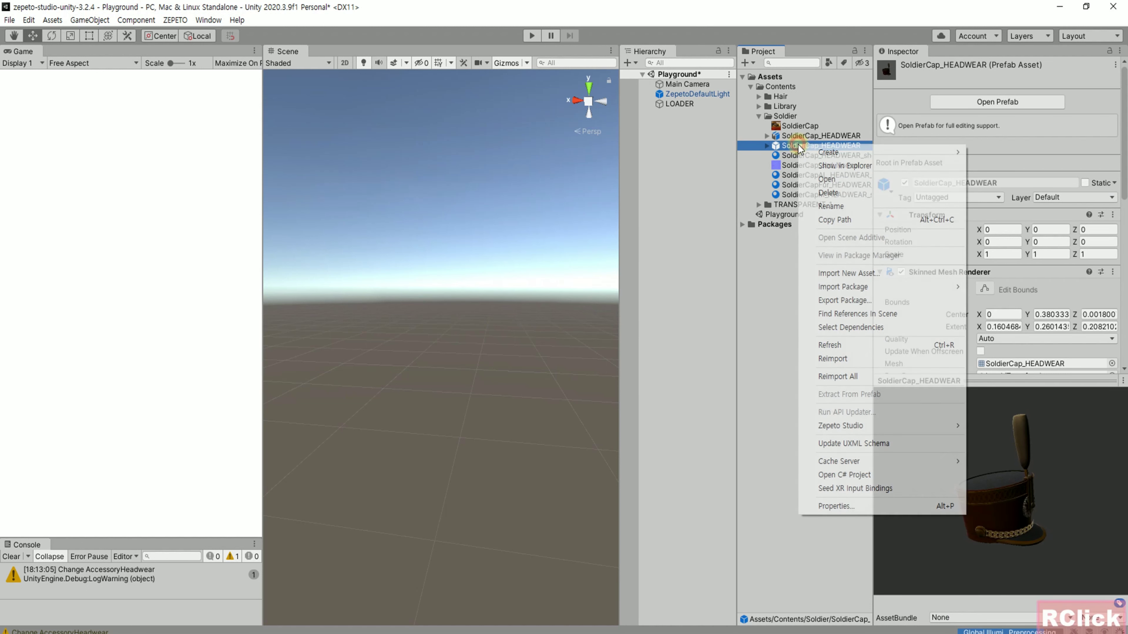
mouse_move(859, 426)
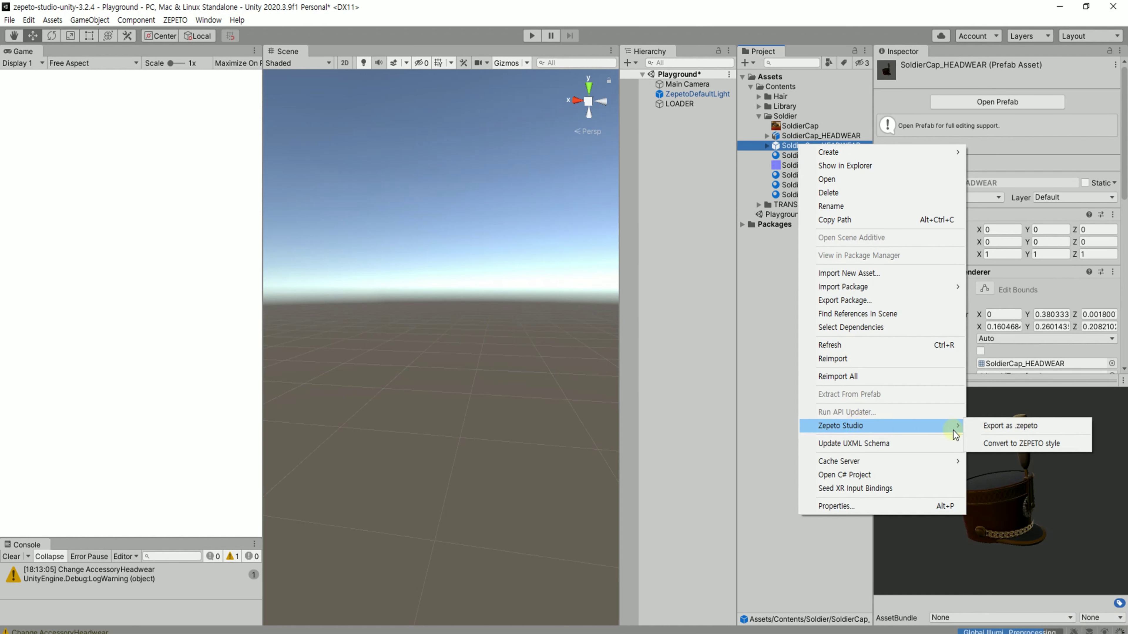
click(1008, 426)
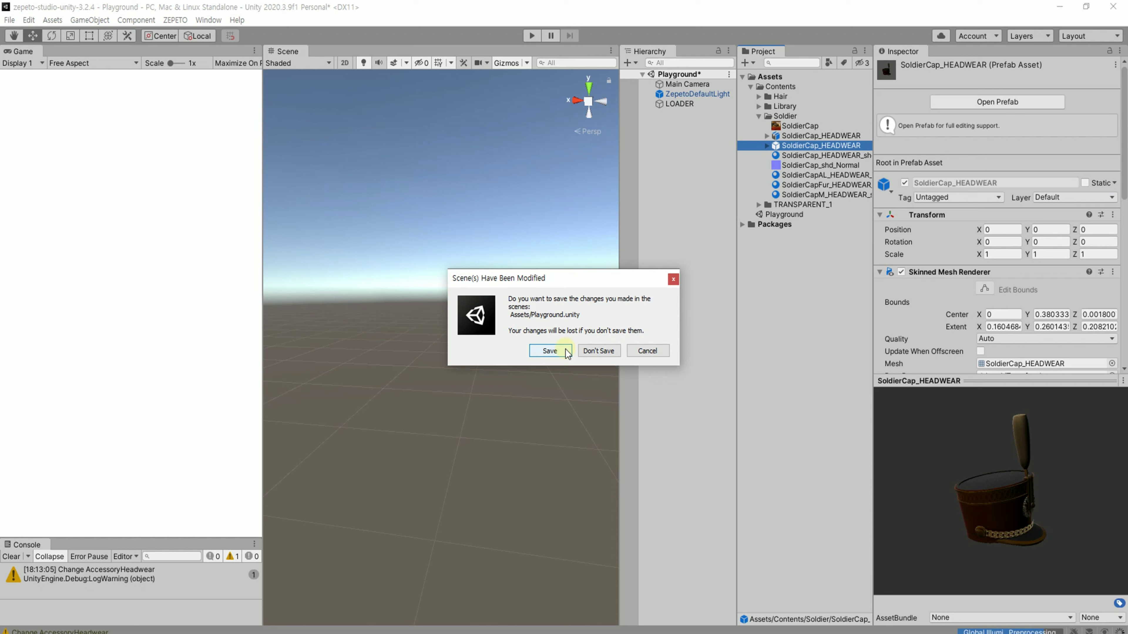
click(565, 350)
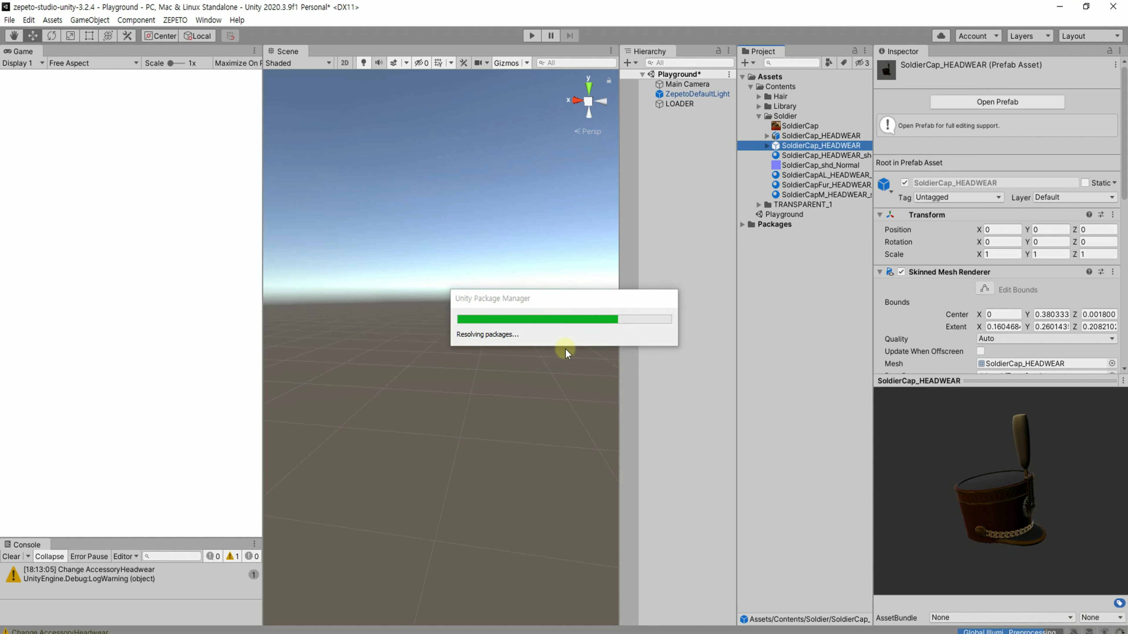